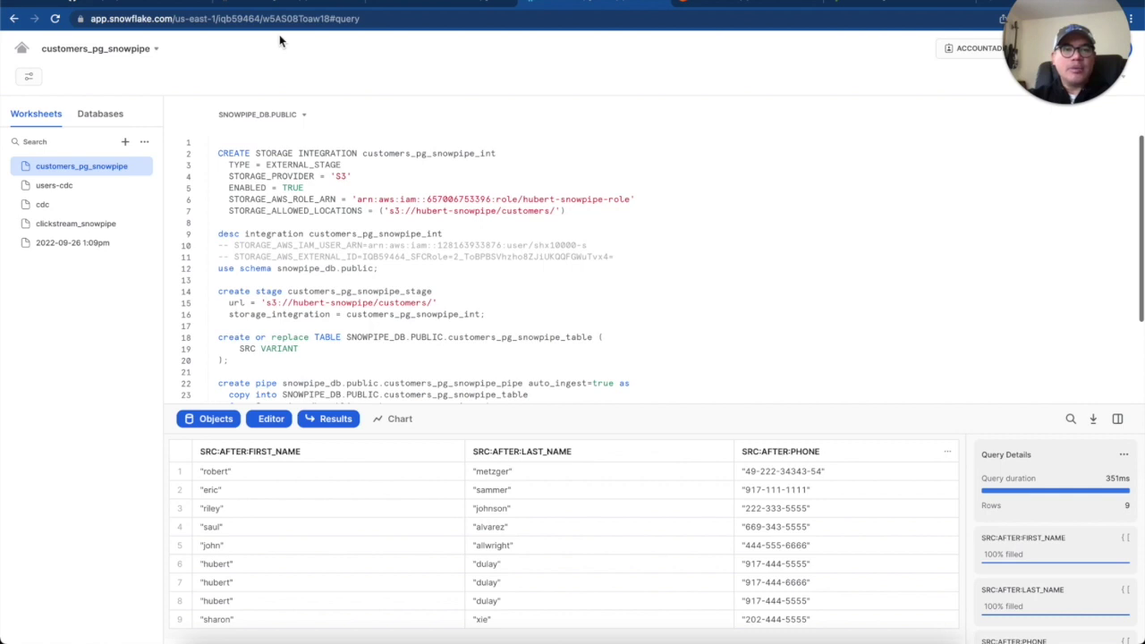
Switch to the decodableco/examples repository on GitHub and open the Snowflake + Snowpipe example from its README table
left_click(147, 4)
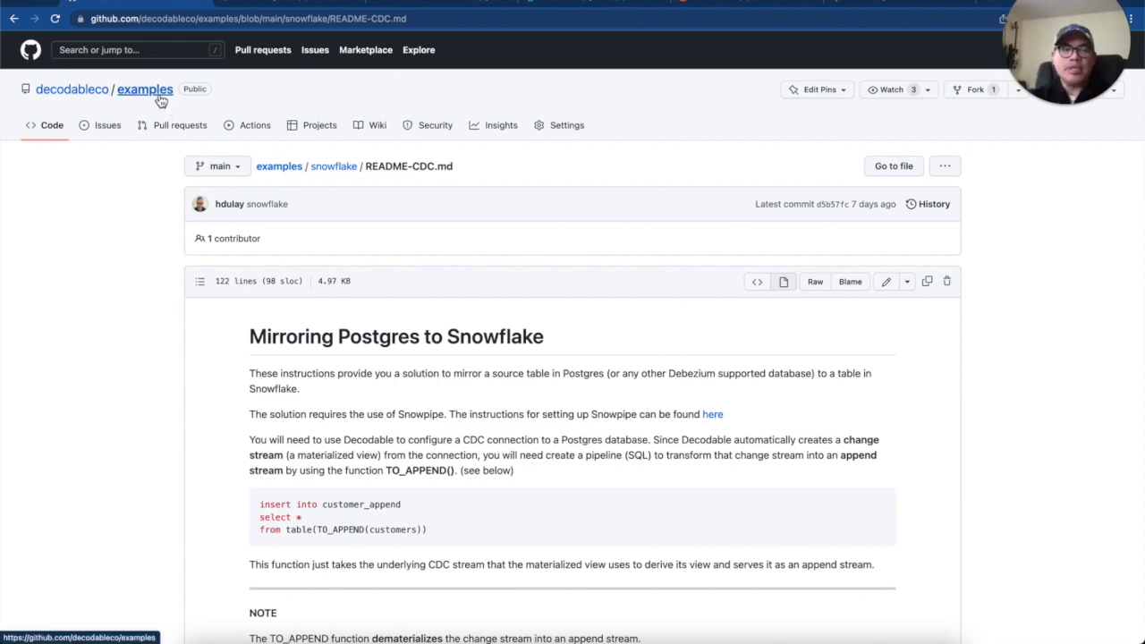
left_click(333, 168)
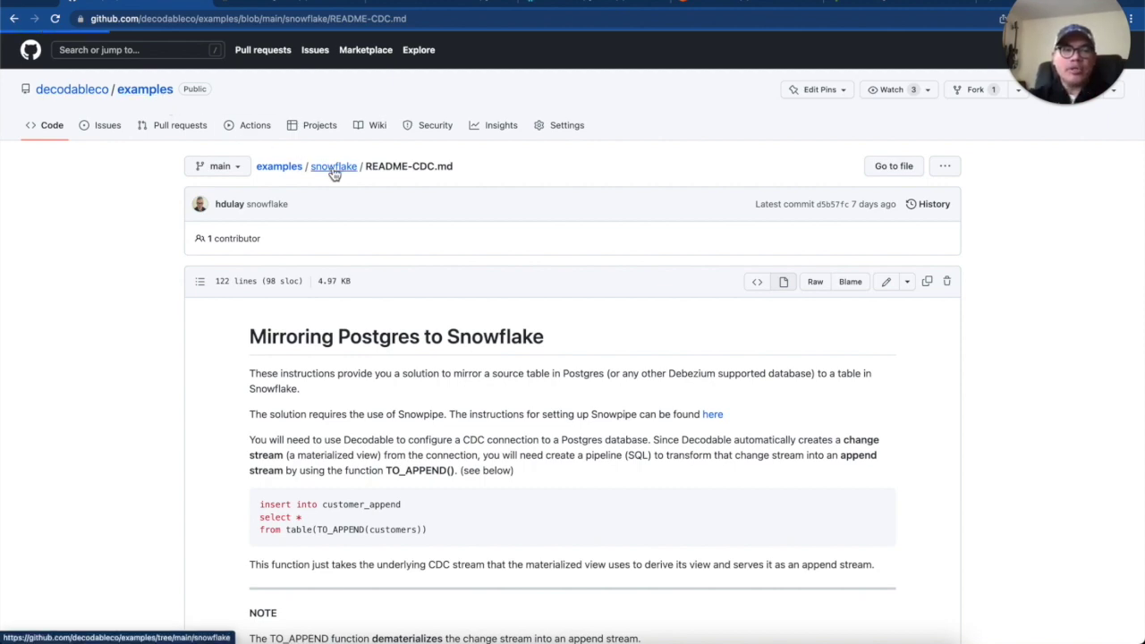
scroll(292, 305, "down", 20)
scroll(291, 308, "up", 20)
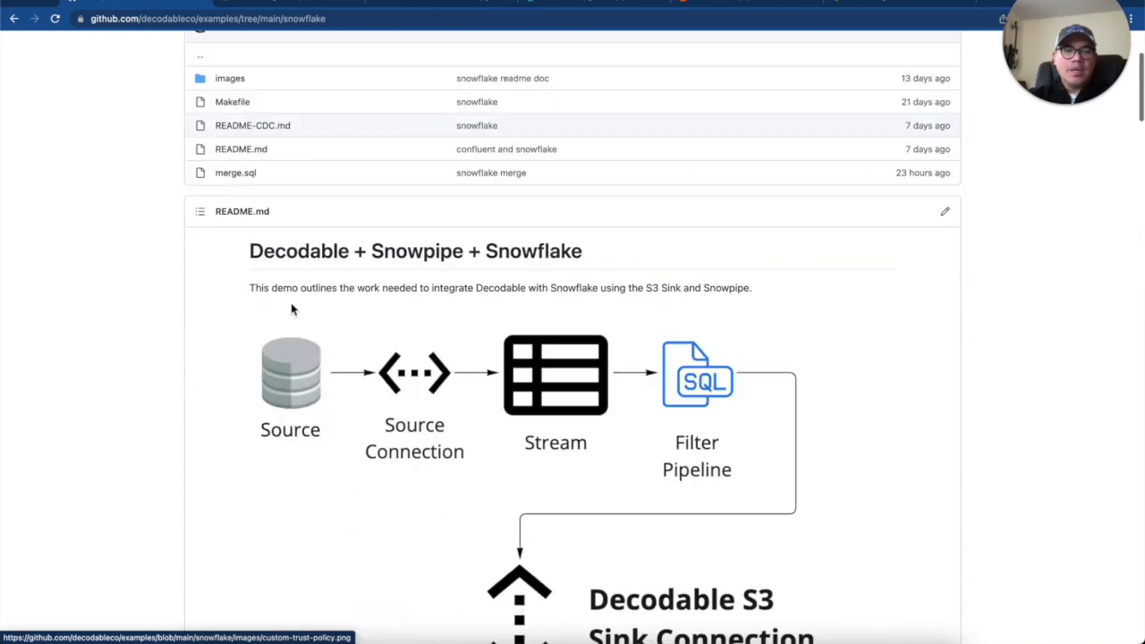
left_click(141, 93)
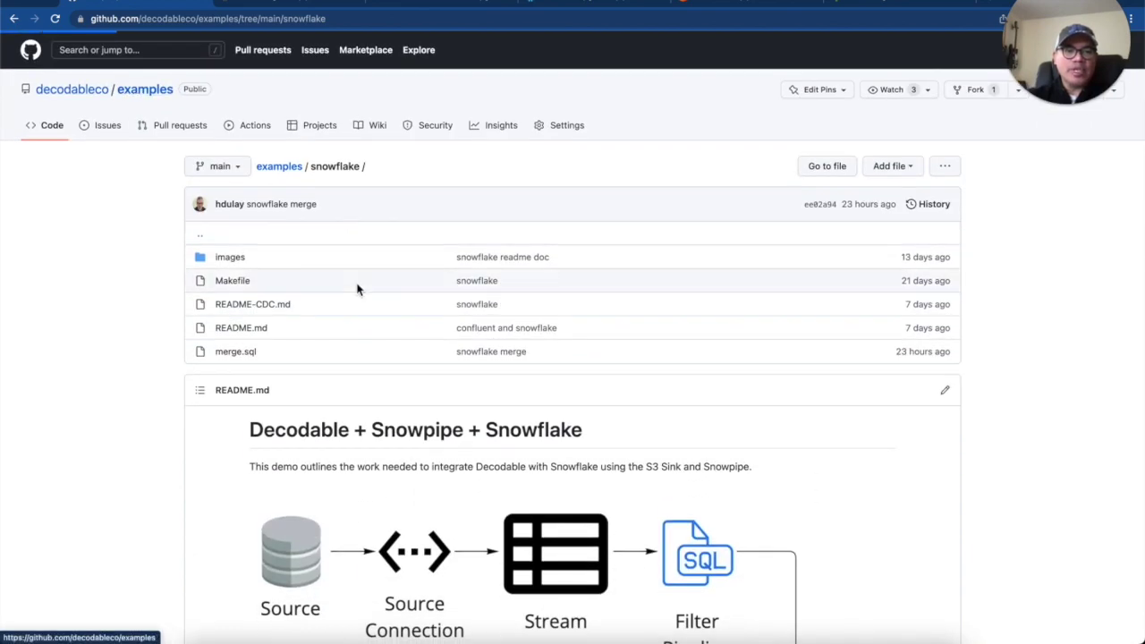
scroll(356, 289, "down", 15)
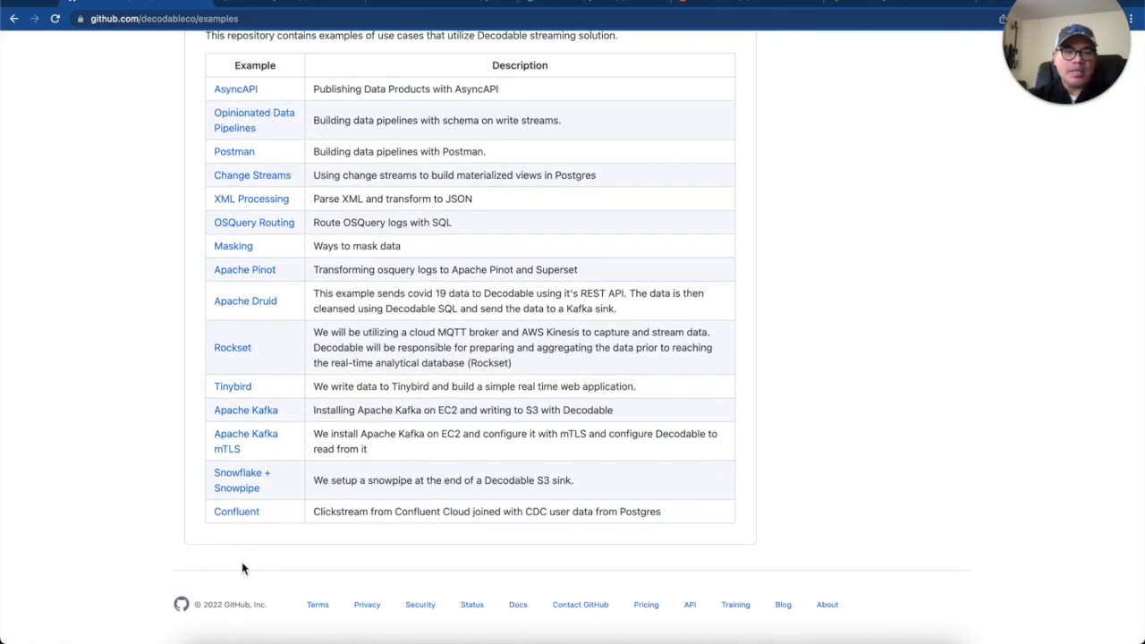
left_click(245, 490)
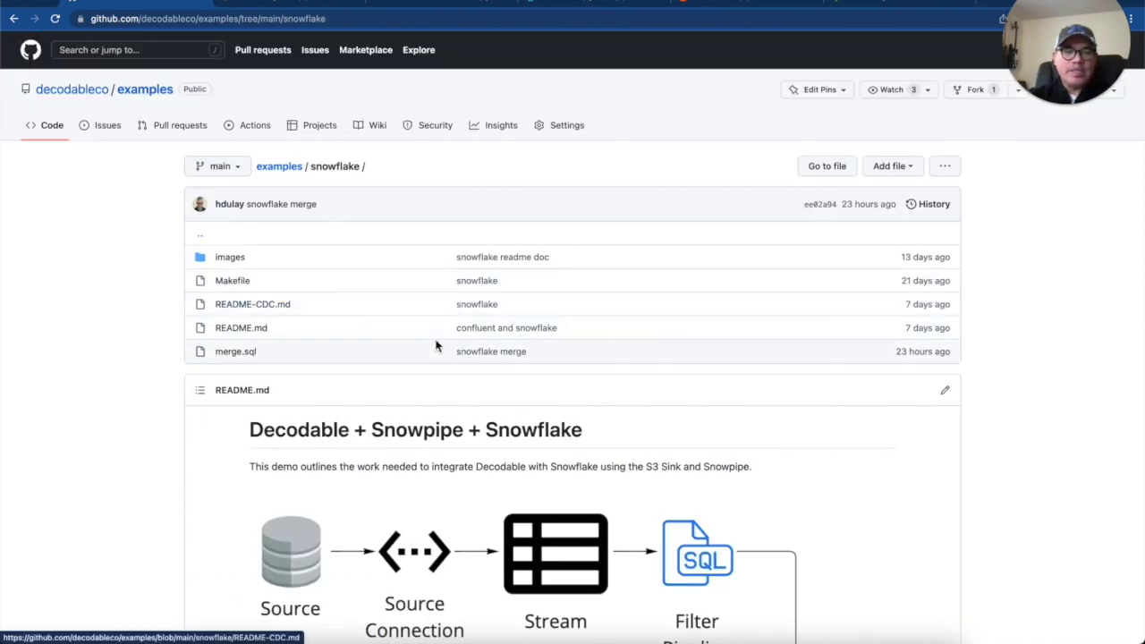
Follow the README's instructions link for creating a mirrored table in Snowflake and read the introduction of README-CDC.md
scroll(435, 345, "down", 9)
scroll(436, 346, "down", 15)
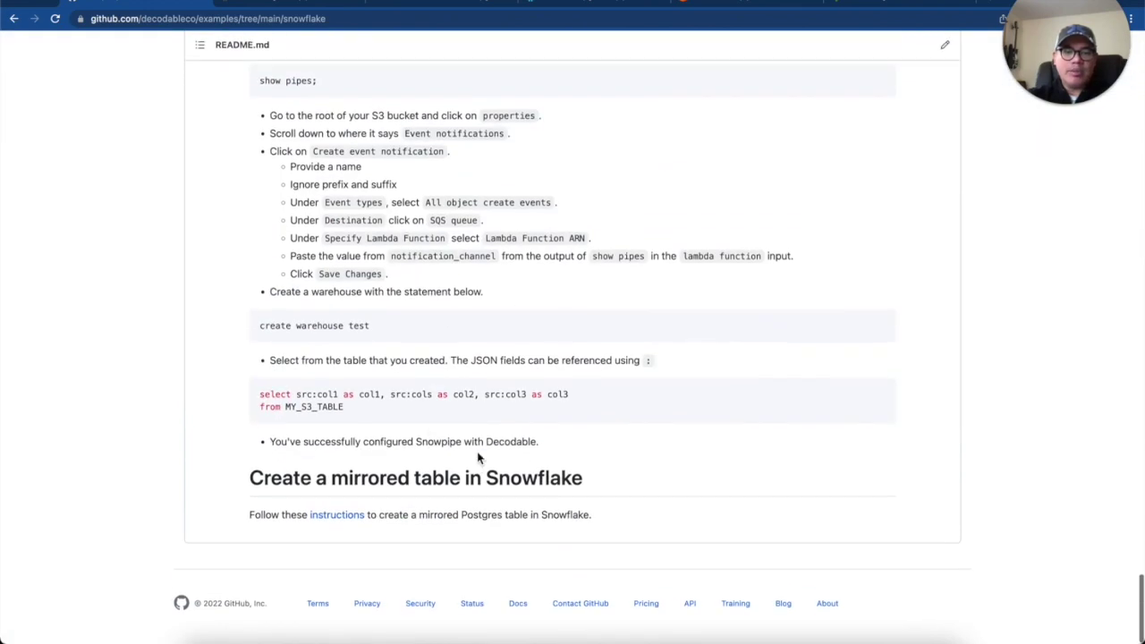
left_click(339, 517)
scroll(588, 386, "down", 1)
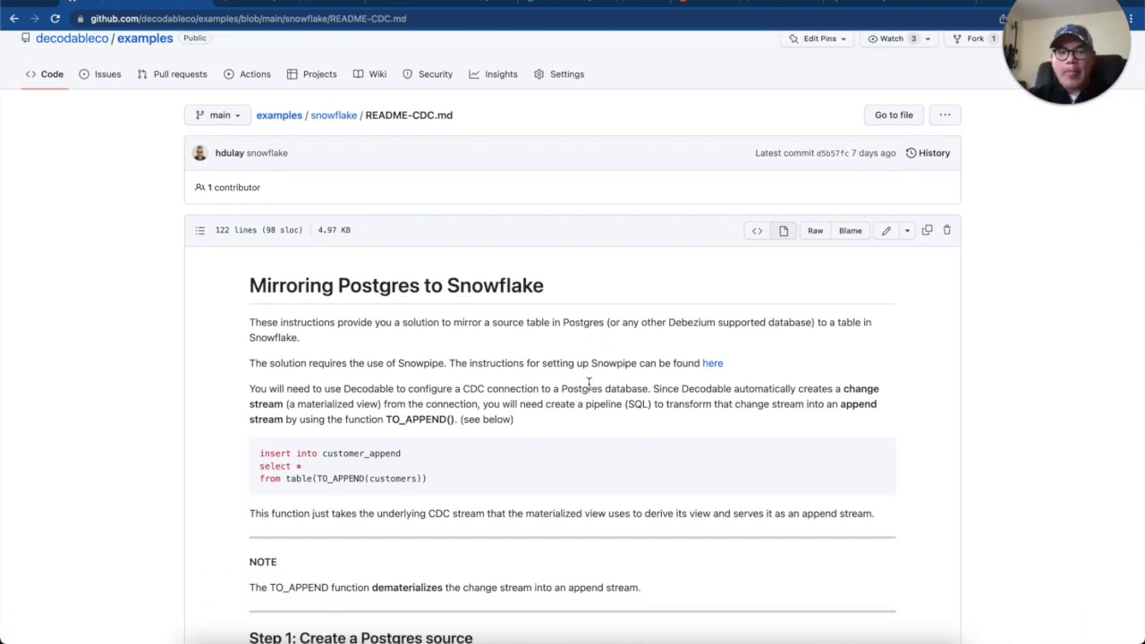
scroll(588, 386, "down", 3)
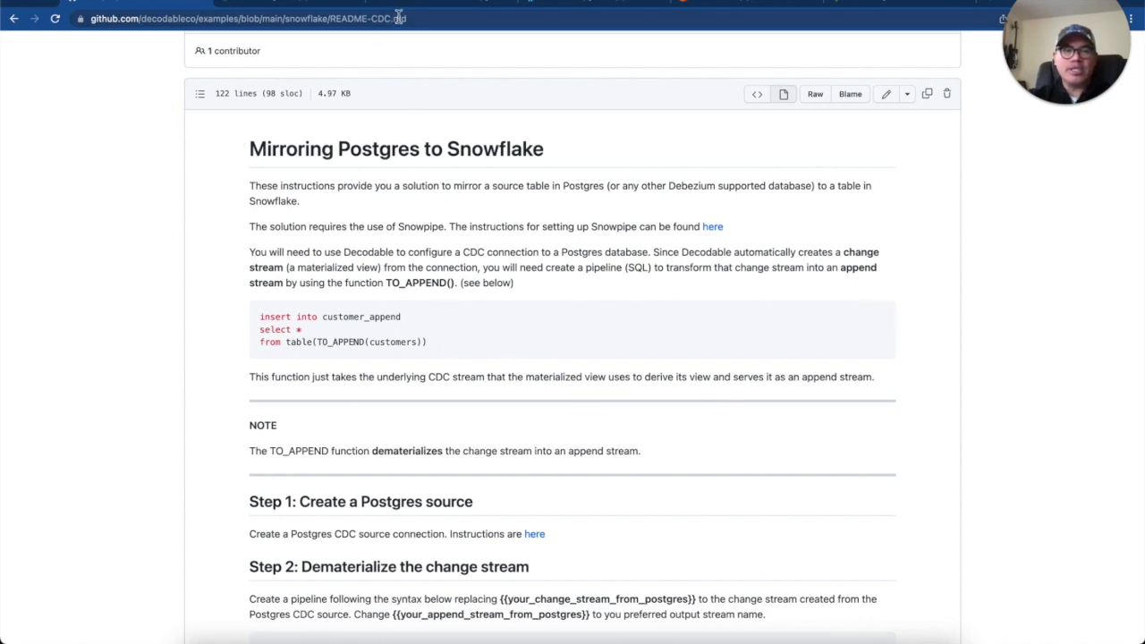
Switch to Decodable, open the customers_pg_source connection and review its PostgreSQL CDC configuration details
left_click(437, 4)
left_click(453, 61)
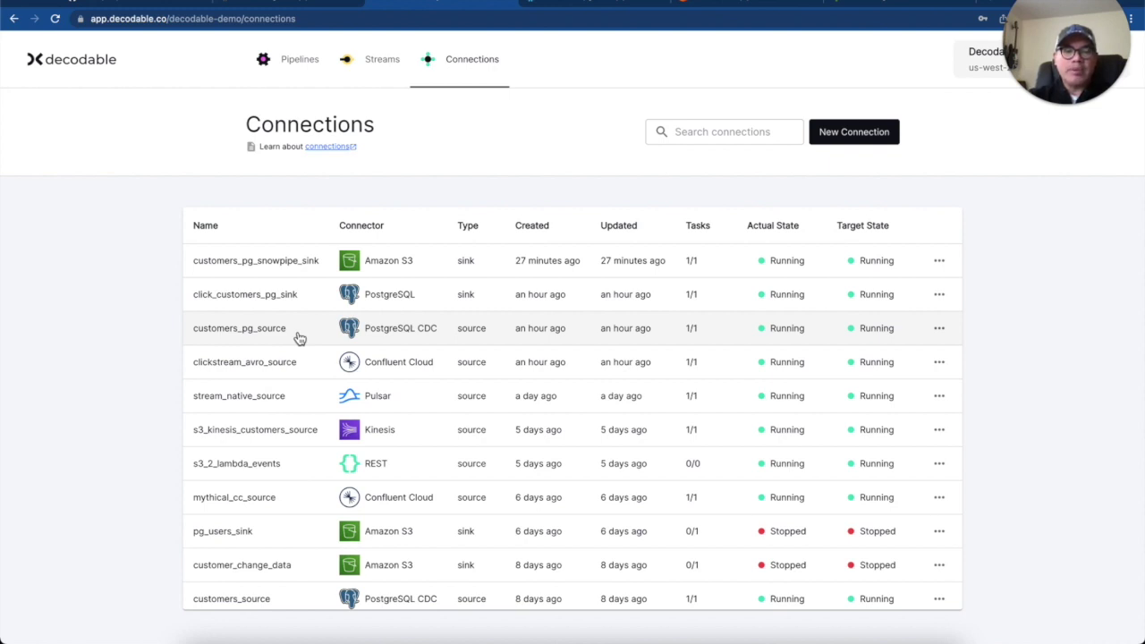
left_click(300, 338)
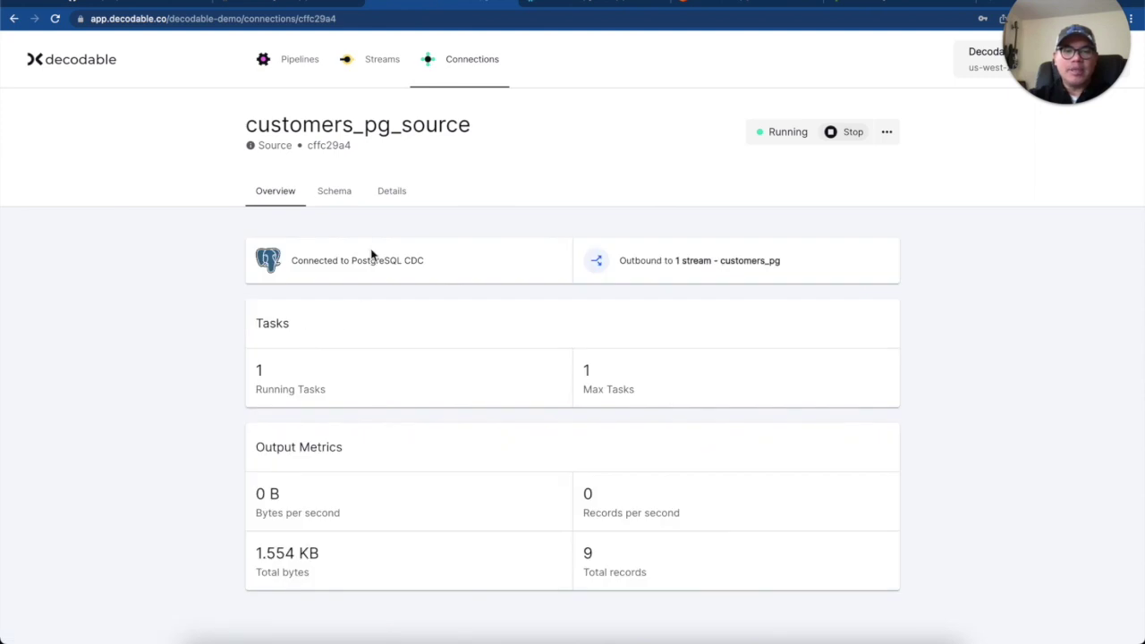
left_click(394, 195)
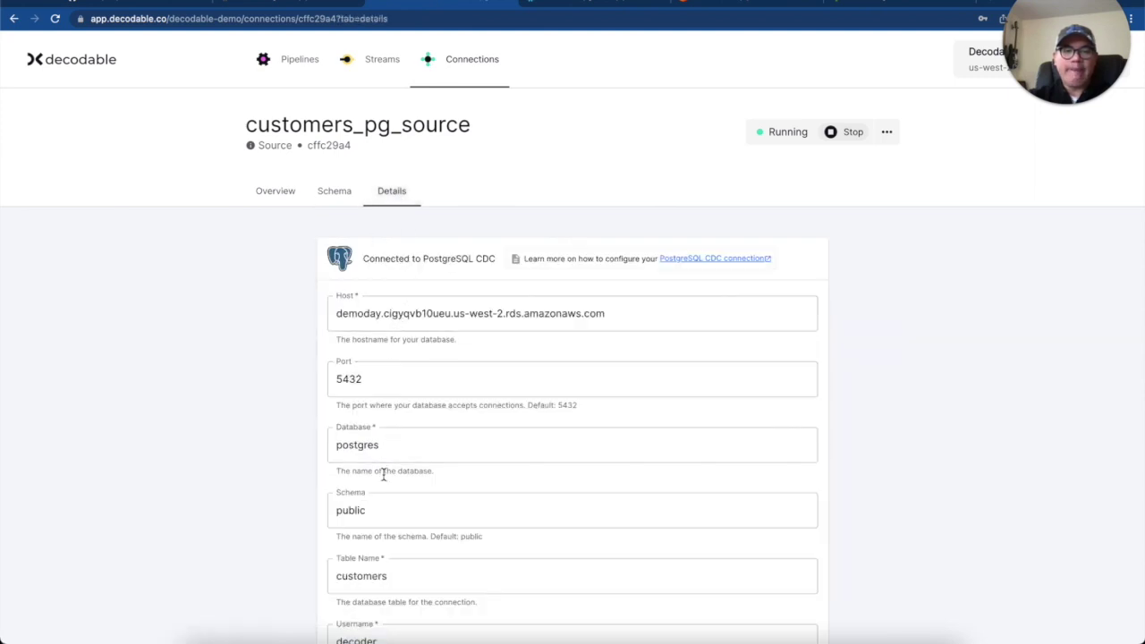
scroll(422, 373, "down", 3)
scroll(421, 373, "up", 3)
scroll(424, 374, "down", 1)
scroll(439, 414, "down", 3)
Launch DBeaver and widen the Database Navigator pane
key("super+Tab")
key("super+Tab")
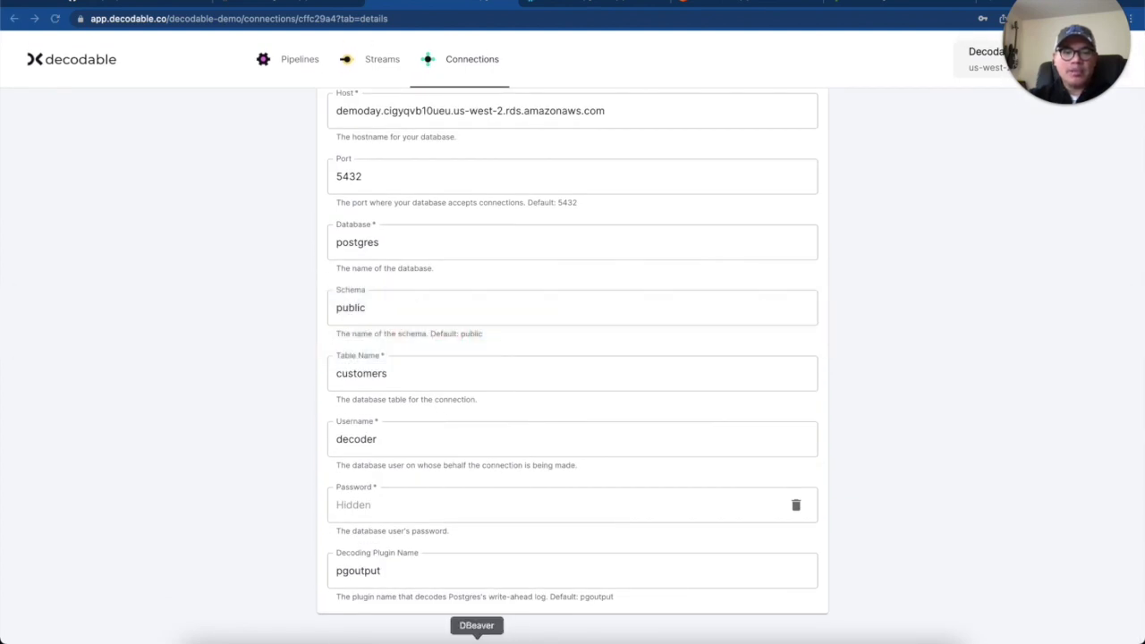
right_click(478, 638)
left_click(505, 623)
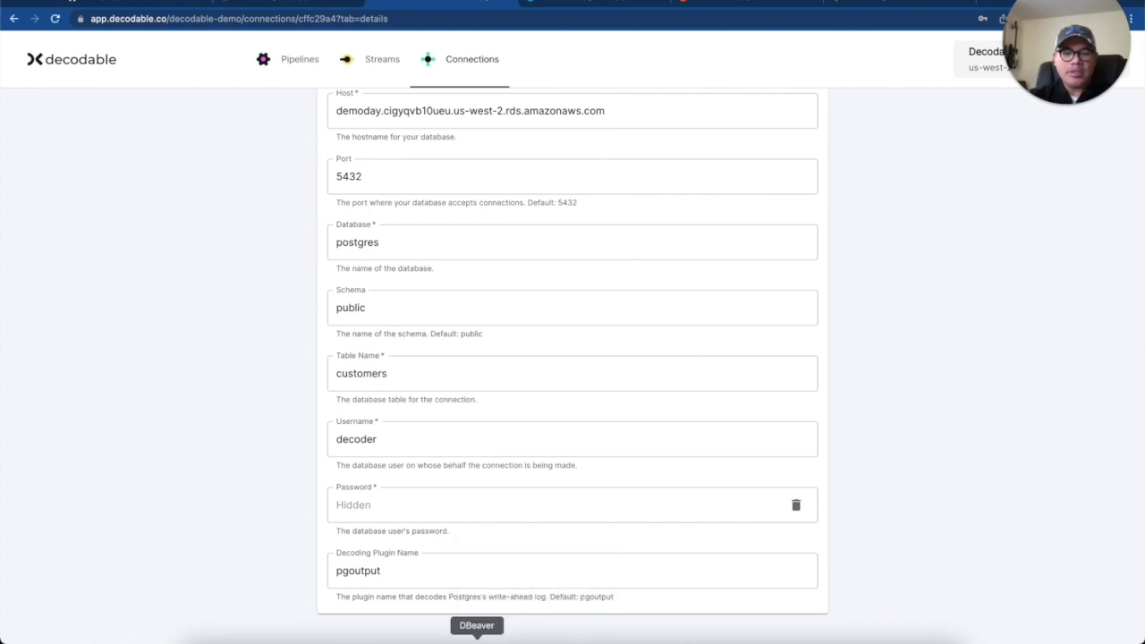
left_click(477, 638)
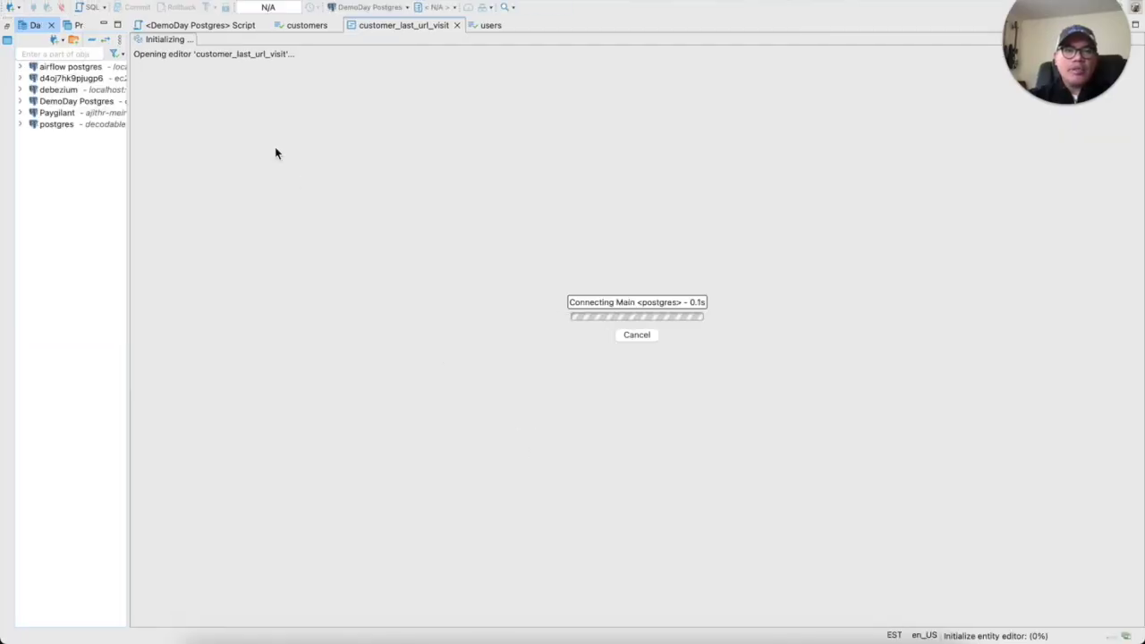
left_click_drag(130, 164, 203, 169)
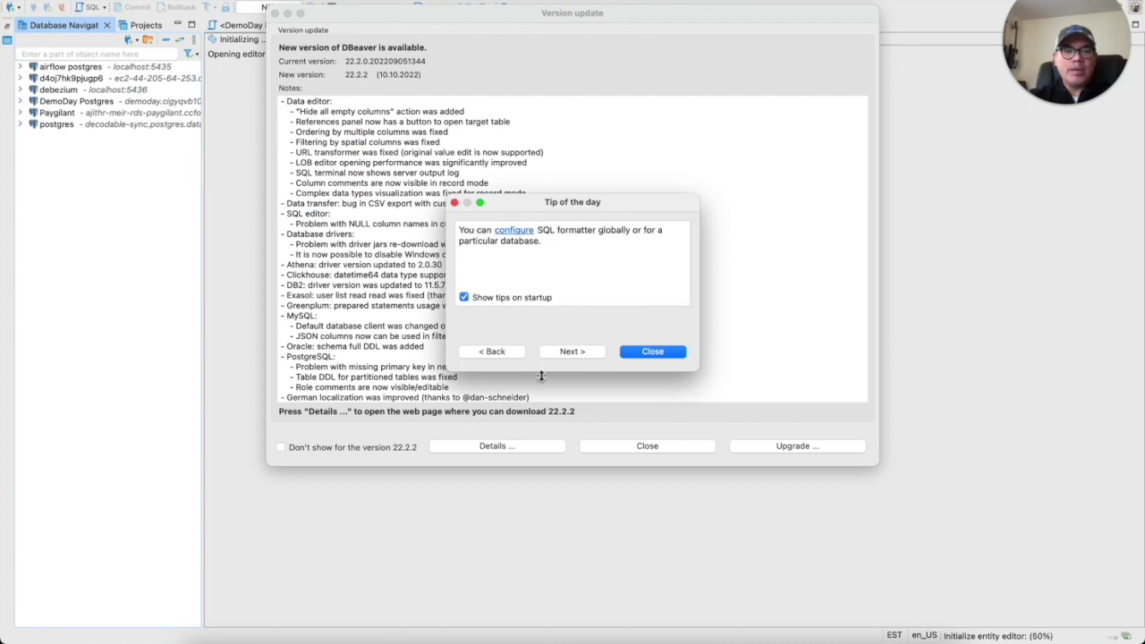
Dismiss the startup tip and version update notices, and display the data of the customers table
left_click(642, 354)
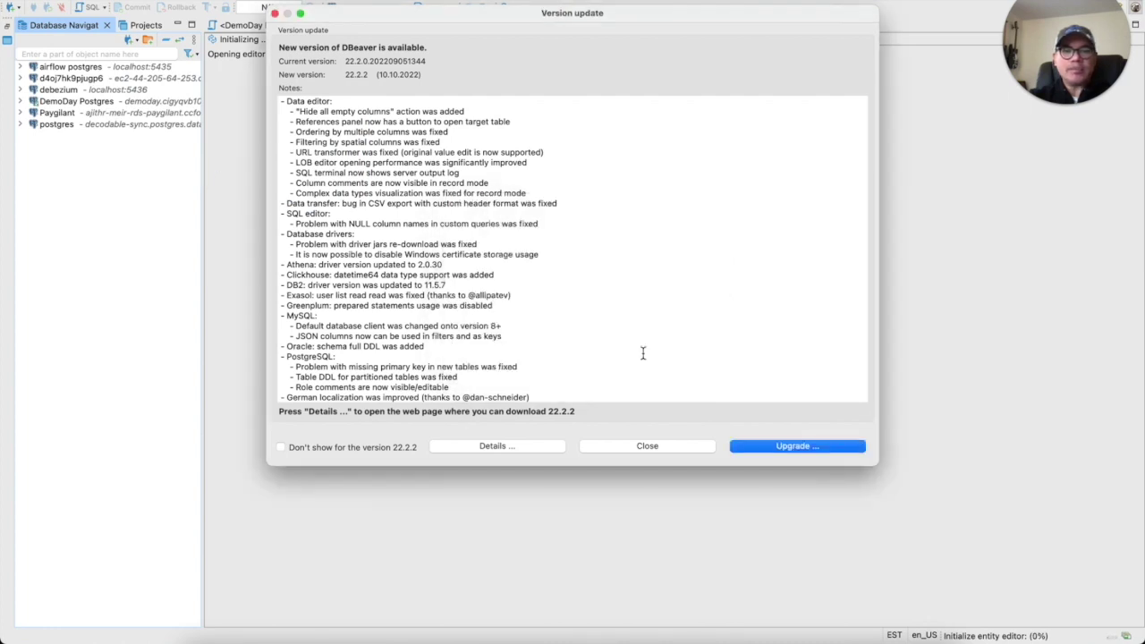
left_click(640, 447)
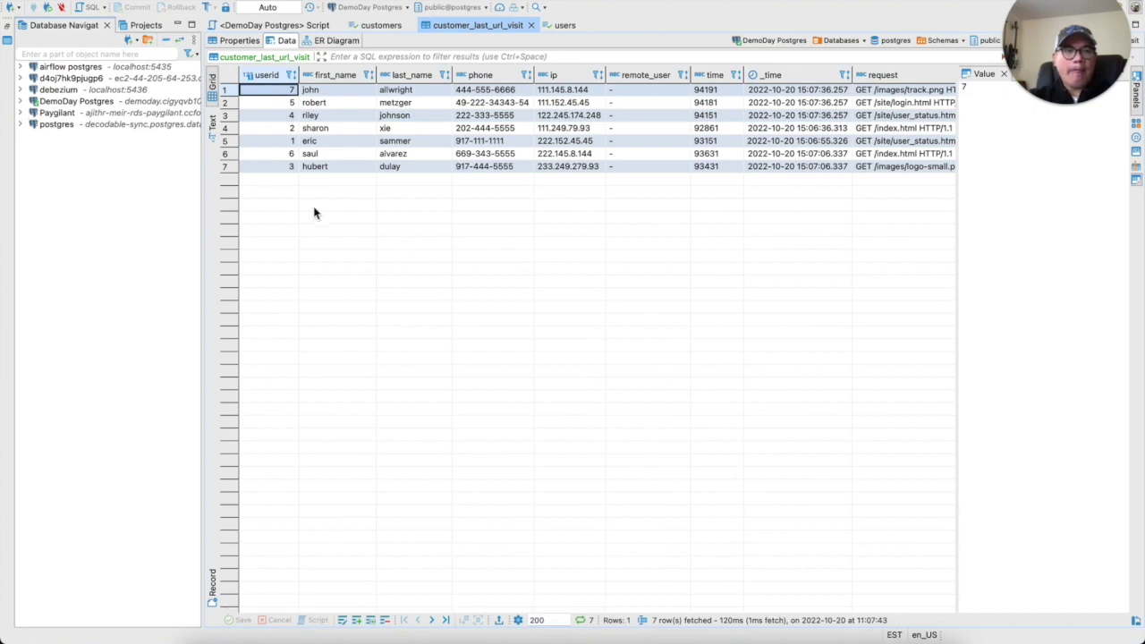
left_click(382, 28)
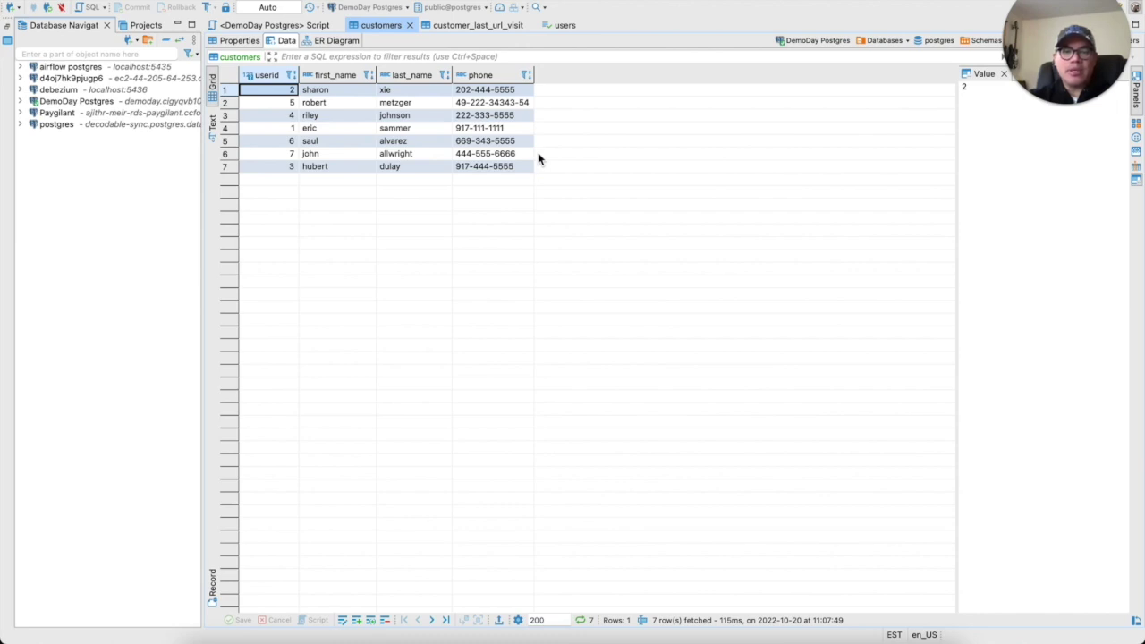
Return to Decodable, open the customers_pg stream fed by customers_pg_source, and check its stream type and data preview
key("super+Tab")
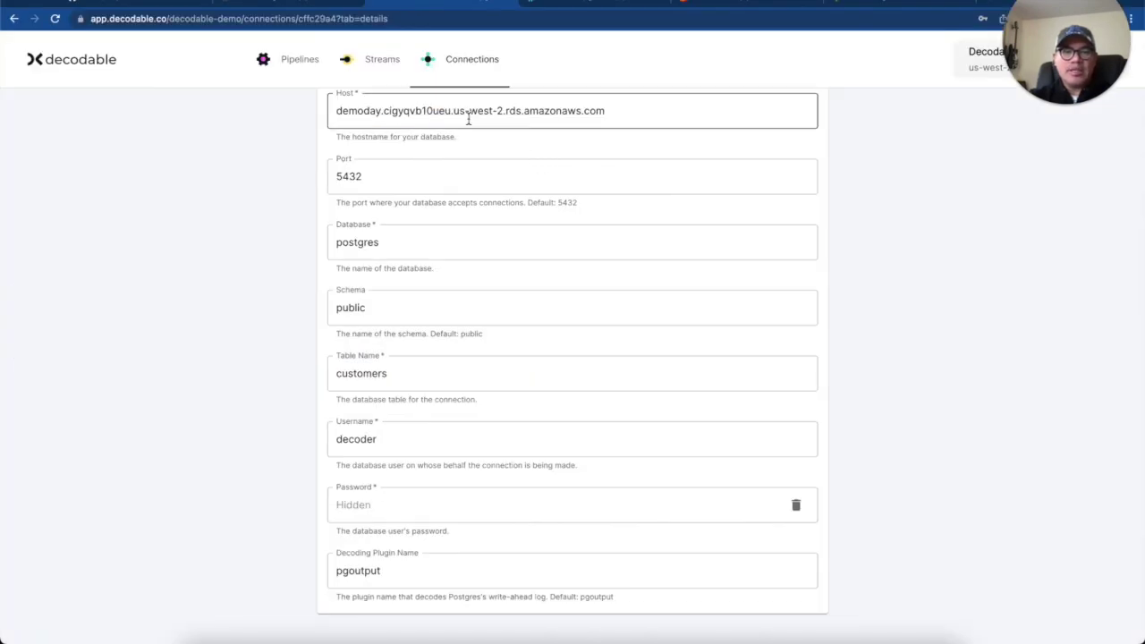
scroll(401, 358, "up", 3)
left_click(277, 192)
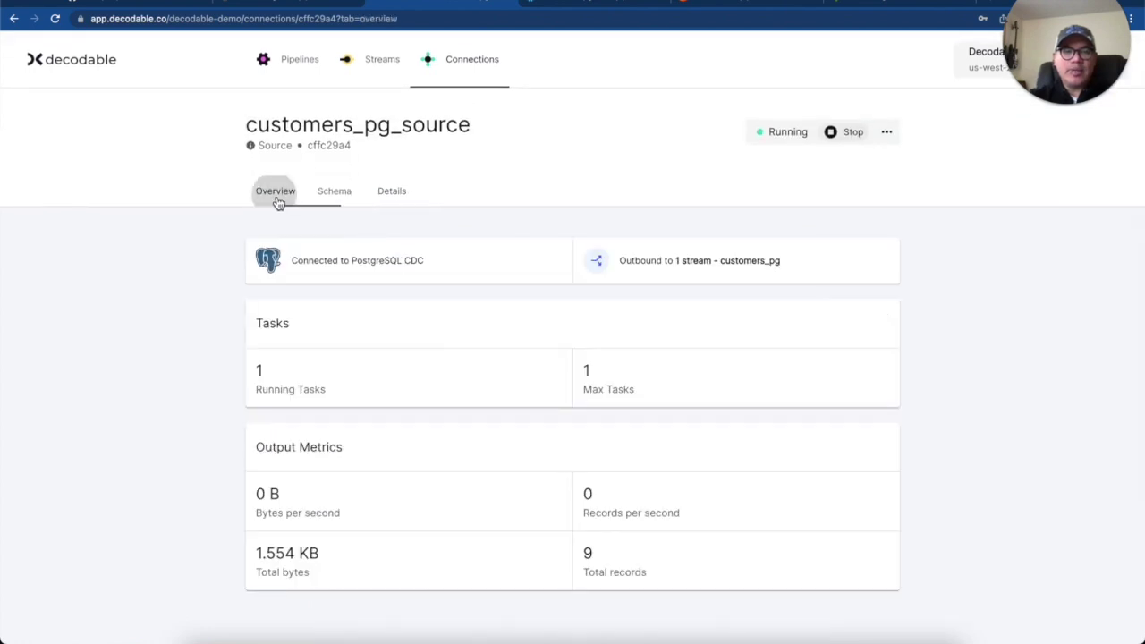
left_click(719, 270)
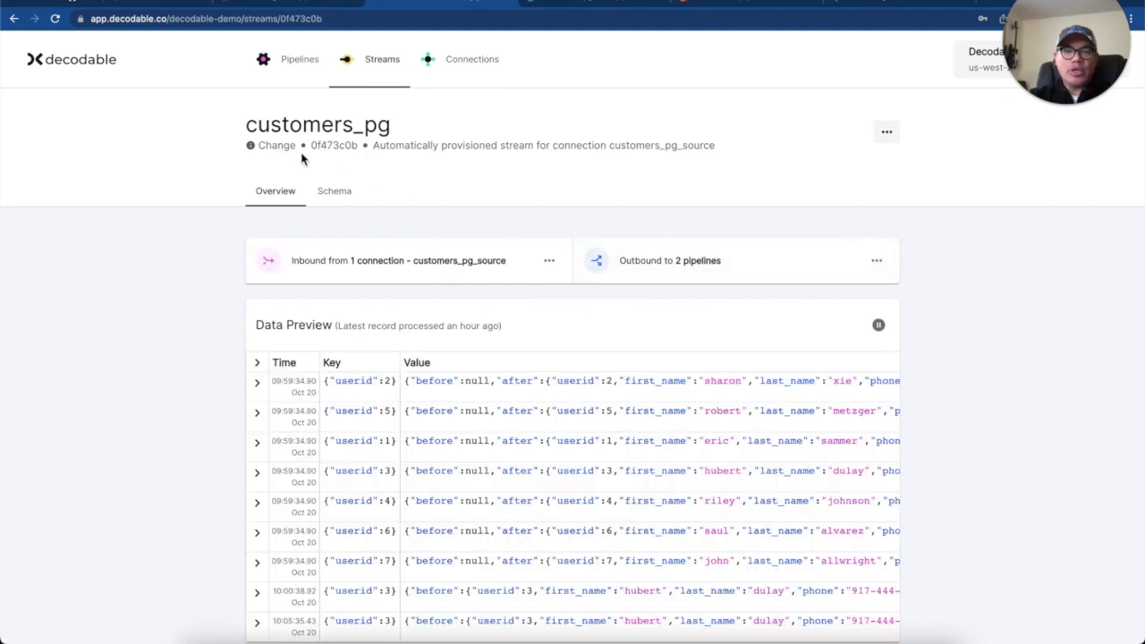
double_click(277, 147)
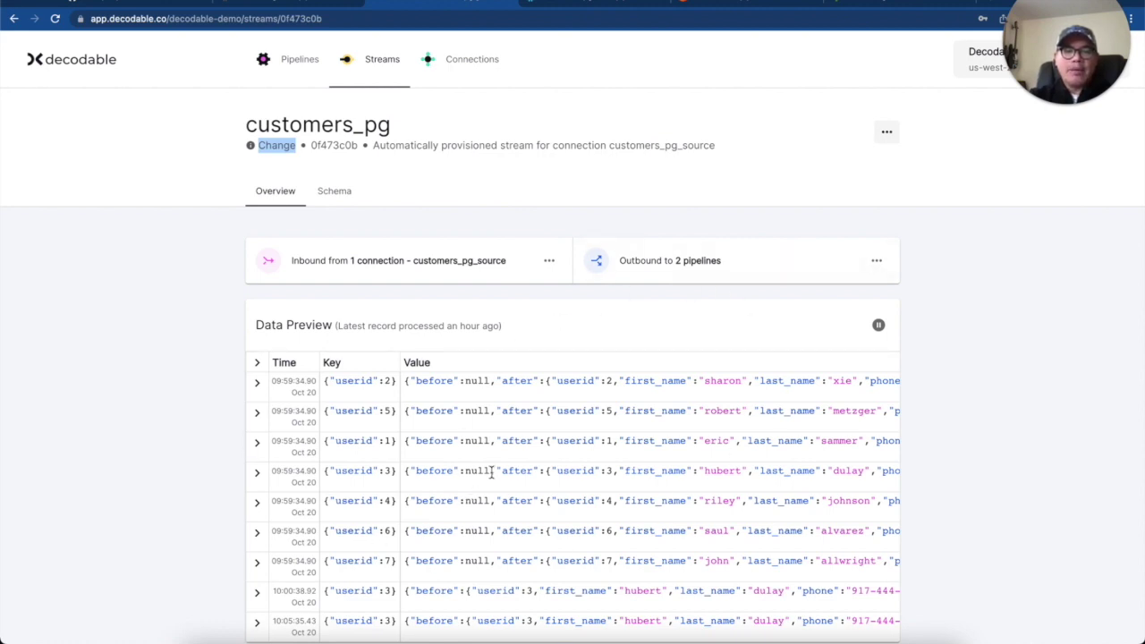
scroll(491, 472, "down", 1)
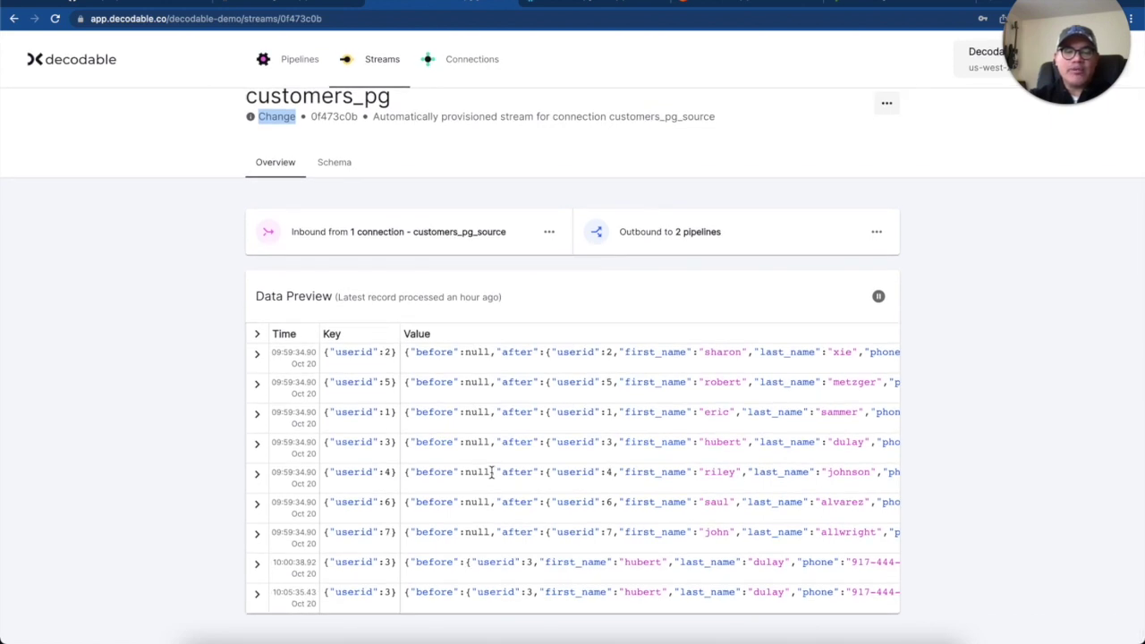
Expand the newest record in the customers_pg data preview and examine its before, after and op fields
key("super+Tab")
key("super+Tab")
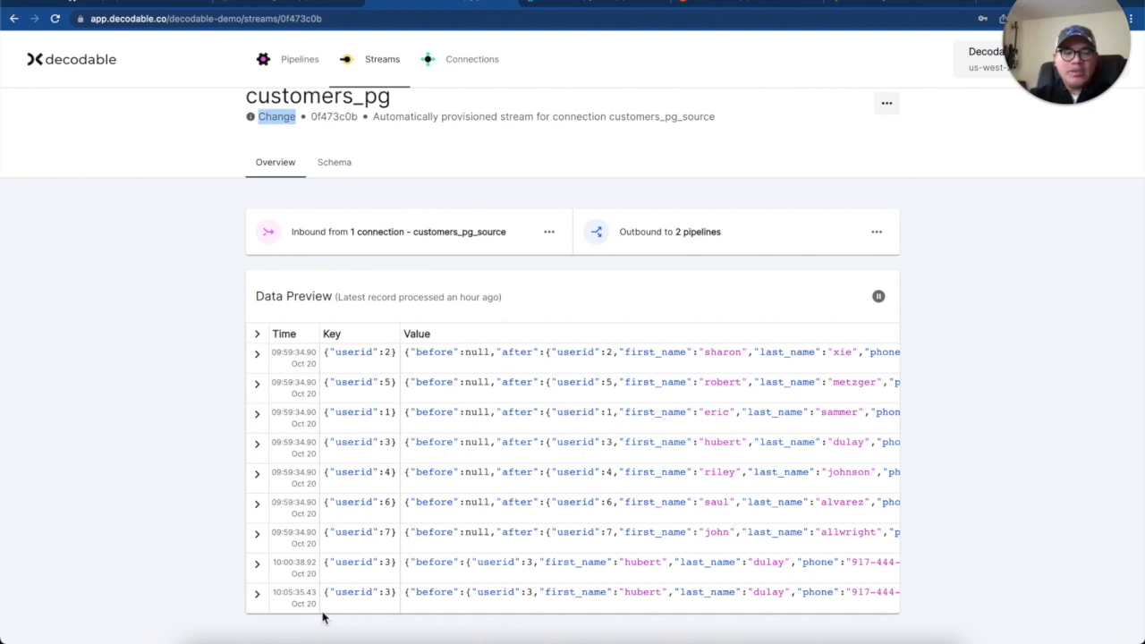
left_click(257, 594)
scroll(381, 572, "down", 5)
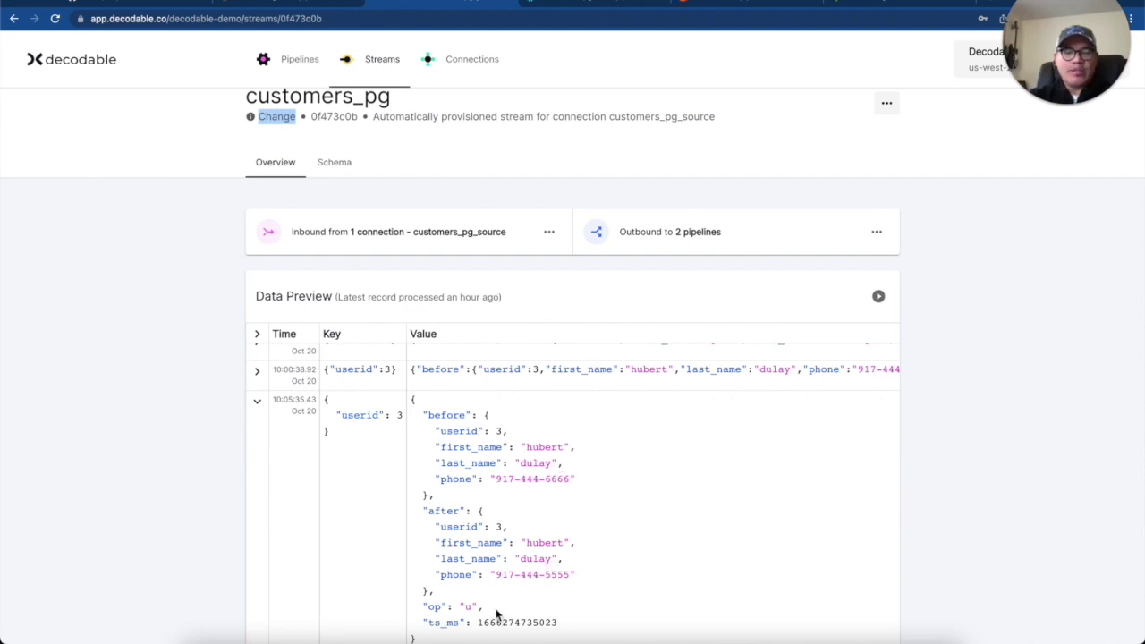
left_click_drag(484, 609, 416, 609)
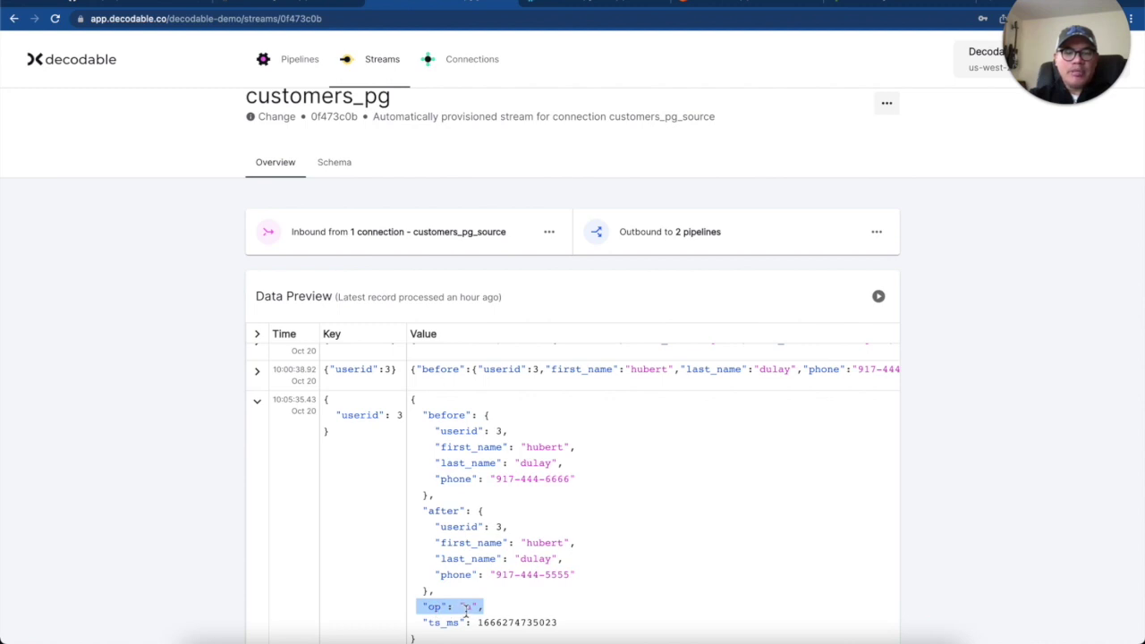
left_click(692, 432)
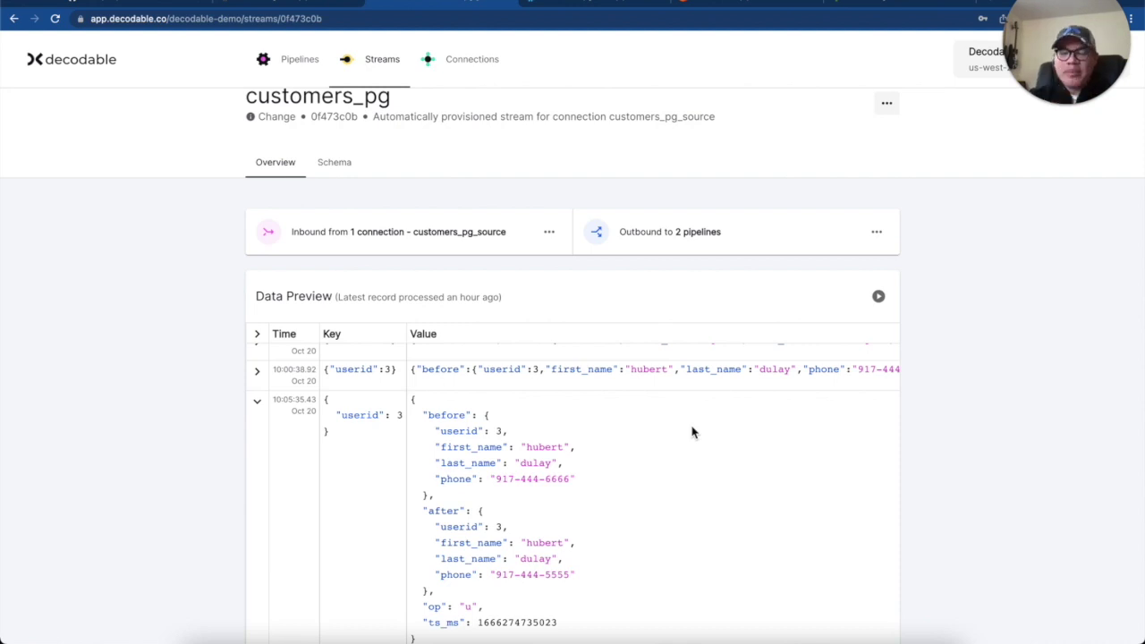
View the inbound customers_pg_source connection, return to its customers_pg output stream and highlight the Change stream type
left_click(488, 235)
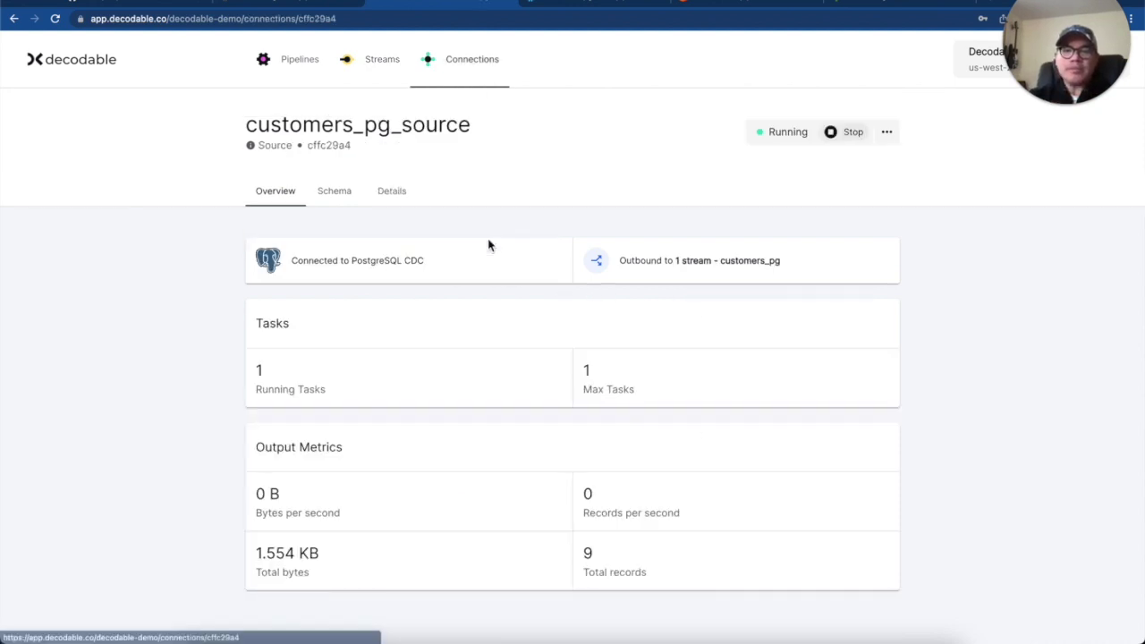
left_click(705, 273)
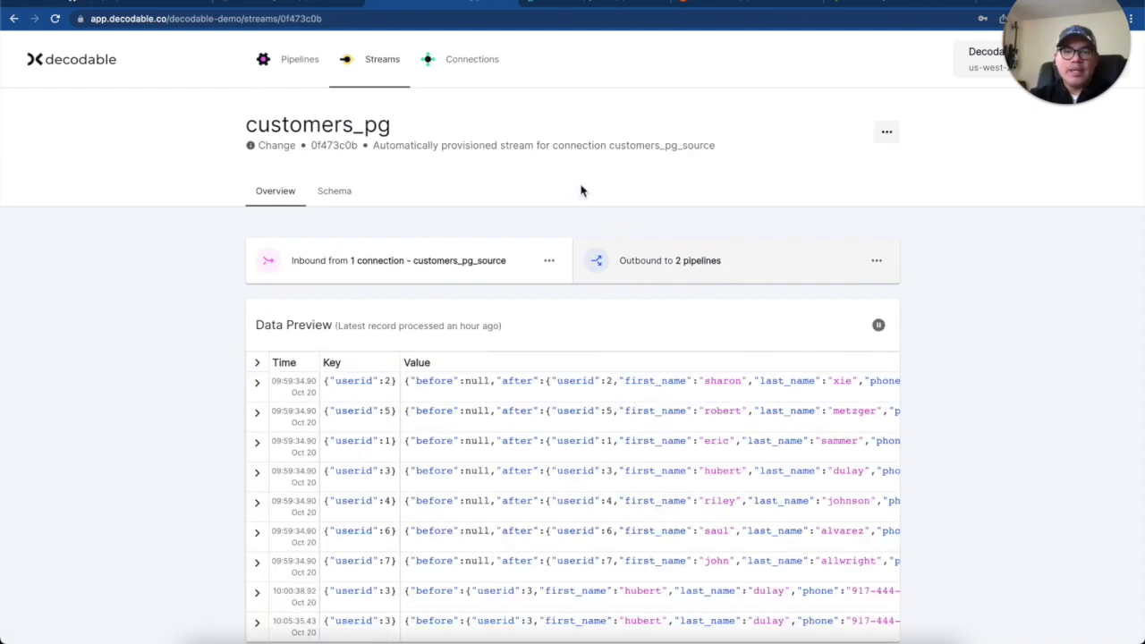
double_click(279, 146)
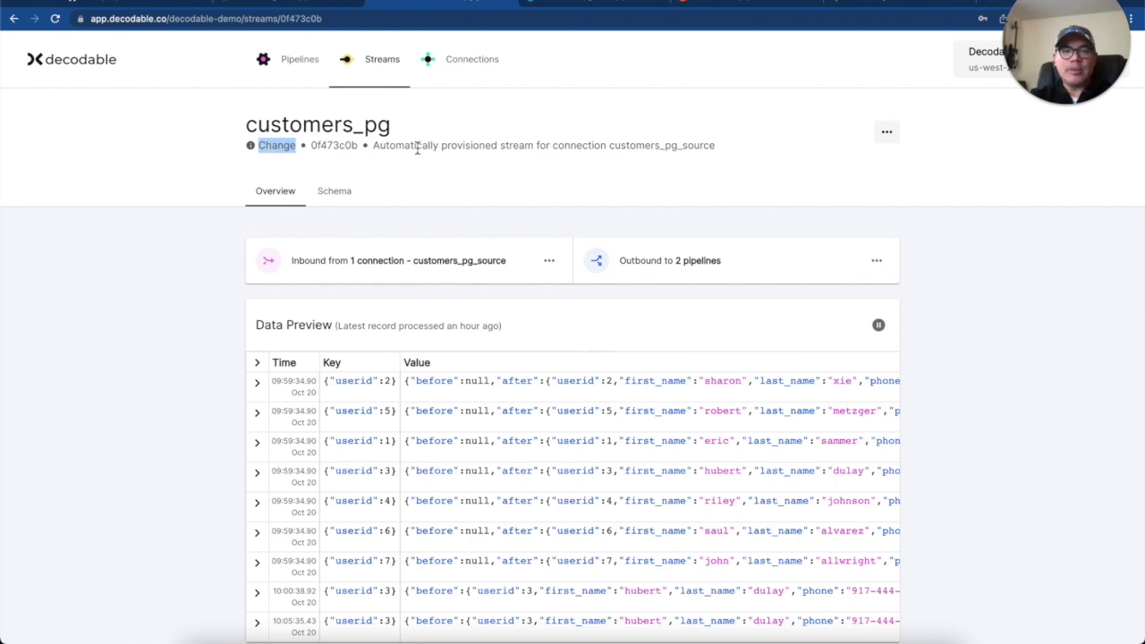
left_click(681, 203)
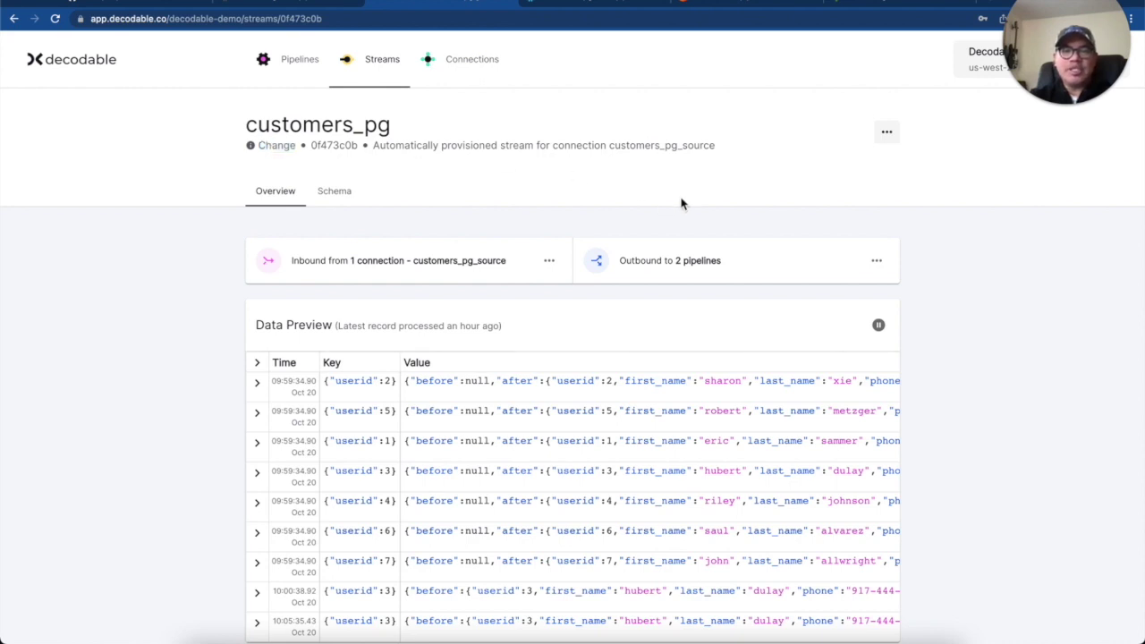
Look at the options for creating outputs from customers_pg and list the pipelines the stream feeds
left_click(878, 261)
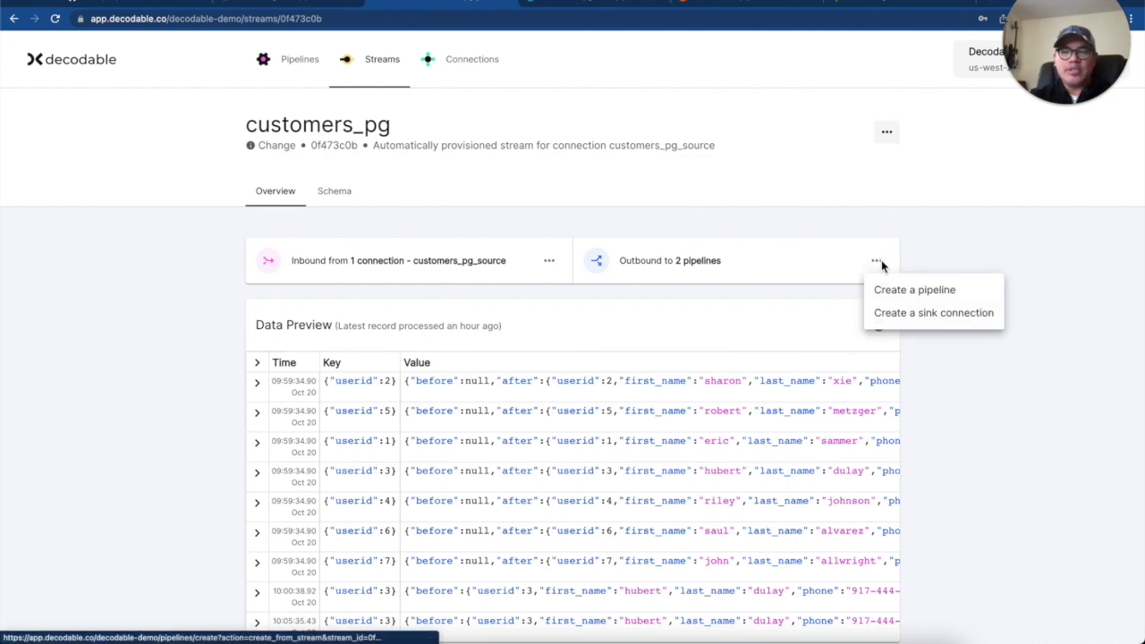
left_click(961, 249)
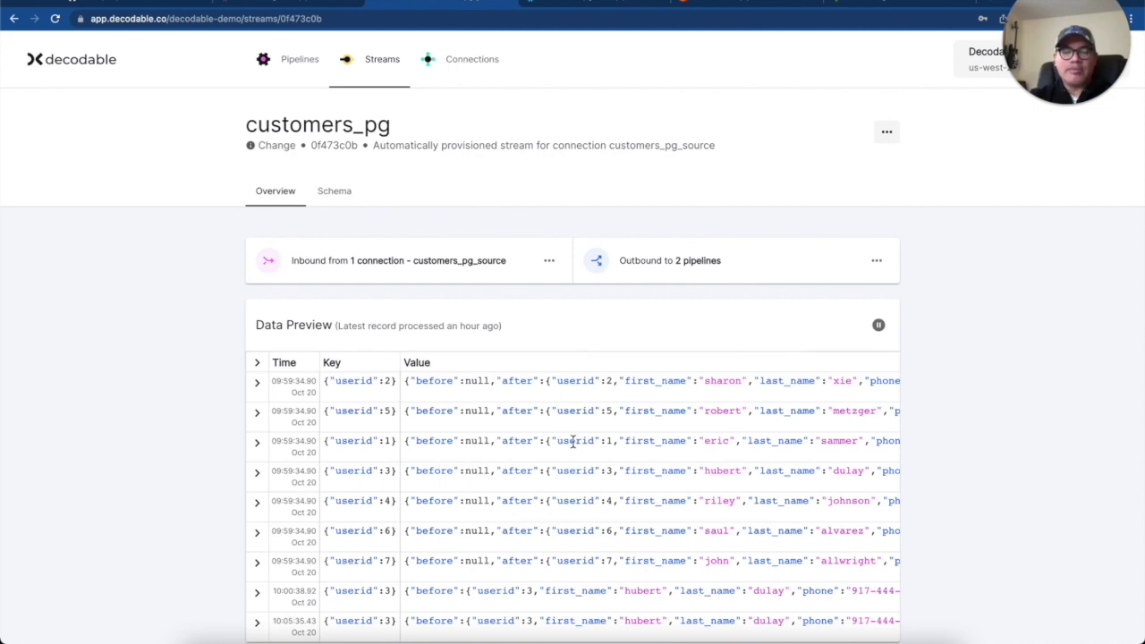
left_click(710, 270)
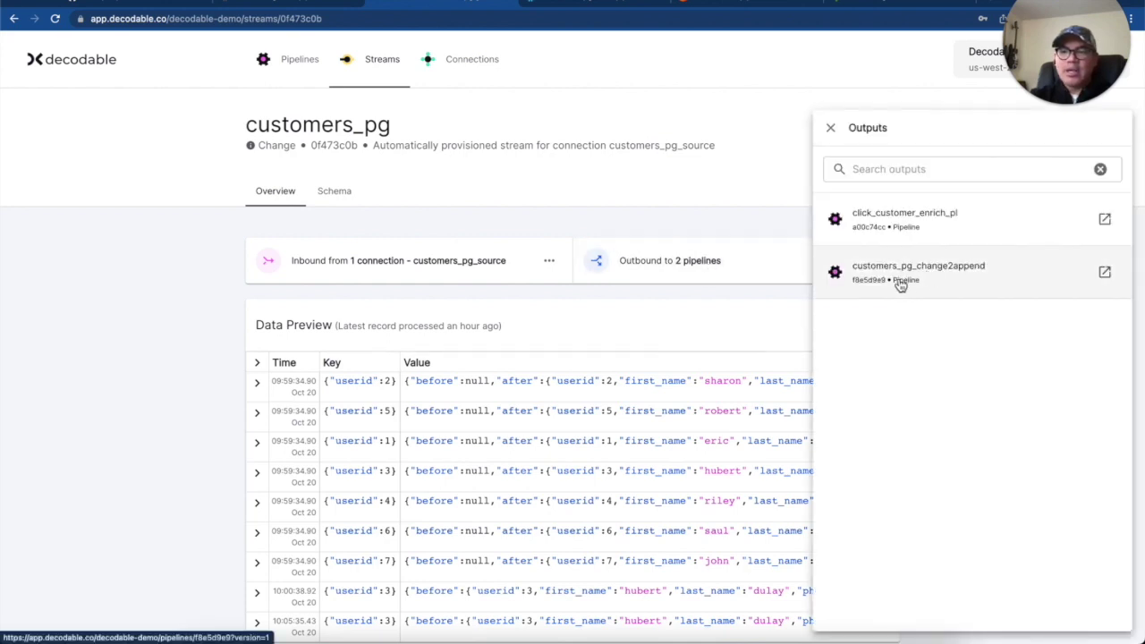
Open the customers_pg_change2append pipeline and examine its SQL, highlighting the whole query, the to_append function and its customers_pg input
left_click(964, 277)
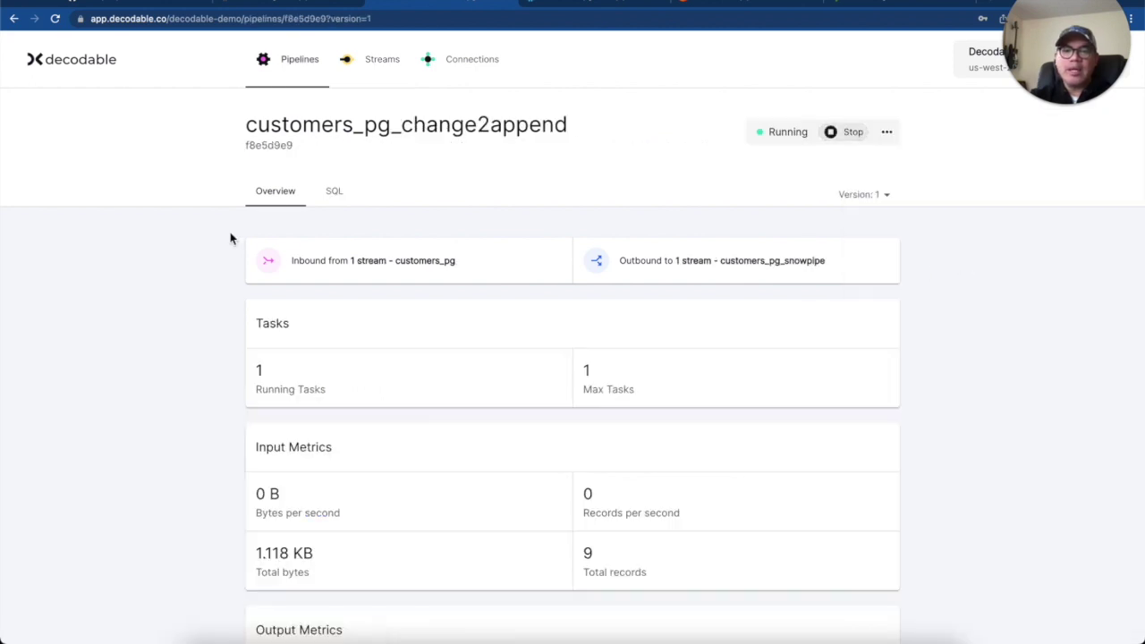
left_click(329, 194)
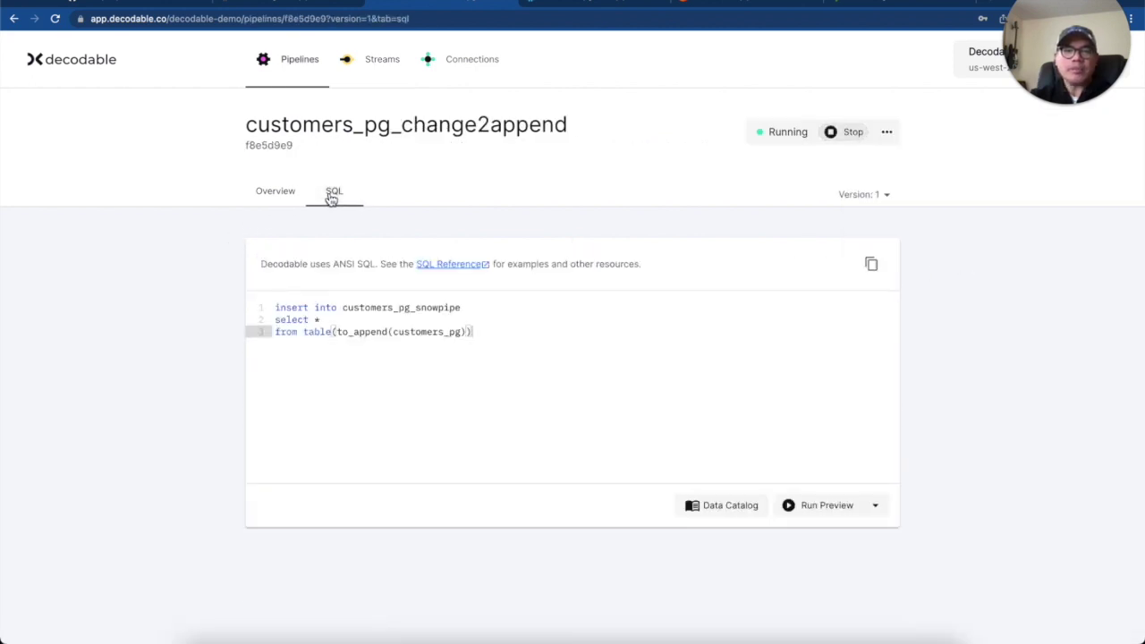
left_click_drag(483, 332, 275, 307)
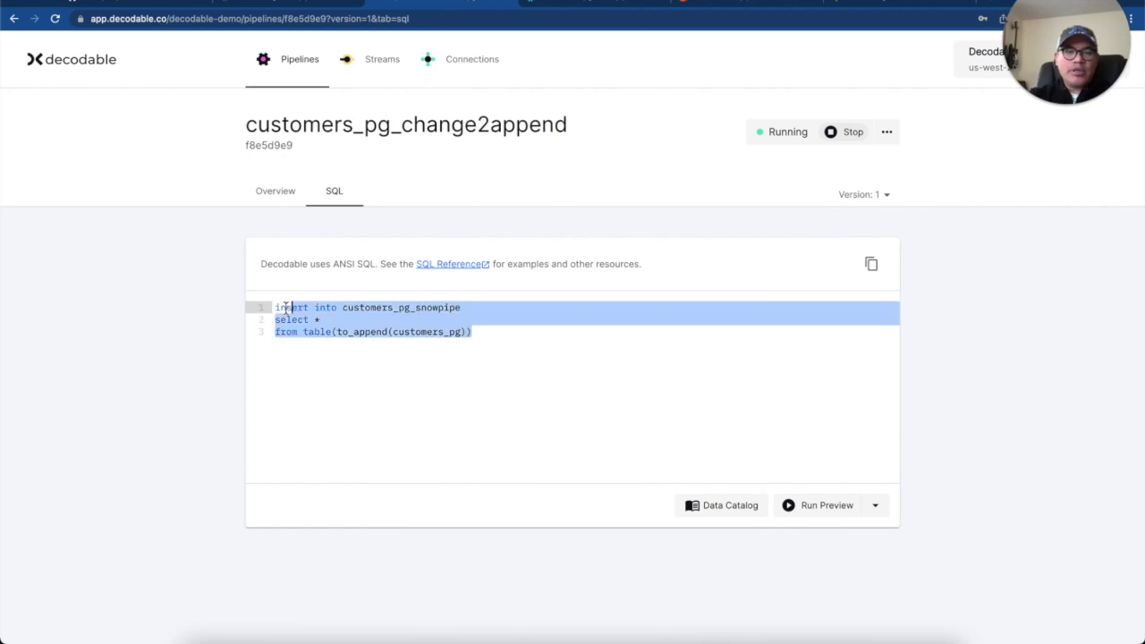
double_click(437, 333)
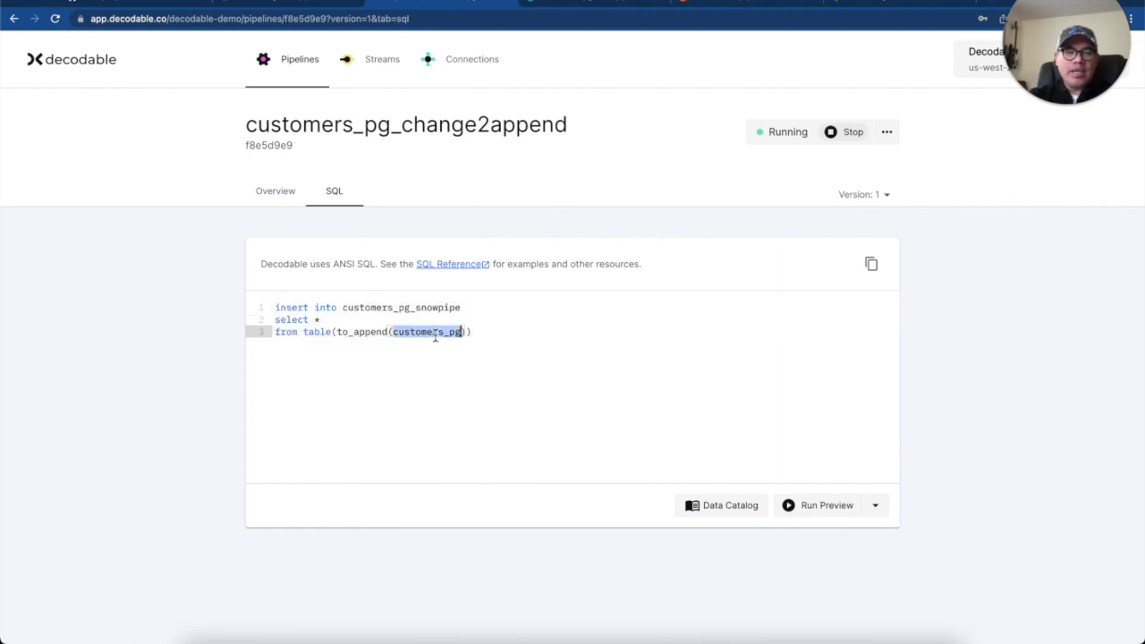
double_click(361, 333)
double_click(445, 335)
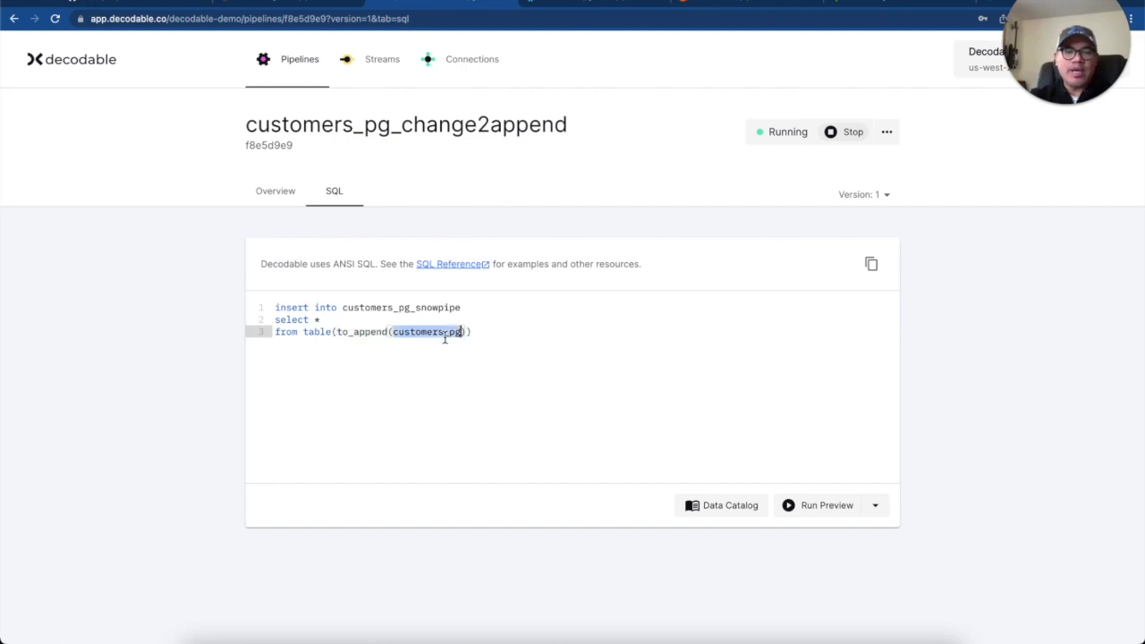
Go to the pipeline's inbound customers_pg stream and reopen customers_pg_change2append from that stream's outputs
left_click(274, 201)
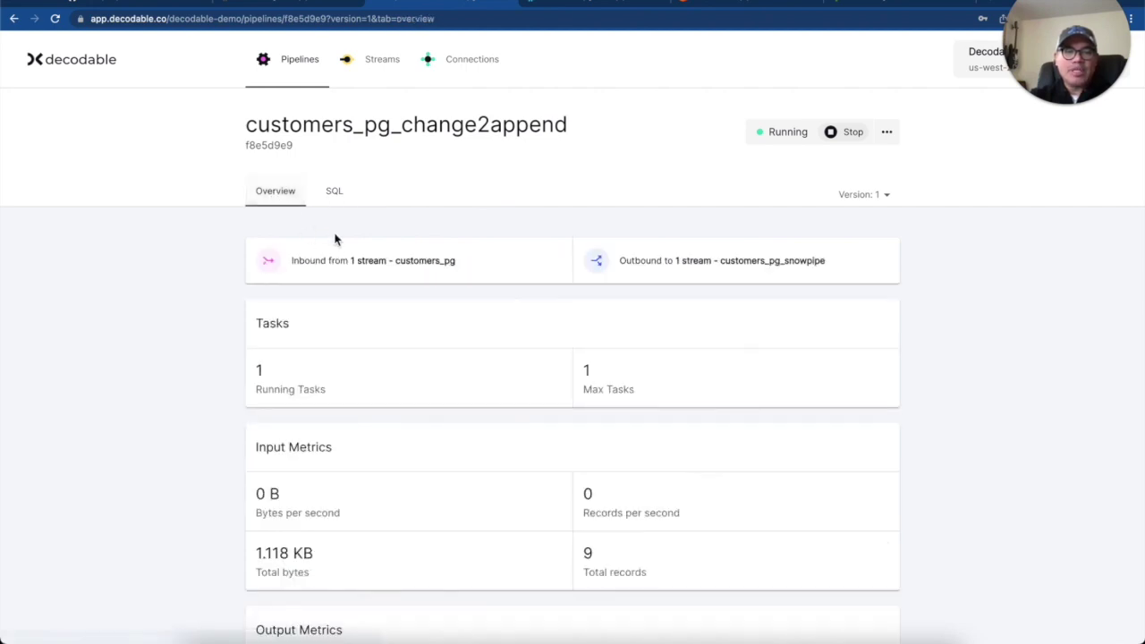
left_click(425, 262)
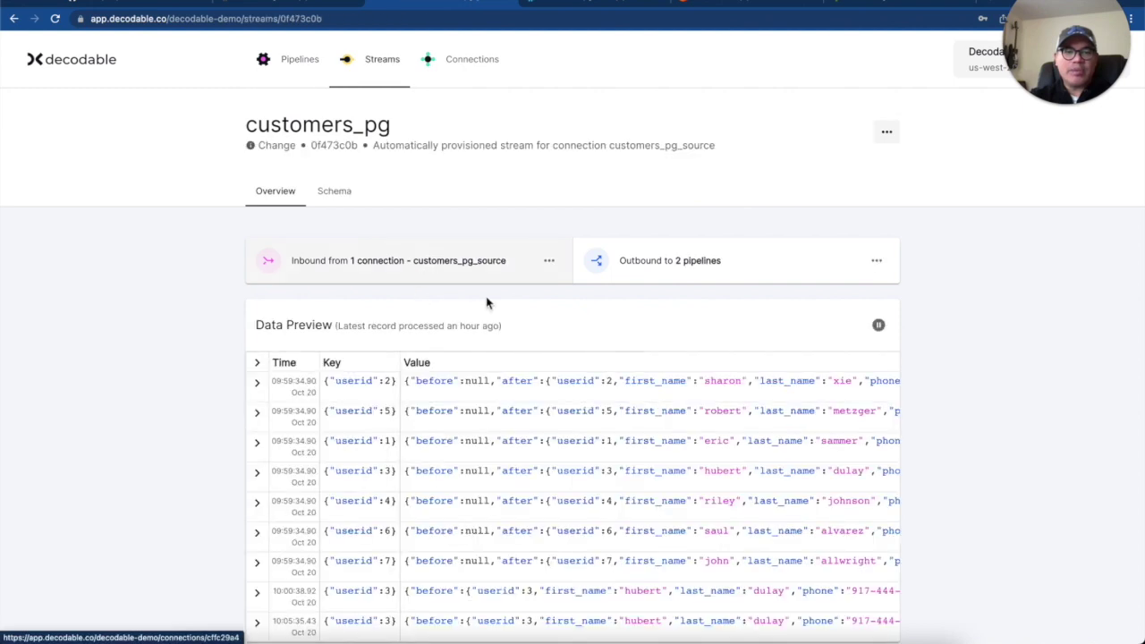
left_click(685, 260)
left_click(974, 268)
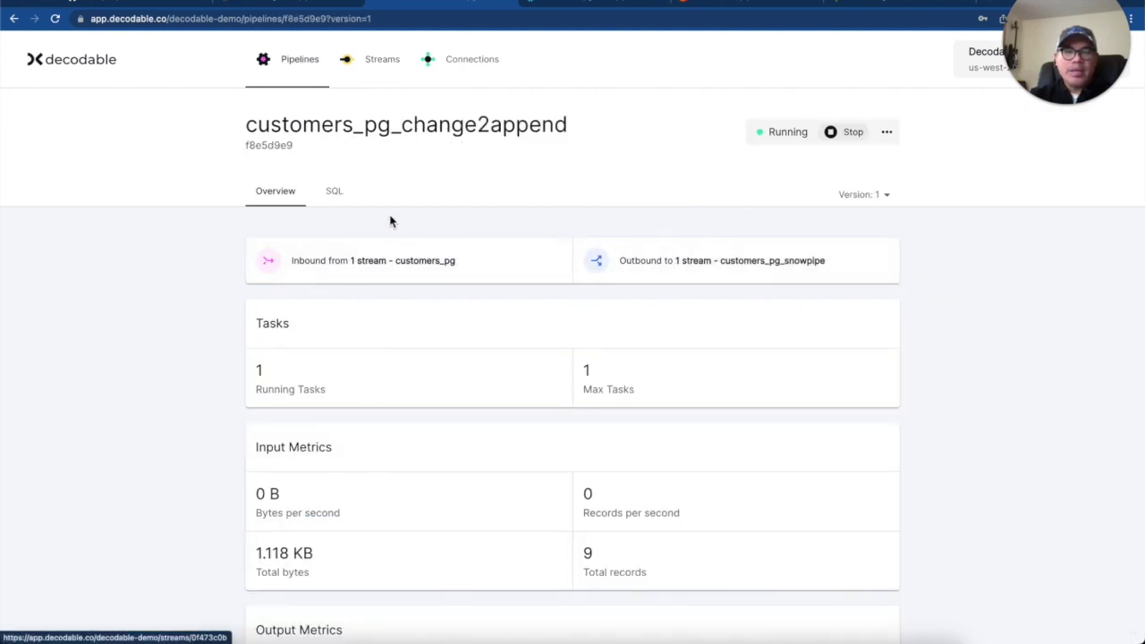
Review the pipeline's SQL again, highlighting to_append, the table wrapper and the customers_pg_snowpipe target
left_click(338, 193)
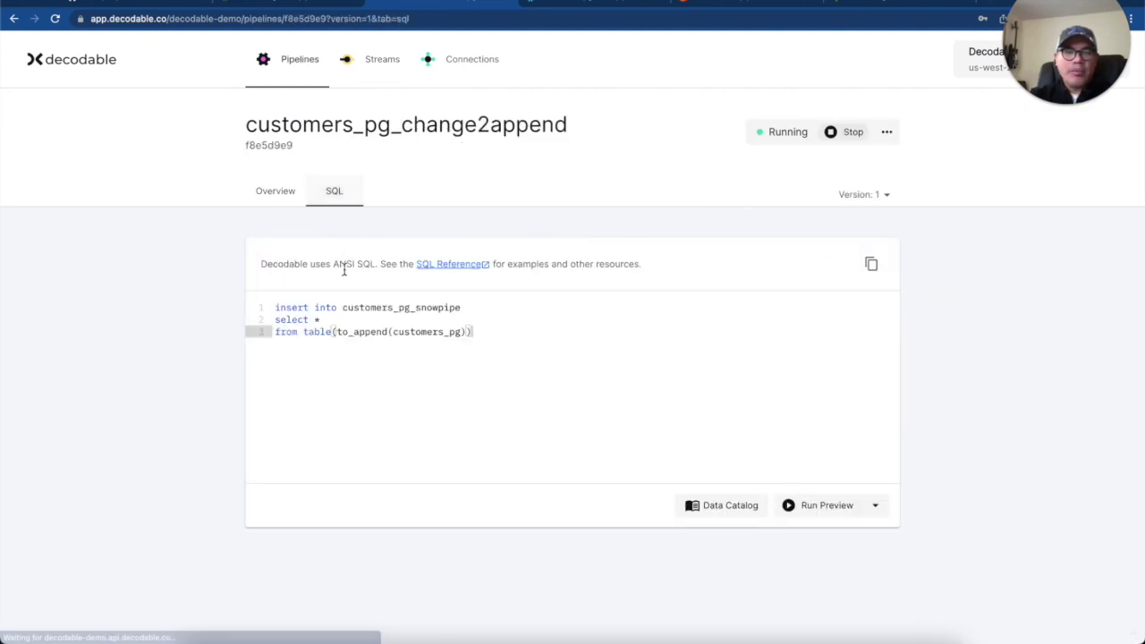
double_click(355, 332)
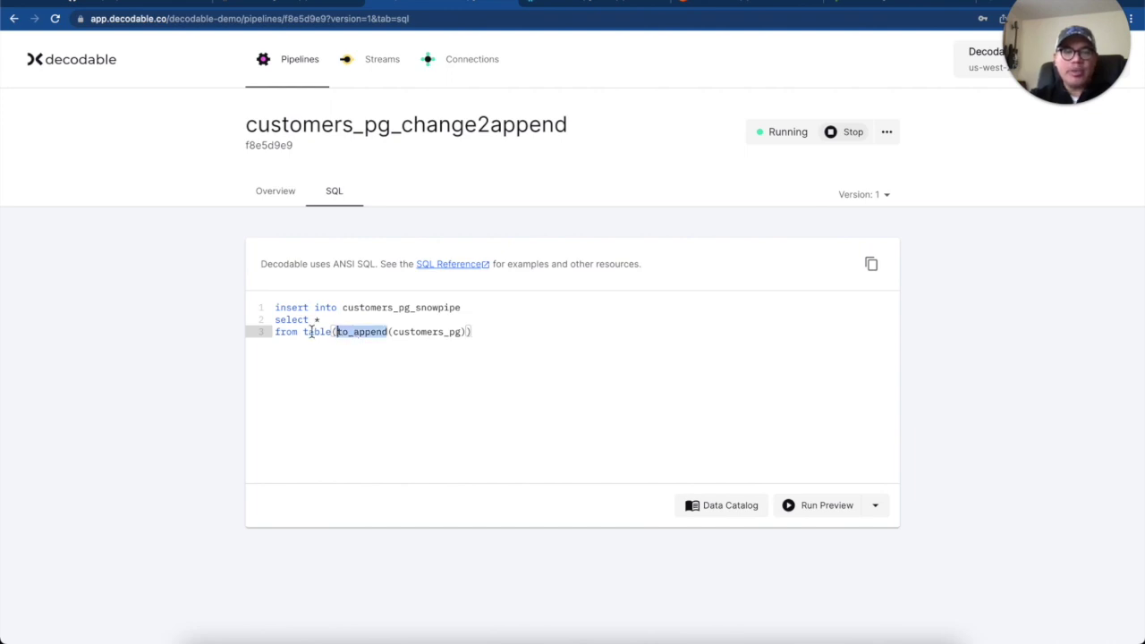
double_click(317, 332)
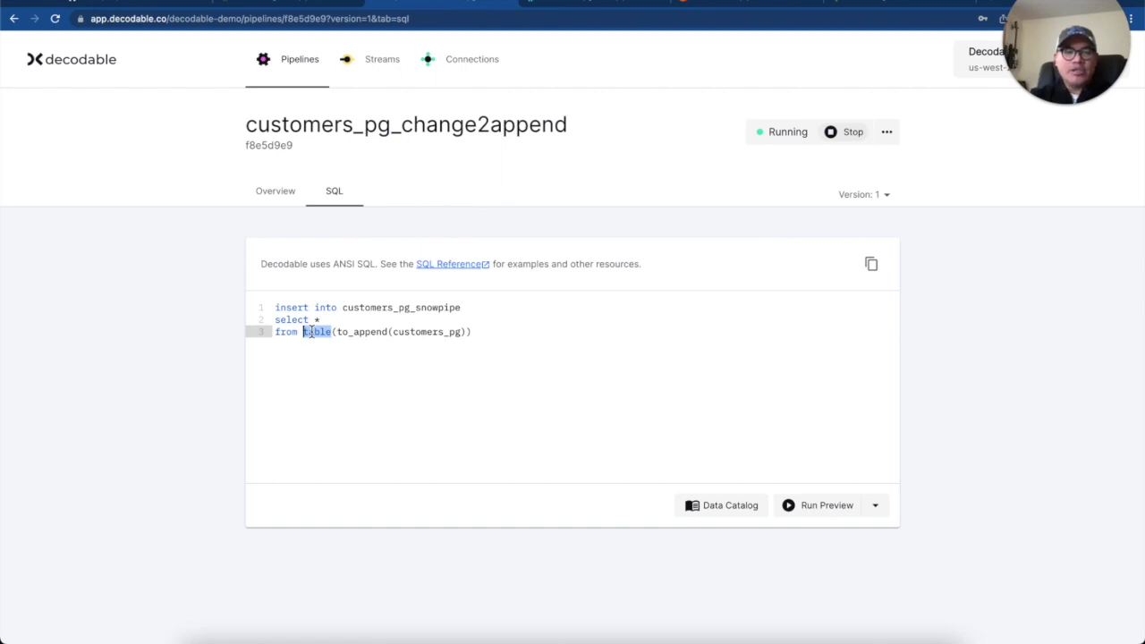
left_click_drag(488, 339, 266, 312)
double_click(412, 307)
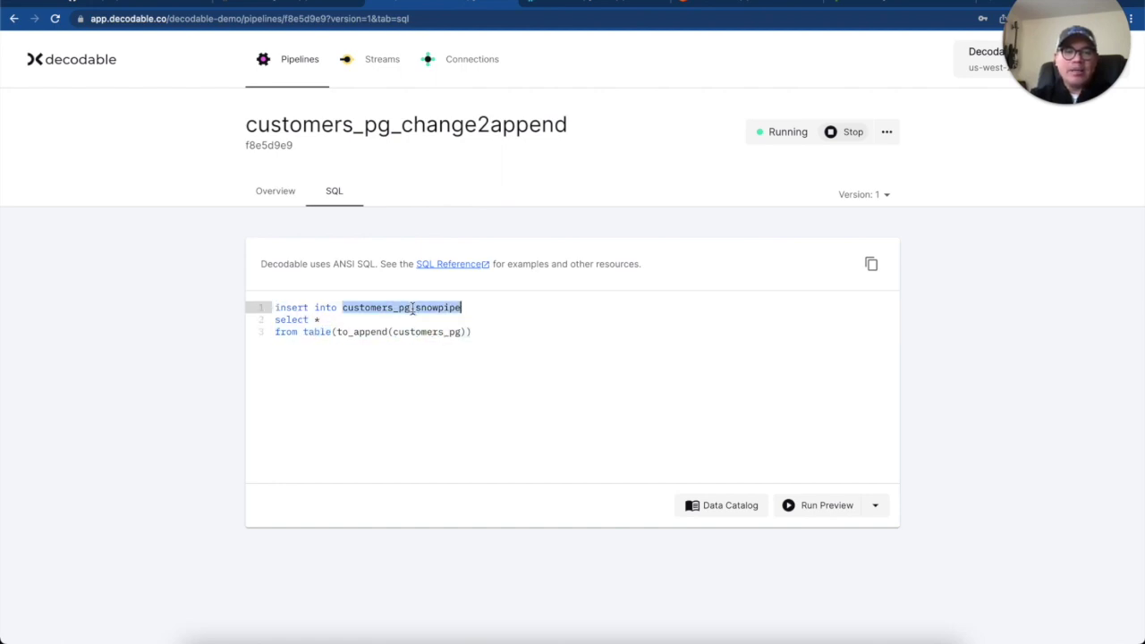
left_click(483, 310)
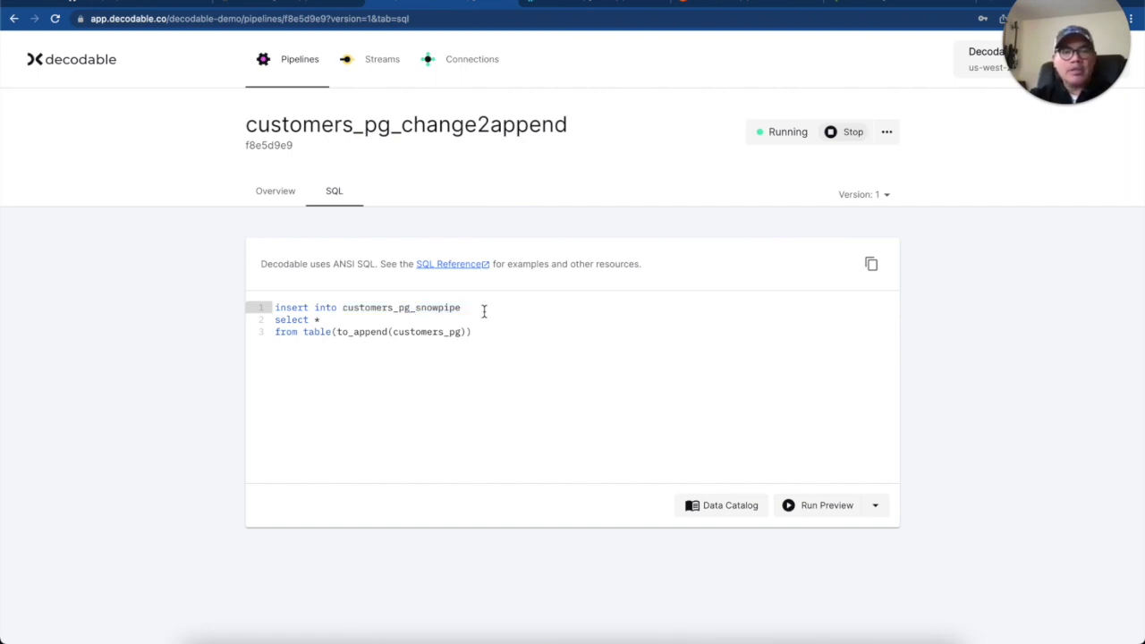
Open the pipeline's outbound customers_pg_snowpipe stream and highlight its Append stream type
left_click(274, 195)
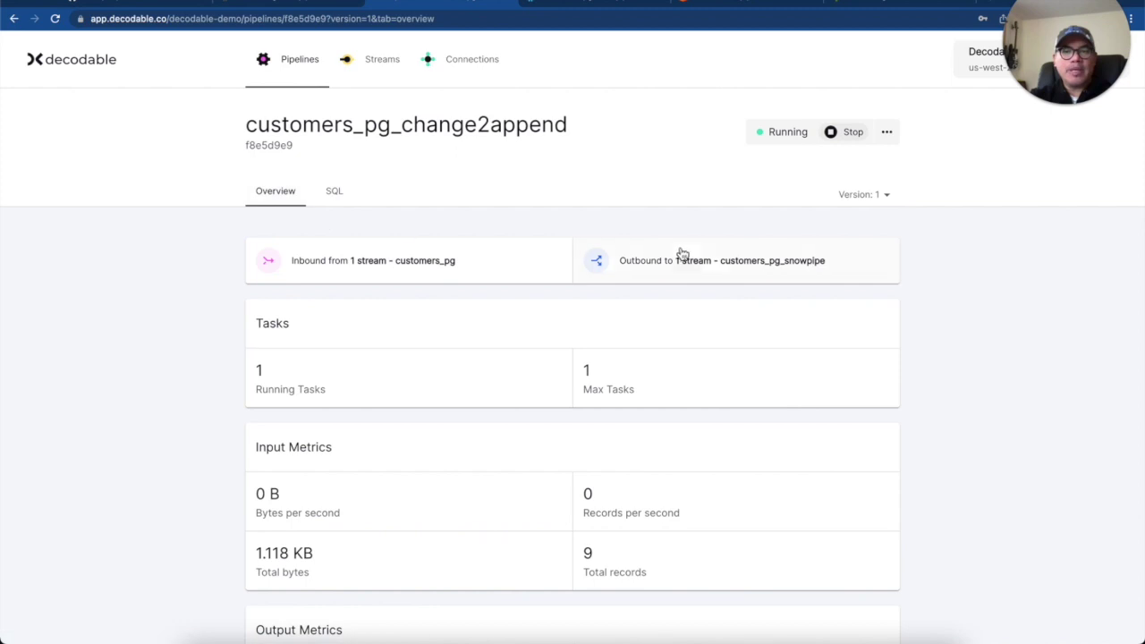
left_click(720, 260)
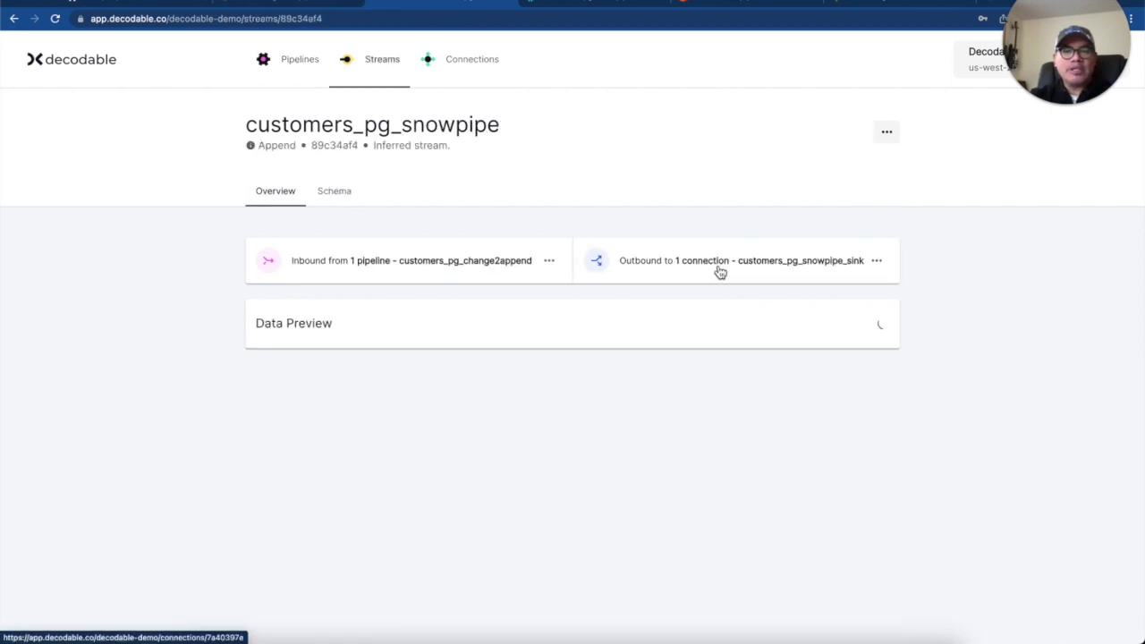
double_click(280, 147)
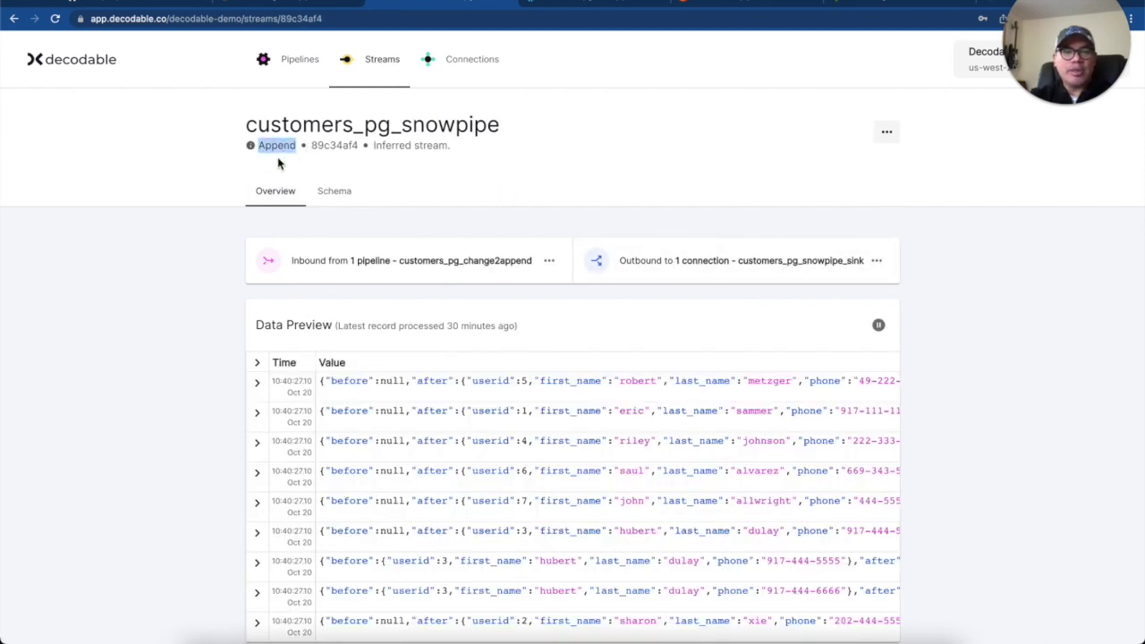
Expand the first record in the customers_pg_snowpipe data preview, highlight its full JSON value and look through the remaining records
left_click(260, 388)
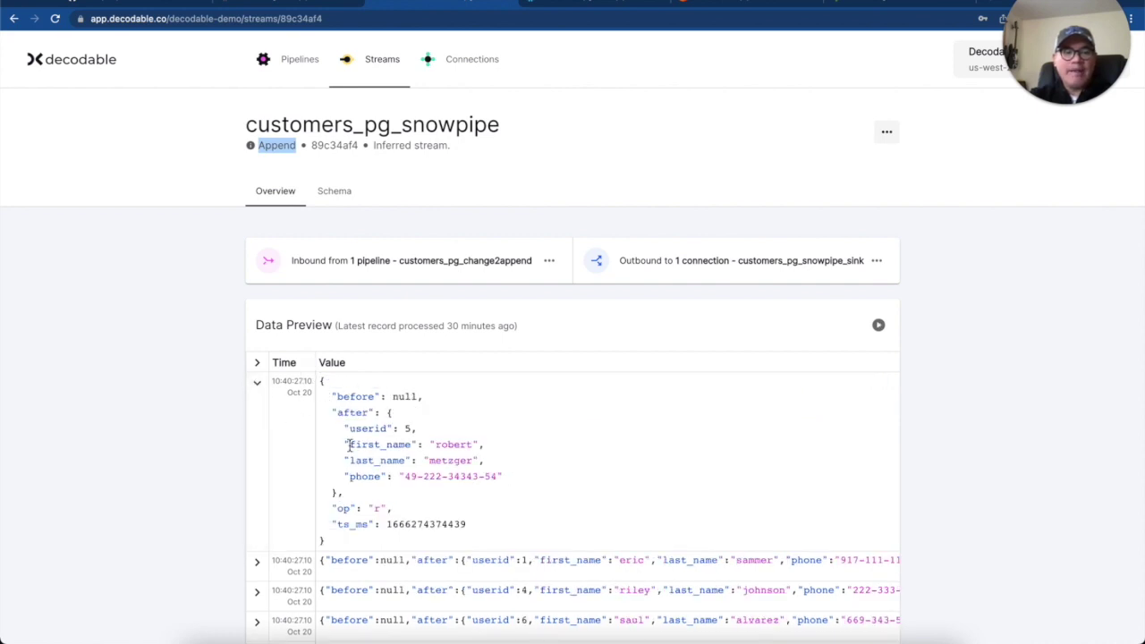
scroll(186, 435, "down", 1)
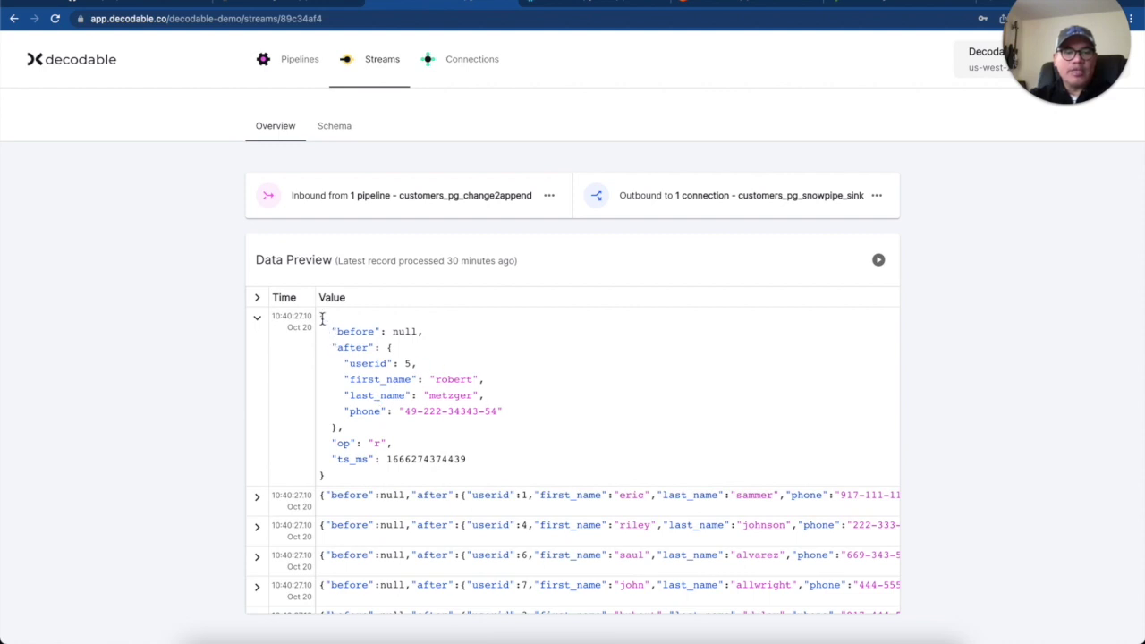
left_click_drag(321, 317, 344, 484)
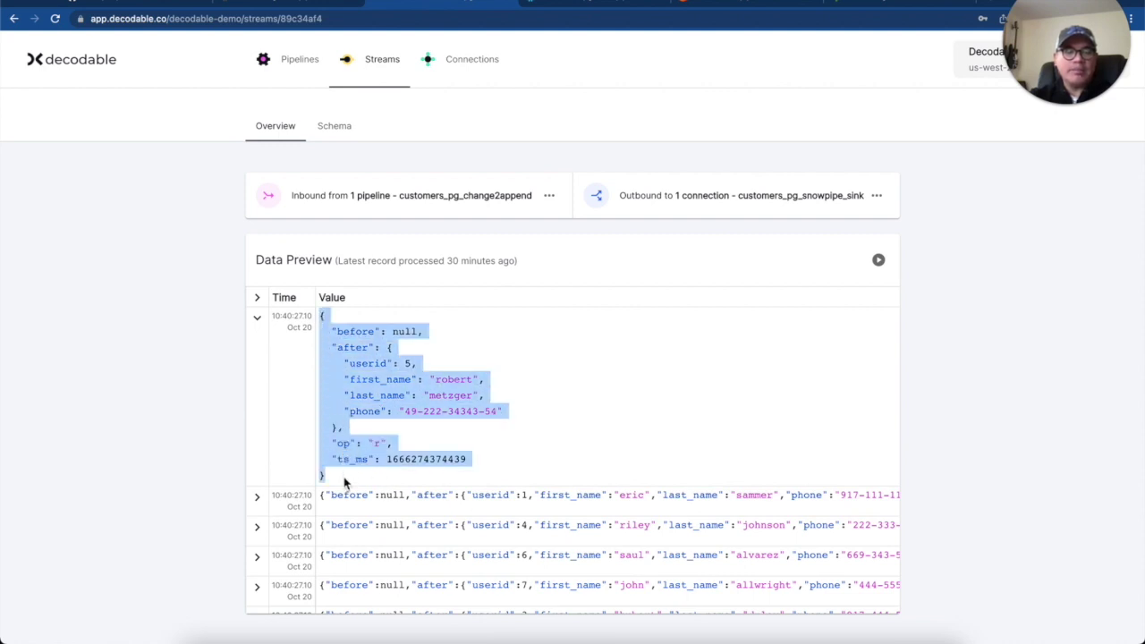
left_click(188, 465)
scroll(398, 484, "down", 2)
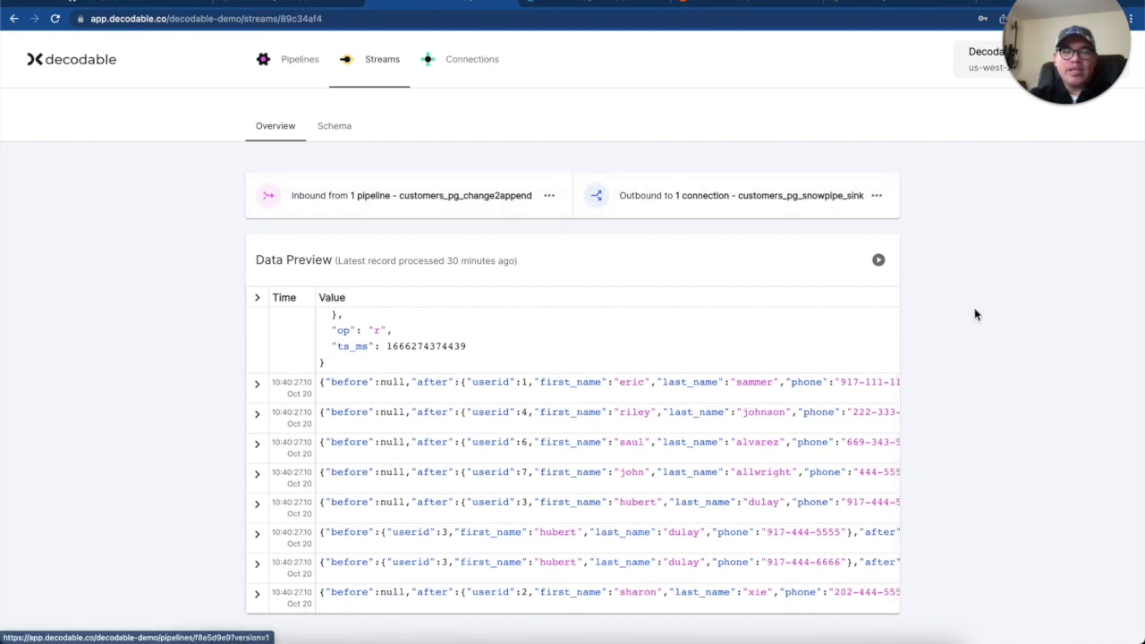
scroll(976, 313, "up", 2)
Open the details of the outbound customers_pg_snowpipe_sink connection and highlight its S3 bucket and customers directory
left_click(819, 270)
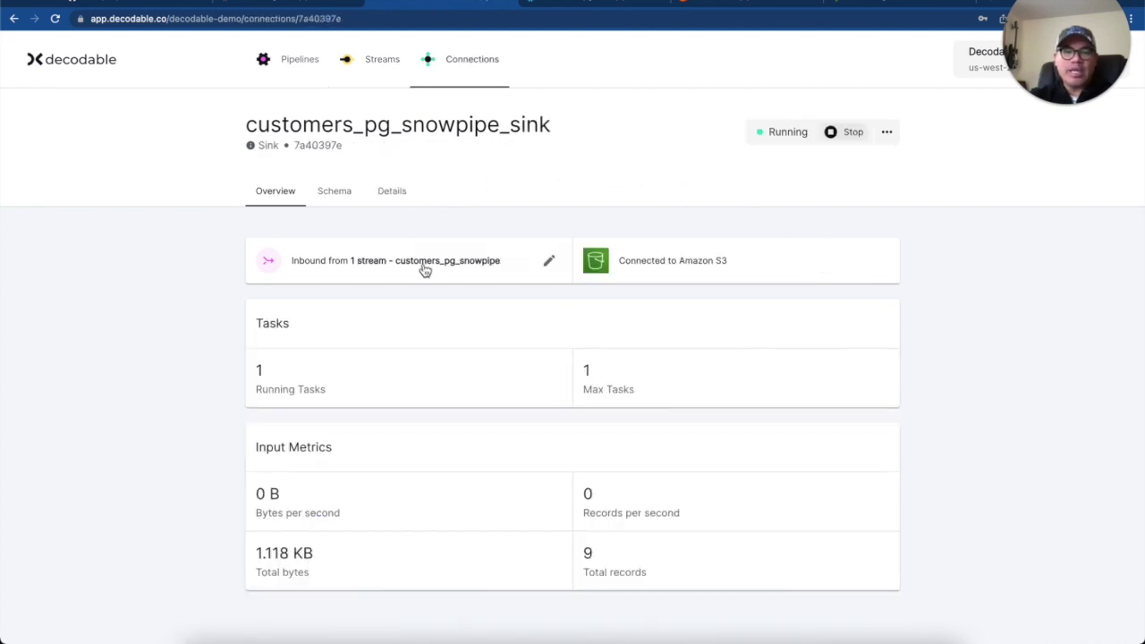
left_click(391, 194)
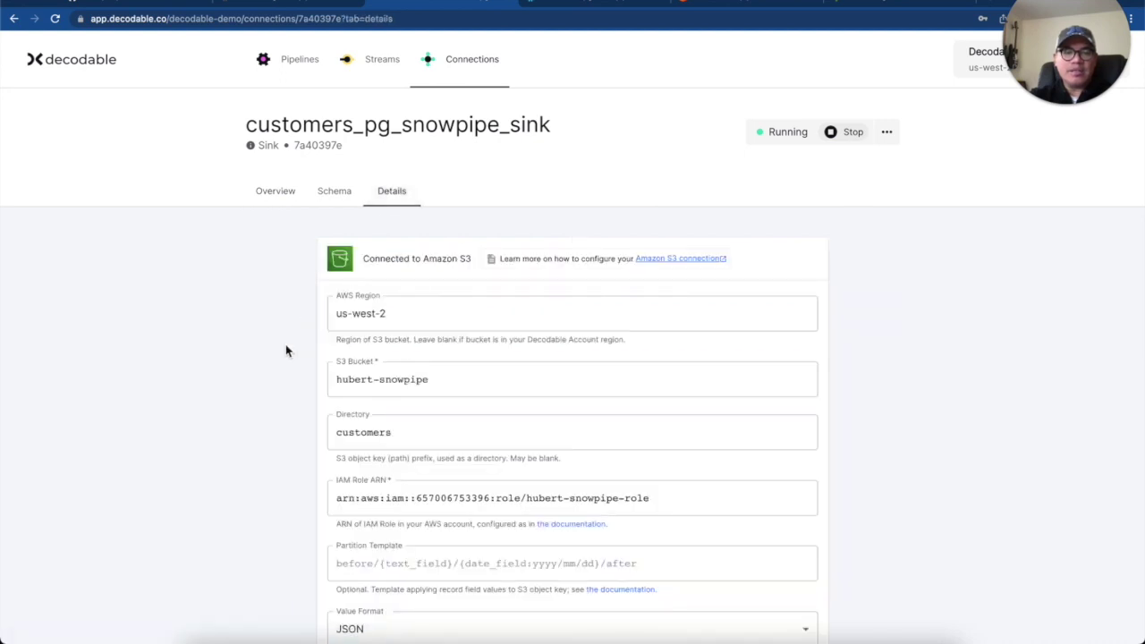
scroll(288, 350, "down", 3)
left_click(475, 238)
left_click_drag(475, 238, 319, 243)
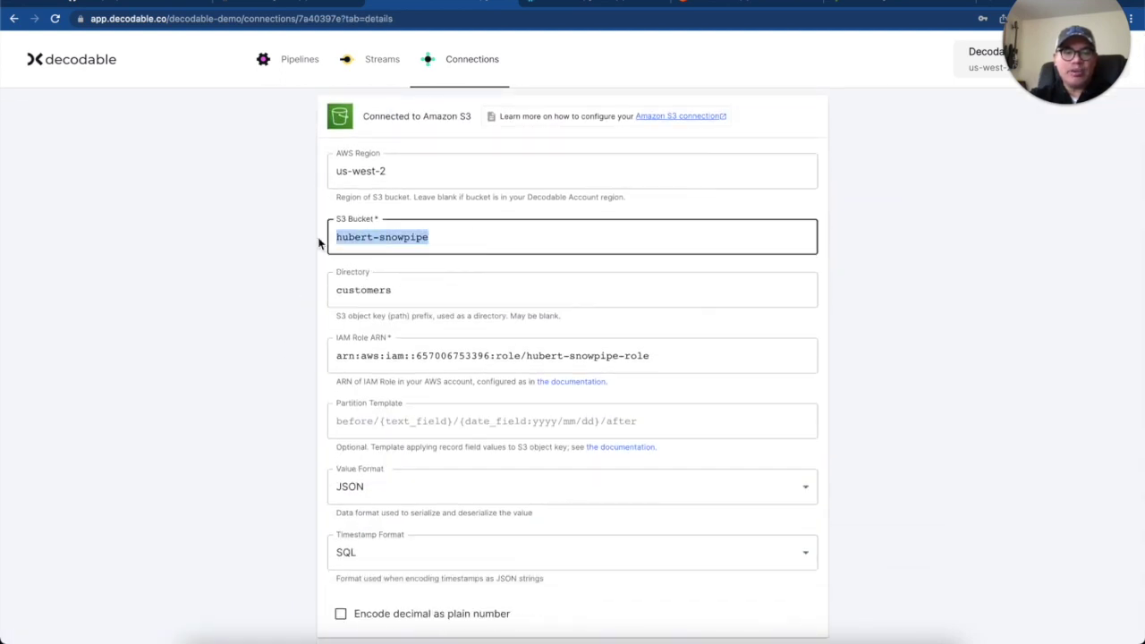
left_click(439, 291)
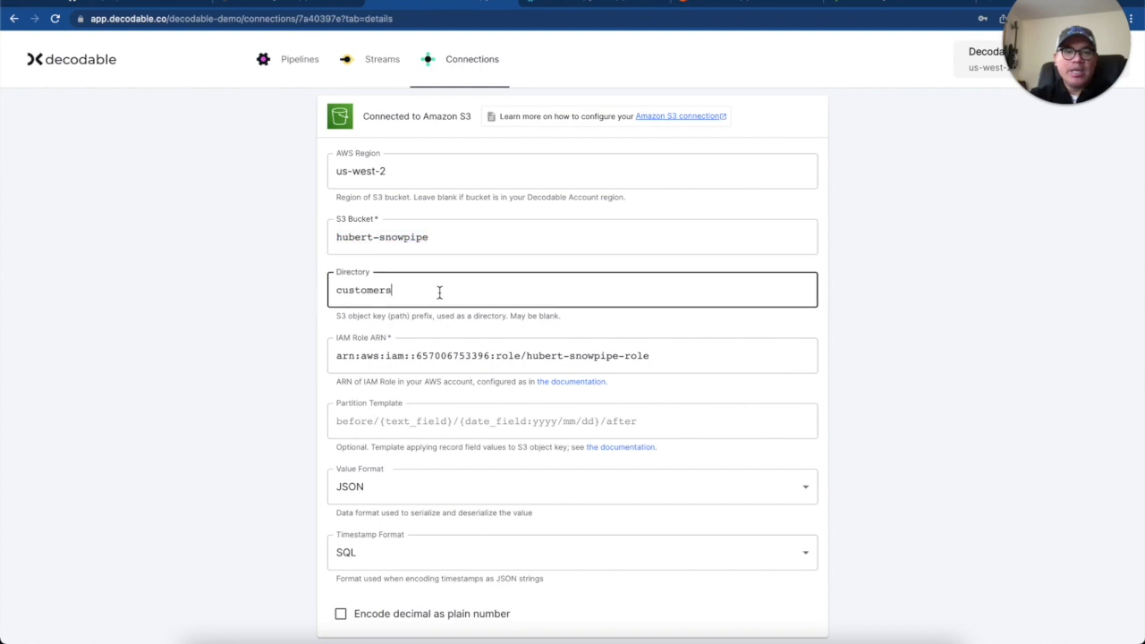
double_click(439, 293)
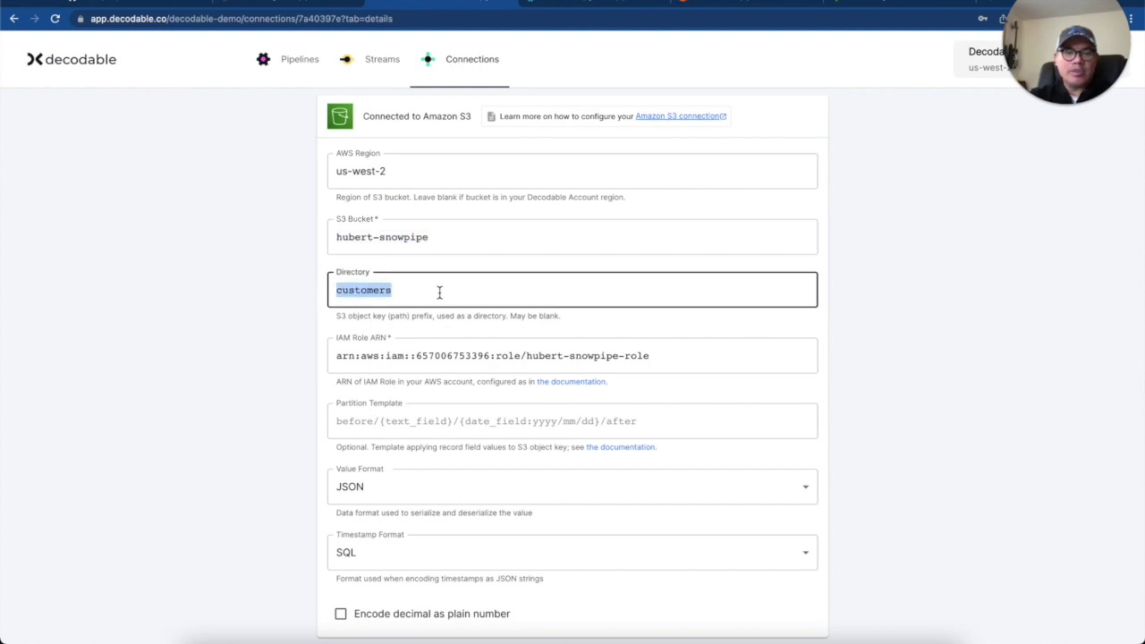
Highlight the sink's IAM Role ARN and review its remaining Amazon S3 settings
left_click_drag(690, 357, 334, 358)
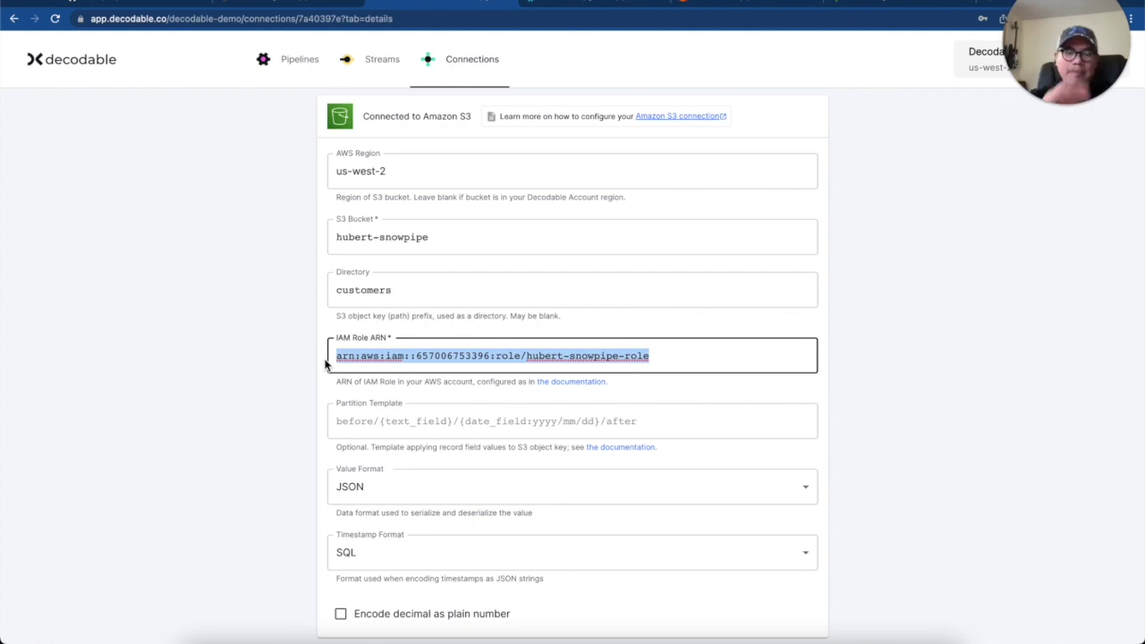
scroll(325, 363, "down", 1)
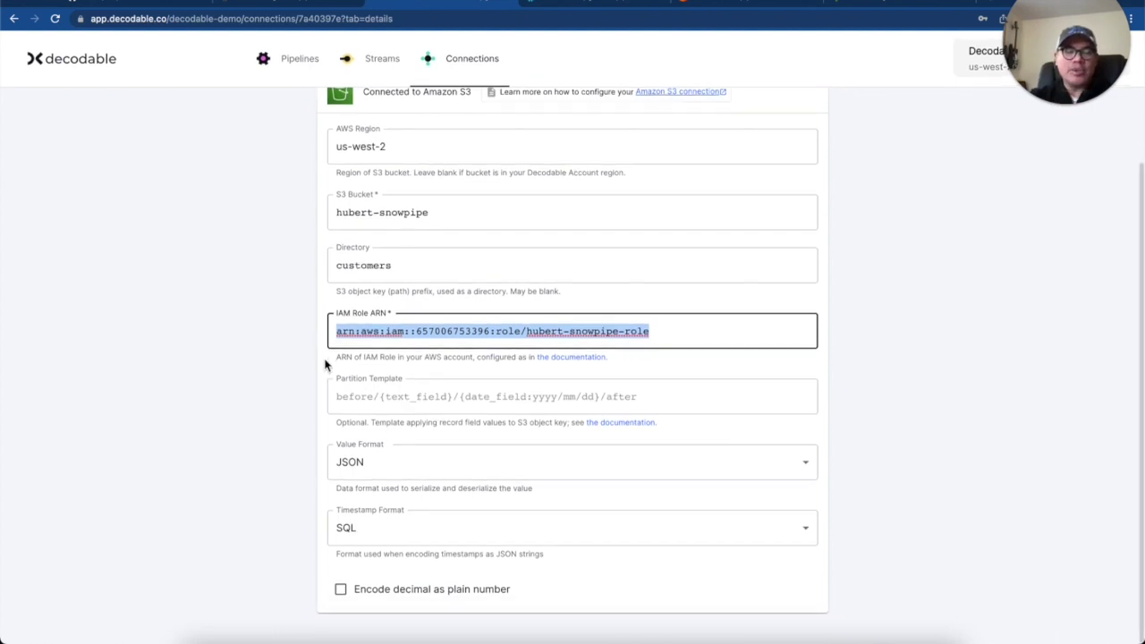
scroll(324, 362, "up", 3)
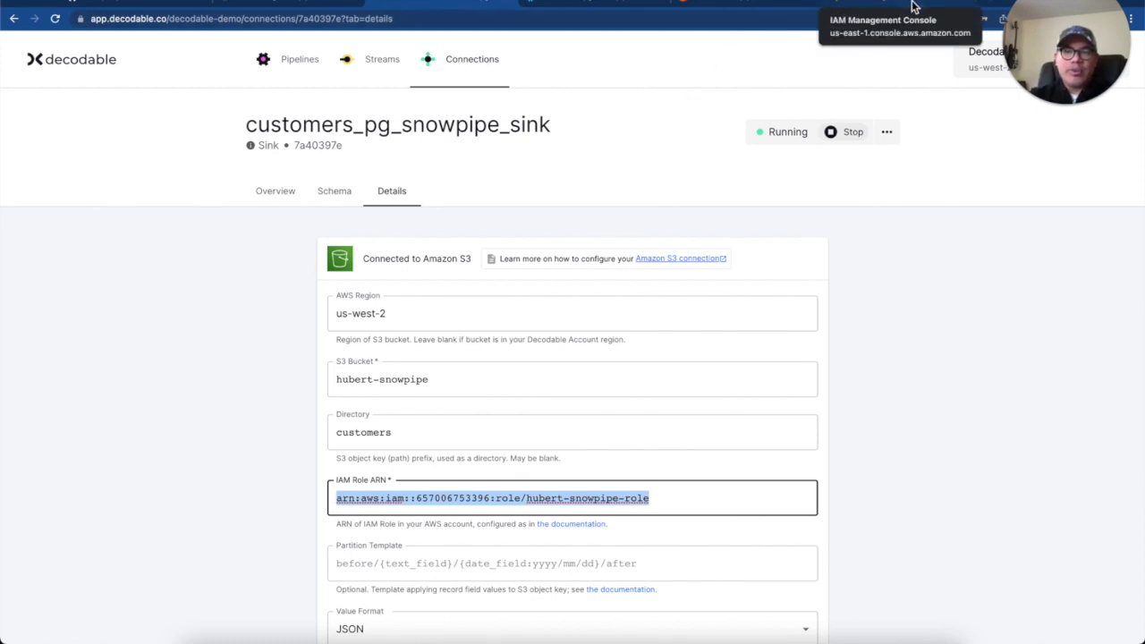
left_click_drag(683, 496, 314, 501)
left_click(275, 511)
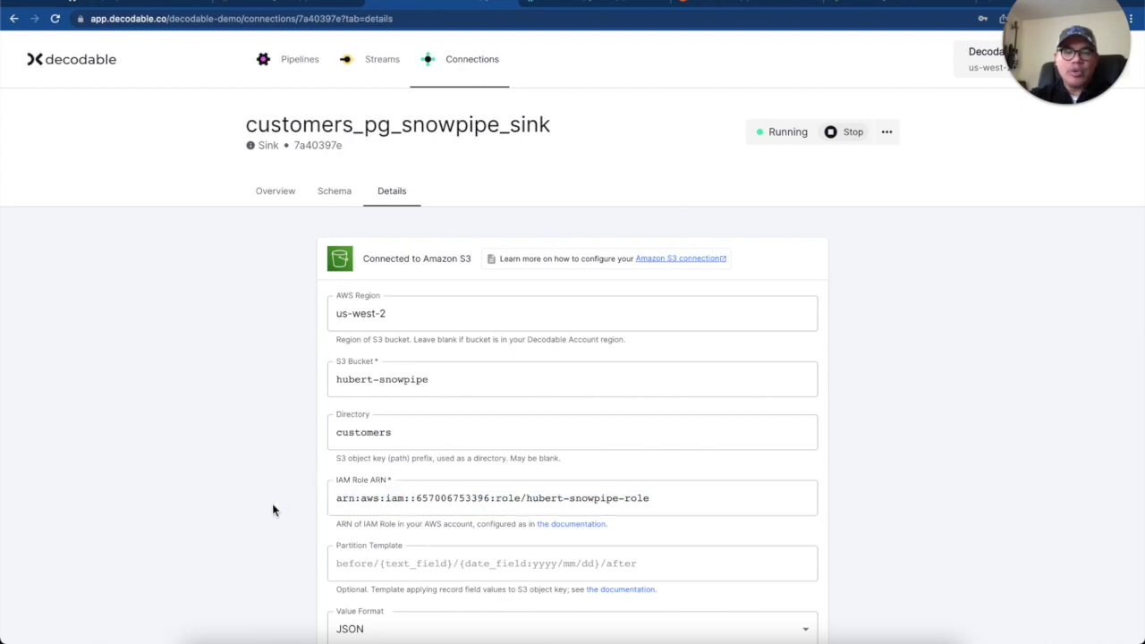
Switch to the AWS IAM console, search the roles for "hu" and open the Snowpipe role used by the sink
left_click(911, 6)
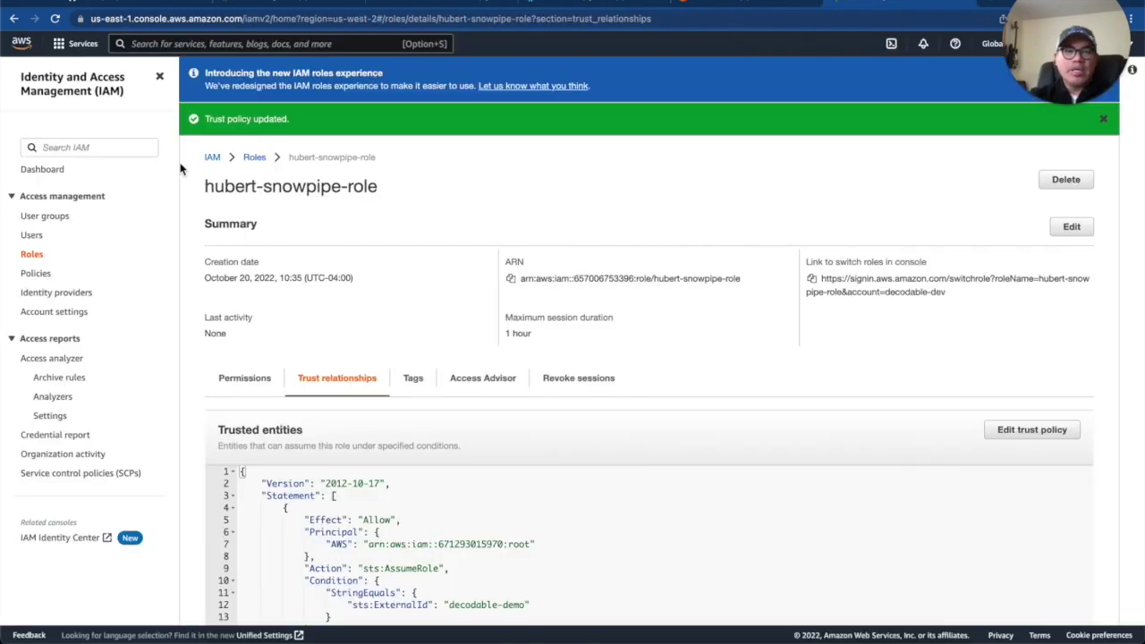
left_click(259, 162)
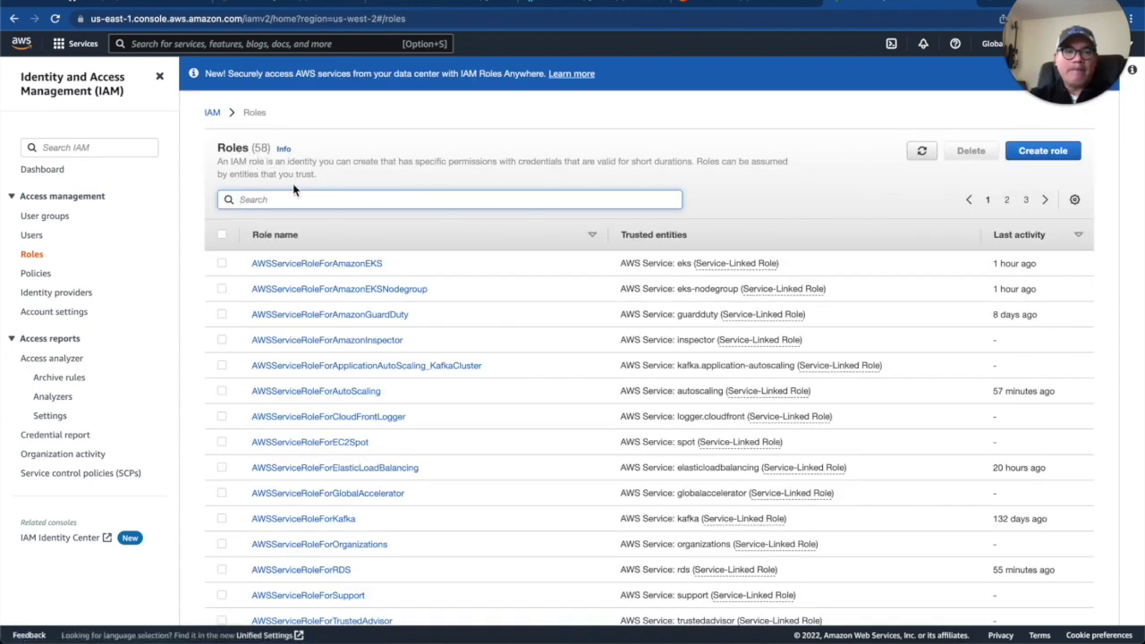
type("hu")
left_click(265, 295)
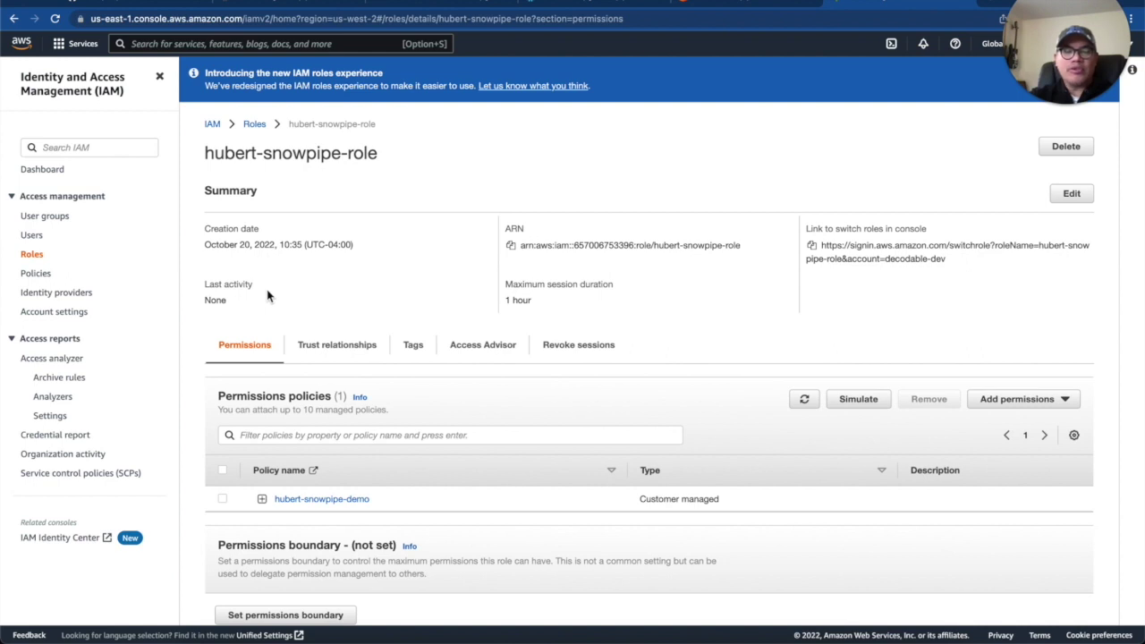
Look over the Snowpipe role's permissions policies and highlight the role name
scroll(267, 288, "down", 4)
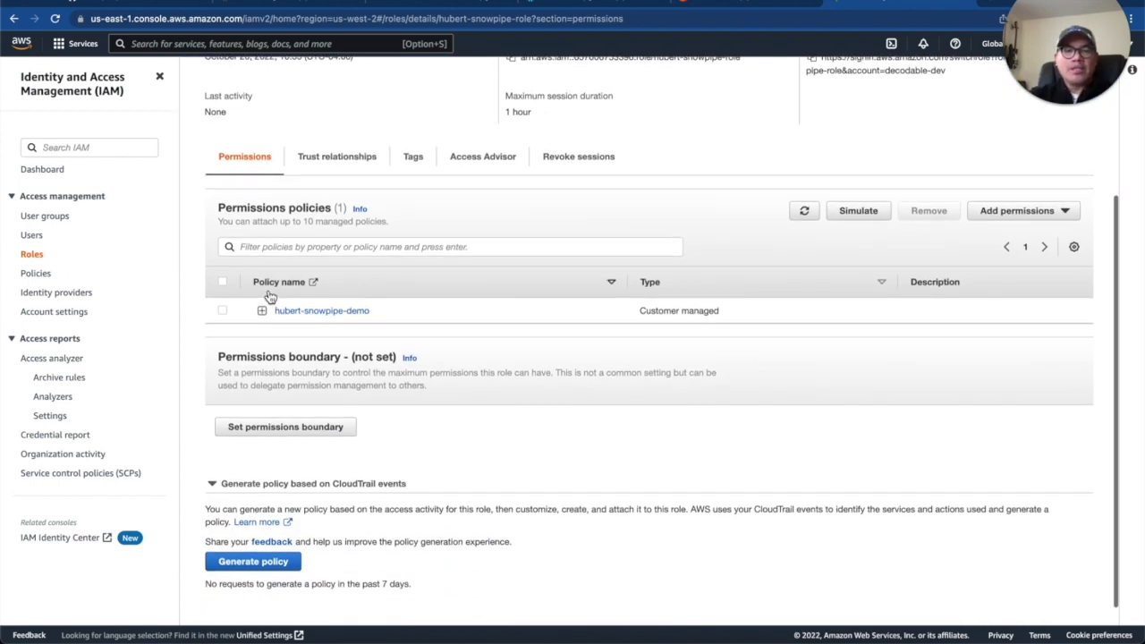
scroll(268, 295, "up", 1)
scroll(350, 208, "up", 4)
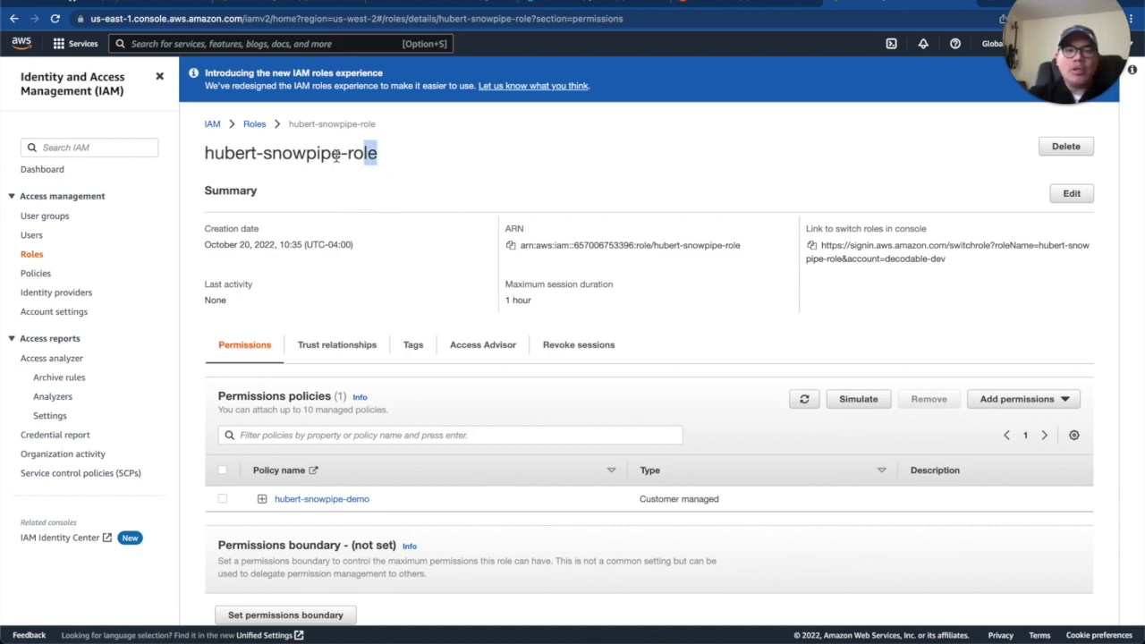
left_click_drag(378, 154, 202, 167)
left_click(367, 242)
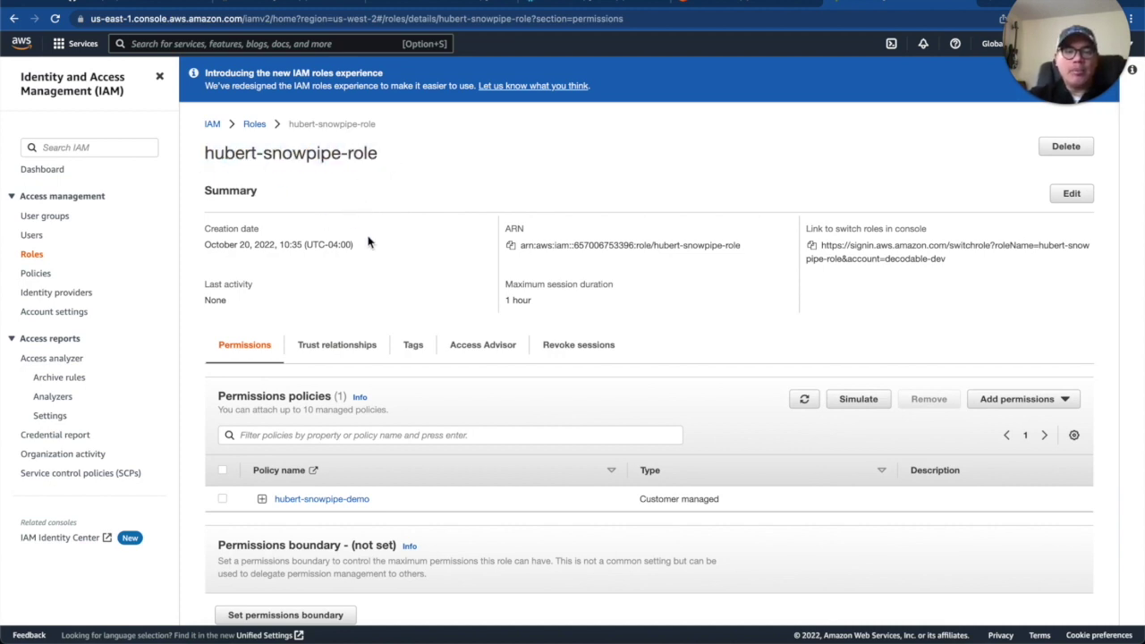
Open the Snowpipe role's trust policy in its editor and highlight the first and second trust statements one after the other
left_click(336, 356)
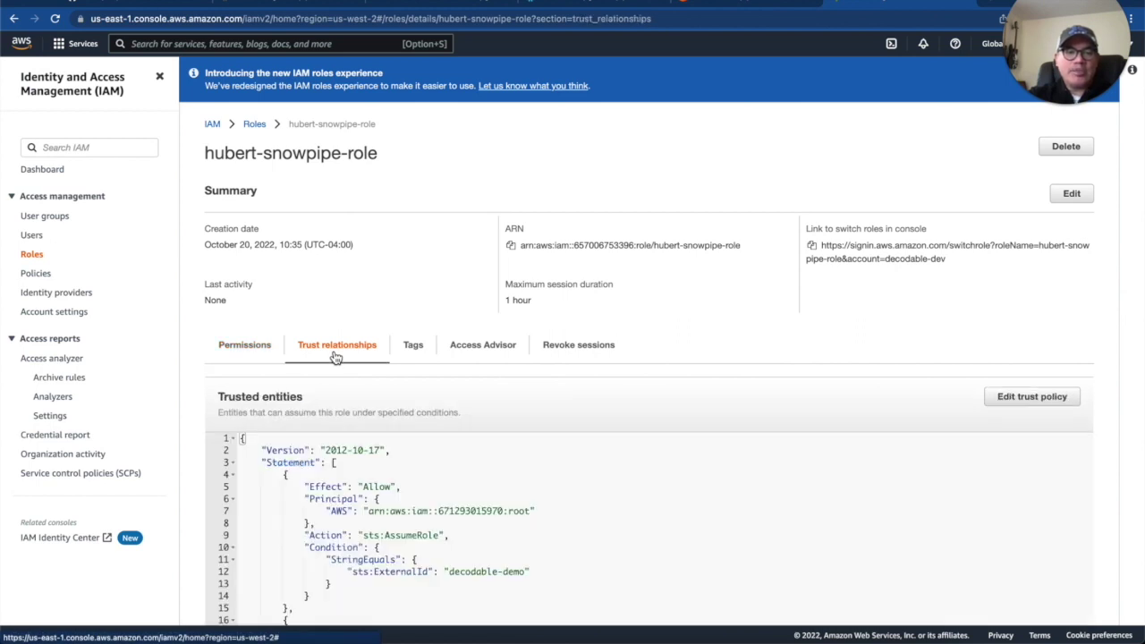
scroll(336, 357, "down", 3)
left_click(998, 251)
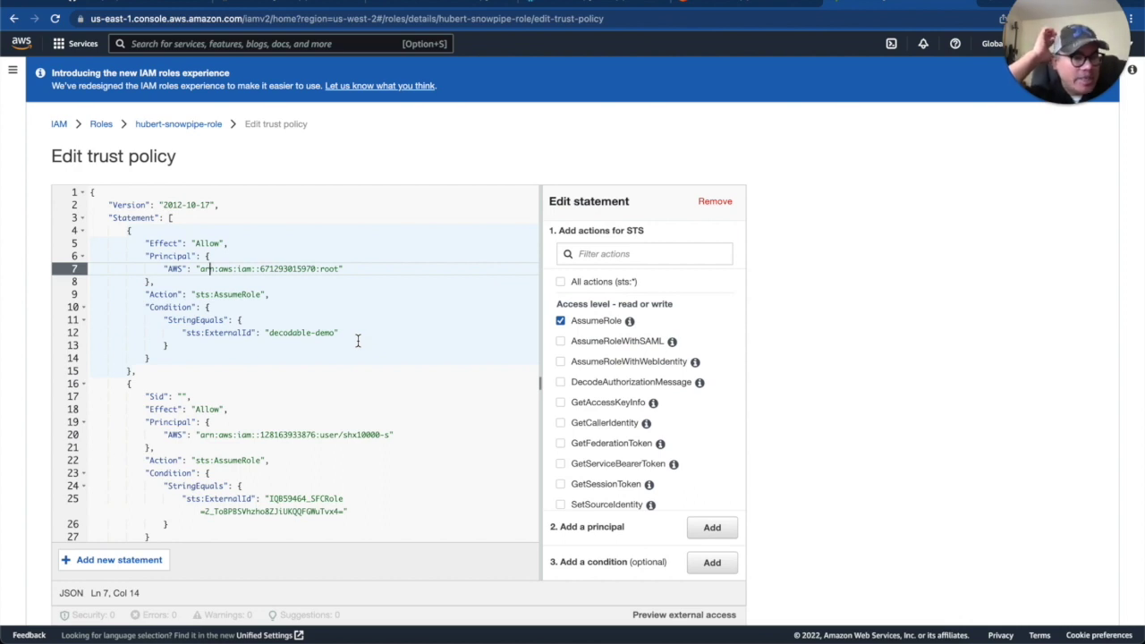
left_click_drag(136, 371, 127, 231)
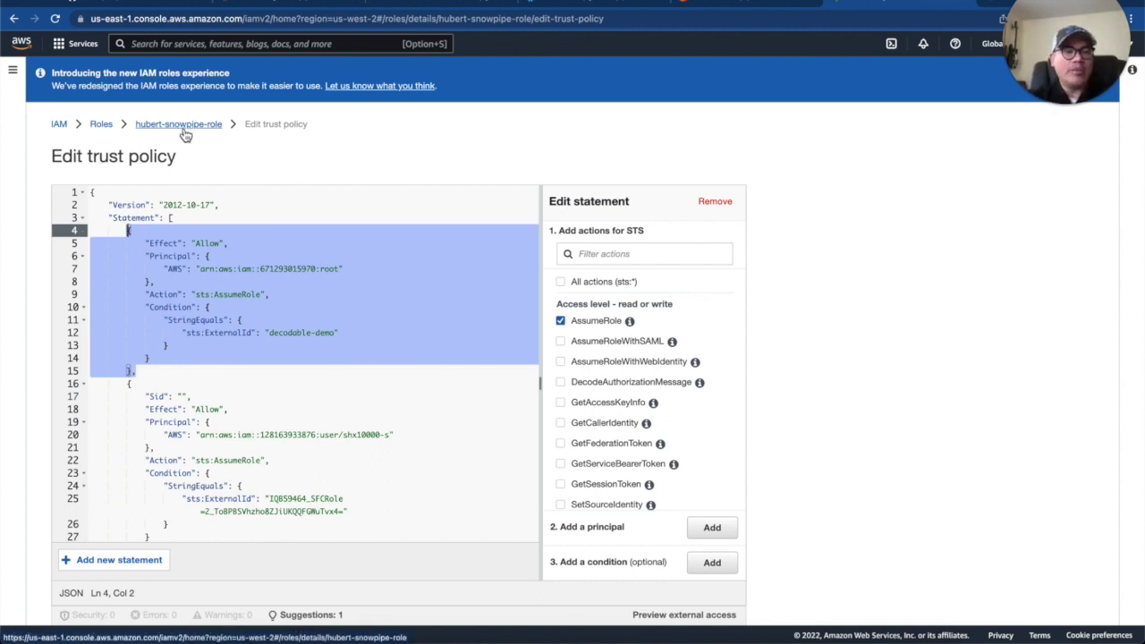
scroll(184, 268, "down", 2)
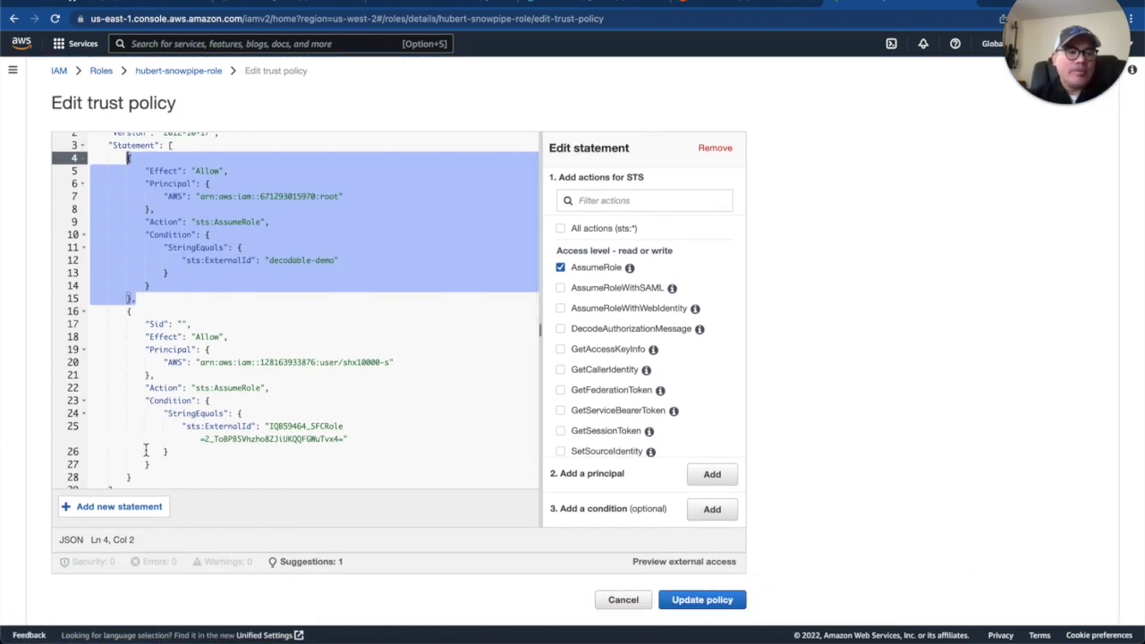
left_click_drag(133, 479, 127, 311)
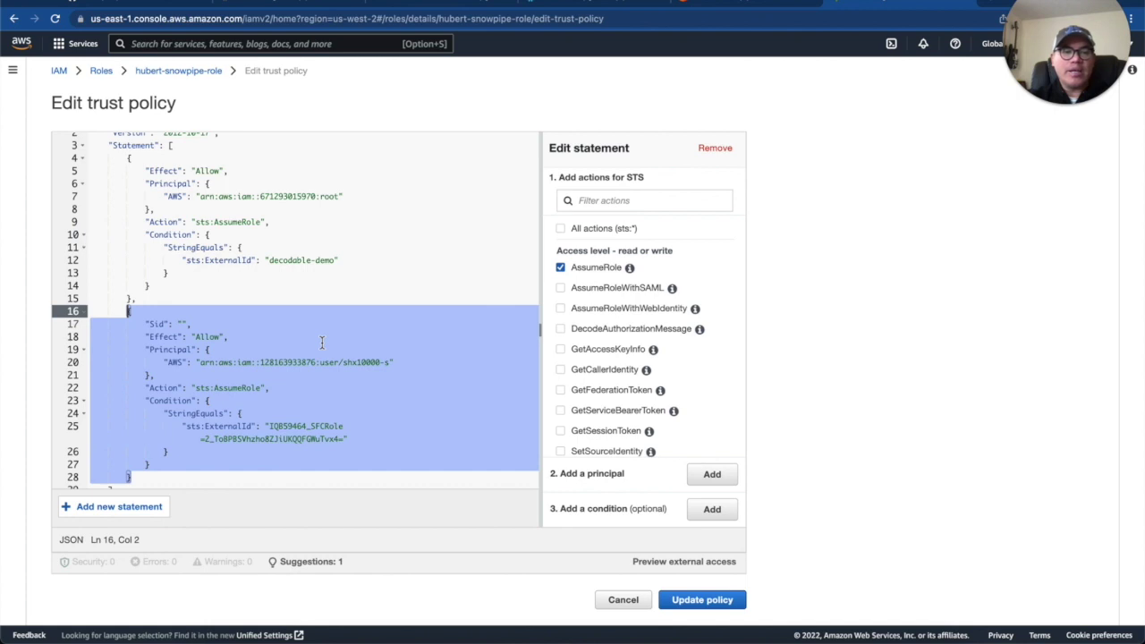
Highlight the AWS principal ARN in the second trust statement and the one in the first
left_click(391, 363)
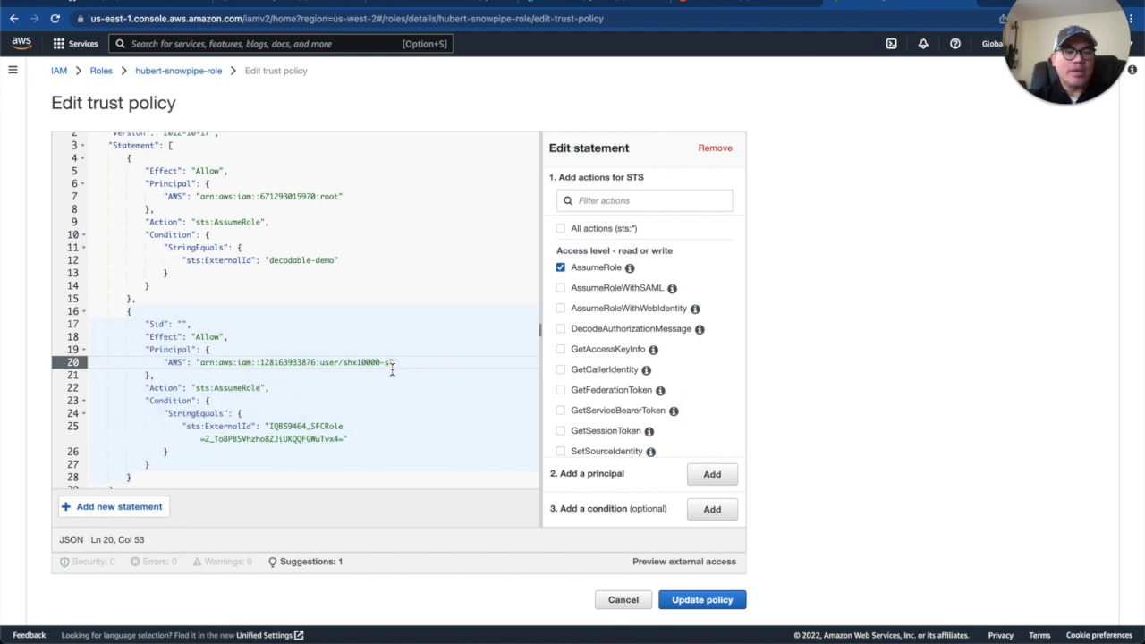
left_click_drag(391, 363, 196, 362)
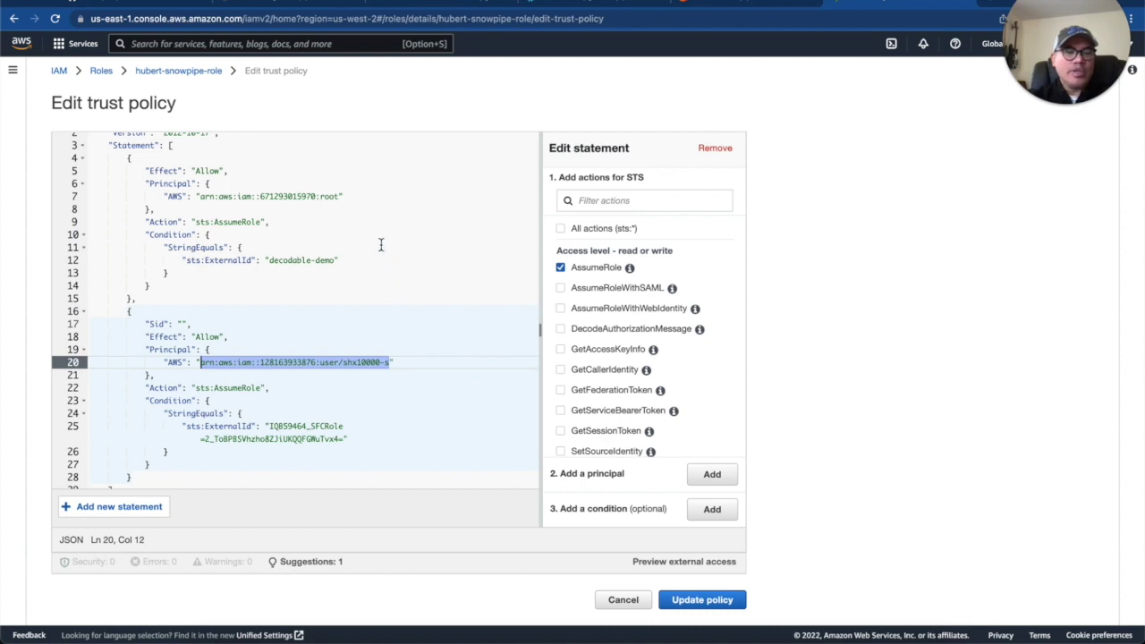
left_click(376, 198)
left_click_drag(375, 199, 170, 197)
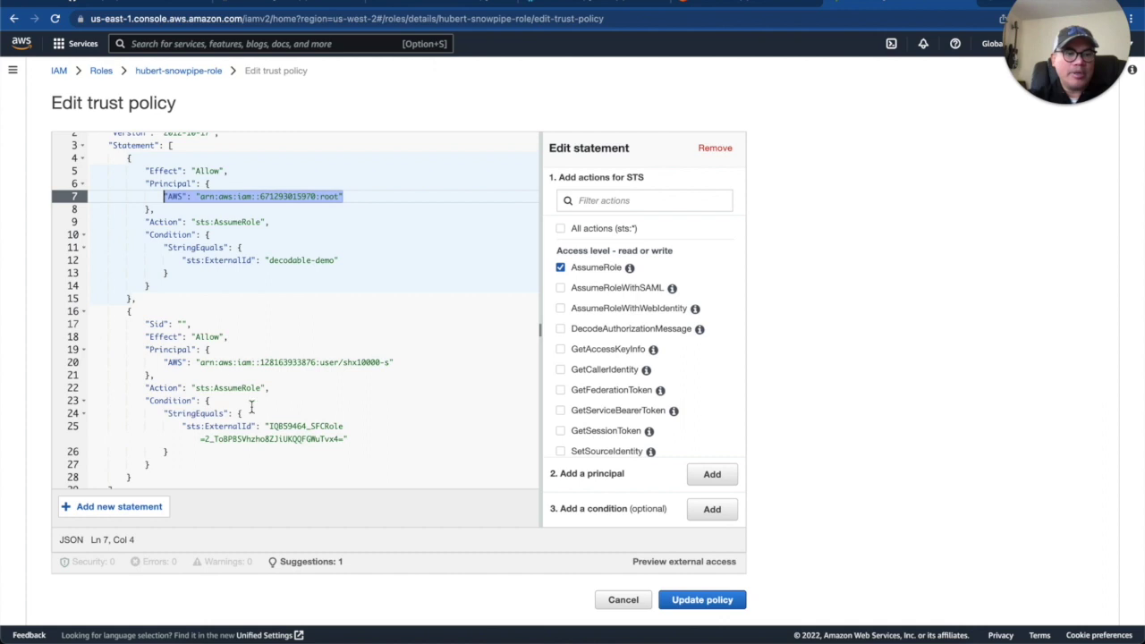
Highlight the sts:ExternalId condition of the second trust statement and the decodable-demo external ID of the first
left_click(382, 443)
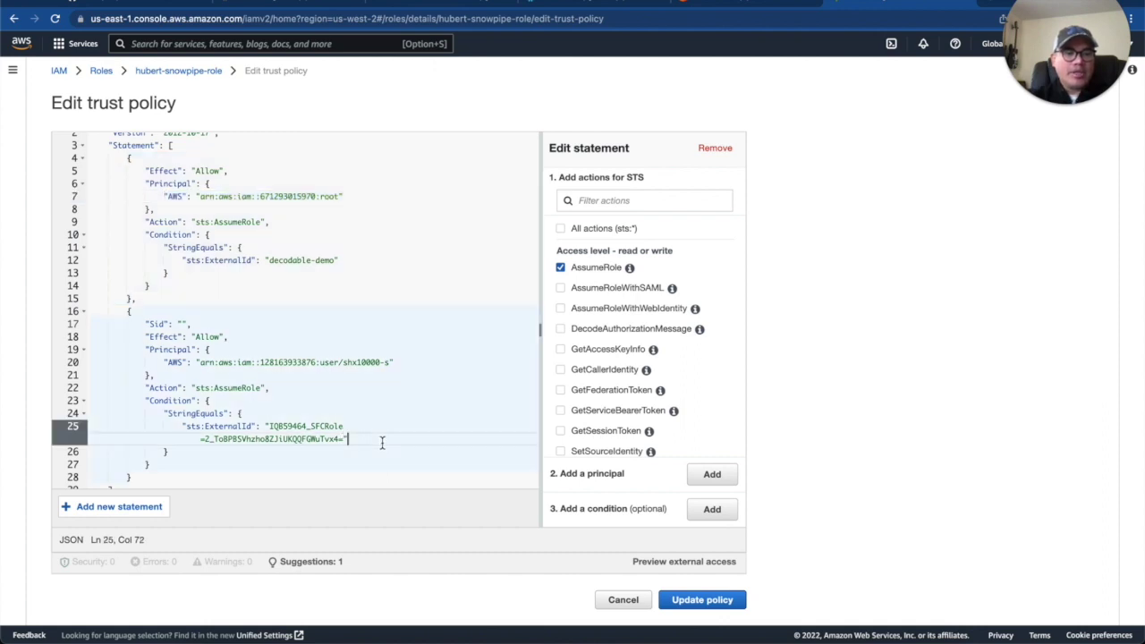
left_click_drag(379, 443, 186, 427)
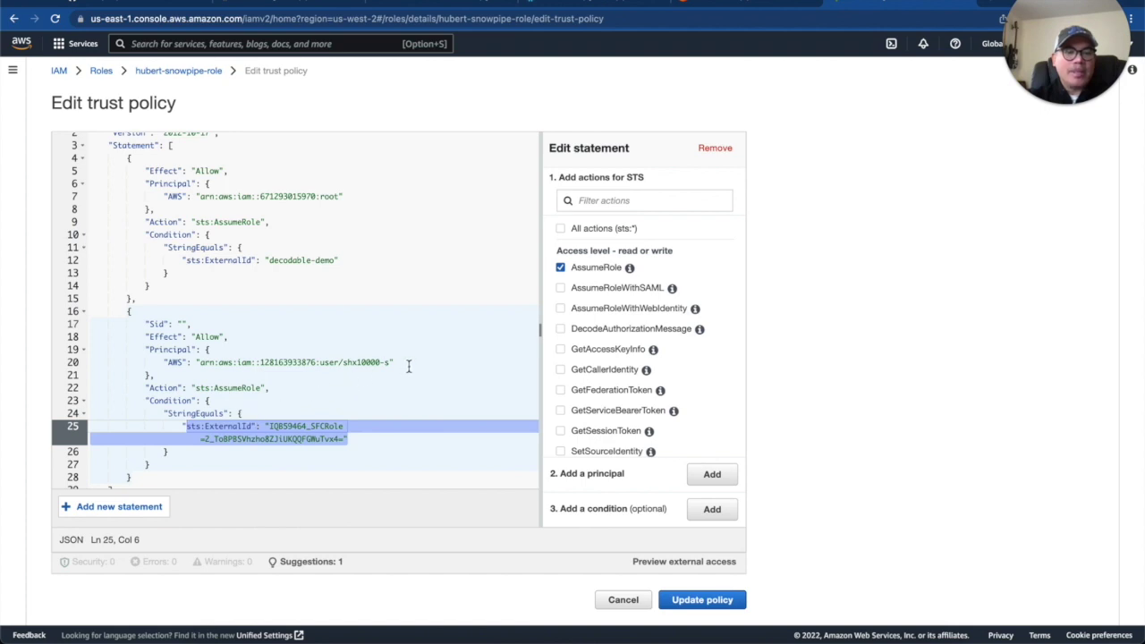
left_click_drag(374, 259, 265, 261)
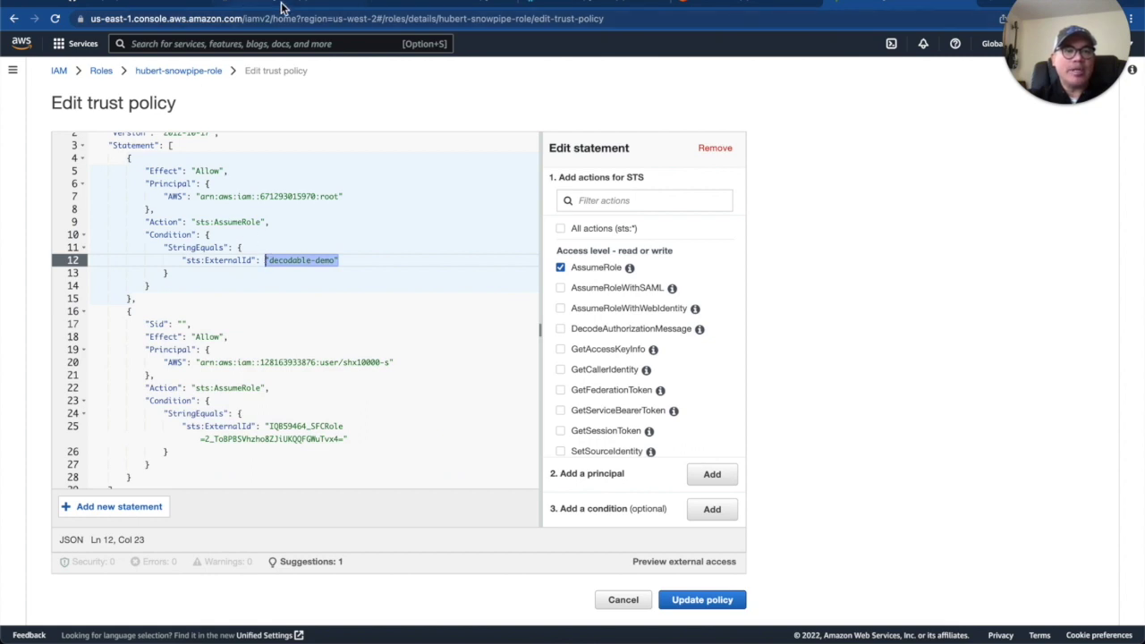
Switch to Decodable and highlight the account identifier decodable-demo in the account details
left_click(456, 4)
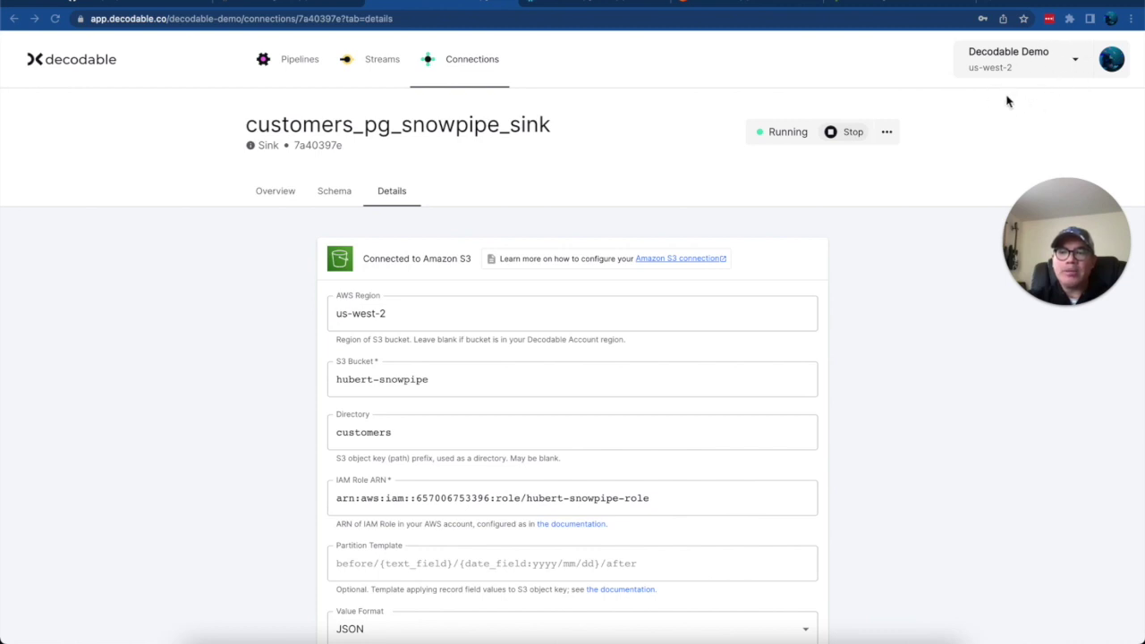
left_click(1077, 64)
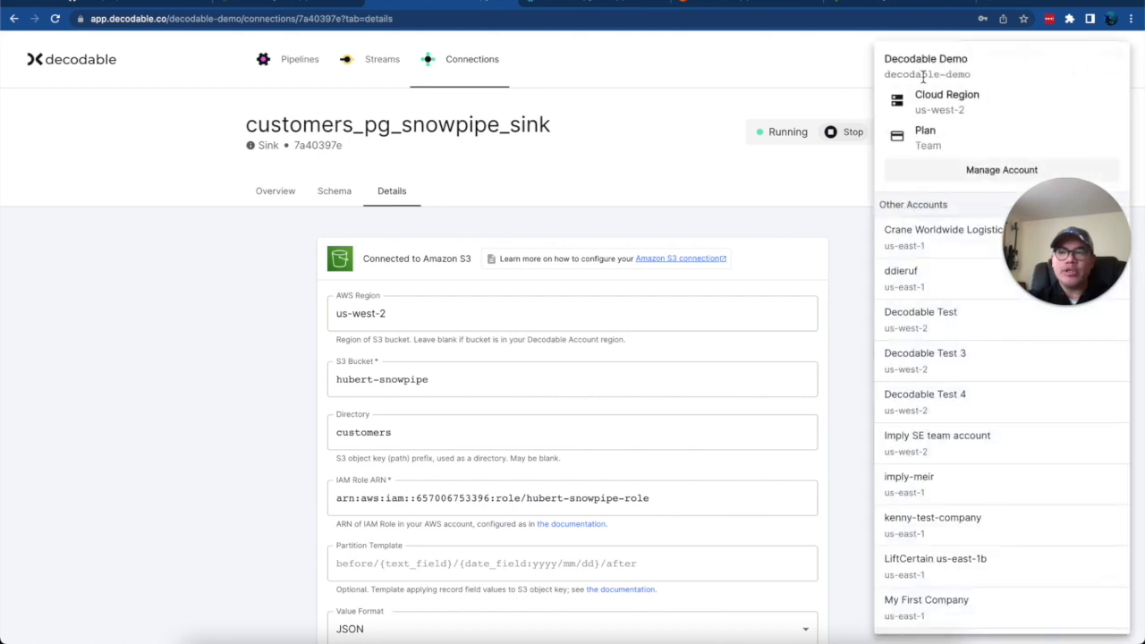
left_click_drag(991, 77, 884, 80)
left_click(811, 85)
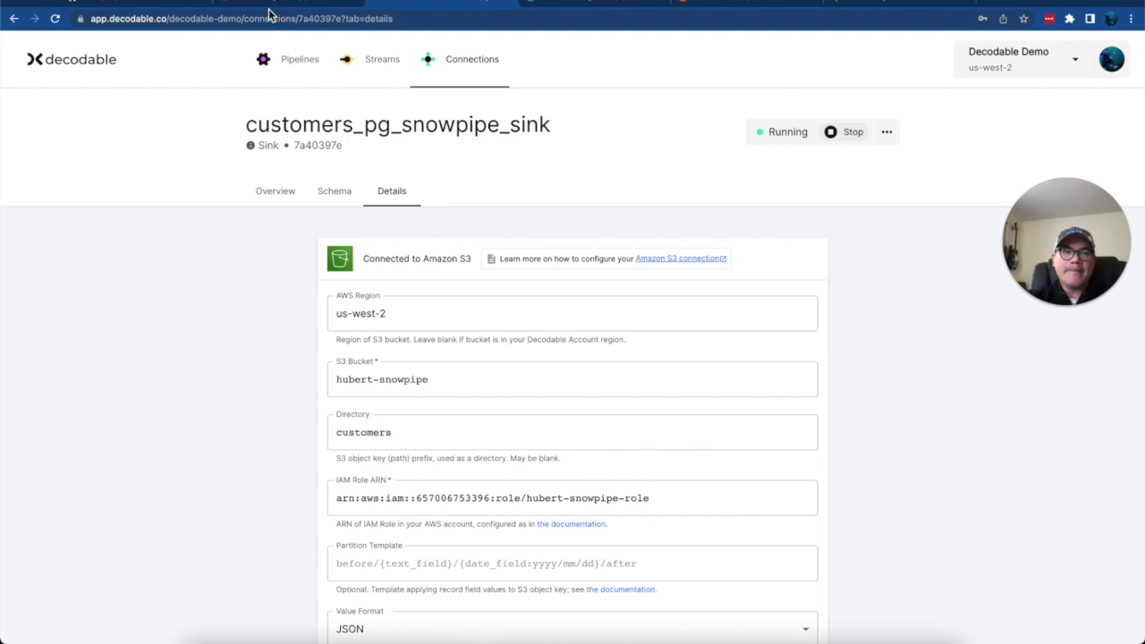
Return to the AWS IAM console and leave the trust policy editor without saving
left_click(826, 9)
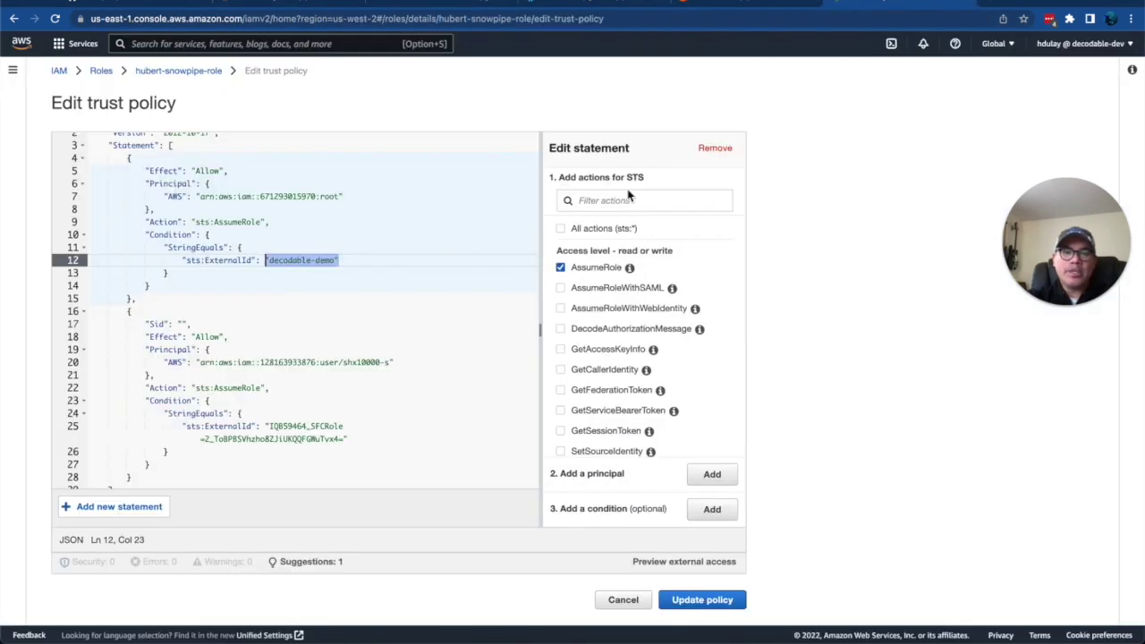
left_click(383, 338)
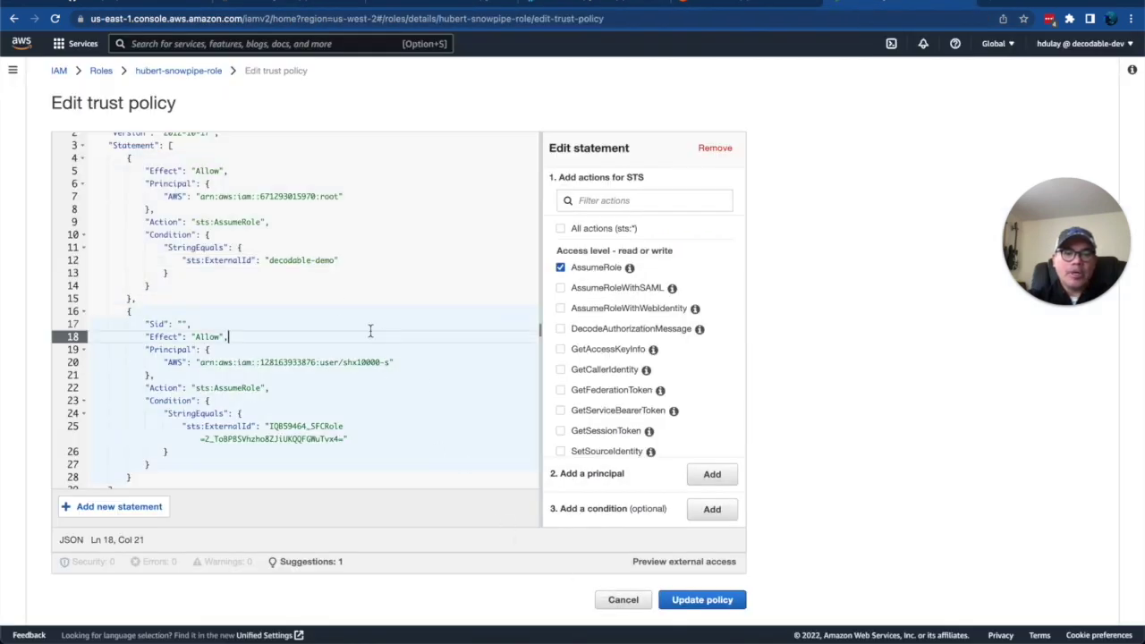
left_click(627, 601)
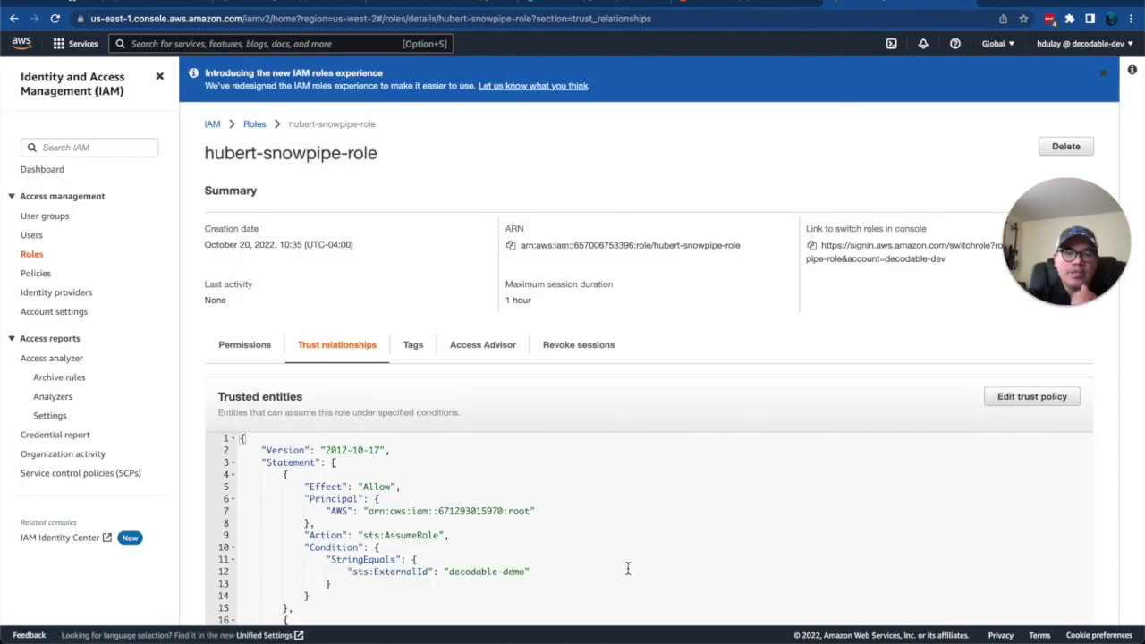
Open the Snowpipe policy attached to the role in the JSON policy editor and look through its statements
left_click(256, 354)
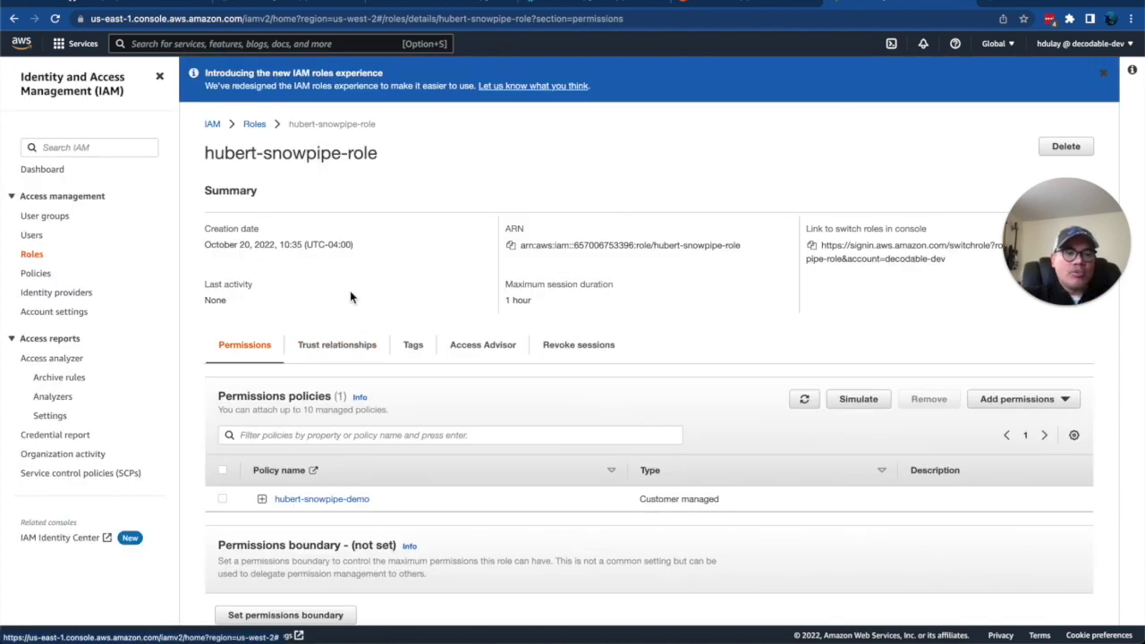
scroll(465, 331, "down", 3)
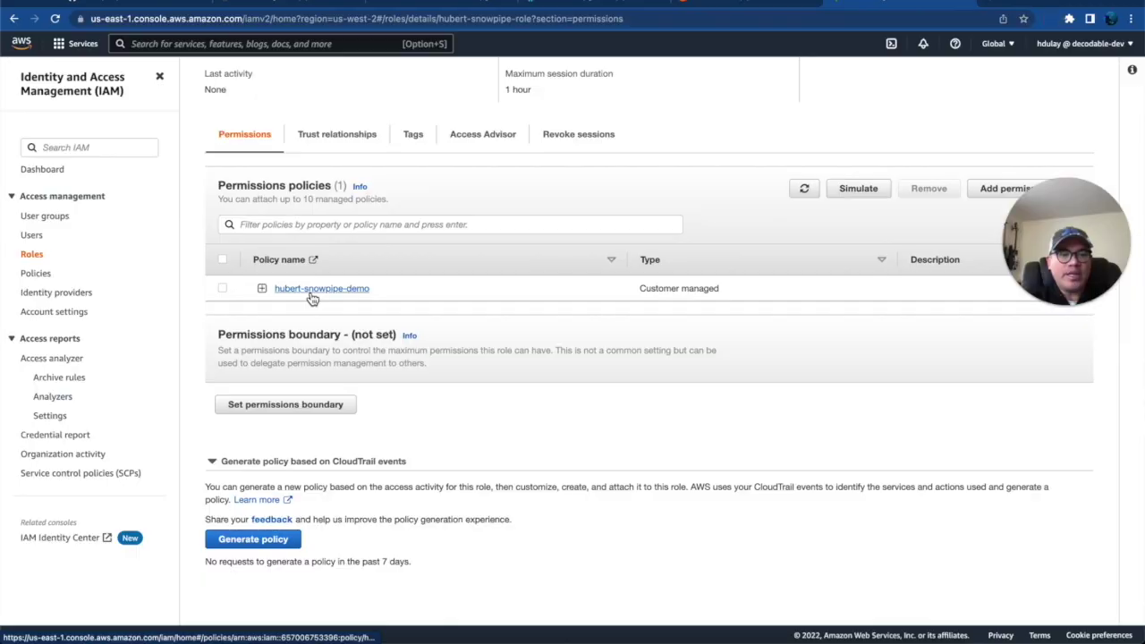
left_click(309, 290)
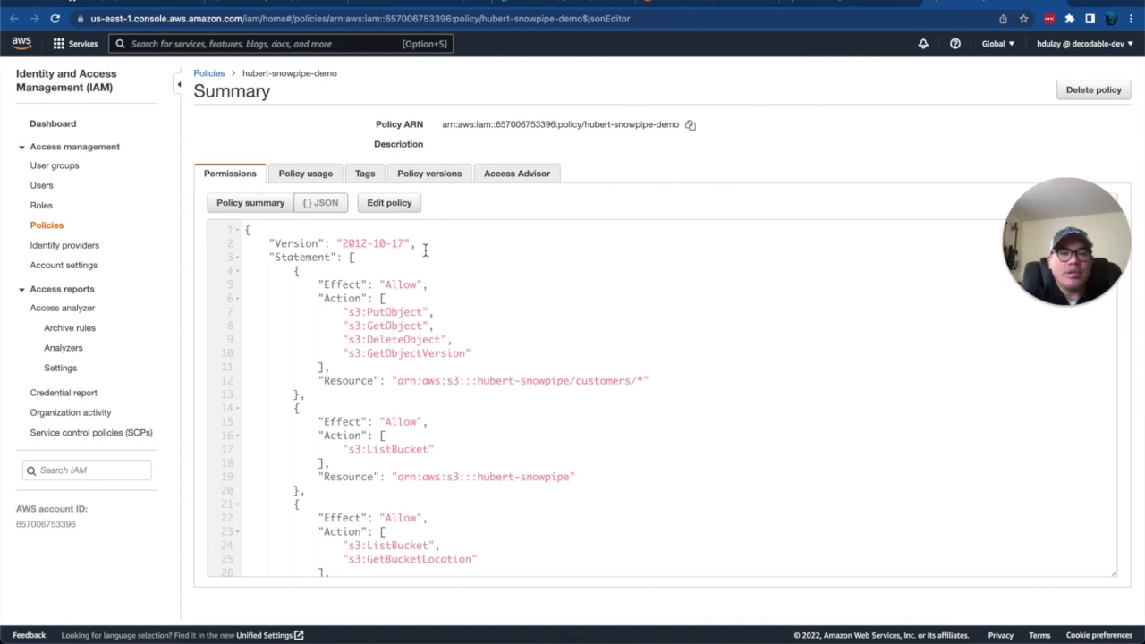
left_click(389, 212)
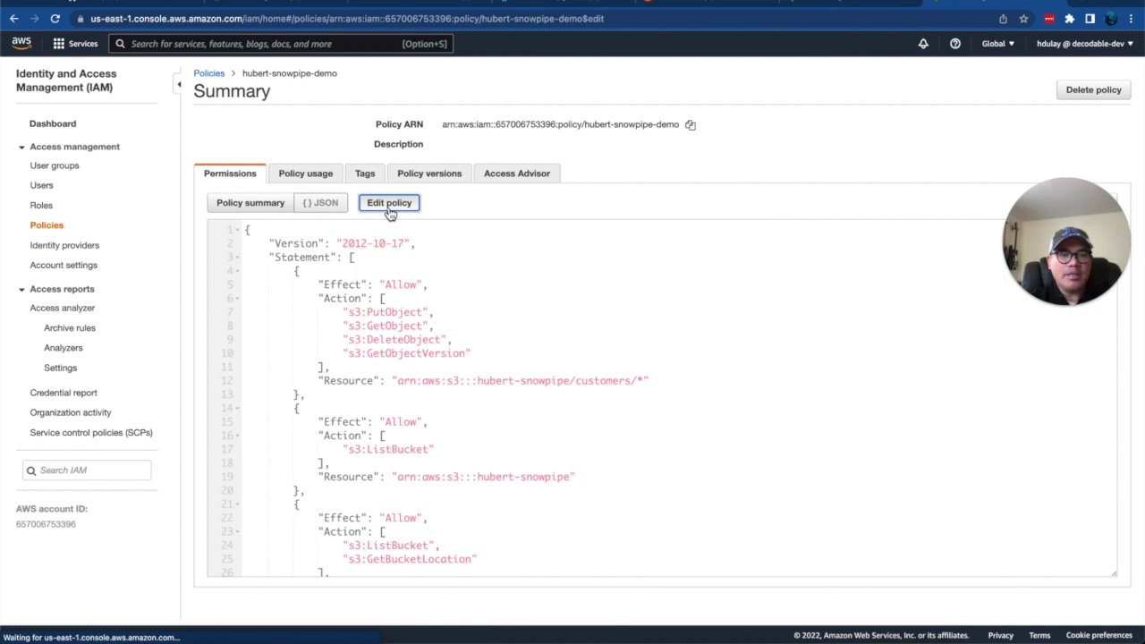
left_click(287, 159)
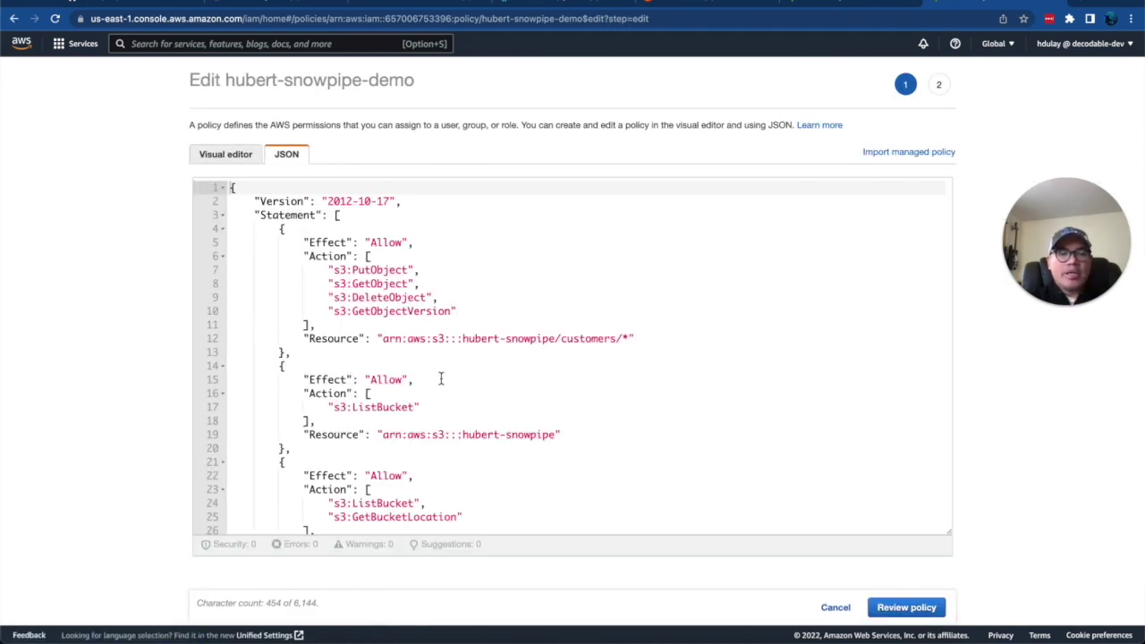
scroll(439, 378, "down", 3)
scroll(439, 378, "up", 2)
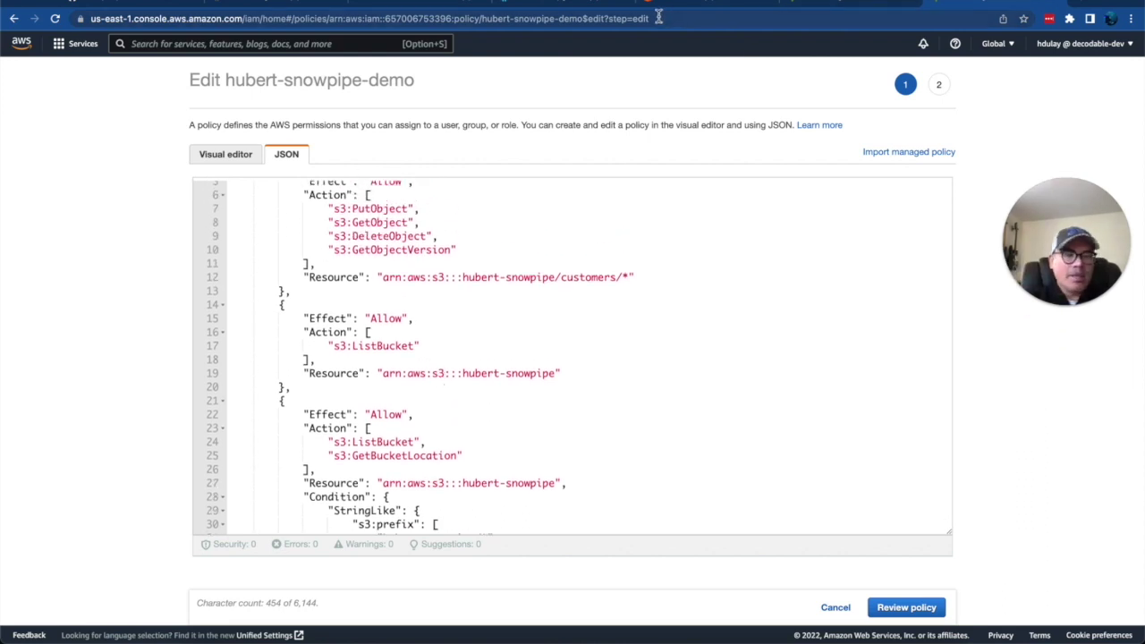
left_click(510, 317)
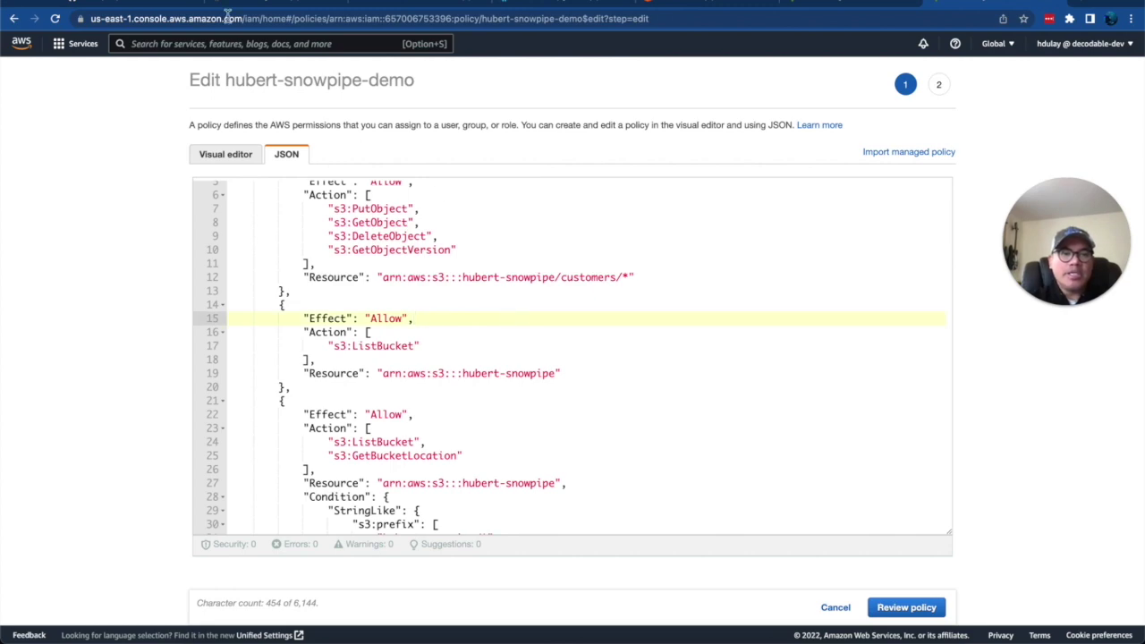
Switch to the Snowflake example's README on GitHub and find the sample JSON permissions policy for the S3 bucket
left_click(156, 5)
key("super+bracketleft")
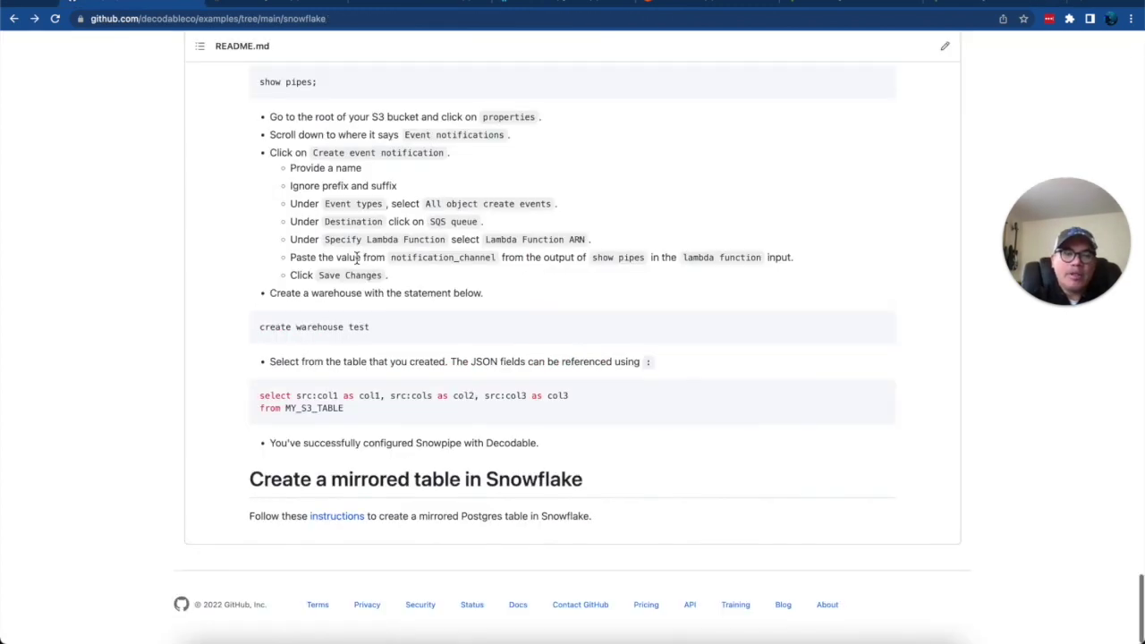
scroll(357, 258, "up", 10)
scroll(357, 258, "up", 15)
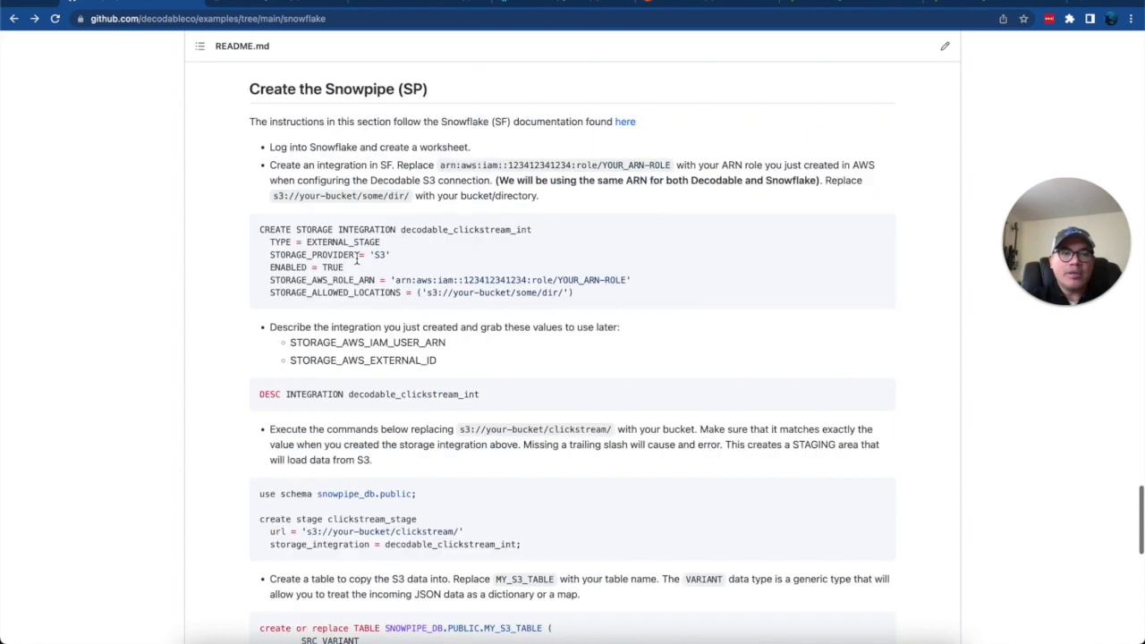
scroll(358, 260, "up", 10)
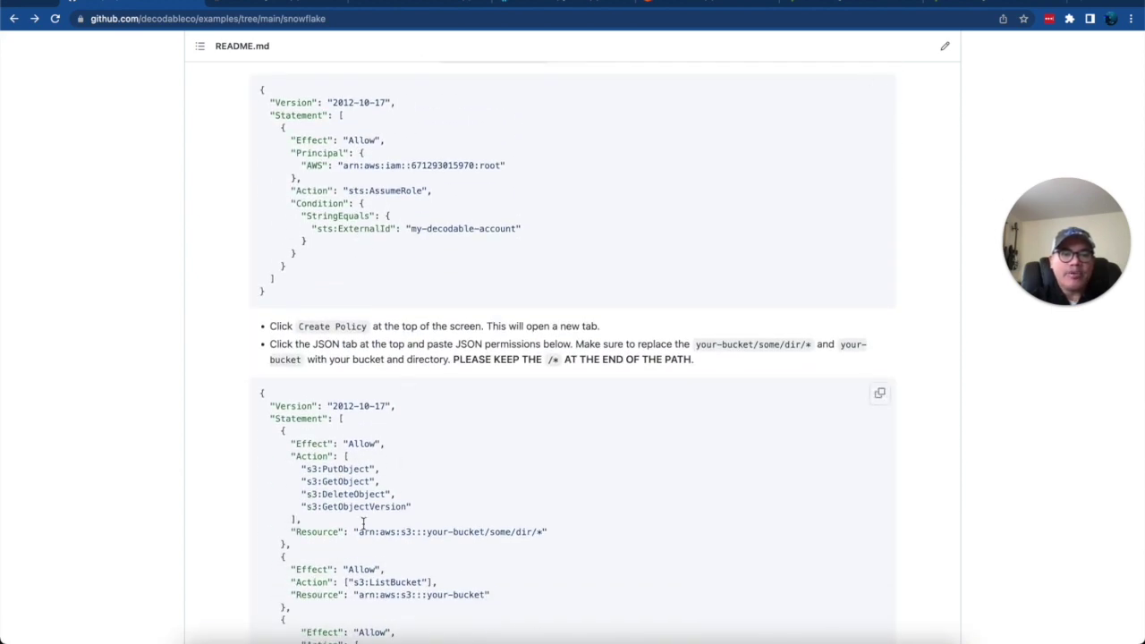
scroll(381, 595, "down", 3)
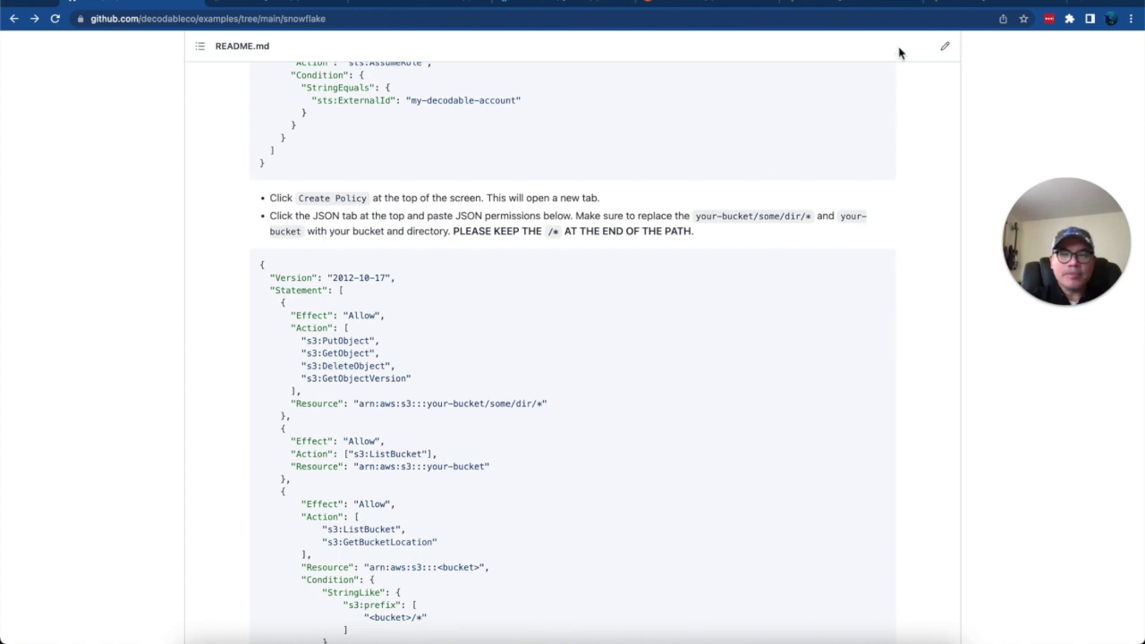
Return to the policy editor in AWS and highlight the first statement's S3 object actions, singling out s3:GetObjectVersion and the three actions above it
left_click(989, 11)
scroll(593, 289, "up", 2)
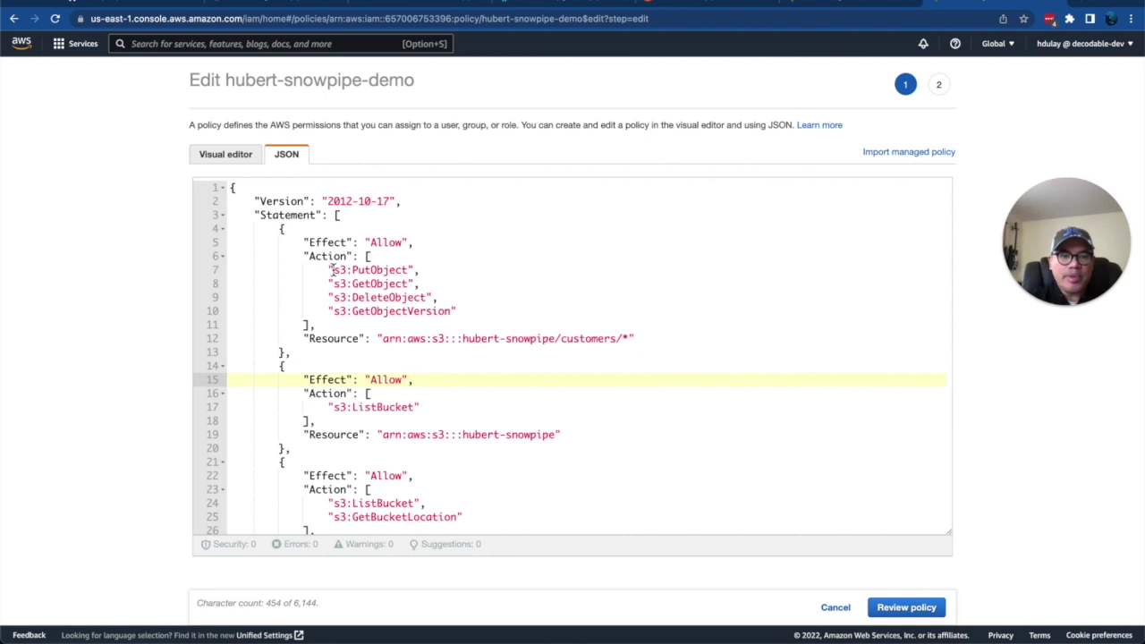
left_click_drag(324, 269, 467, 310)
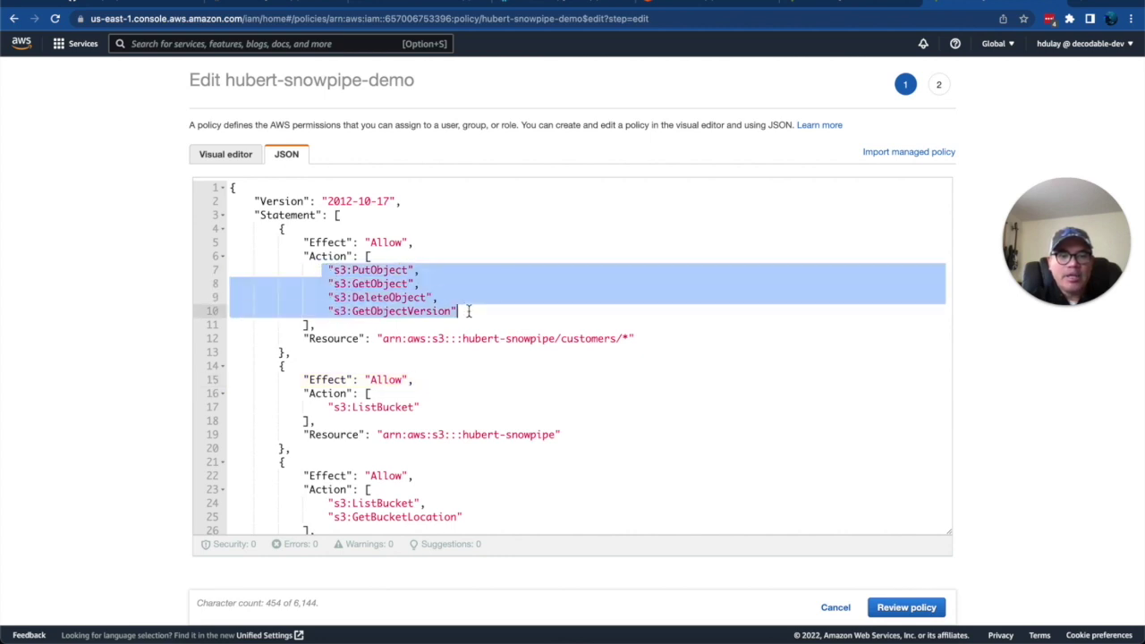
double_click(414, 312)
left_click_drag(488, 314, 326, 311)
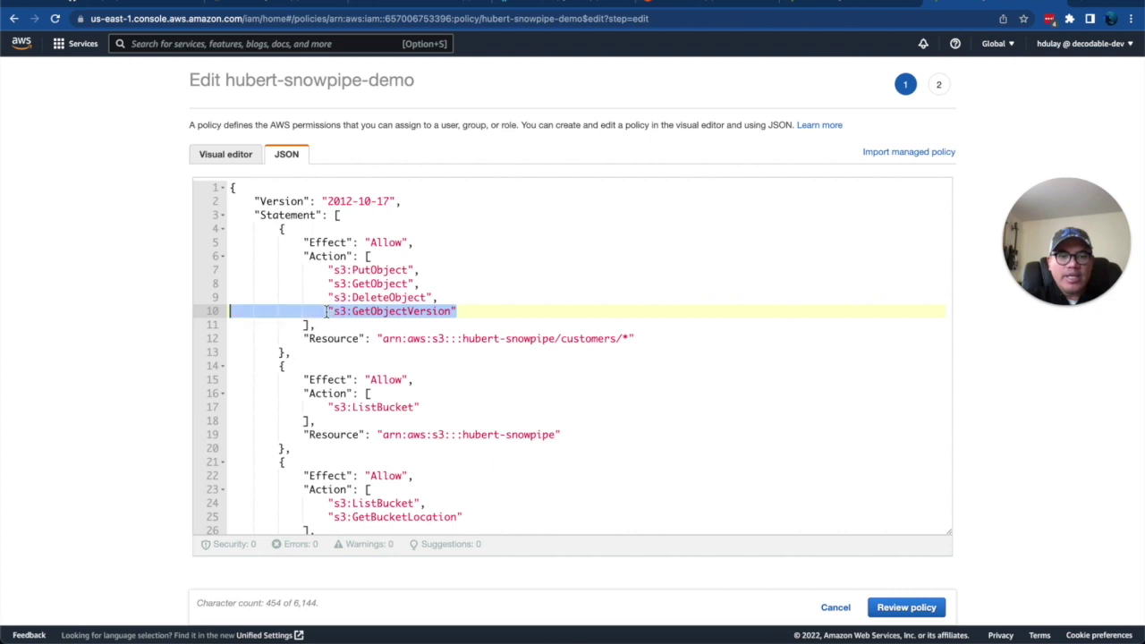
left_click(438, 297)
left_click_drag(437, 298, 228, 271)
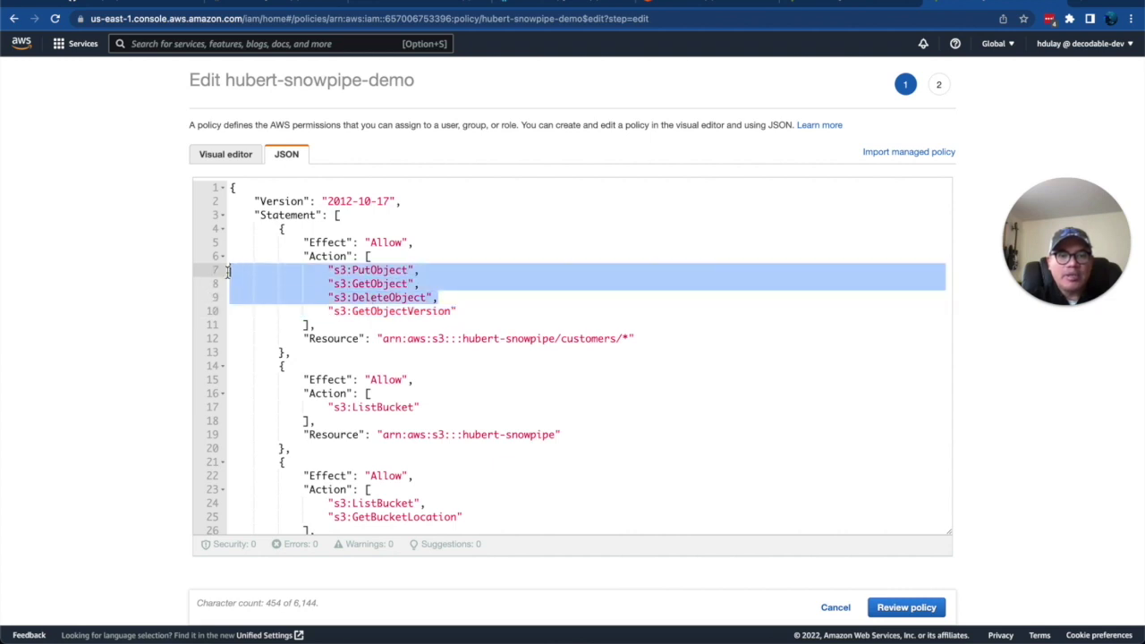
left_click(384, 297)
Highlight the second policy statement allowing s3:ListBucket and examine the third statement with its s3:prefix condition
scroll(384, 297, "down", 3)
scroll(294, 391, "up", 1)
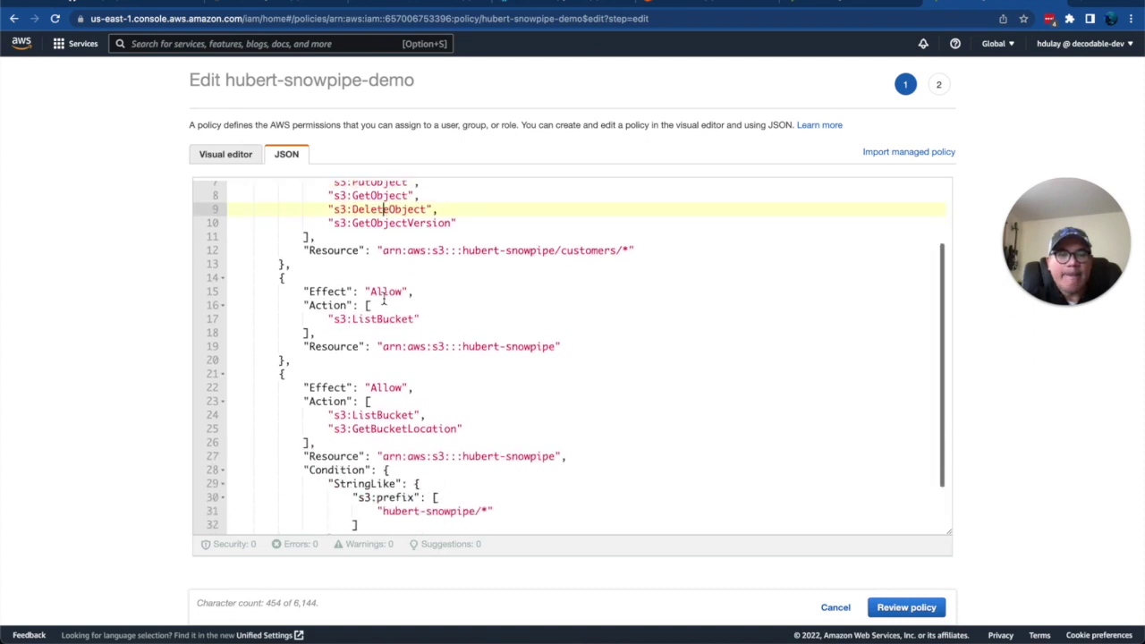
left_click(311, 361)
left_click_drag(312, 361, 235, 281)
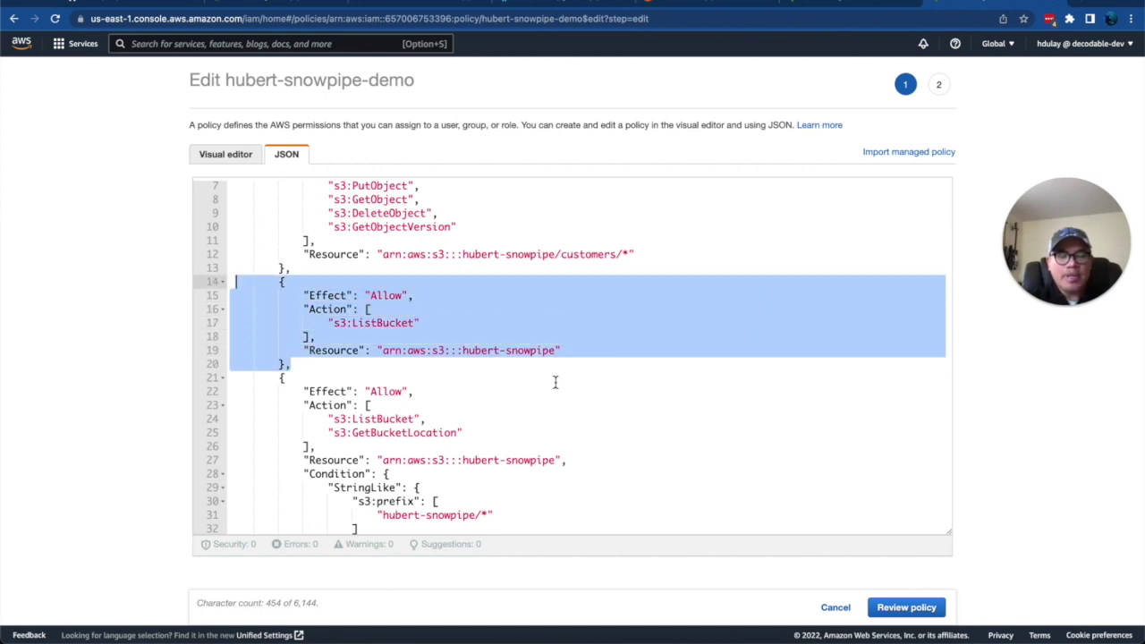
scroll(554, 383, "down", 3)
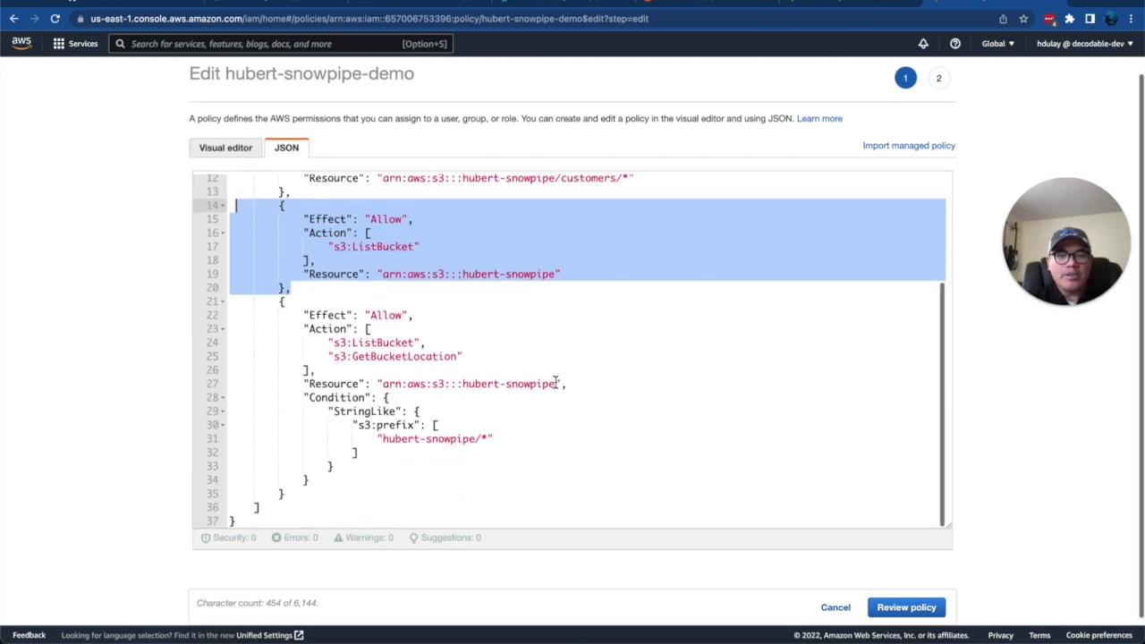
Highlight the third policy statement, its s3:GetBucketLocation action, its Condition block and the s3:prefix value
left_click_drag(286, 493, 229, 302)
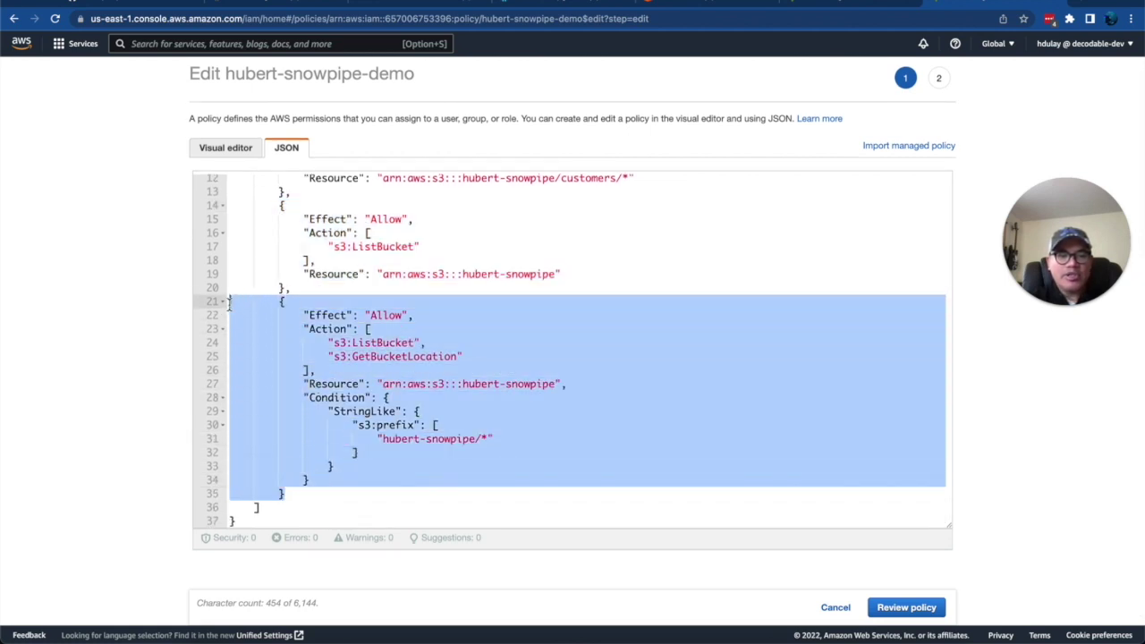
double_click(396, 343)
left_click(396, 356)
double_click(396, 356)
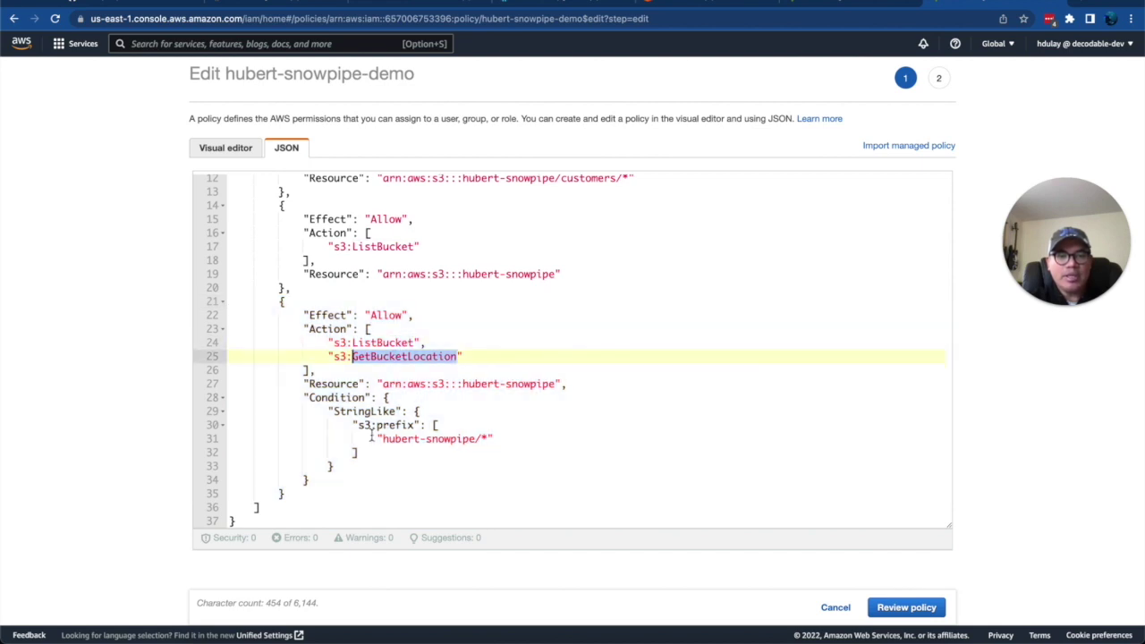
left_click_drag(351, 467, 329, 412)
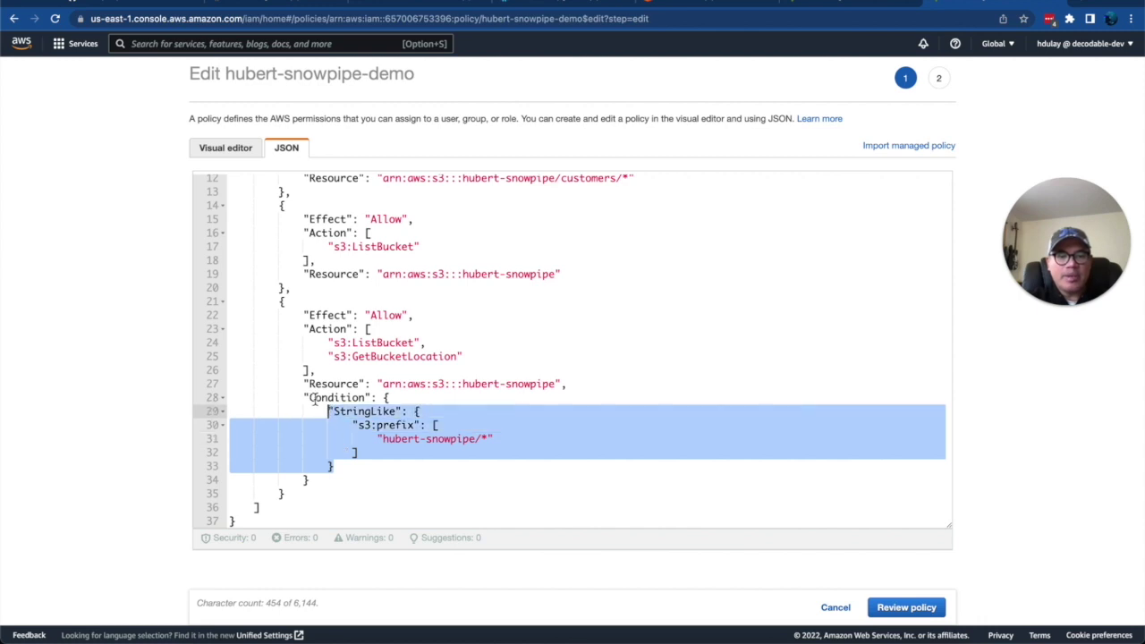
double_click(314, 398)
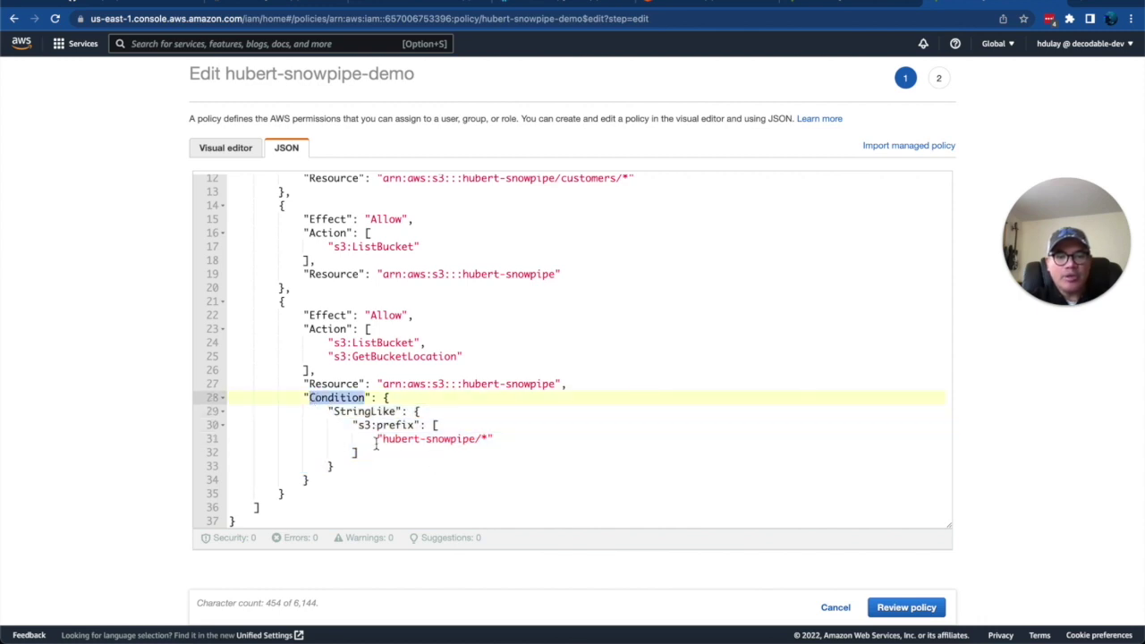
left_click_drag(376, 440, 511, 443)
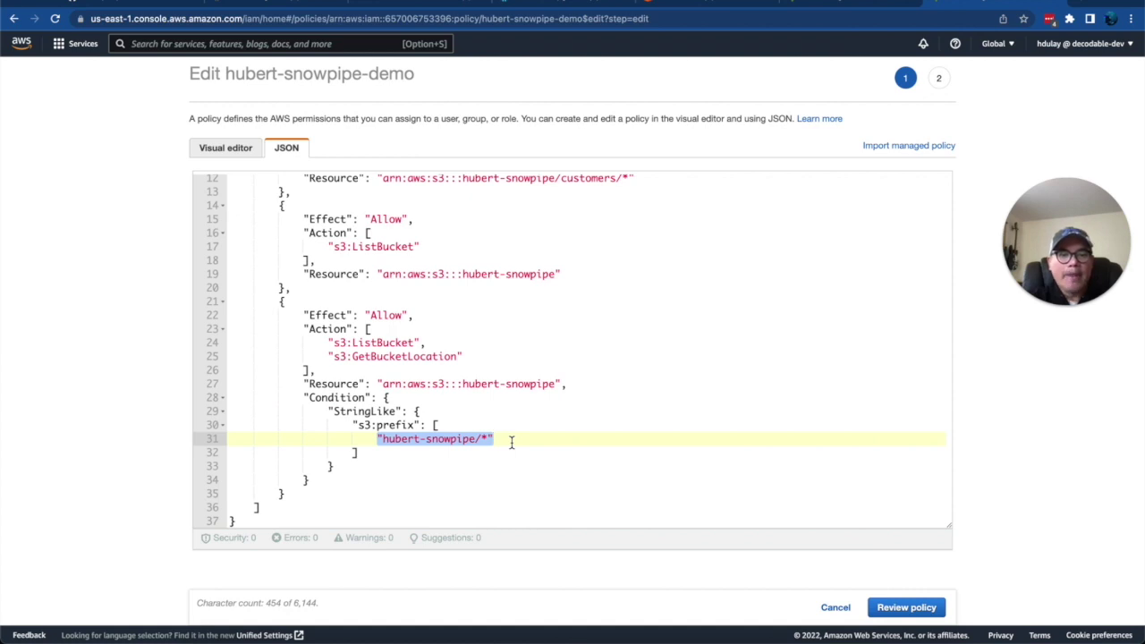
Leave the policy editor without saving, return to the Snowpipe role's summary page and highlight the role's ARN
scroll(512, 442, "up", 3)
scroll(511, 443, "down", 3)
scroll(512, 443, "up", 4)
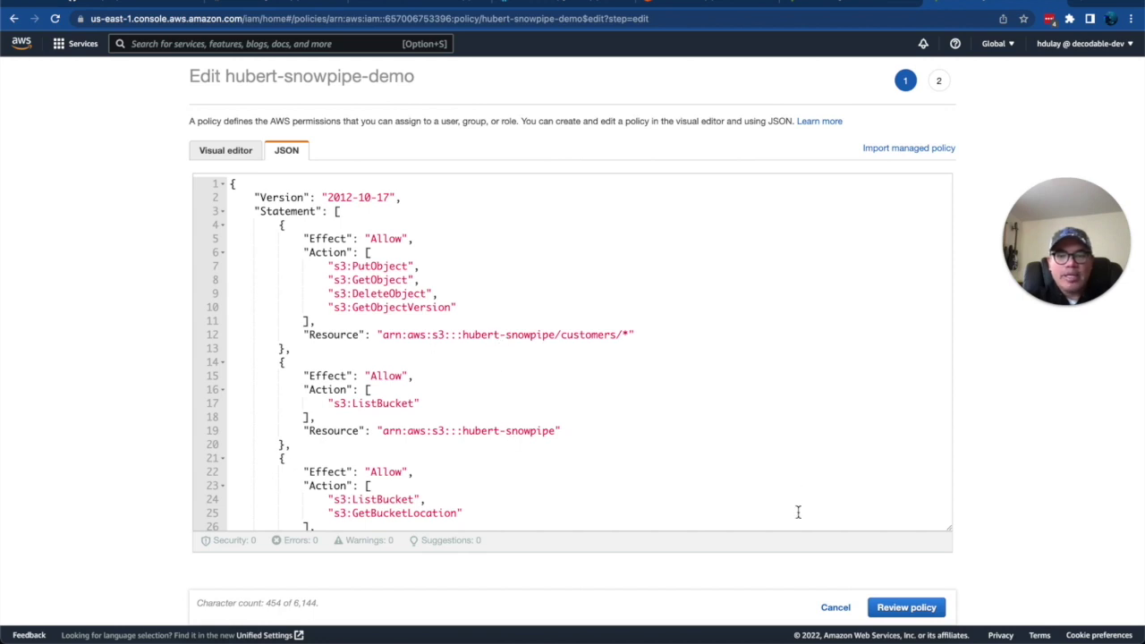
left_click(831, 611)
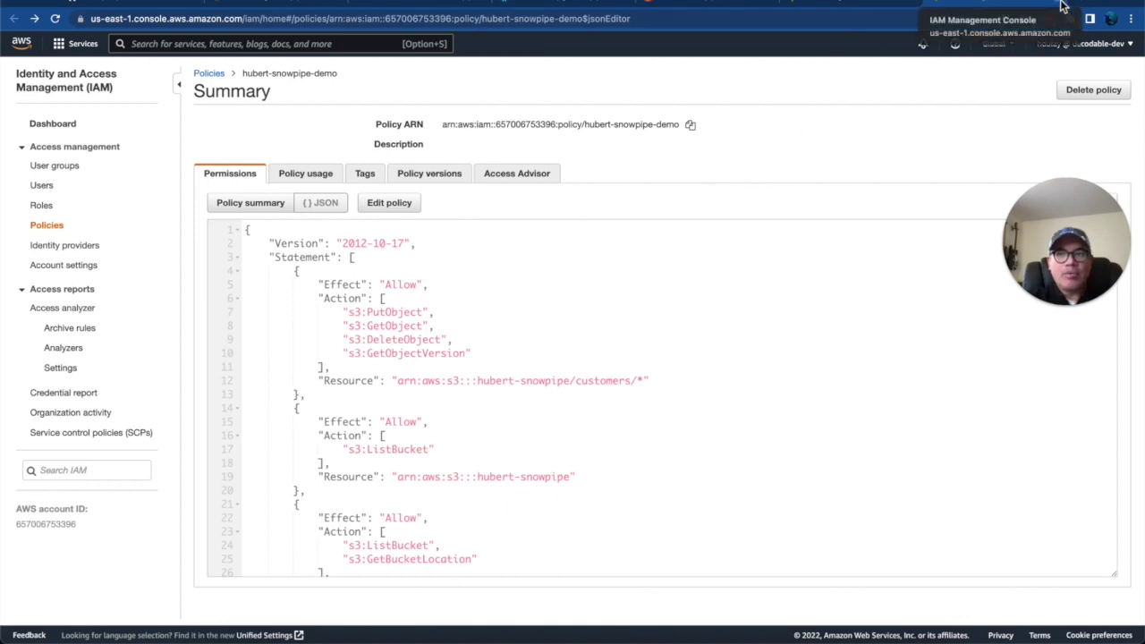
left_click(1061, 5)
scroll(845, 137, "up", 5)
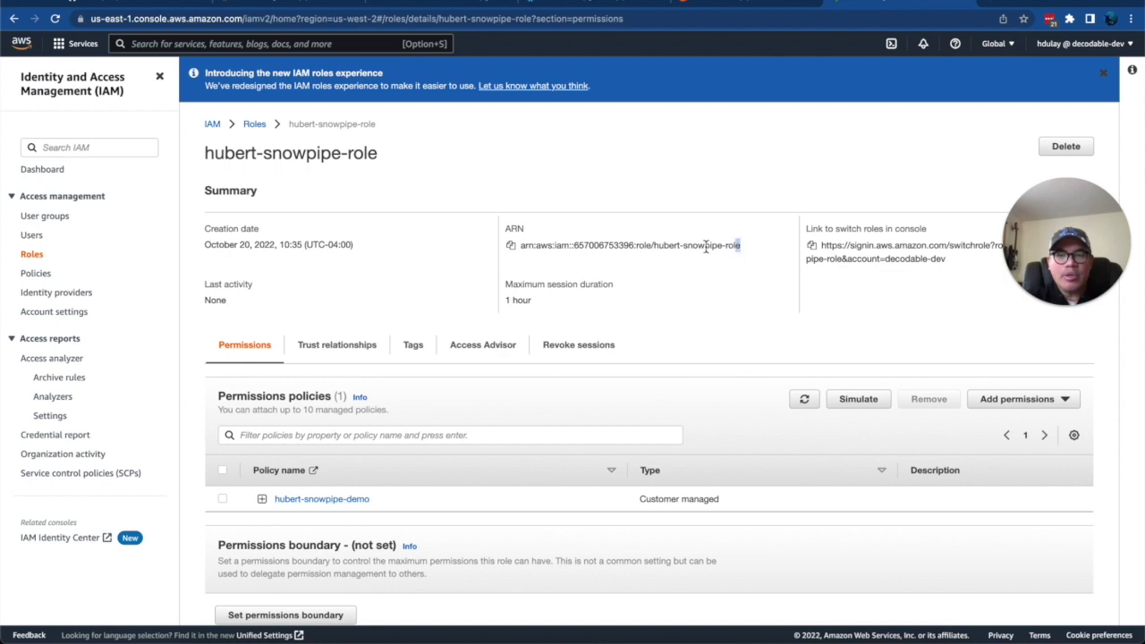
left_click_drag(739, 248, 513, 250)
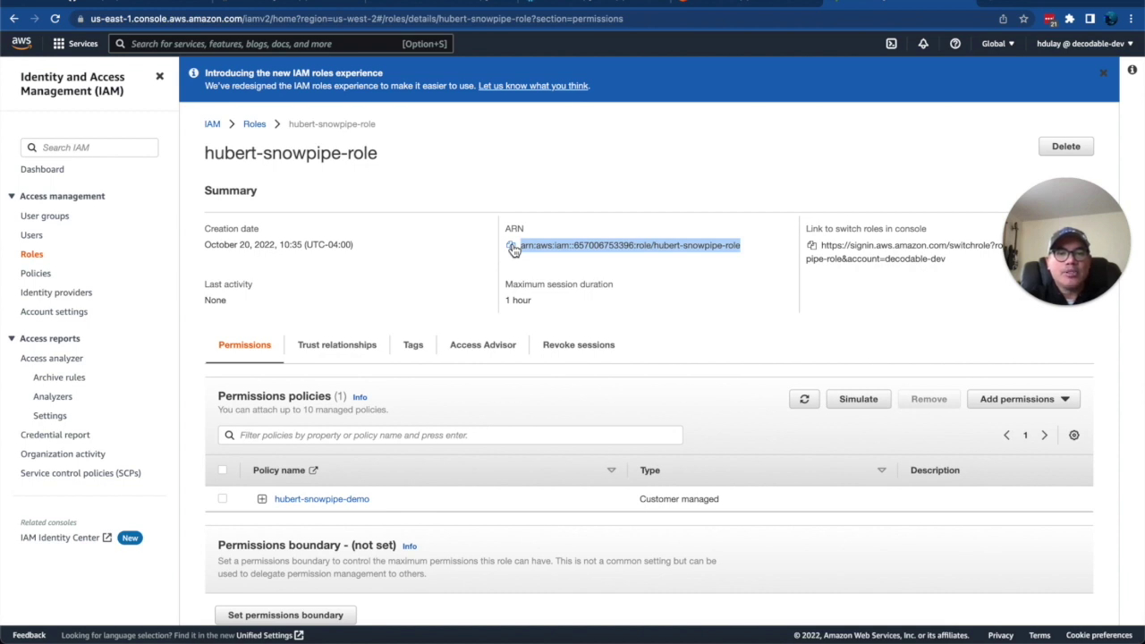
left_click(704, 225)
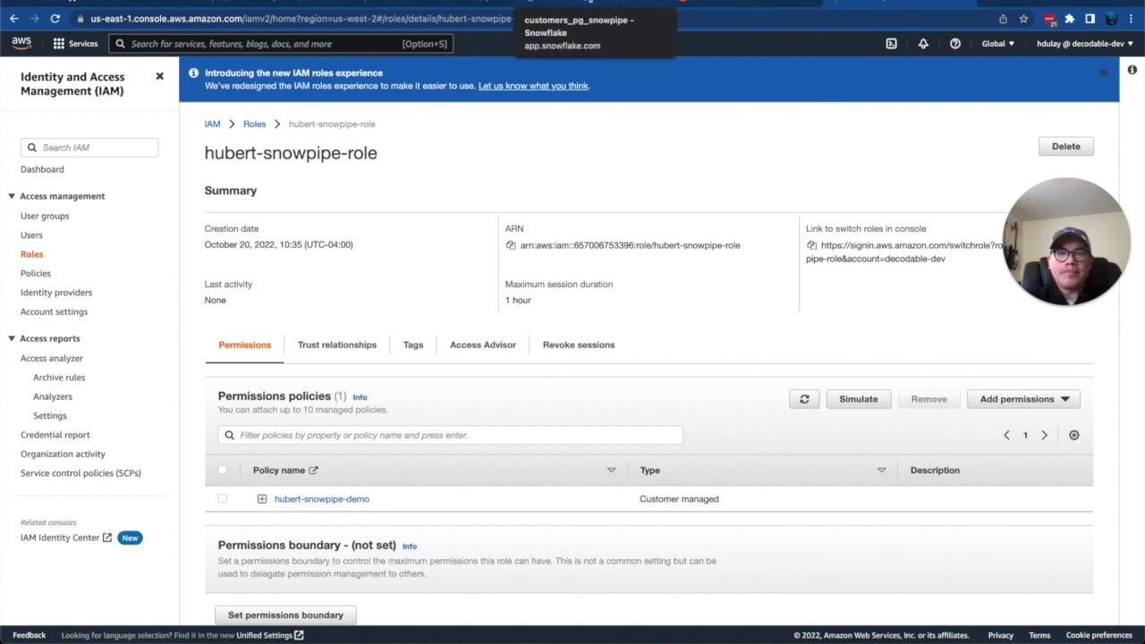
Switch to the Snowflake worksheet and highlight the CREATE STORAGE INTEGRATION statement, including its allowed S3 location and AWS role ARN
left_click(567, 7)
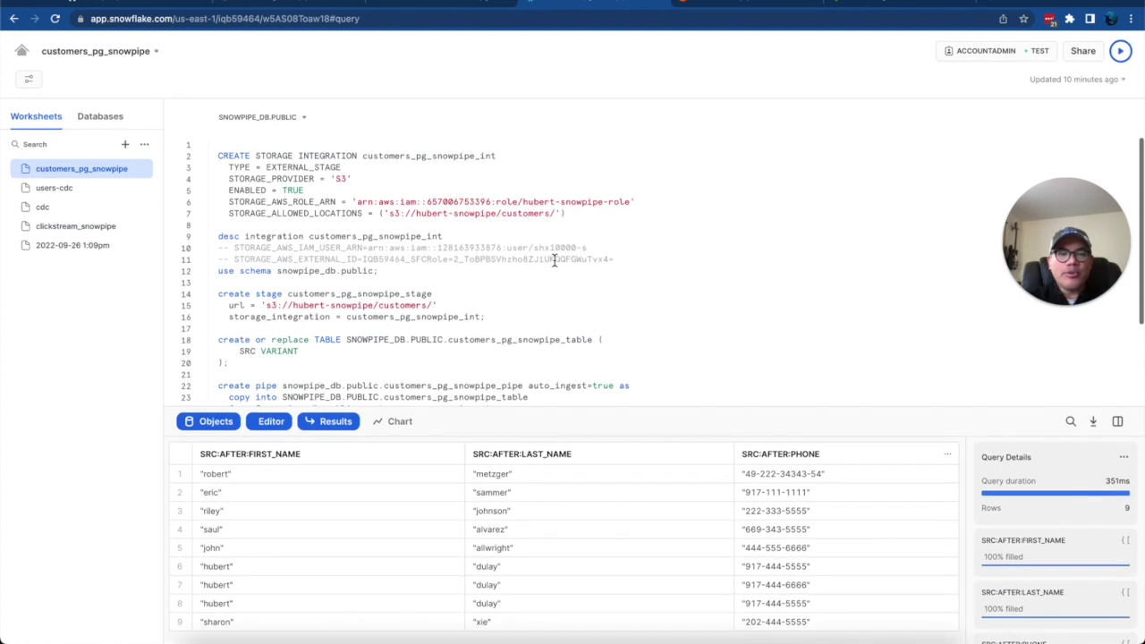
left_click(593, 211)
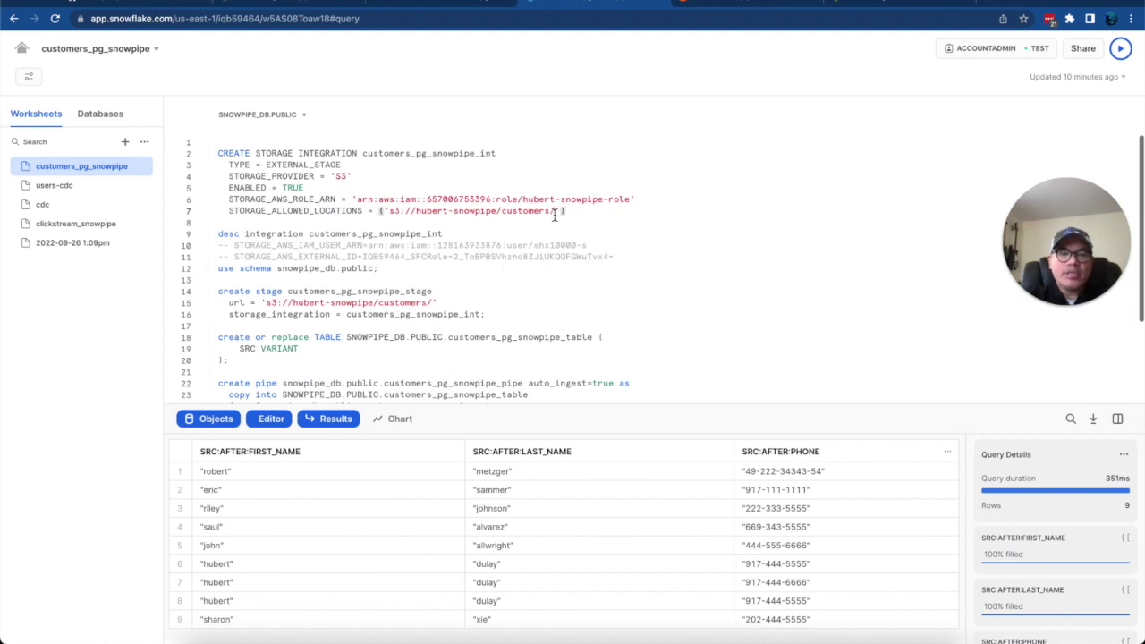
left_click_drag(556, 213, 389, 215)
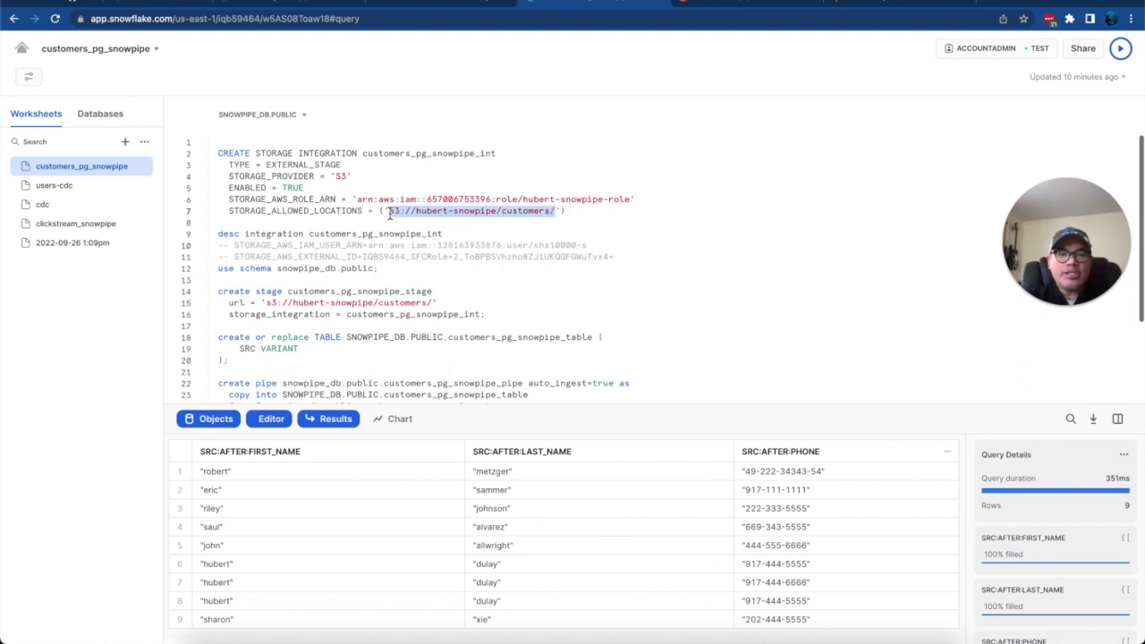
left_click_drag(637, 200, 352, 200)
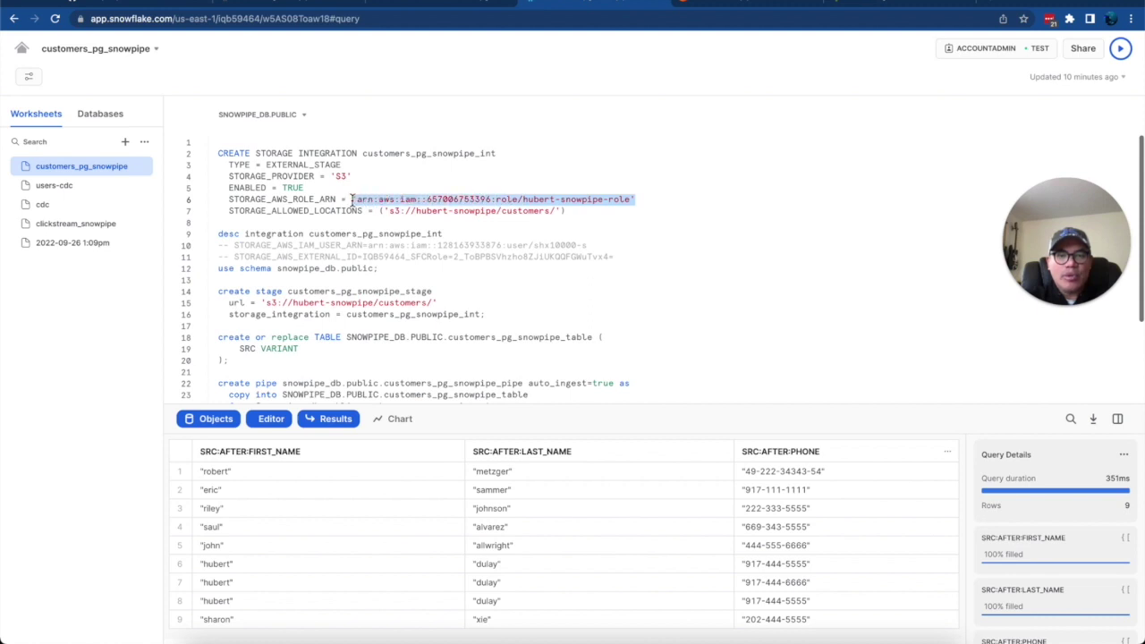
left_click(621, 215)
left_click_drag(622, 215, 219, 157)
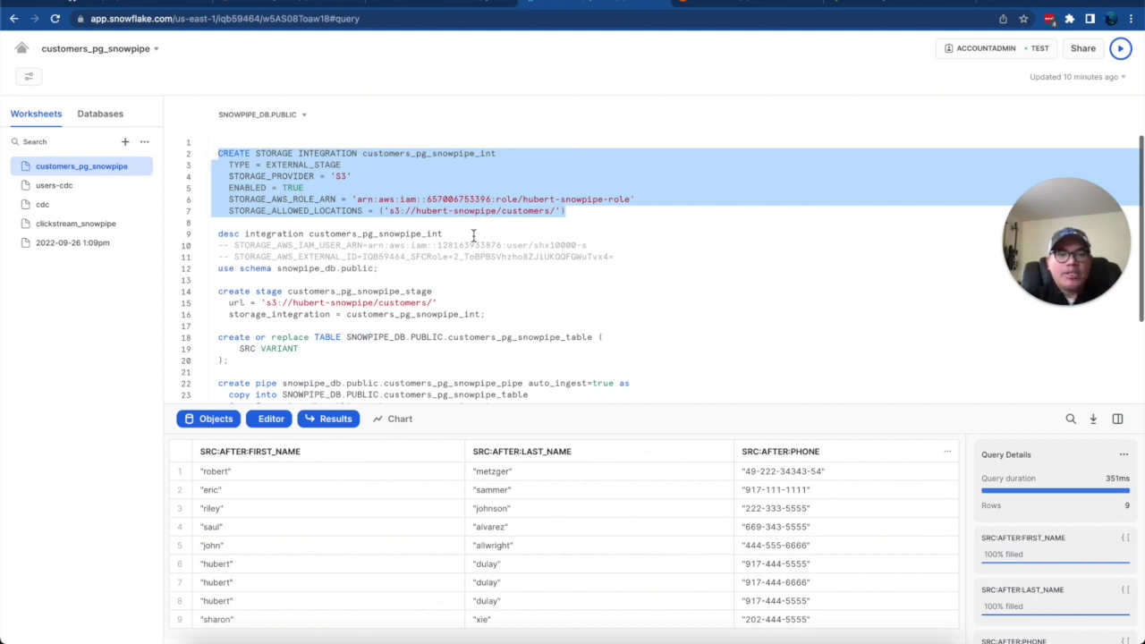
Run desc integration customers_pg_snowpipe_int and inspect the STORAGE_AWS_IAM_USER_ARN and STORAGE_AWS_EXTERNAL_ID property values
left_click_drag(617, 257, 208, 254)
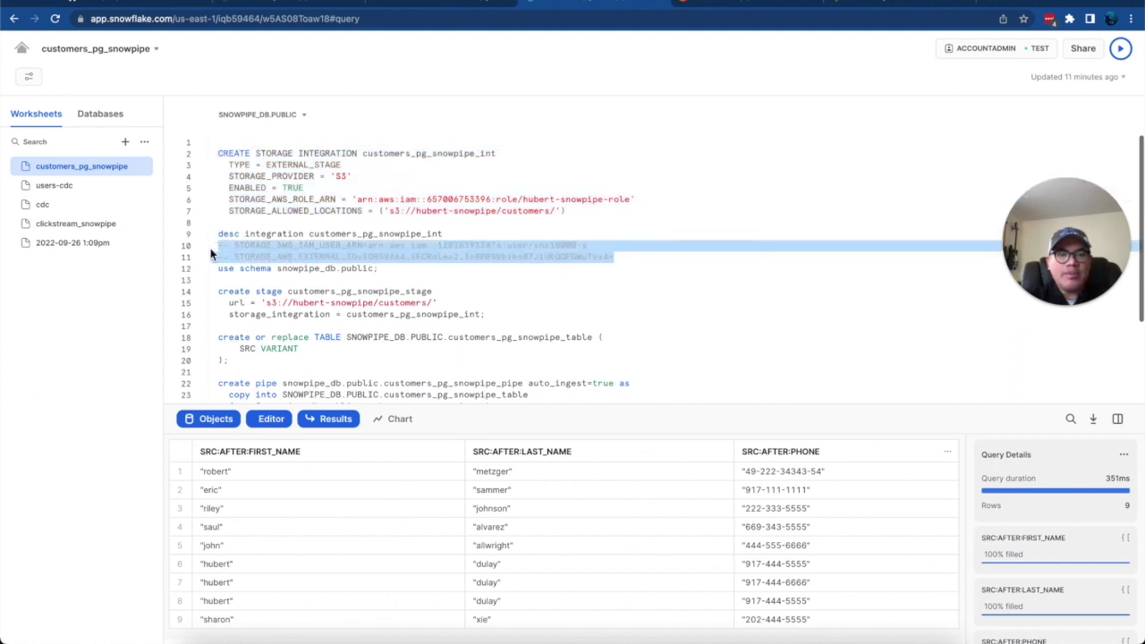
left_click(348, 240)
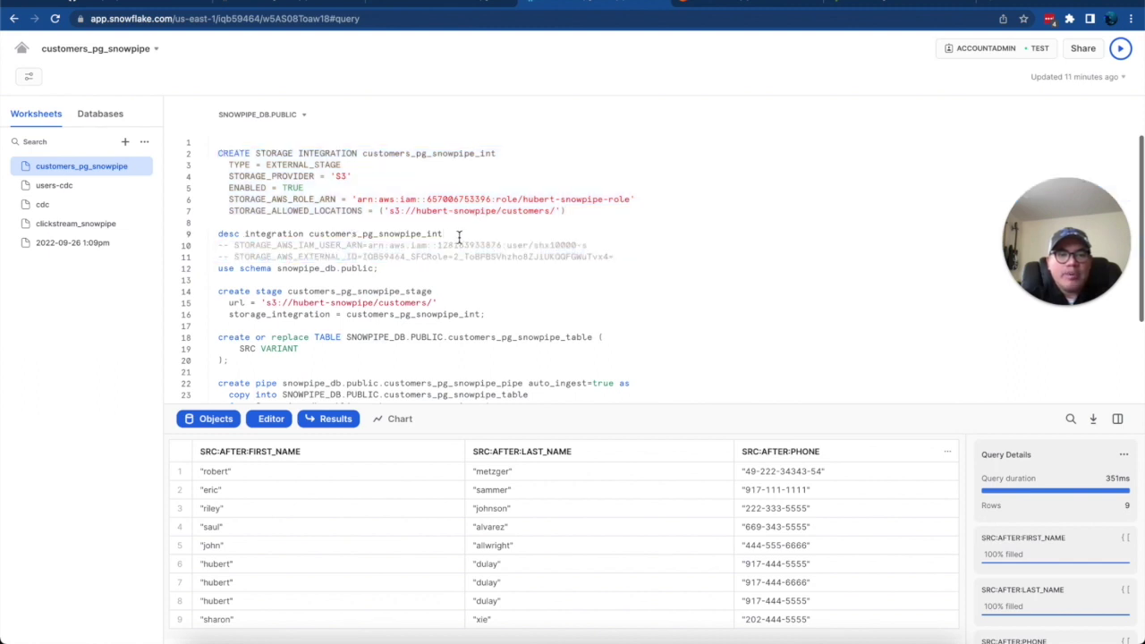
left_click_drag(459, 235, 217, 234)
key("super+Return")
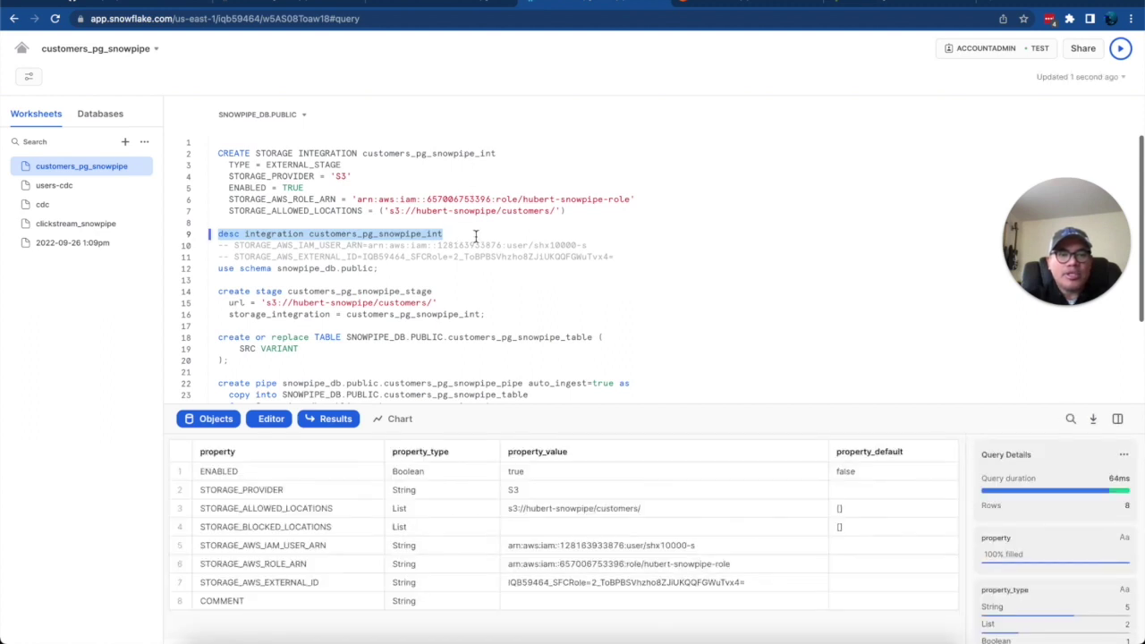
left_click(347, 552)
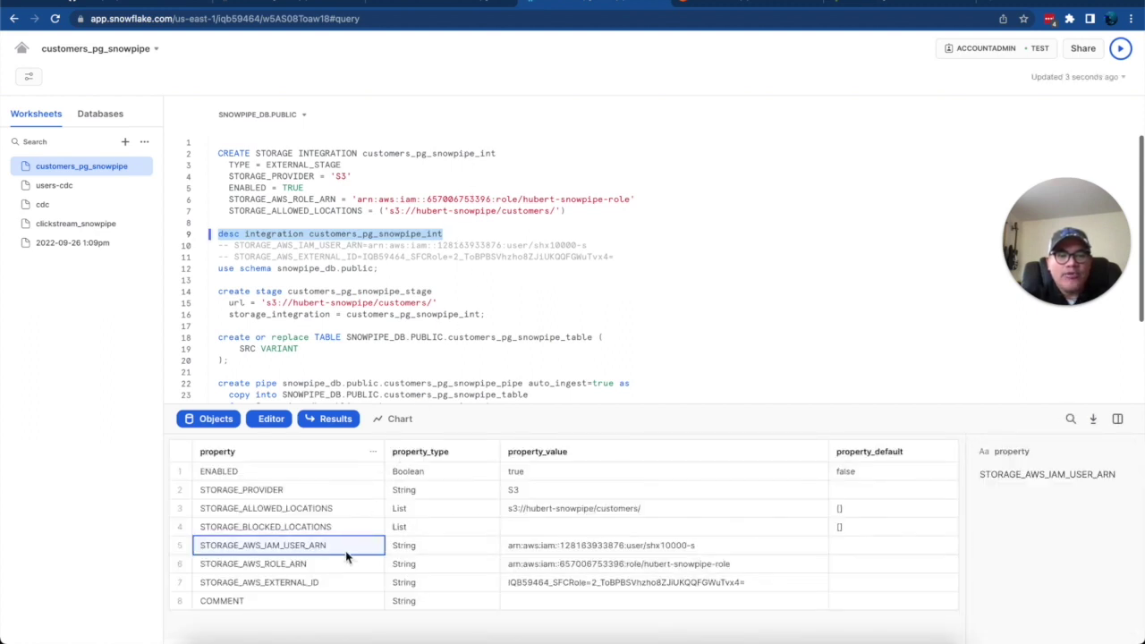
left_click(572, 551)
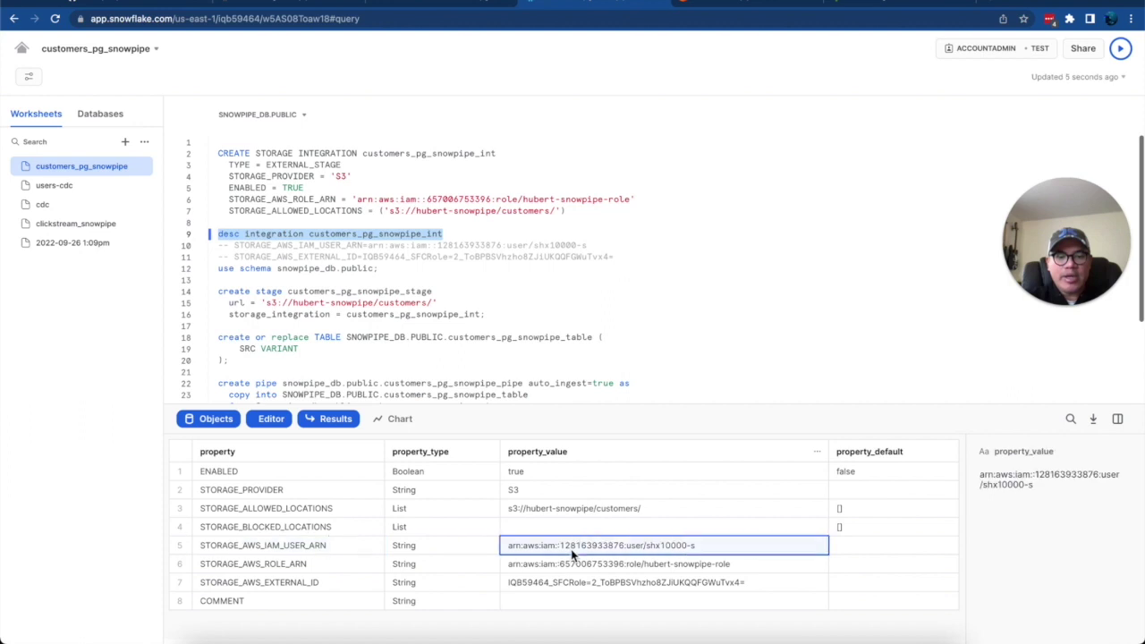
left_click(566, 587)
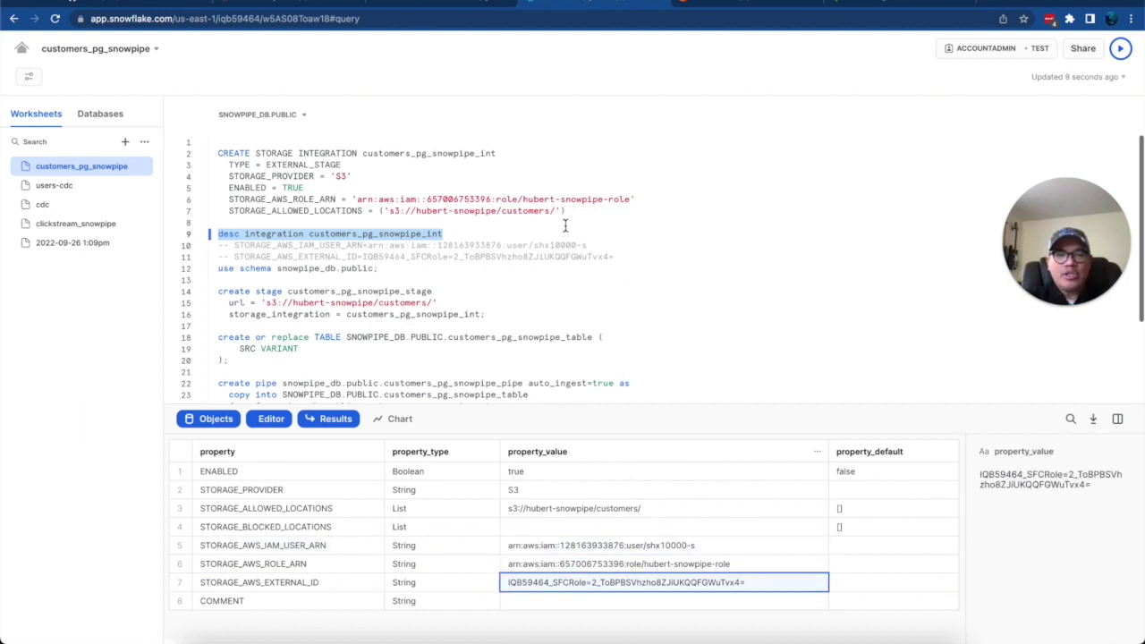
Switch to the Snowpipe role in AWS and highlight the Snowflake user ARN and sts:ExternalId in its trust relationships
left_click(877, 8)
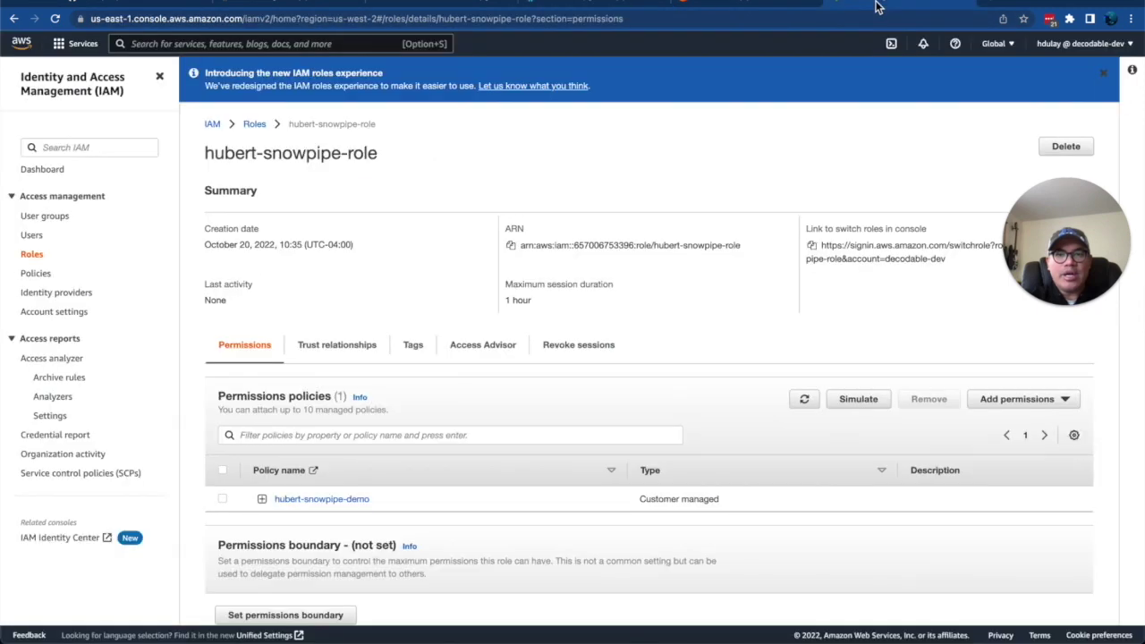
left_click(360, 347)
scroll(360, 348, "down", 3)
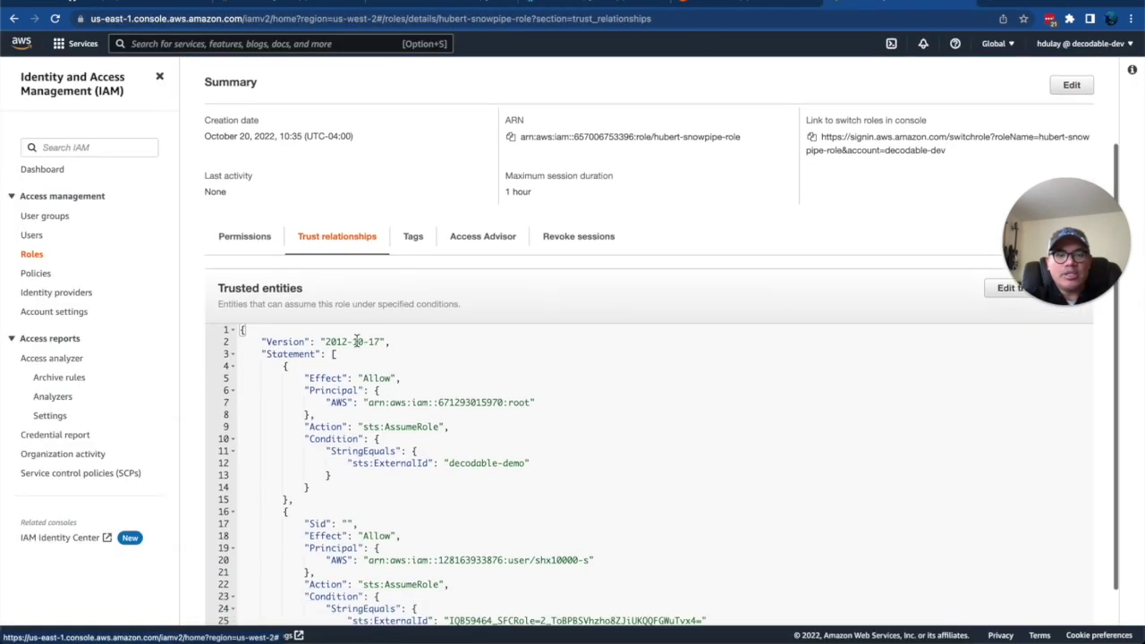
left_click_drag(594, 517, 359, 517)
left_click_drag(720, 582, 437, 578)
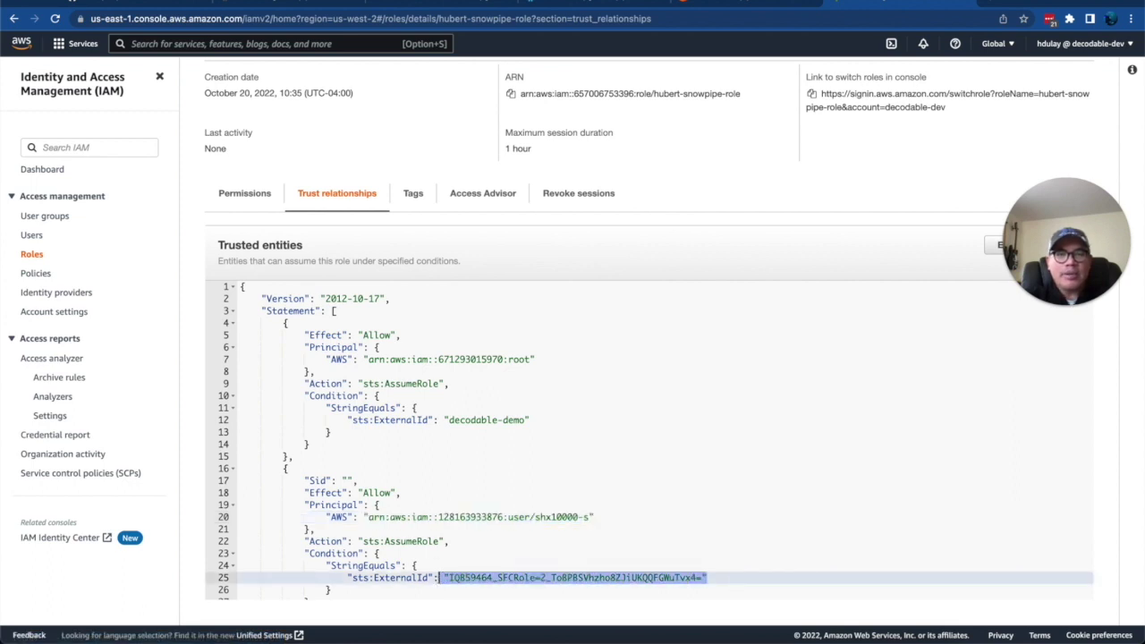
Return to the Snowflake worksheet and run only the use schema snowpipe_db.public statement
left_click(548, 7)
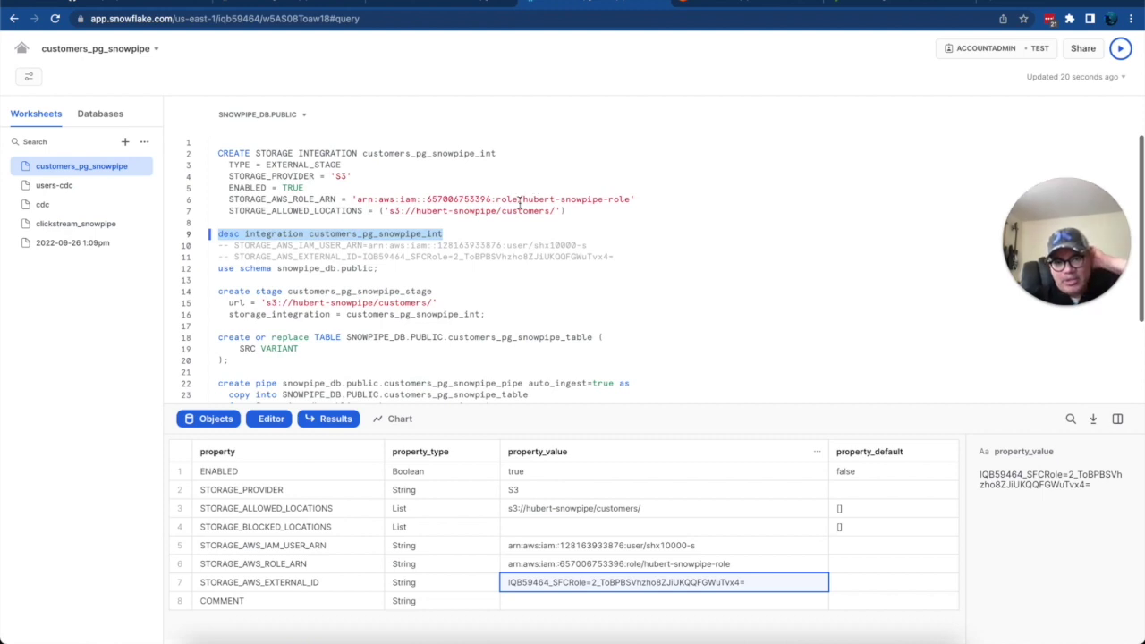
left_click(469, 234)
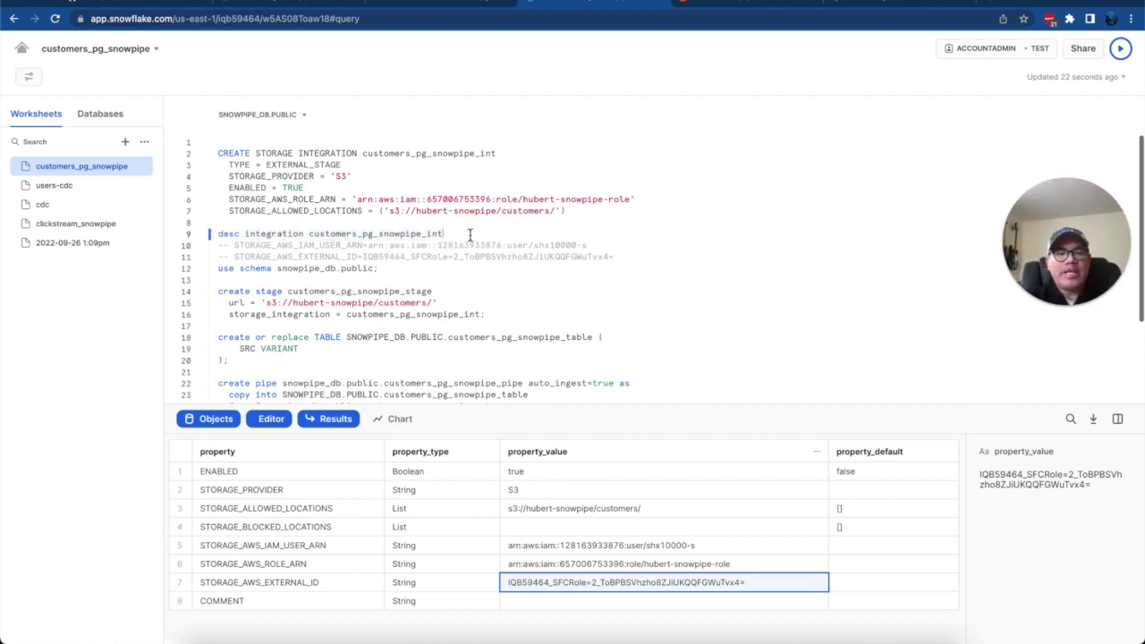
key("shift+Home")
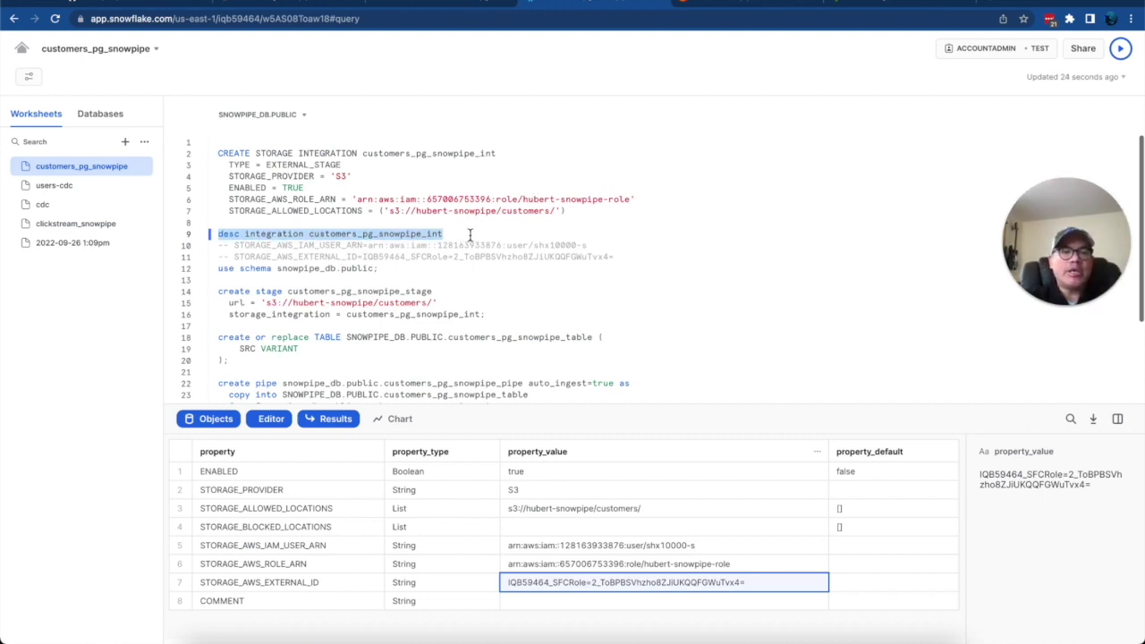
left_click(437, 272)
key("shift+Home")
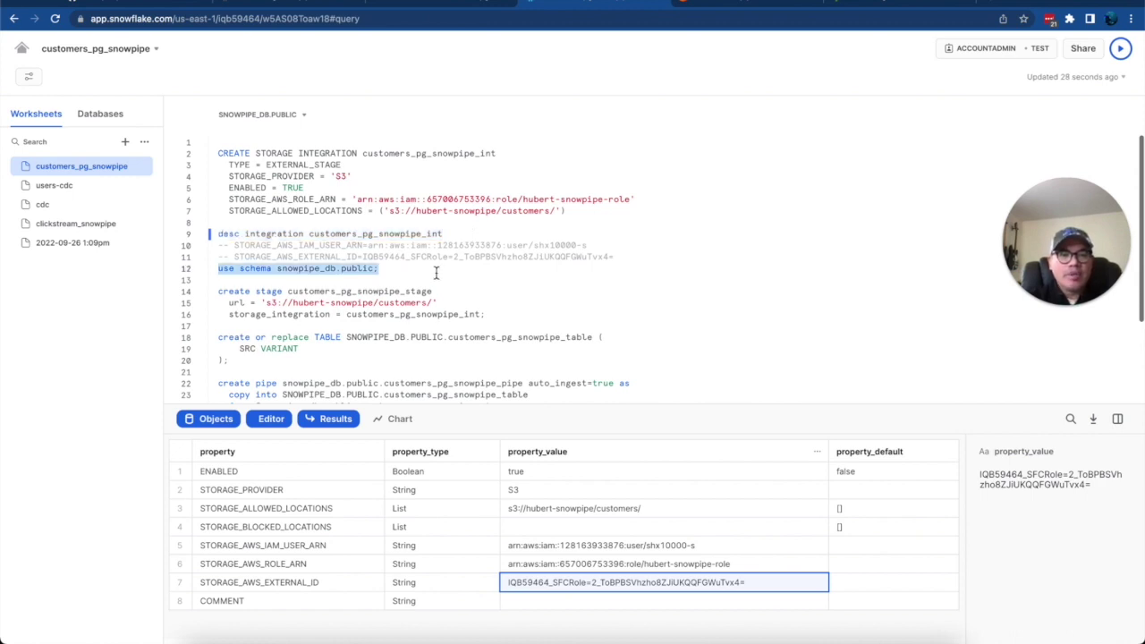
key("super+Return")
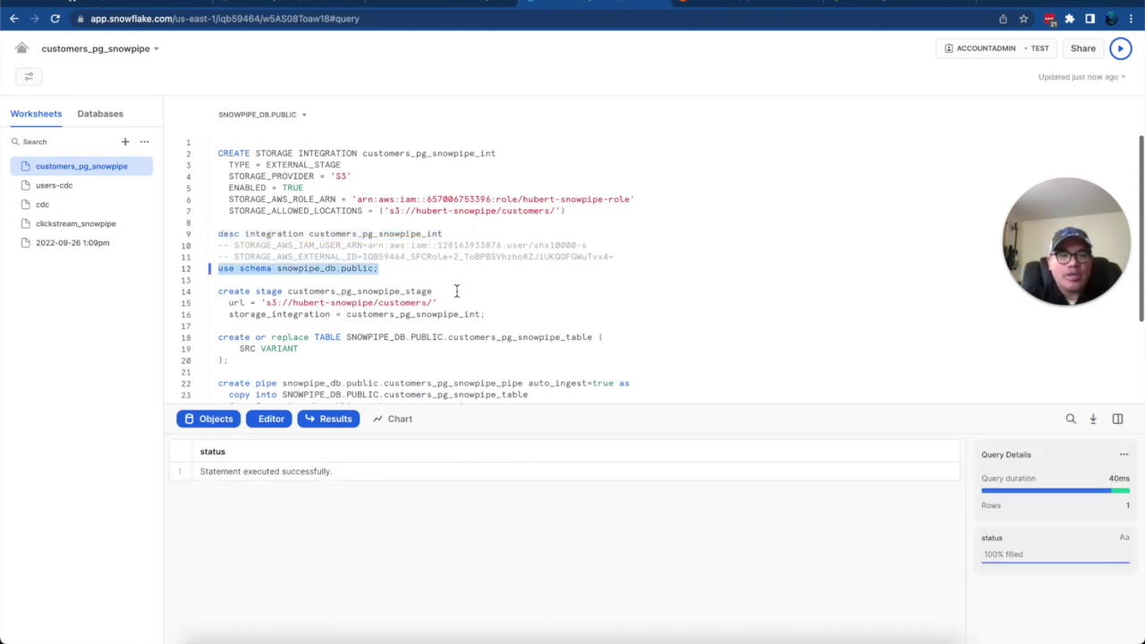
Highlight the create stage statement, its stage name and storage integration, and the role ARN in the integration's definition
left_click(492, 315)
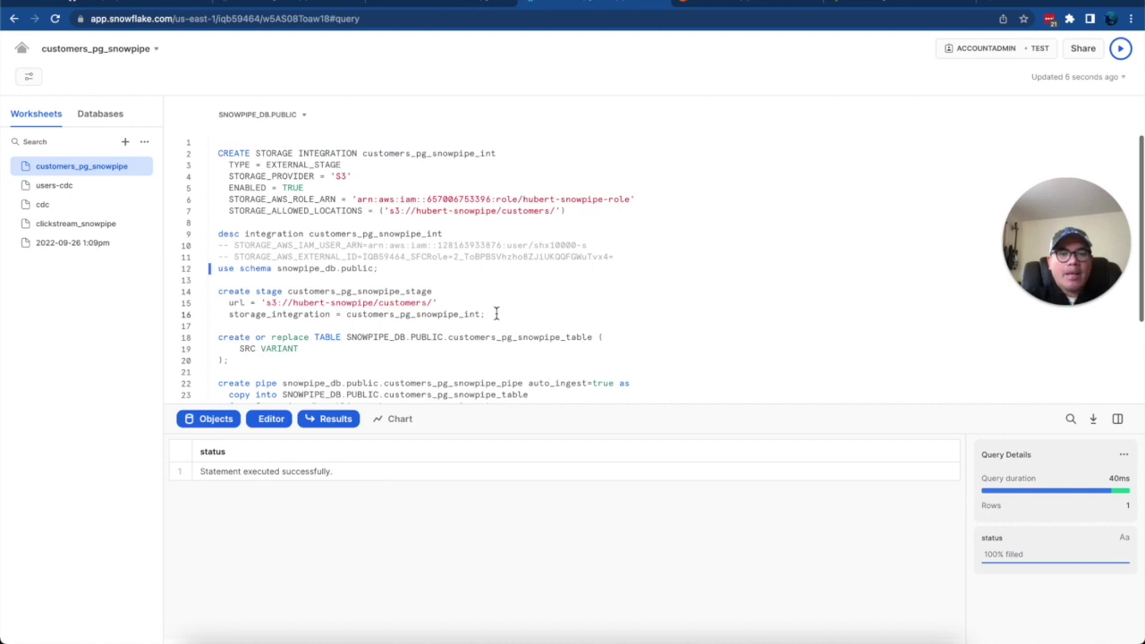
left_click_drag(495, 314, 217, 291)
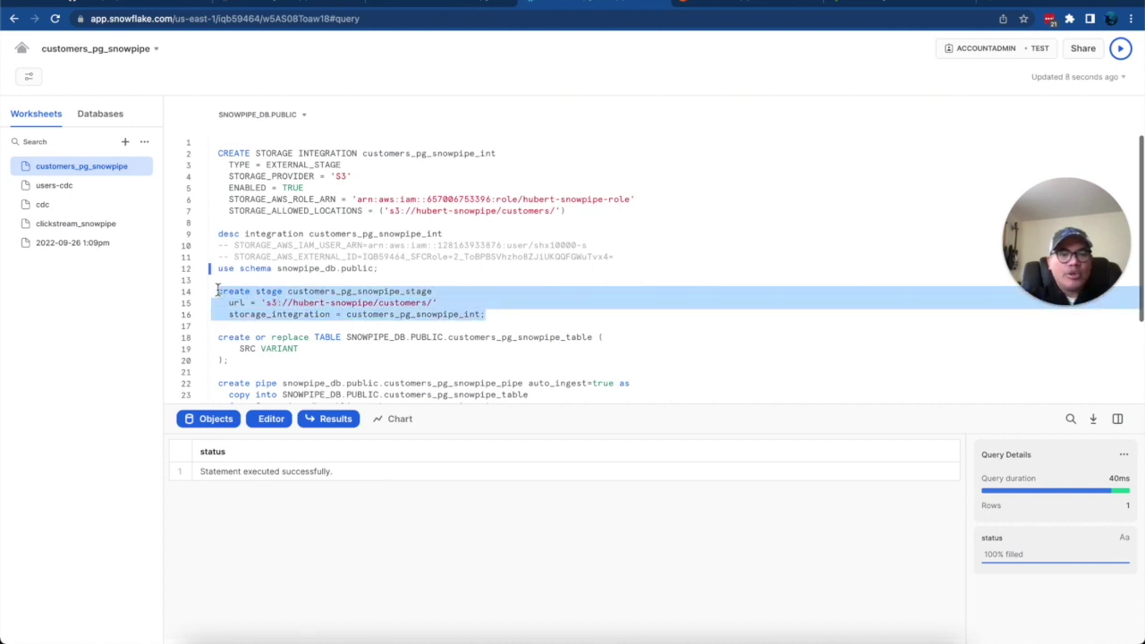
left_click(372, 298)
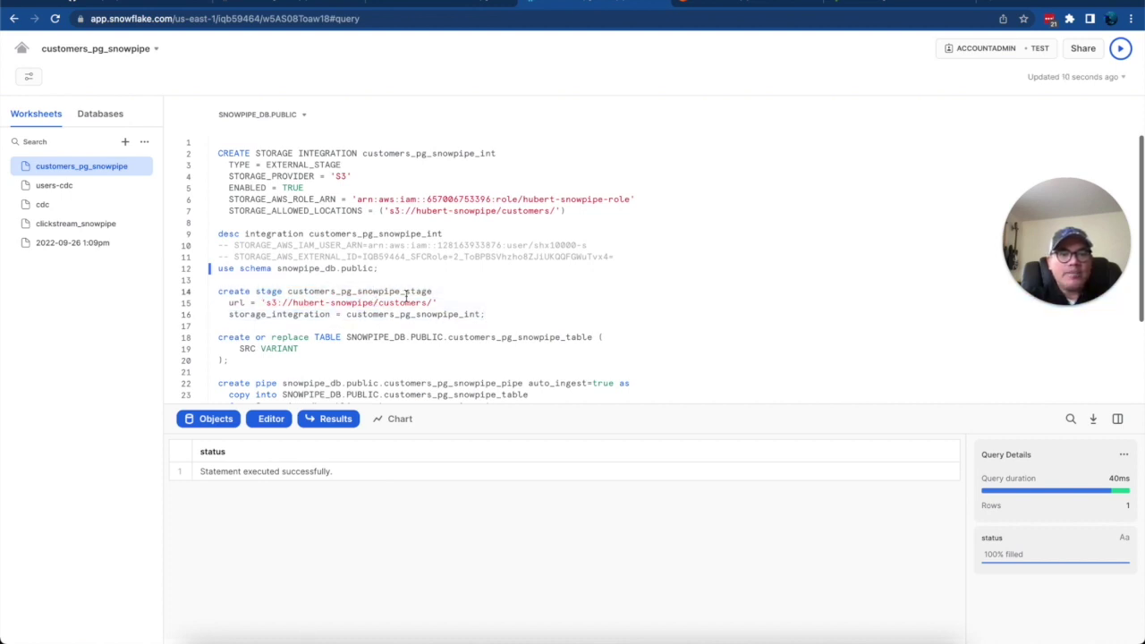
double_click(407, 294)
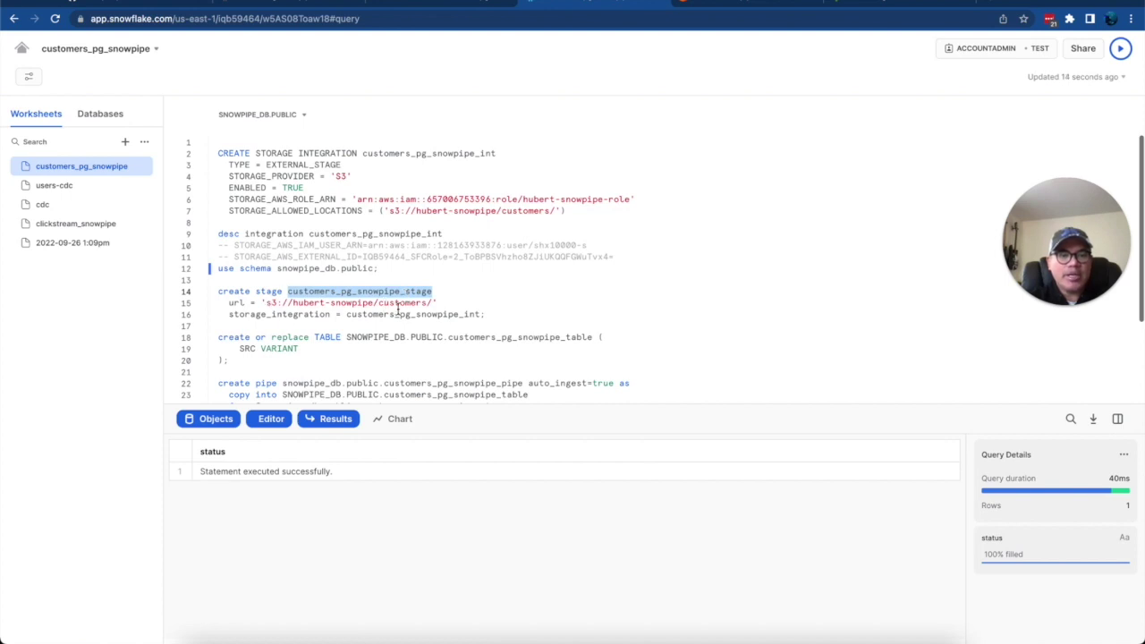
double_click(430, 314)
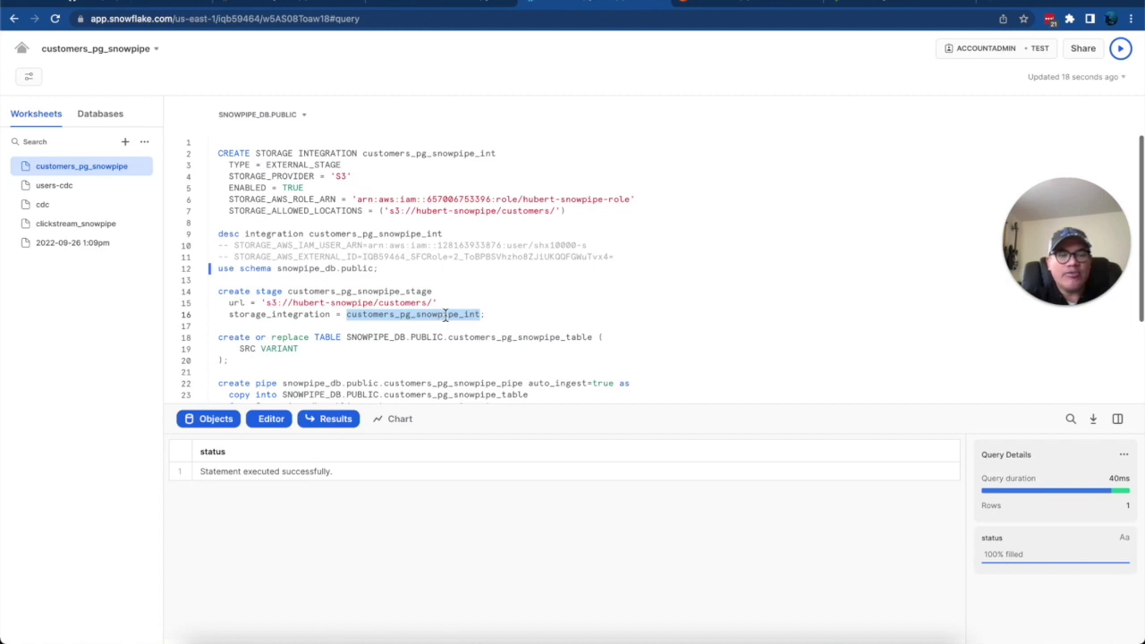
left_click_drag(650, 198, 354, 202)
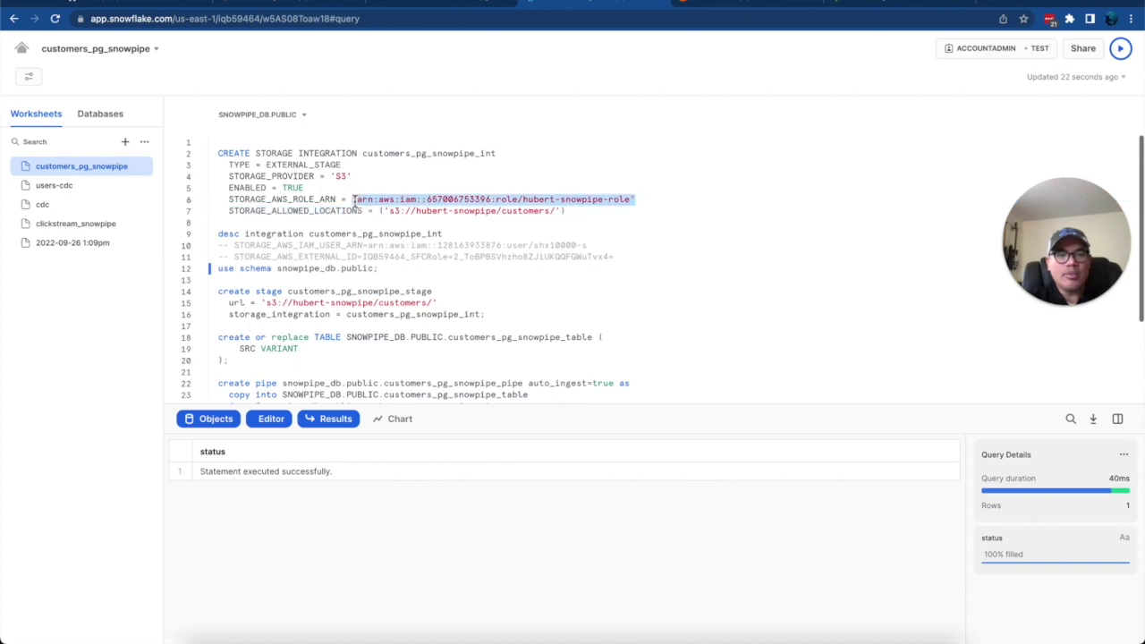
Highlight the customers folder in the storage integration's allowed location and the stage name customers_pg_snowpipe_stage in the create stage statement
left_click(580, 212)
double_click(518, 211)
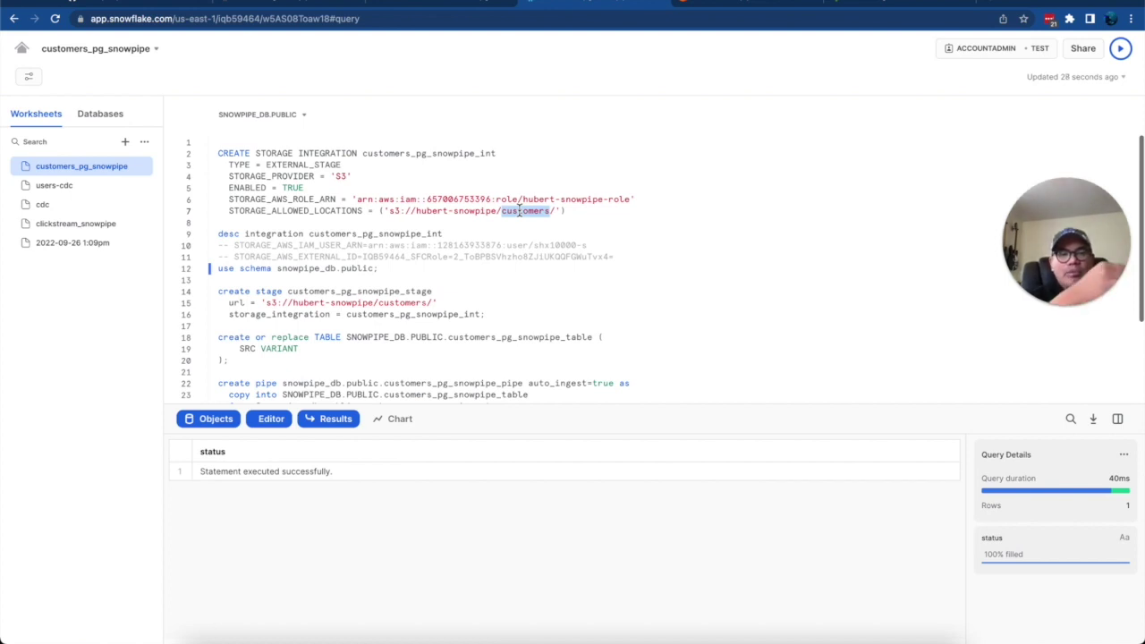
double_click(410, 293)
scroll(601, 277, "down", 5)
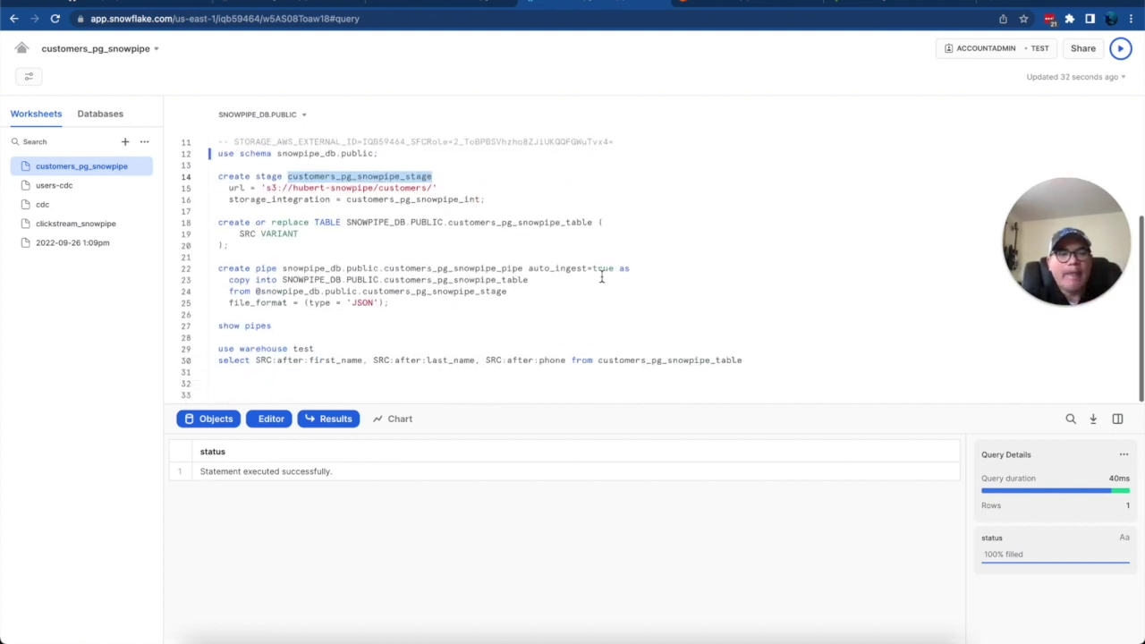
Highlight the create or replace TABLE statement, the stage and table names, and the VARIANT type of the SRC column
left_click_drag(230, 246, 210, 223)
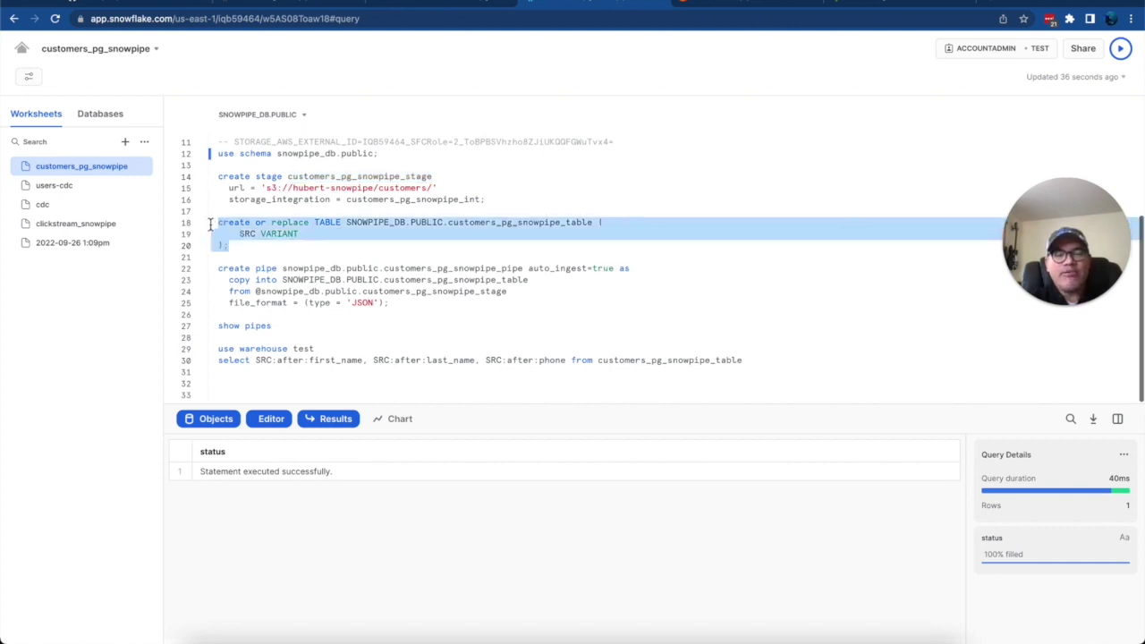
double_click(411, 176)
double_click(533, 223)
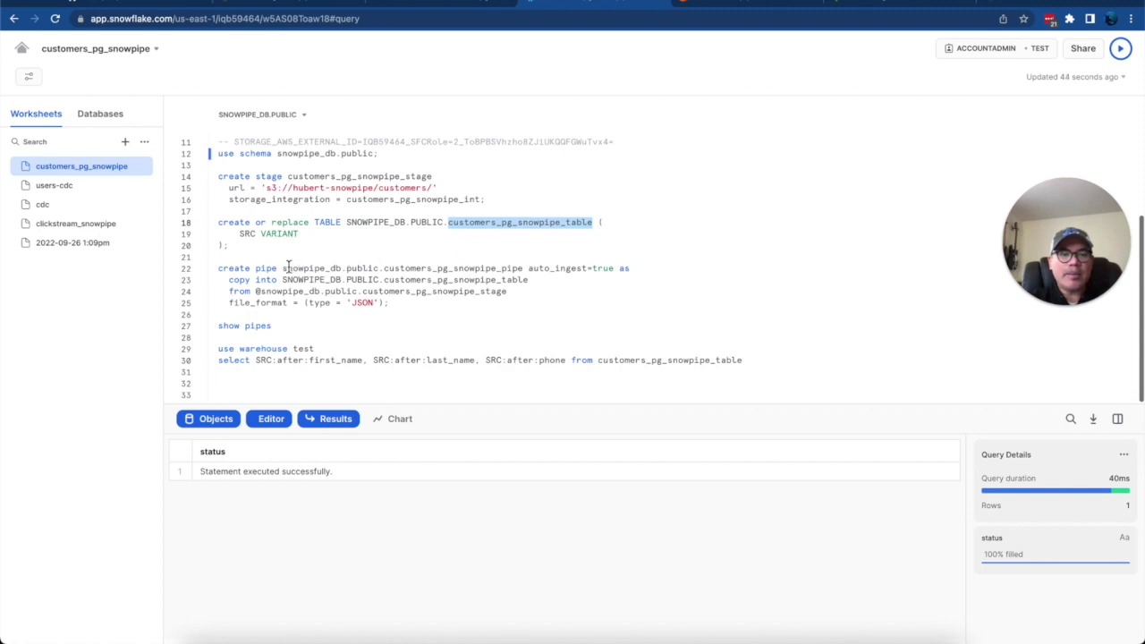
left_click(261, 268)
left_click(230, 245)
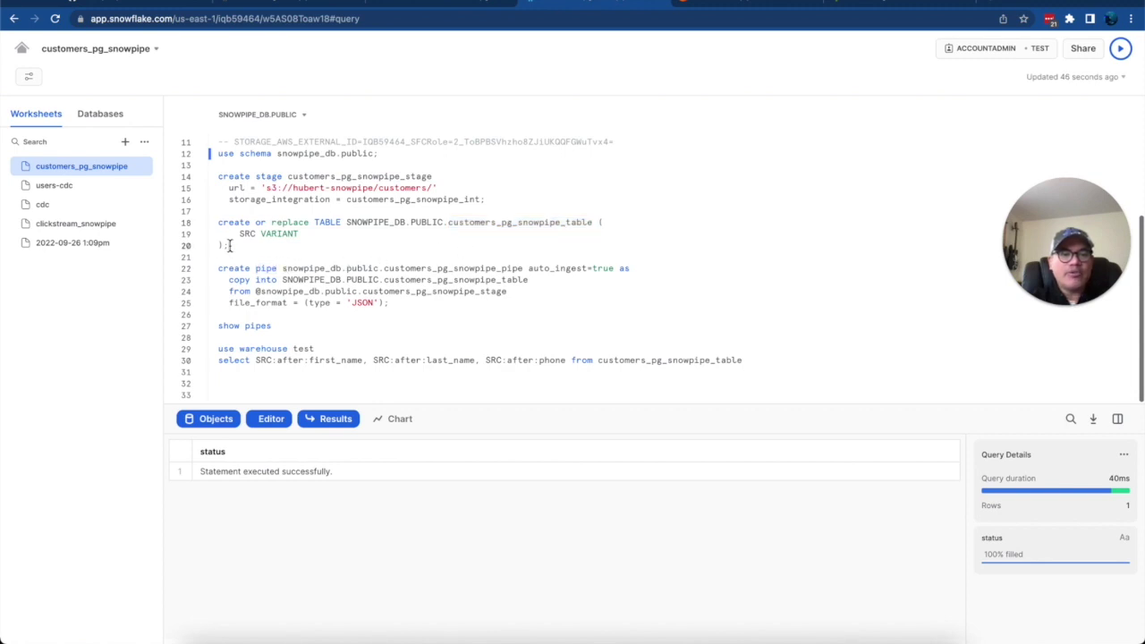
left_click_drag(229, 245, 213, 229)
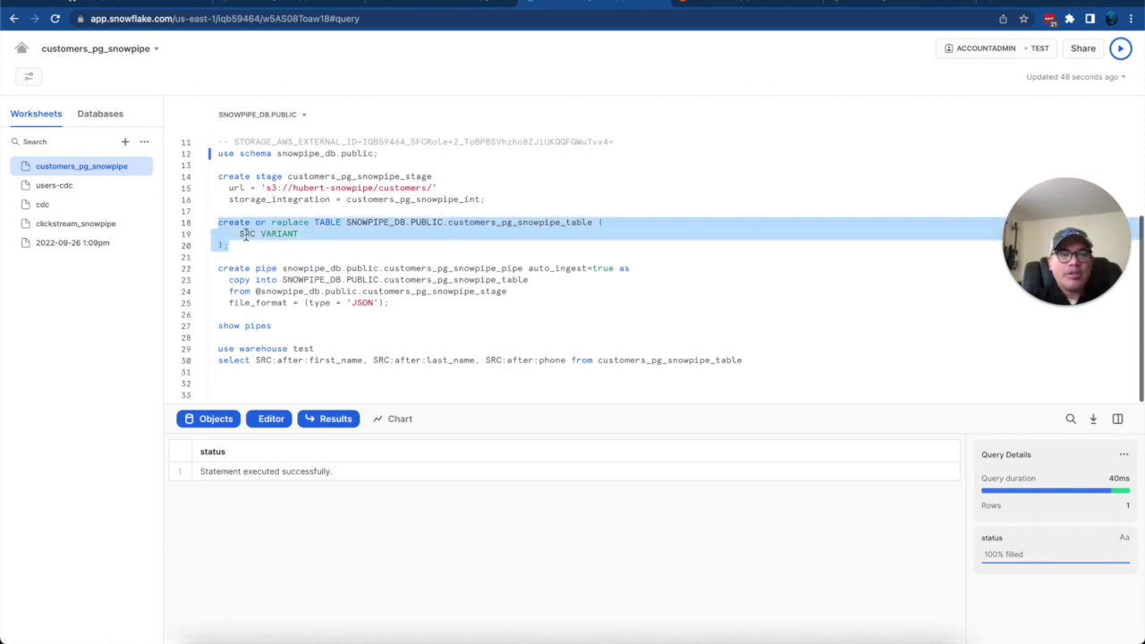
left_click(247, 233)
double_click(285, 235)
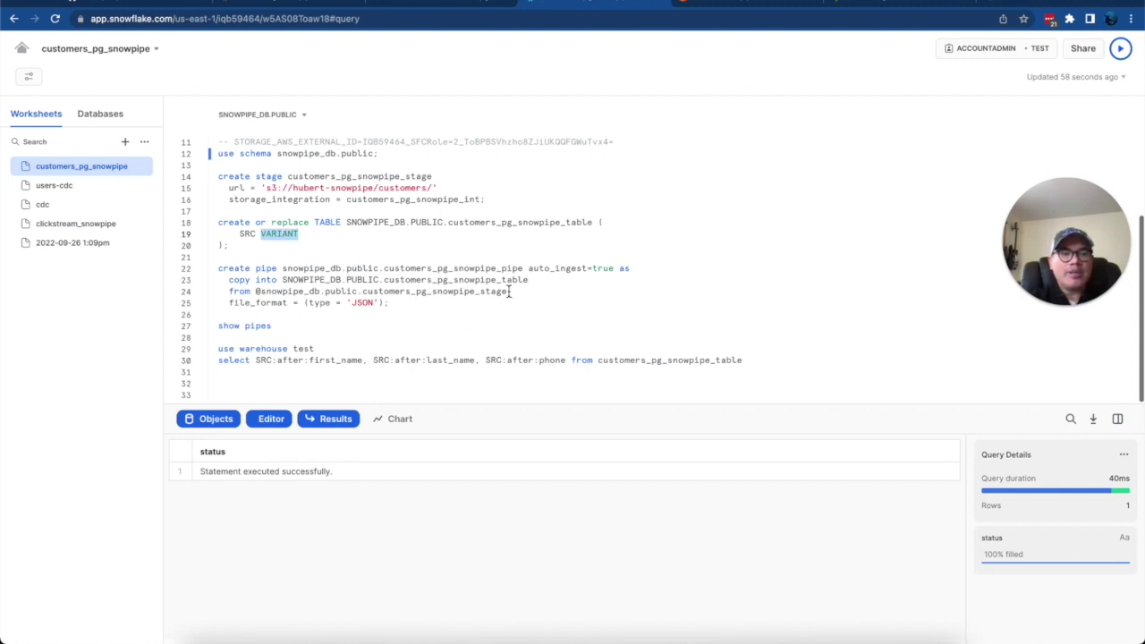
Highlight the whole create pipe statement, plus its JSON file_format, from stage and copy into table lines individually
left_click(417, 306)
left_click_drag(418, 306, 206, 276)
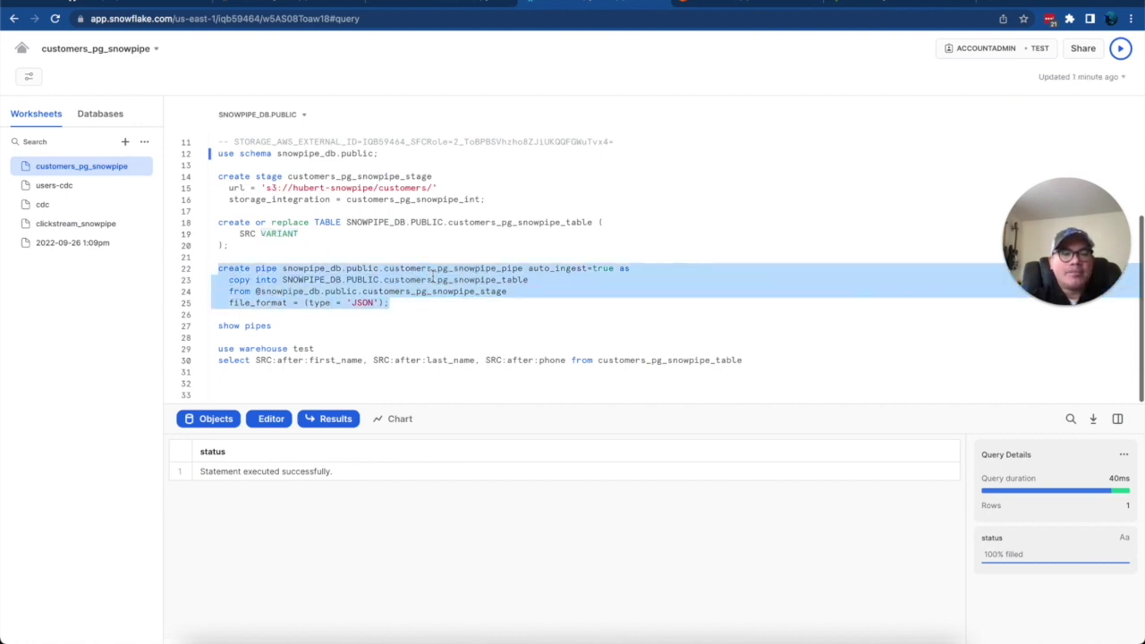
left_click(433, 273)
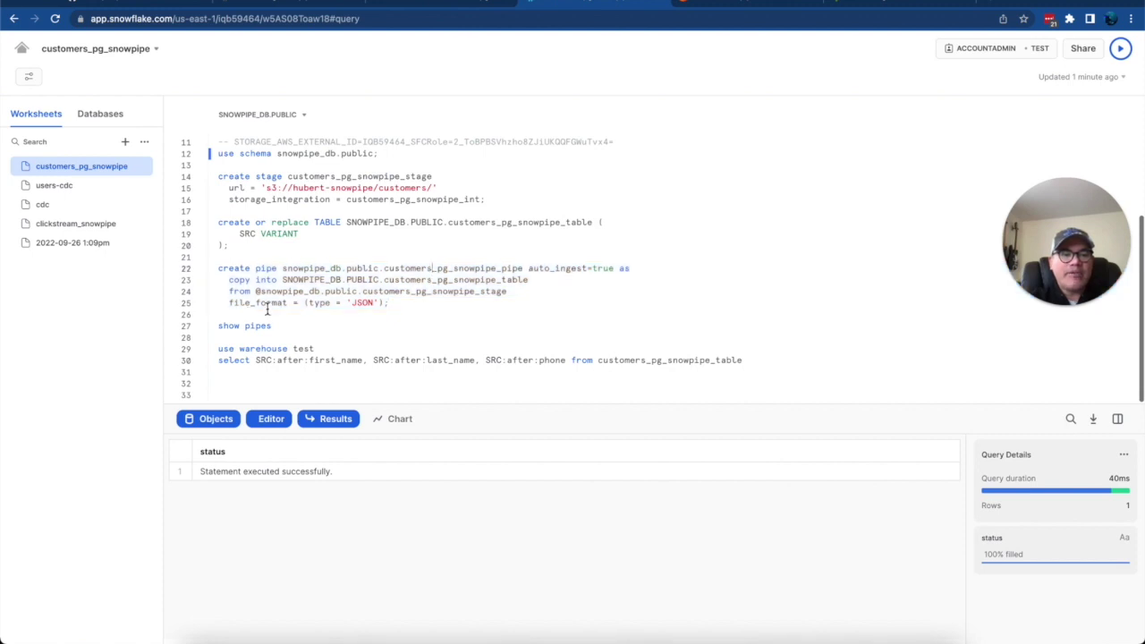
left_click_drag(229, 302, 399, 304)
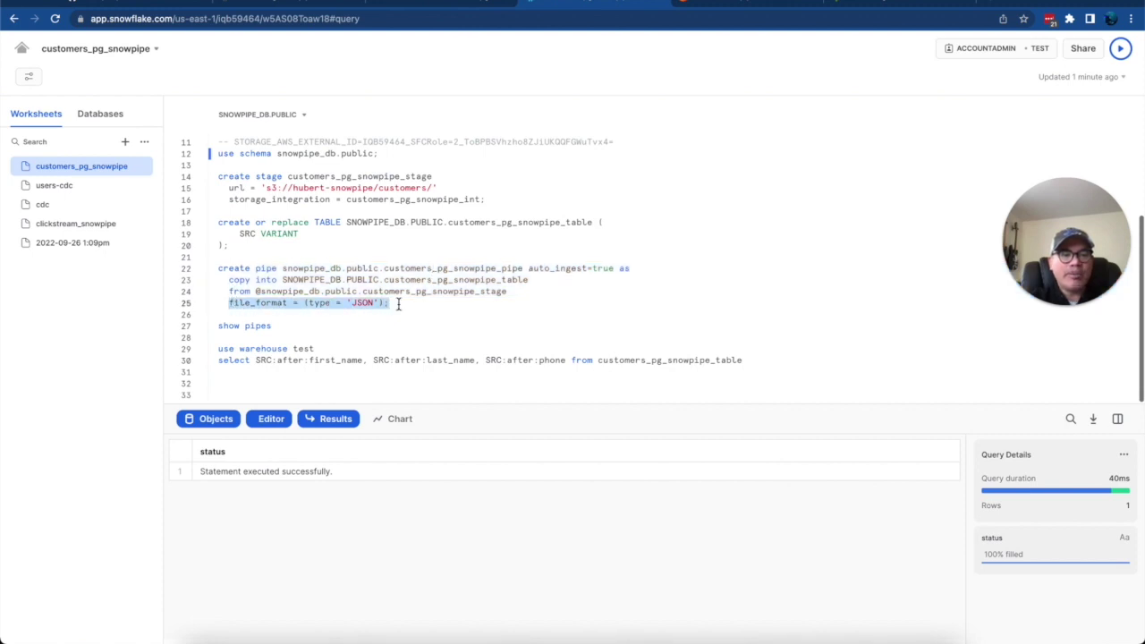
left_click(546, 293)
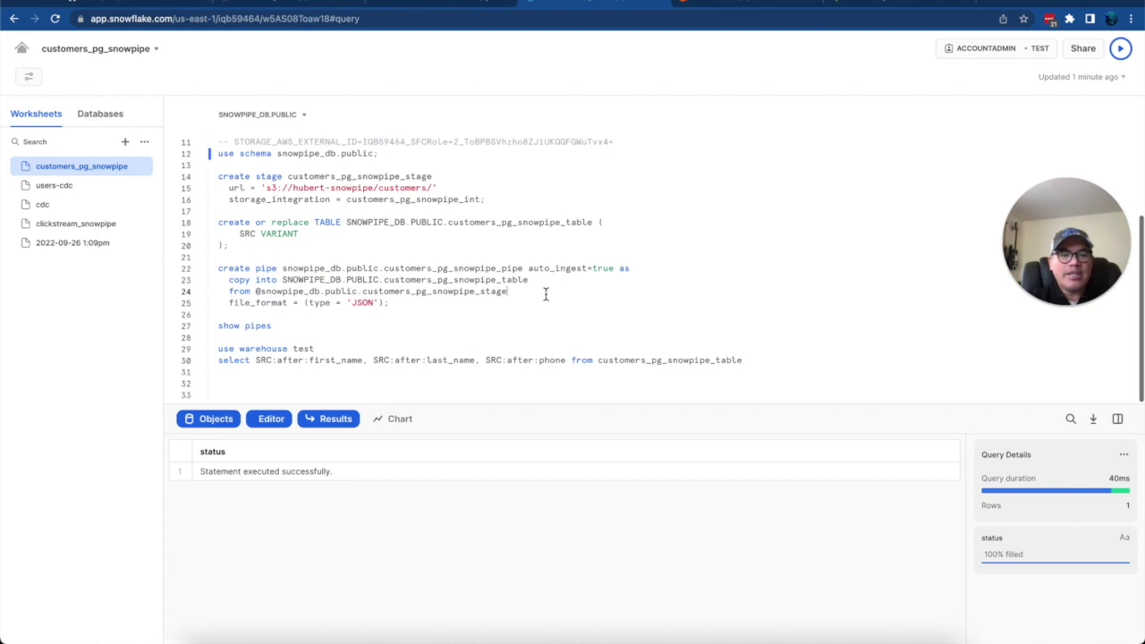
triple_click(546, 293)
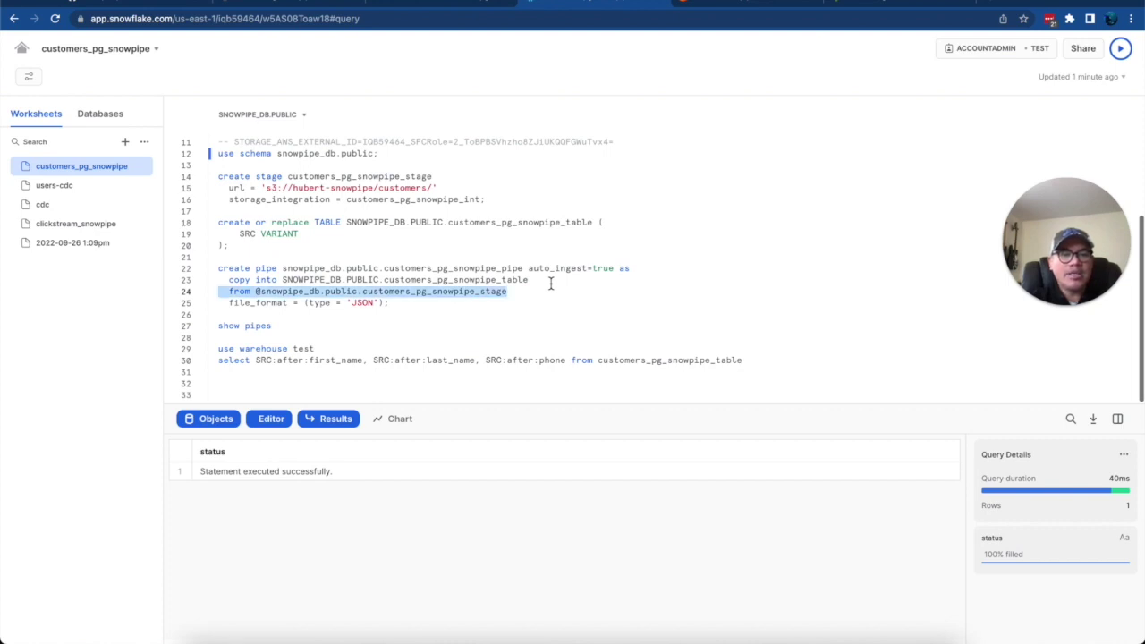
left_click(551, 281)
triple_click(551, 281)
Highlight the create table statement again, along with the customers_pg_snowpipe_stage and customers_pg_snowpipe_table names
left_click_drag(260, 245, 202, 224)
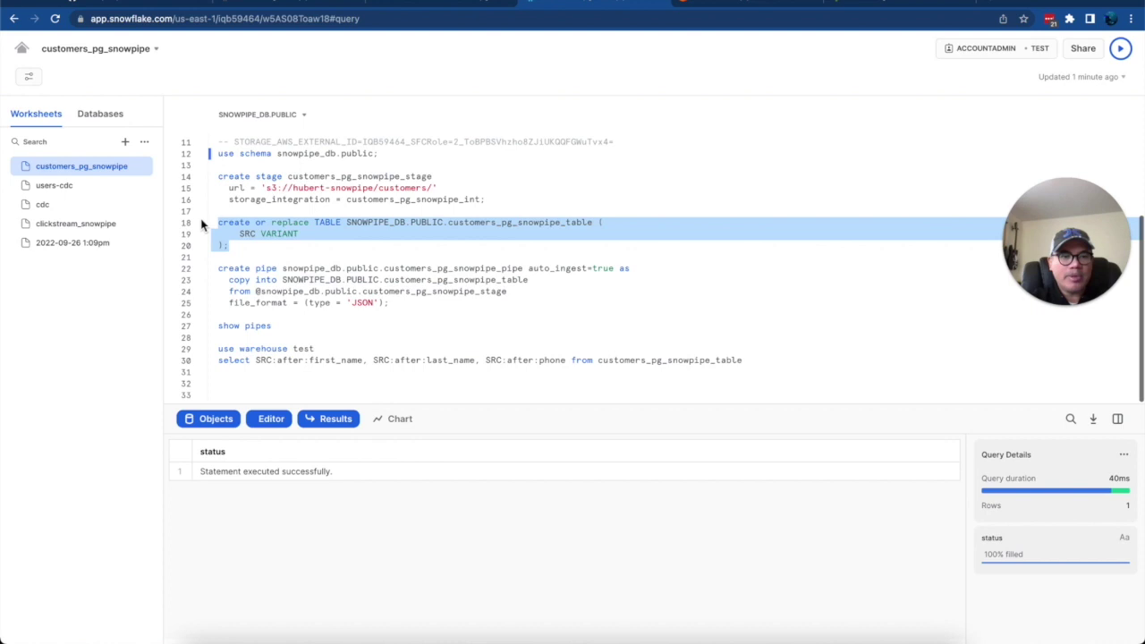
double_click(428, 176)
double_click(540, 224)
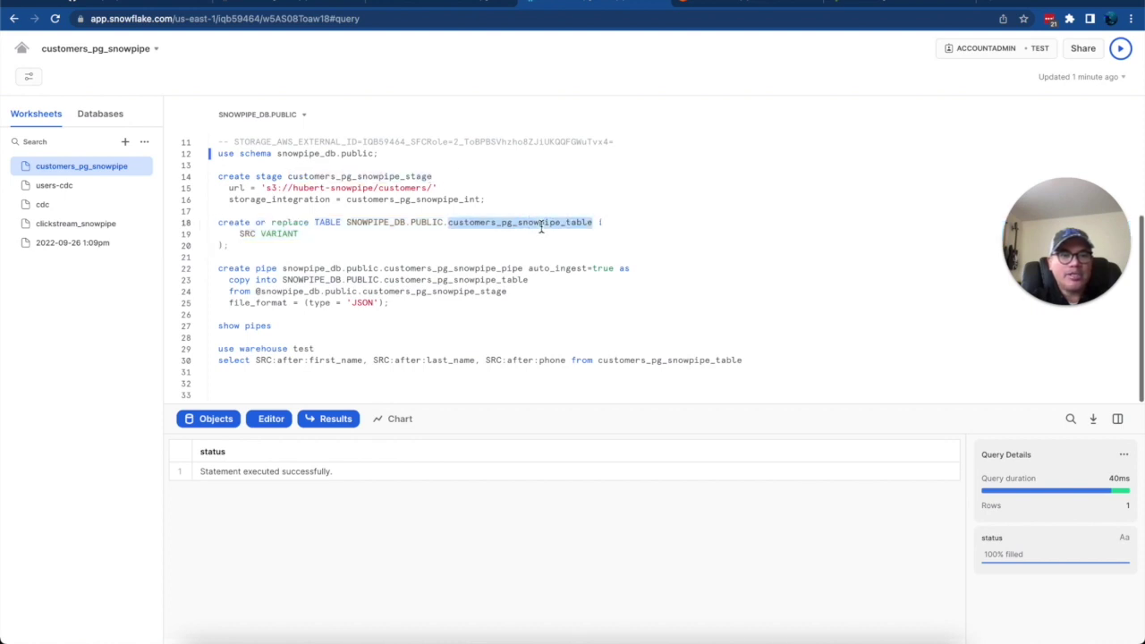
Run only the use warehouse test statement
left_click(375, 350)
key("shift+Home")
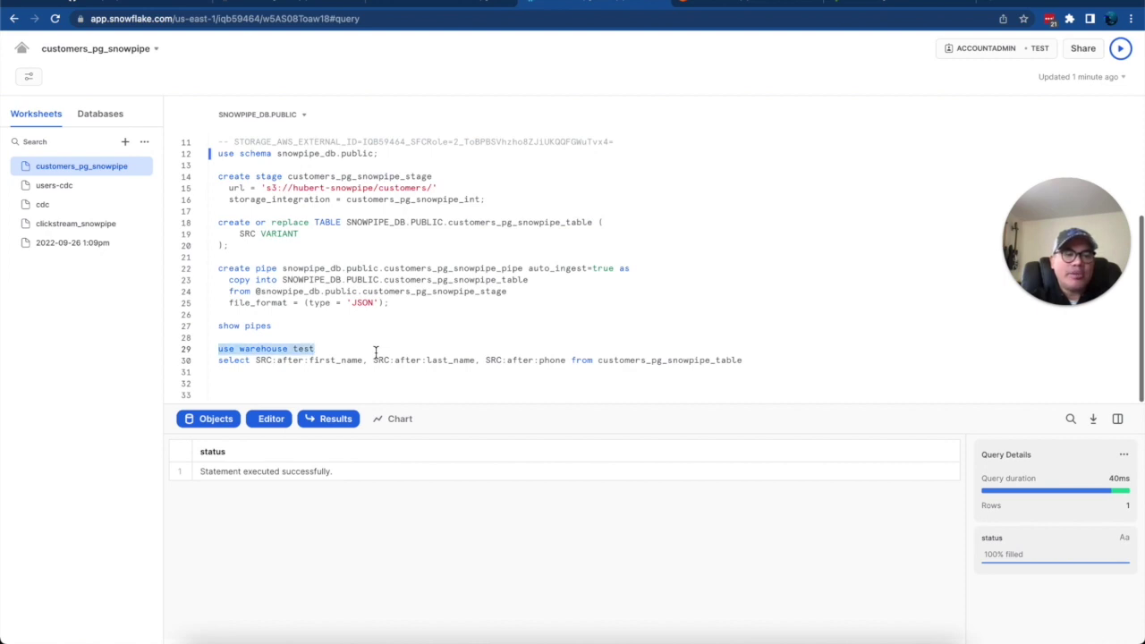
key("ctrl+Return")
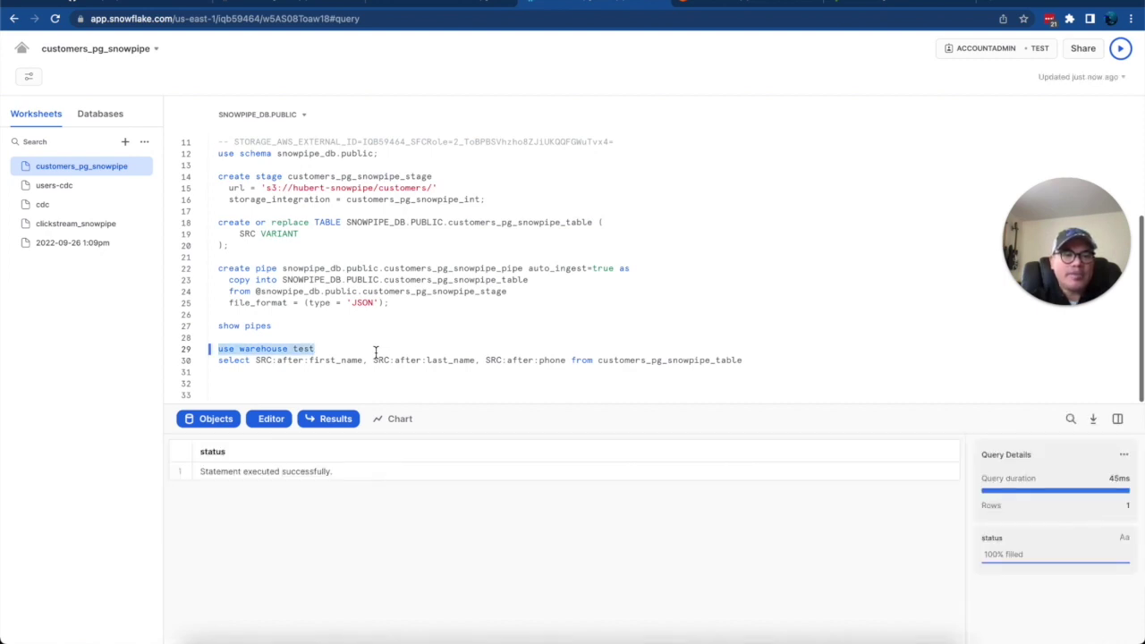
Run only the select statement that returns first_name, last_name and phone from customers_pg_snowpipe_table
key("End")
key("Down")
key("End")
key("shift+Home")
key("ctrl+Return")
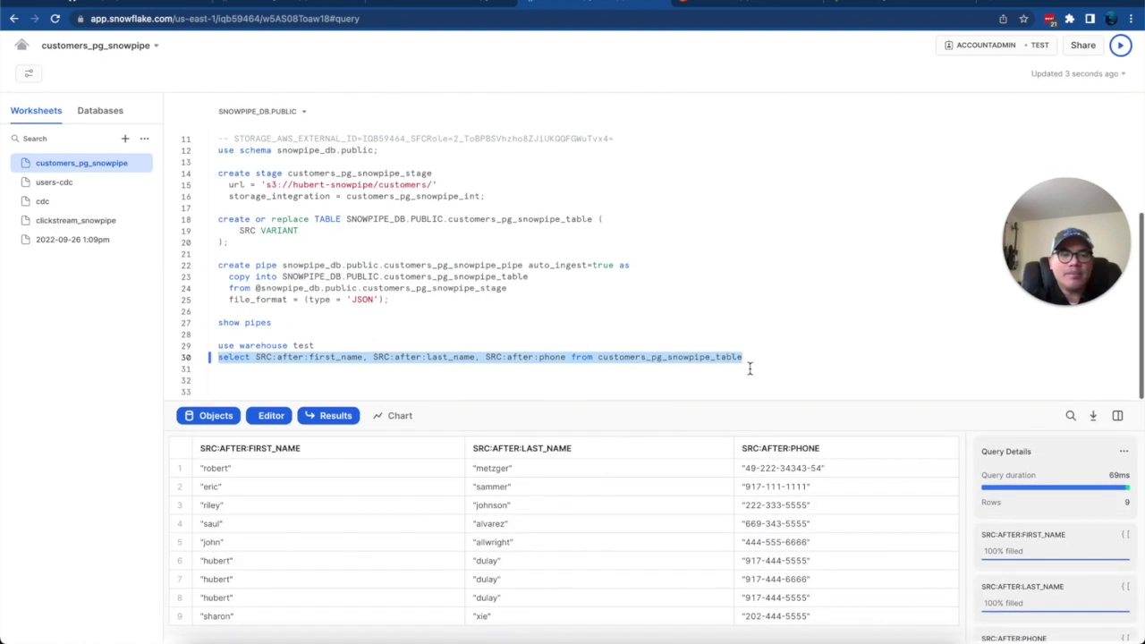
Add several blank lines below the select statement at the end of the worksheet
left_click(764, 361)
key("Return")
key("Return")
key("Return")
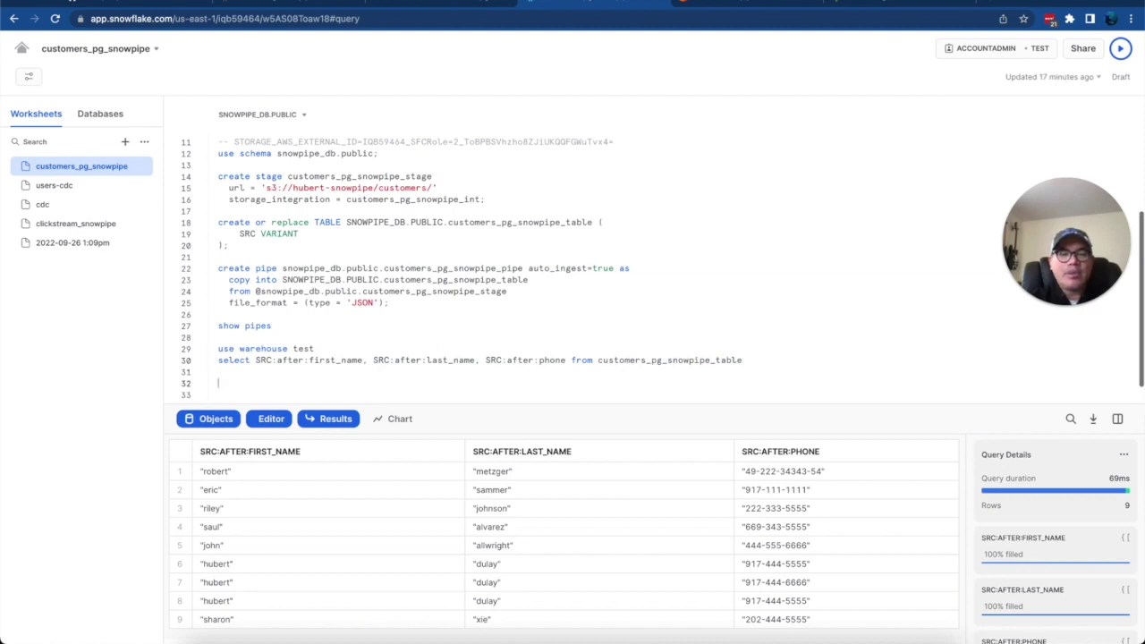
key("Return")
key("Return")
key("Return")
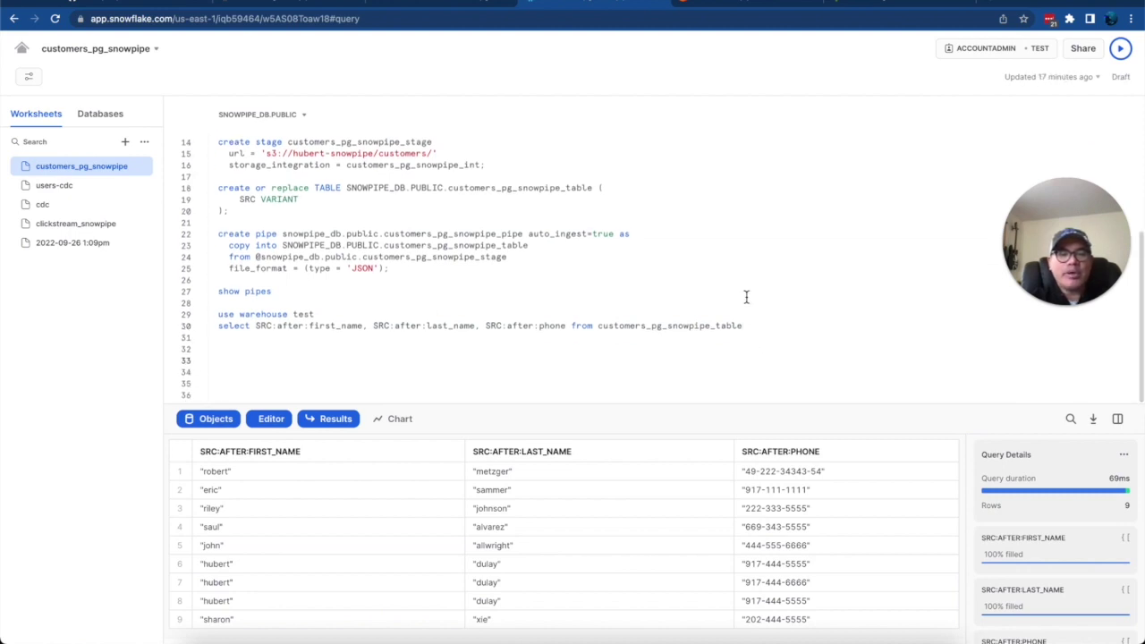
Highlight the customers_pg_snowpipe_table name in the select statement's from clause
left_click(623, 347)
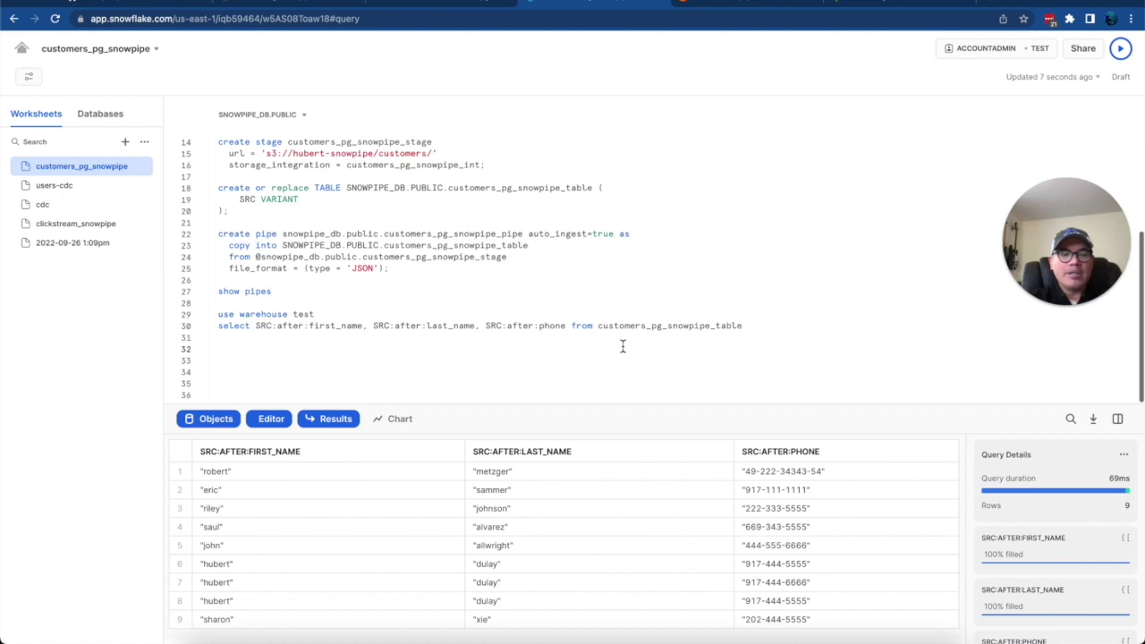
double_click(729, 327)
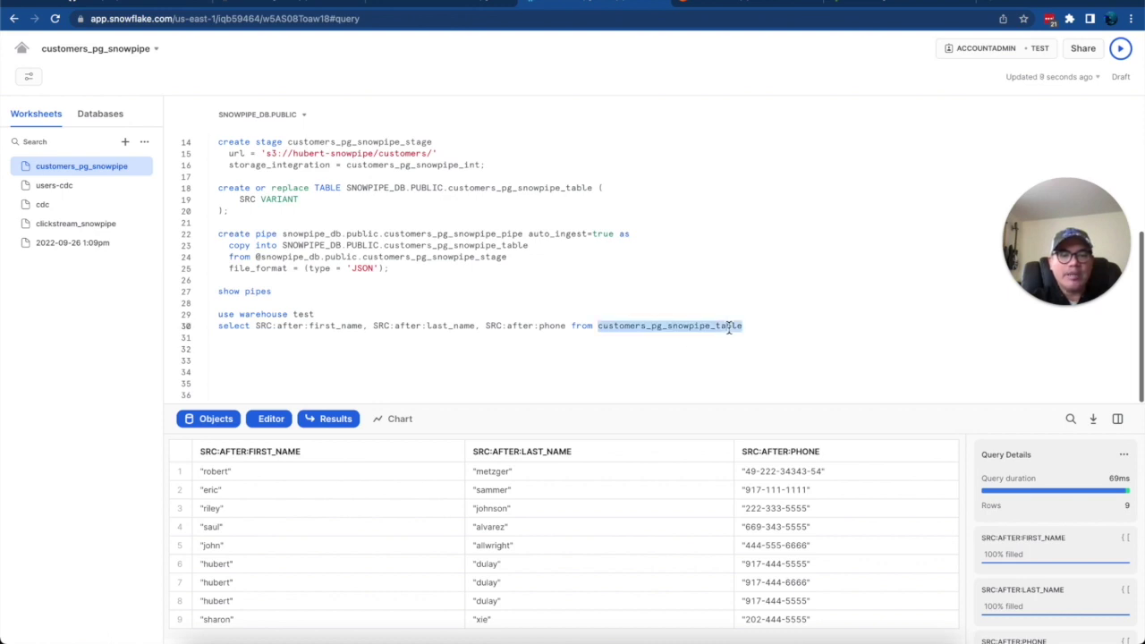
left_click(700, 351)
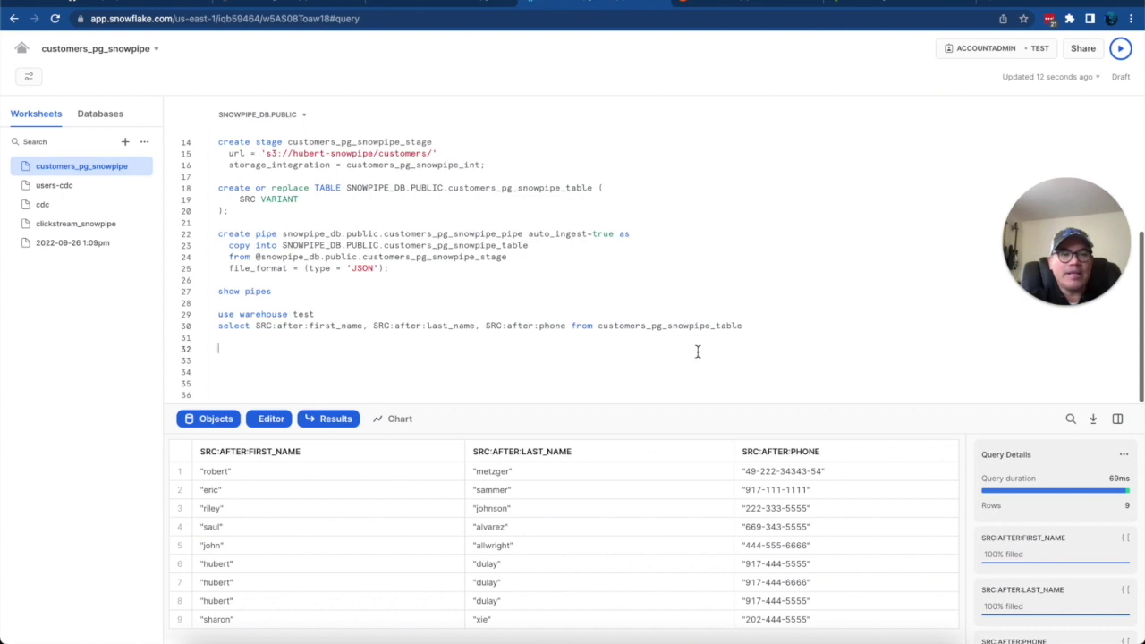
Switch to the decodableco/examples snowflake folder on GitHub and open README-CDC.md
left_click(147, 5)
scroll(543, 322, "down", 10)
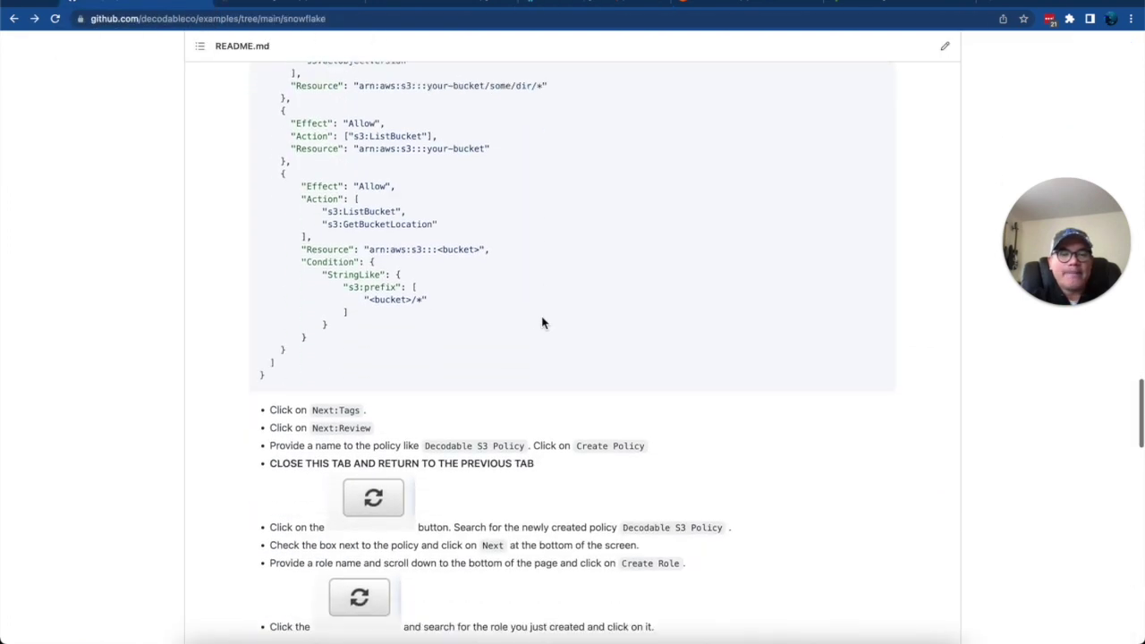
scroll(543, 322, "up", 15)
scroll(546, 324, "down", 8)
scroll(543, 322, "up", 15)
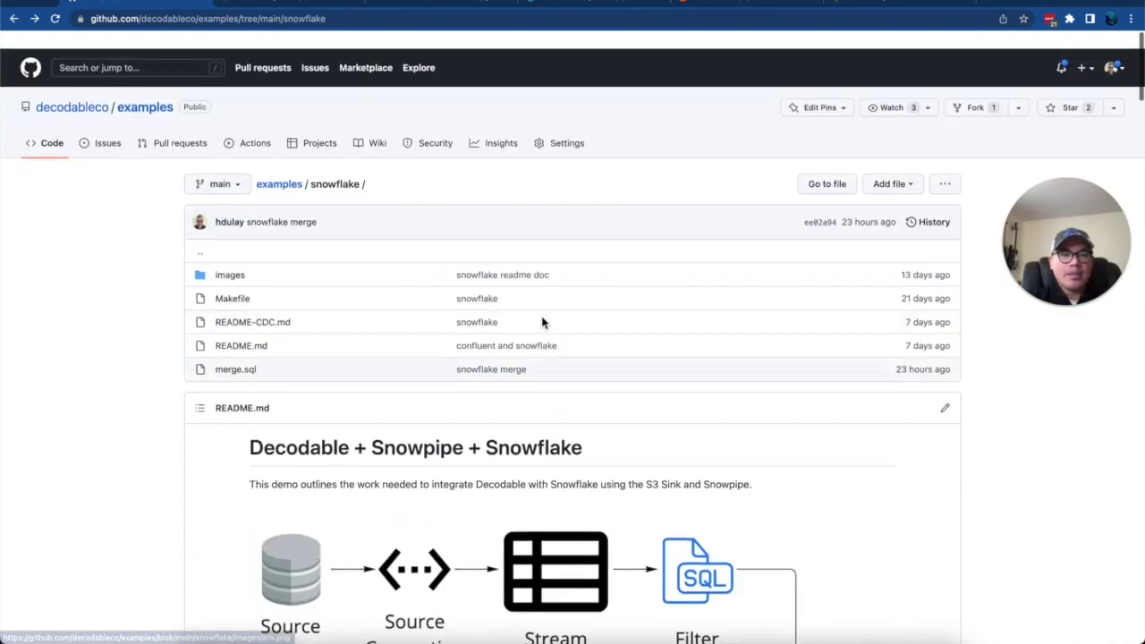
left_click(251, 307)
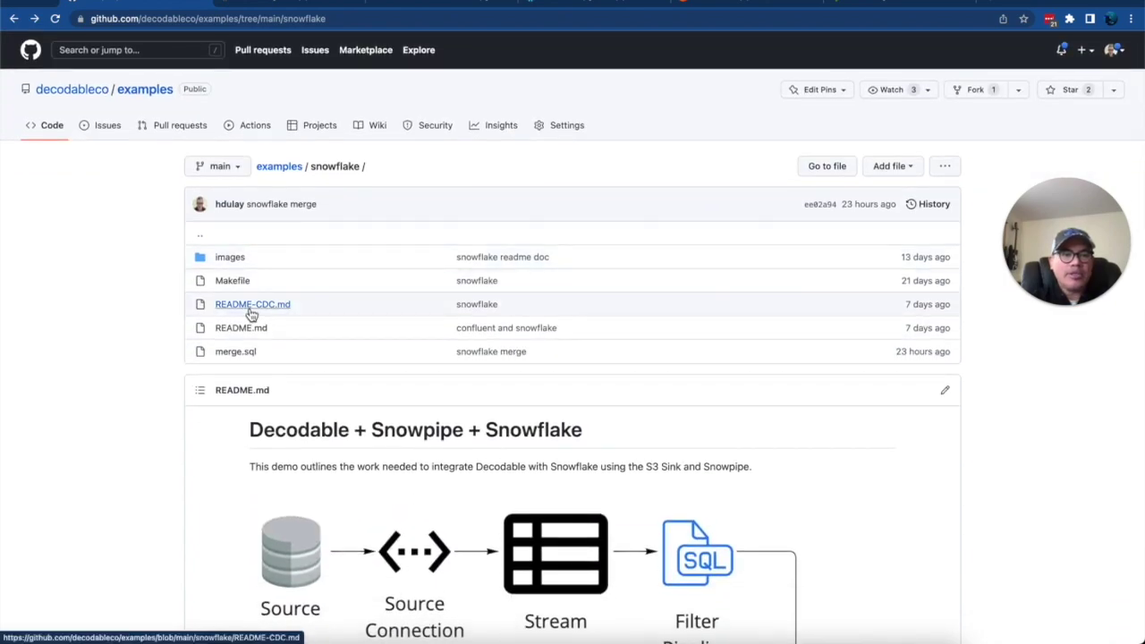
Highlight the TO_APPEND(customers) sample query and the Step 2 pipeline template that dematerializes the change stream
scroll(584, 289, "down", 1)
scroll(583, 294, "down", 3)
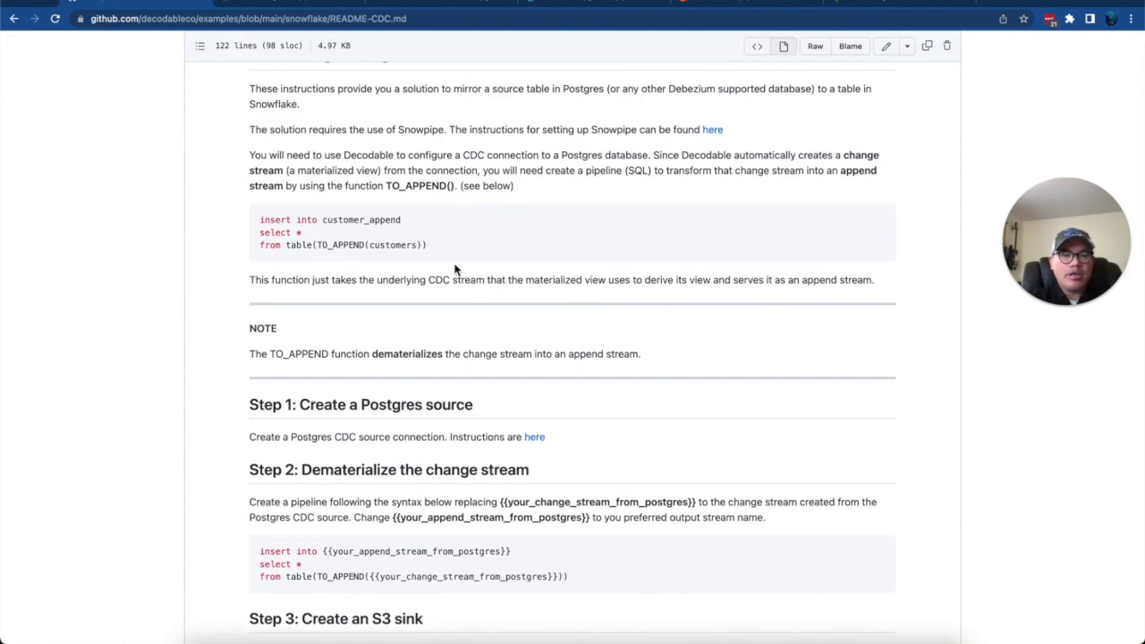
left_click_drag(429, 247, 260, 228)
scroll(470, 337, "down", 3)
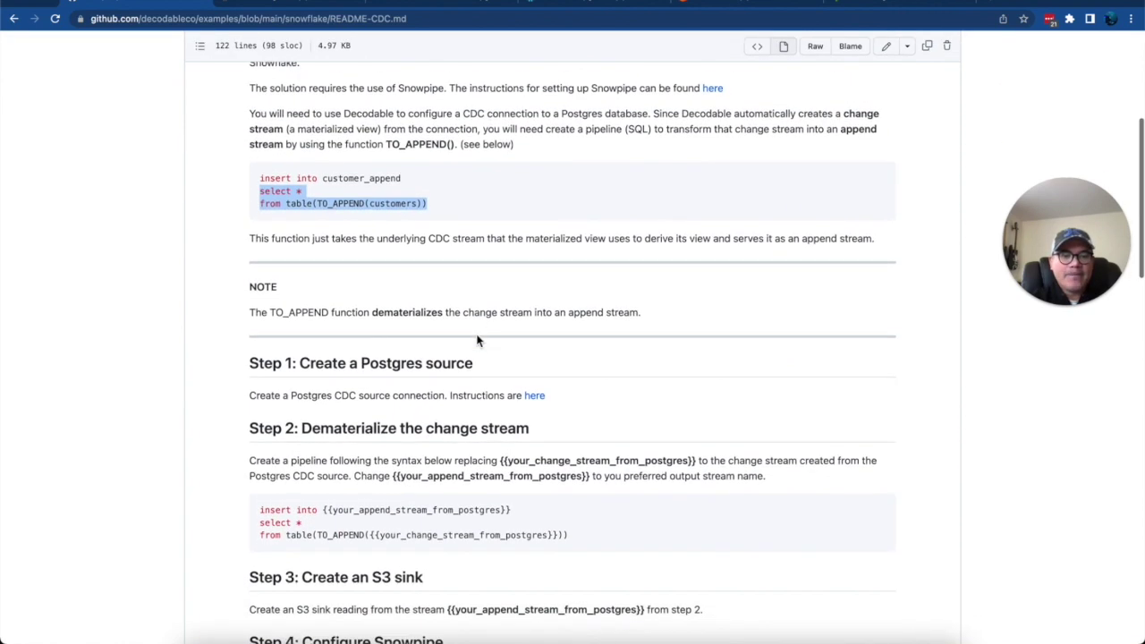
scroll(477, 340, "down", 1)
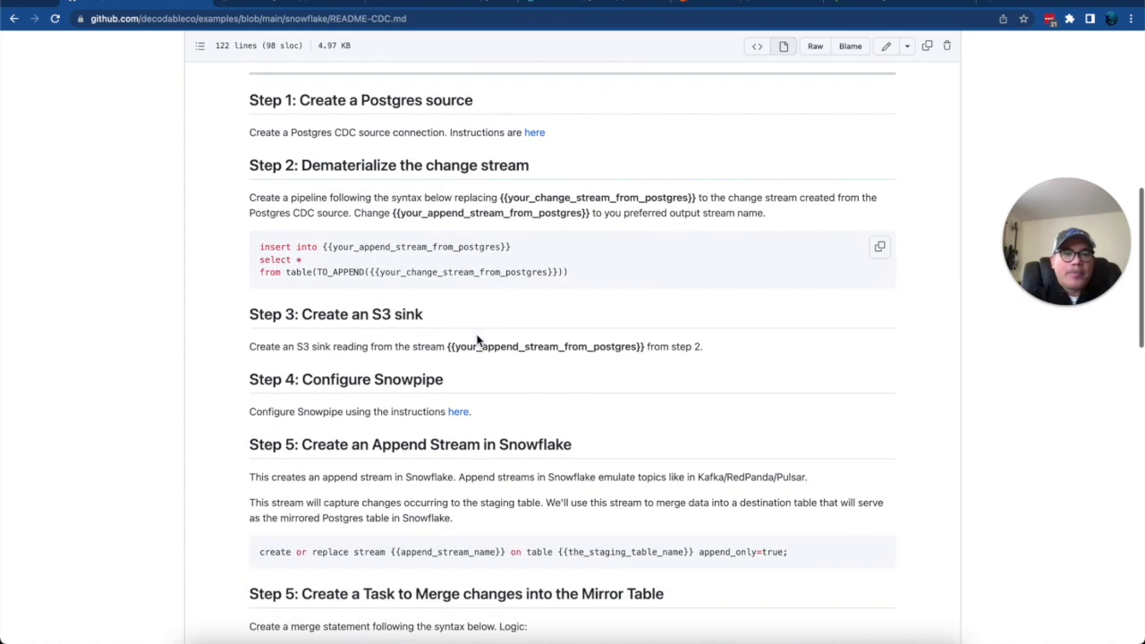
left_click_drag(582, 277, 328, 253)
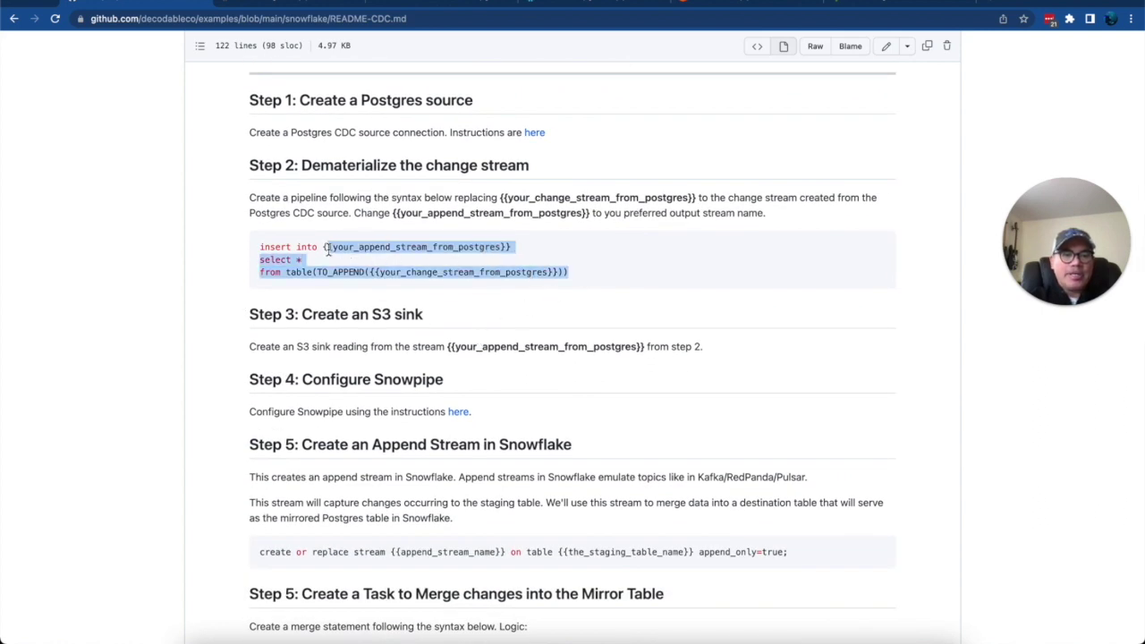
Copy the README's create or replace stream template for append streams and paste it below the select statement in the Snowflake worksheet
scroll(515, 319, "down", 1)
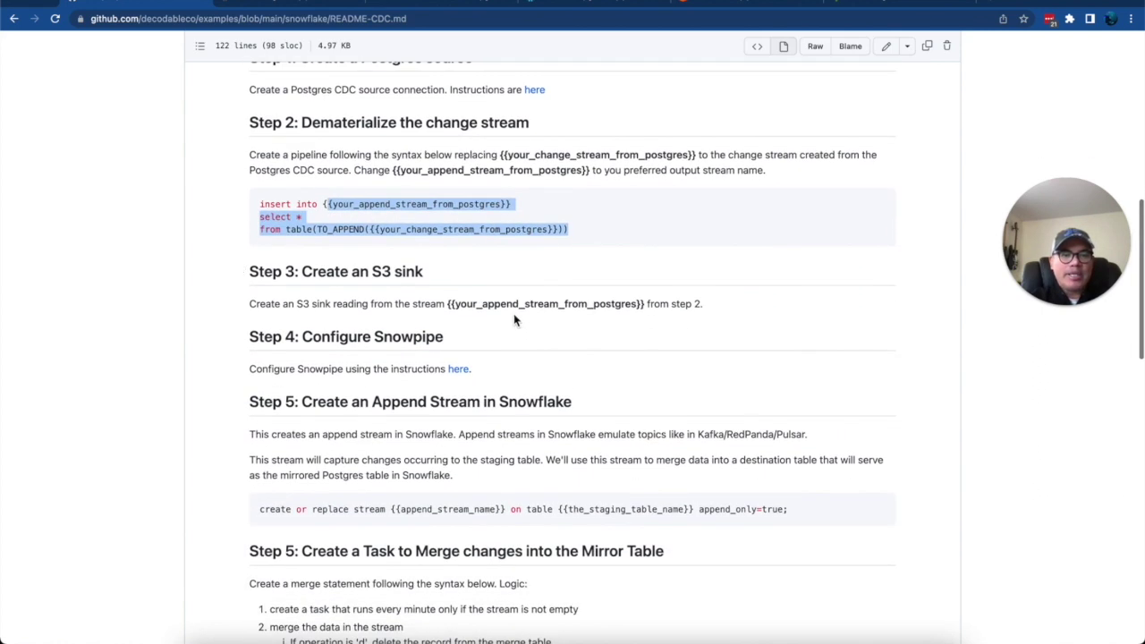
scroll(514, 319, "down", 1)
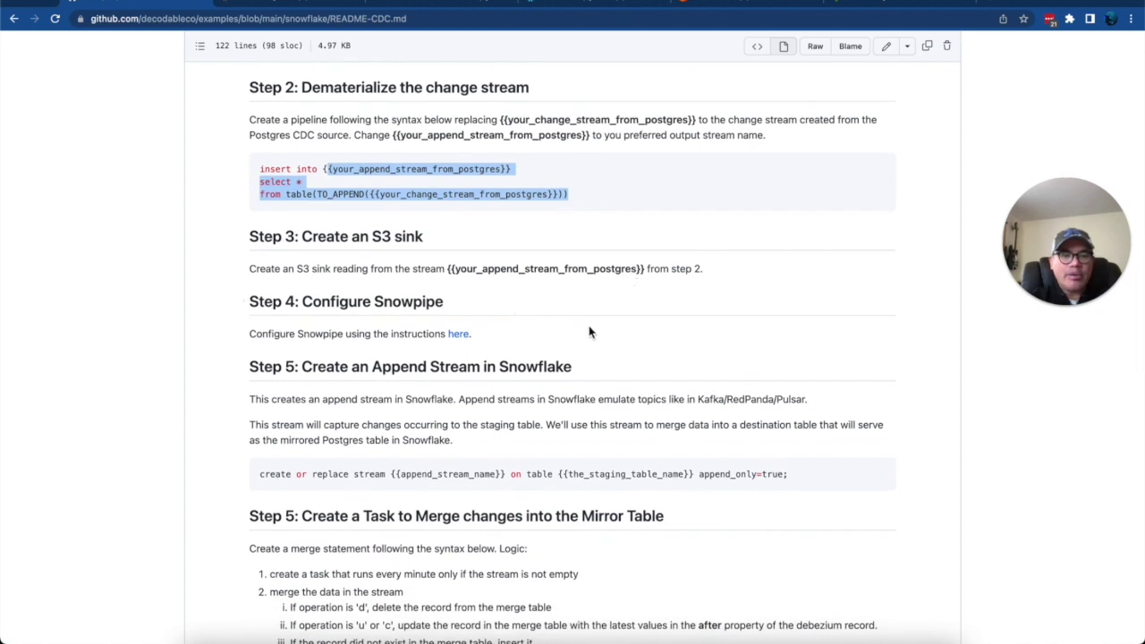
scroll(567, 344, "down", 2)
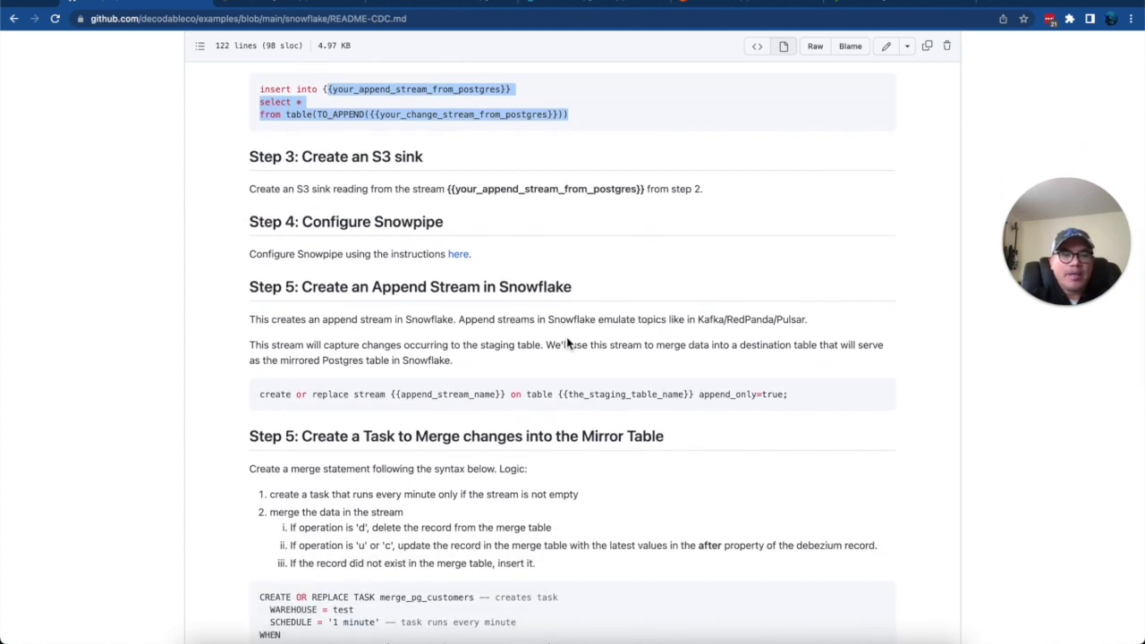
scroll(567, 343, "down", 2)
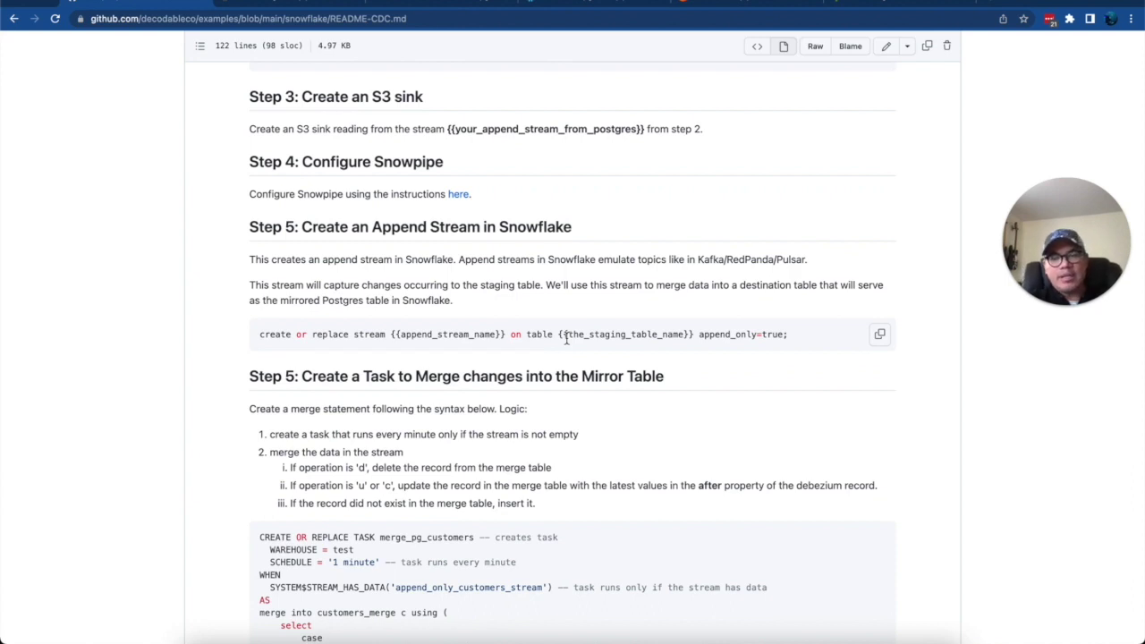
left_click(882, 336)
left_click(577, 7)
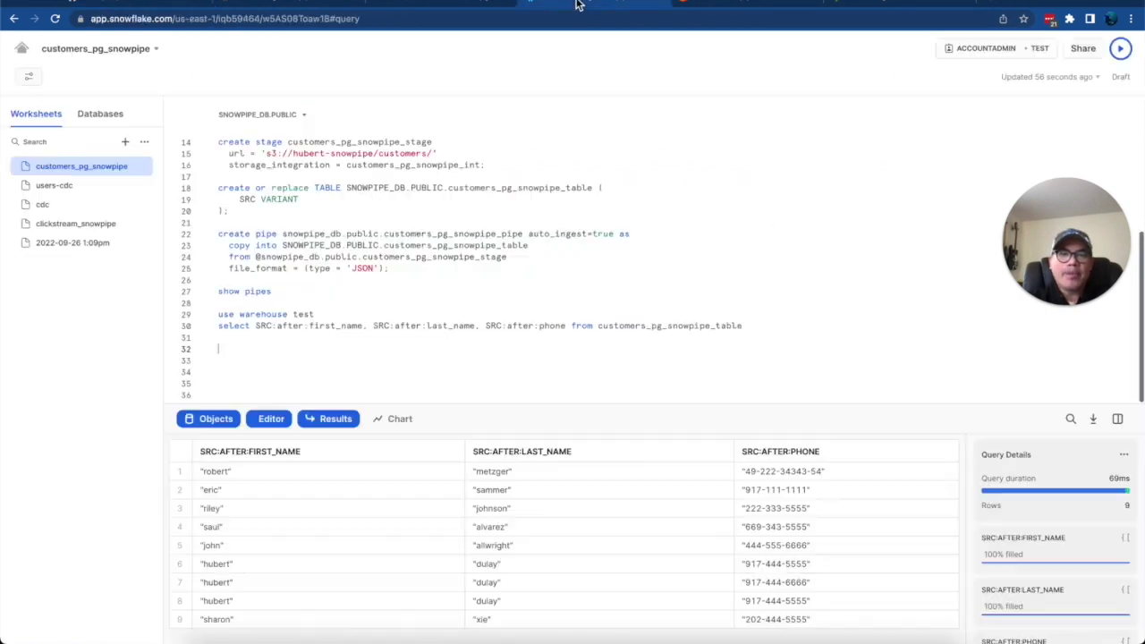
left_click(385, 359)
key("ctrl+v")
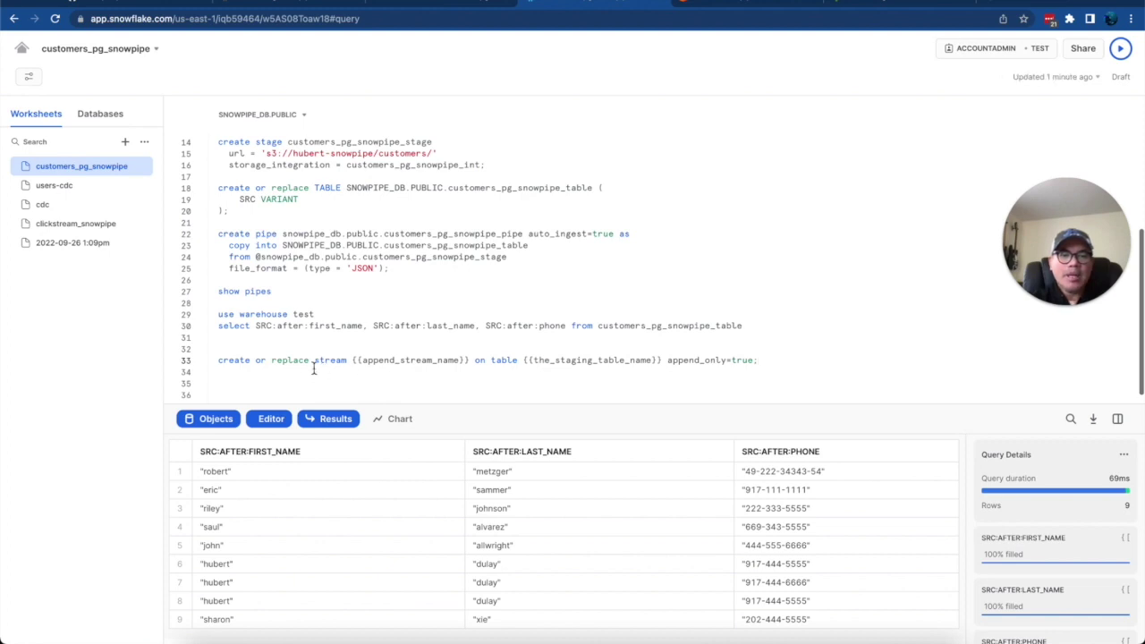
Replace the append stream name placeholder in the create or replace stream statement with customers_pg_snowpipe_stream
double_click(666, 325)
left_click_drag(470, 360, 354, 359)
key("super+v")
key("BackSpace")
key("BackSpace")
key("BackSpace")
key("BackSpace")
key("BackSpace")
key("BackSpace")
type("_stream")
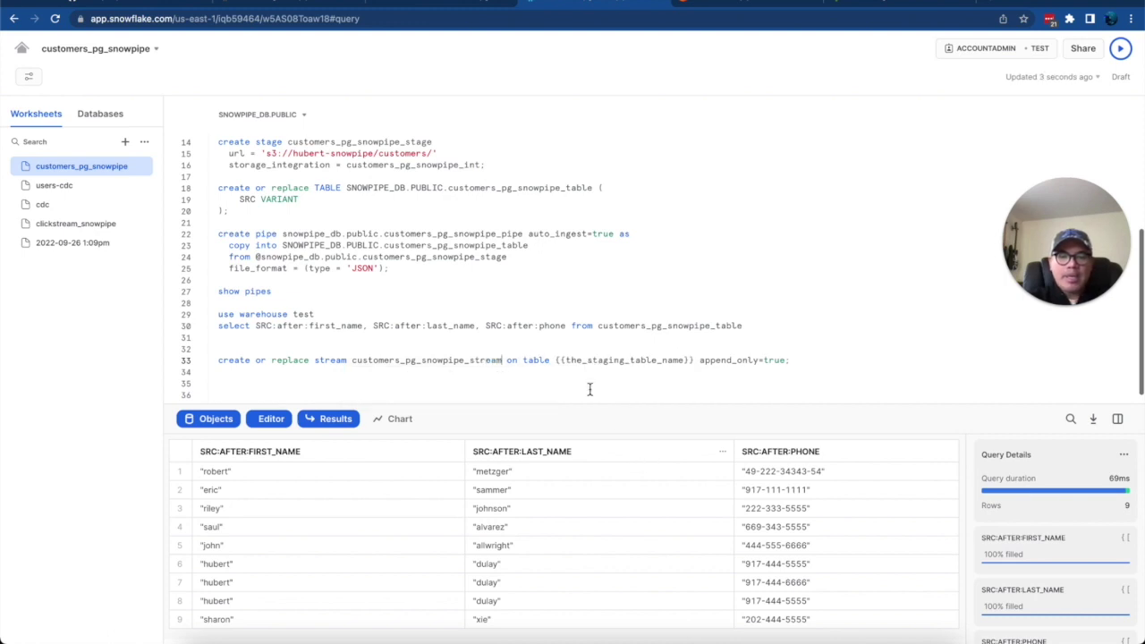
Replace the staging table placeholder in the stream statement with customers_pg_snowpipe_table, copied from the select statement
double_click(642, 327)
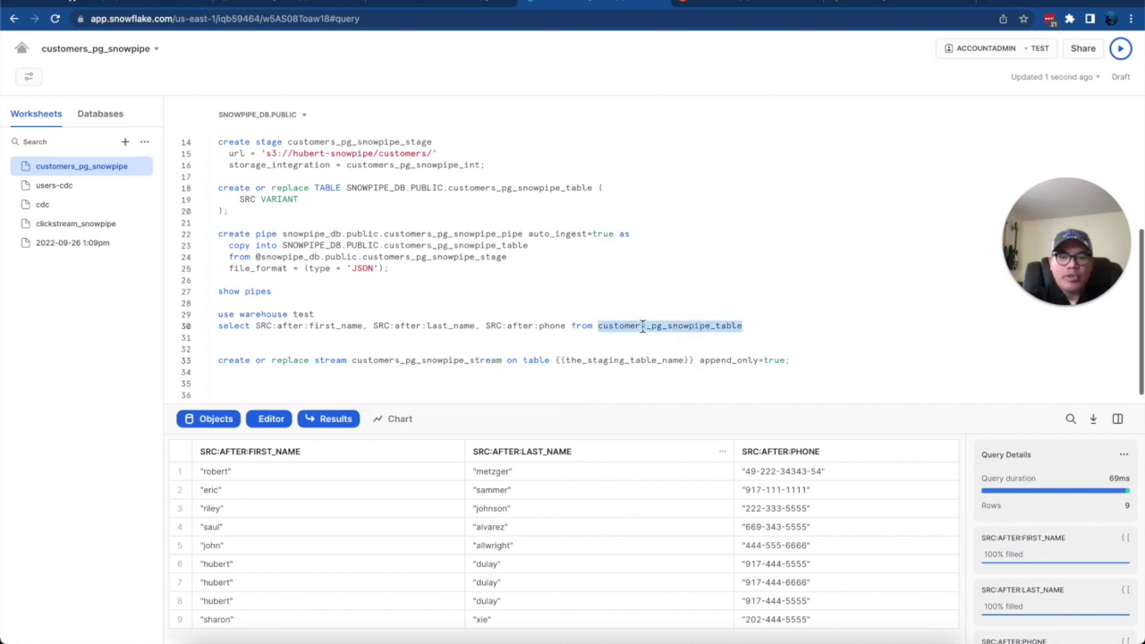
left_click(557, 361)
left_click_drag(557, 361, 694, 362)
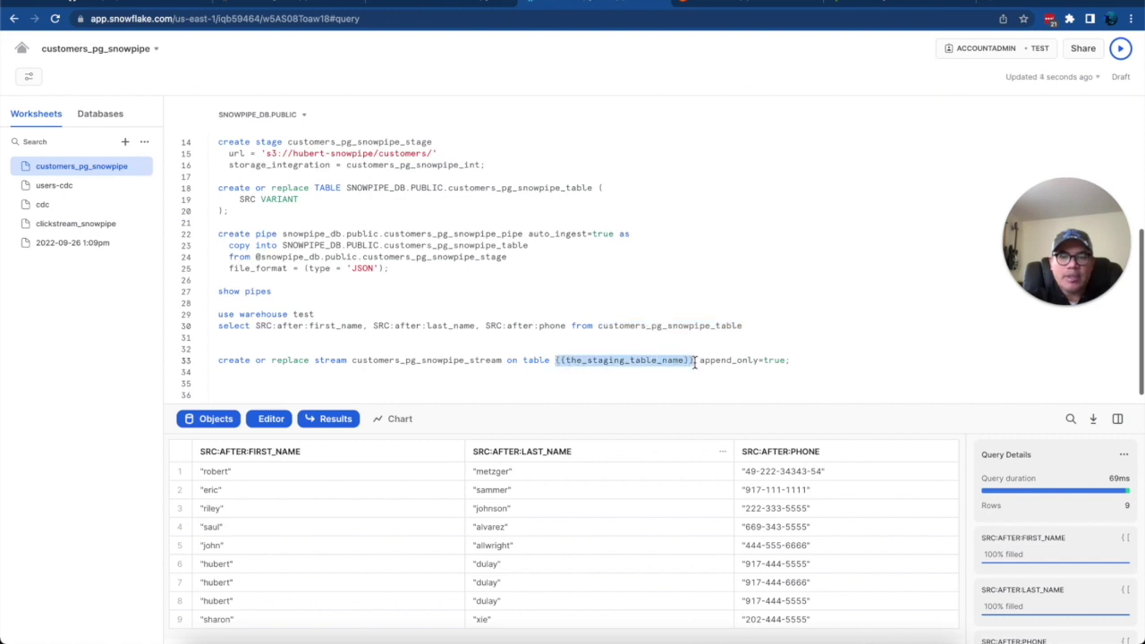
double_click(731, 327)
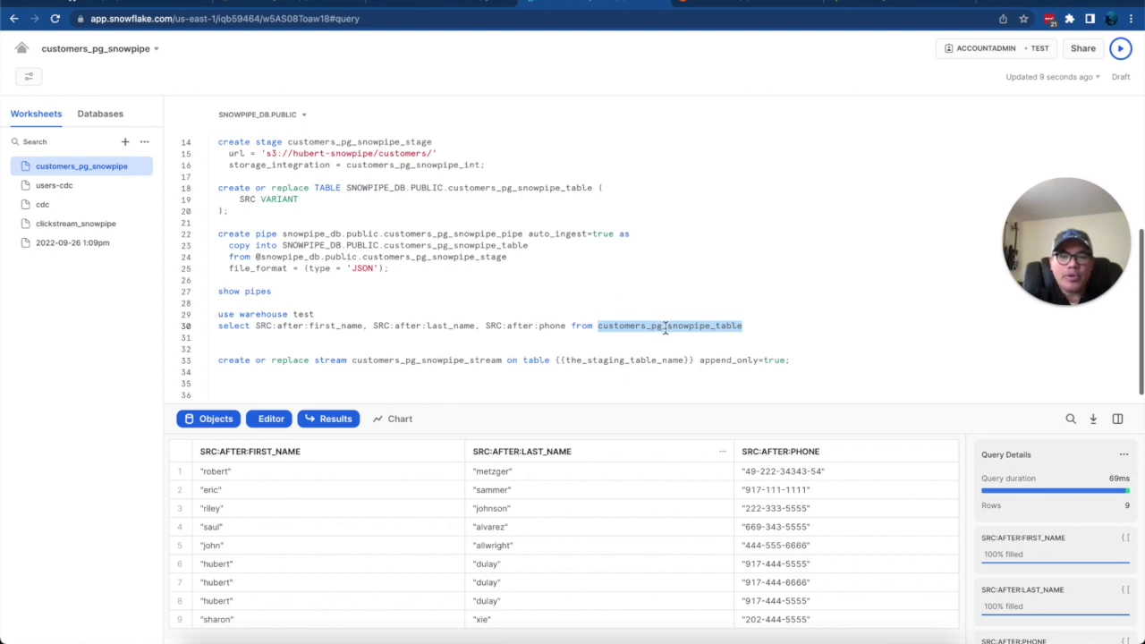
left_click_drag(695, 360, 558, 360)
key("ctrl+v")
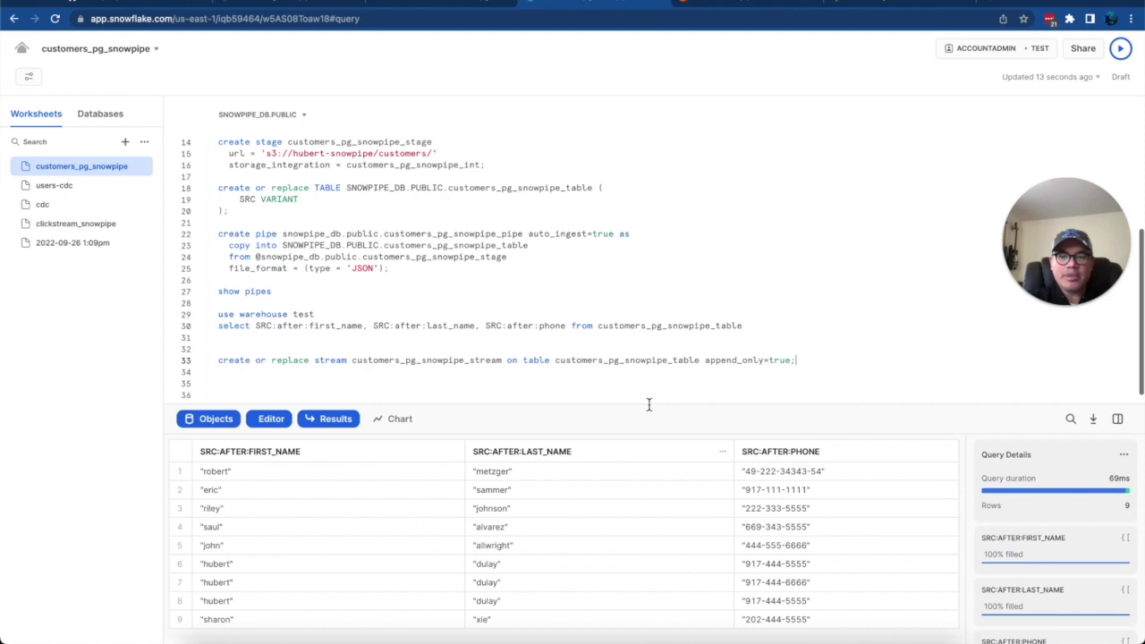
Run the create or replace stream statement and place the cursor on an empty line below it
key("ctrl+Return")
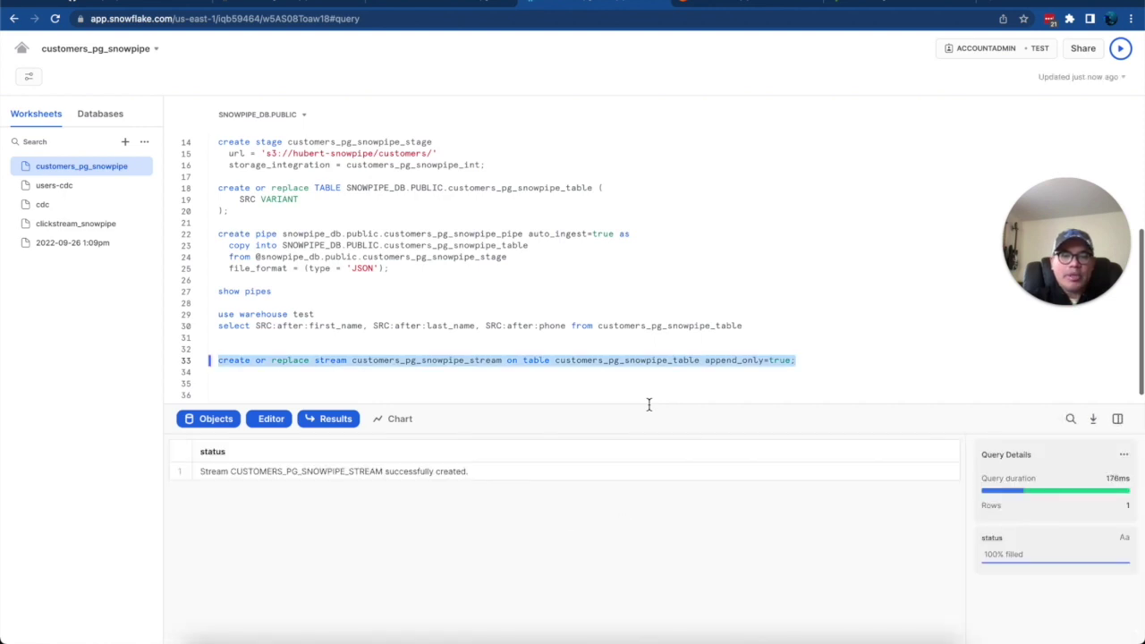
key("Right")
key("Down")
key("Down")
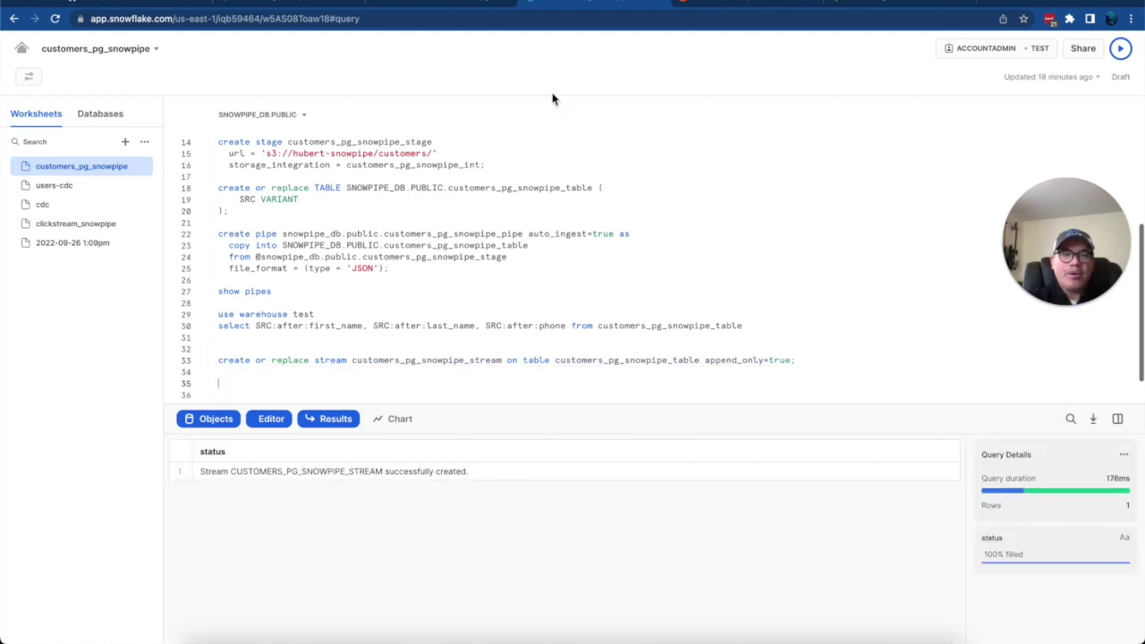
Copy the README-CDC.md Step 5 merge_pg_customers task template from GitHub and paste it below the stream statement in the Snowflake worksheet
left_click(98, 7)
scroll(429, 376, "down", 5)
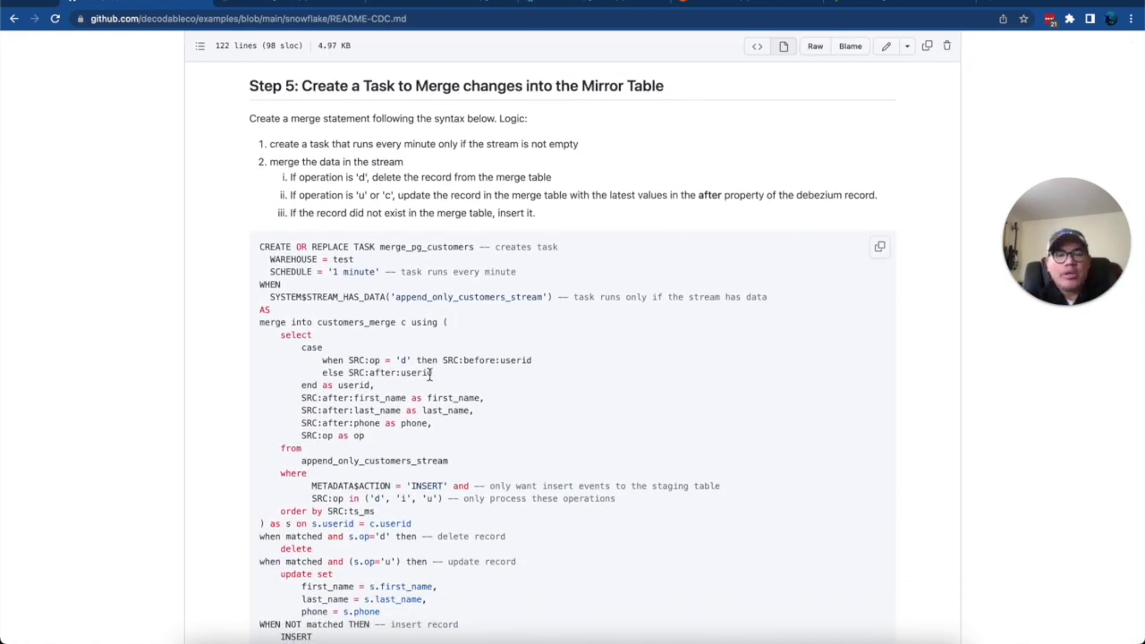
scroll(430, 374, "down", 3)
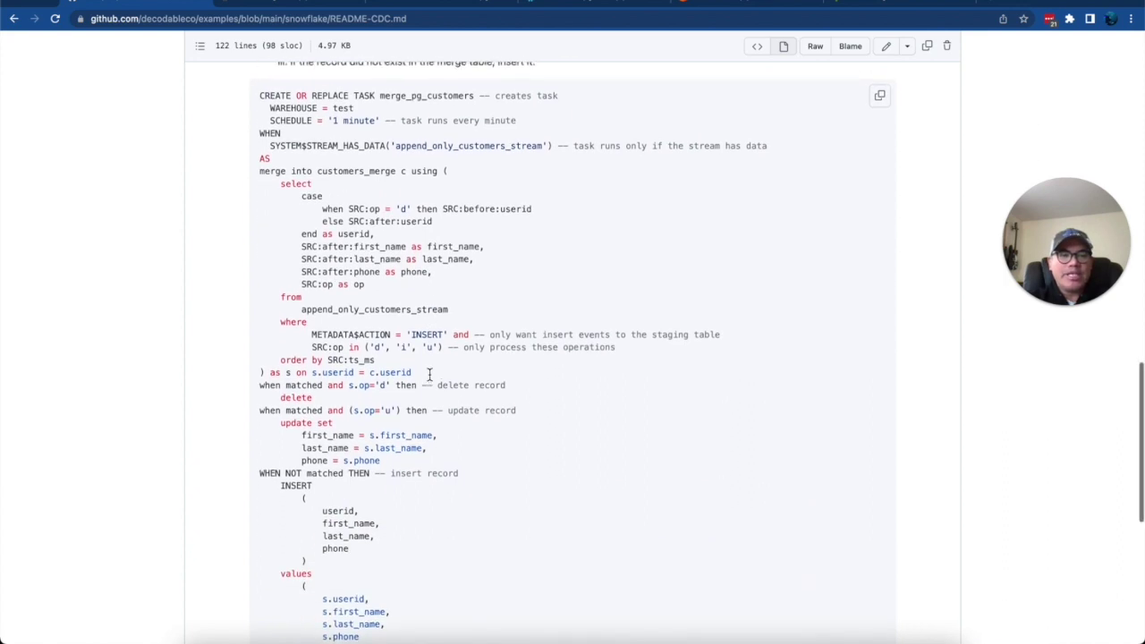
scroll(428, 374, "up", 2)
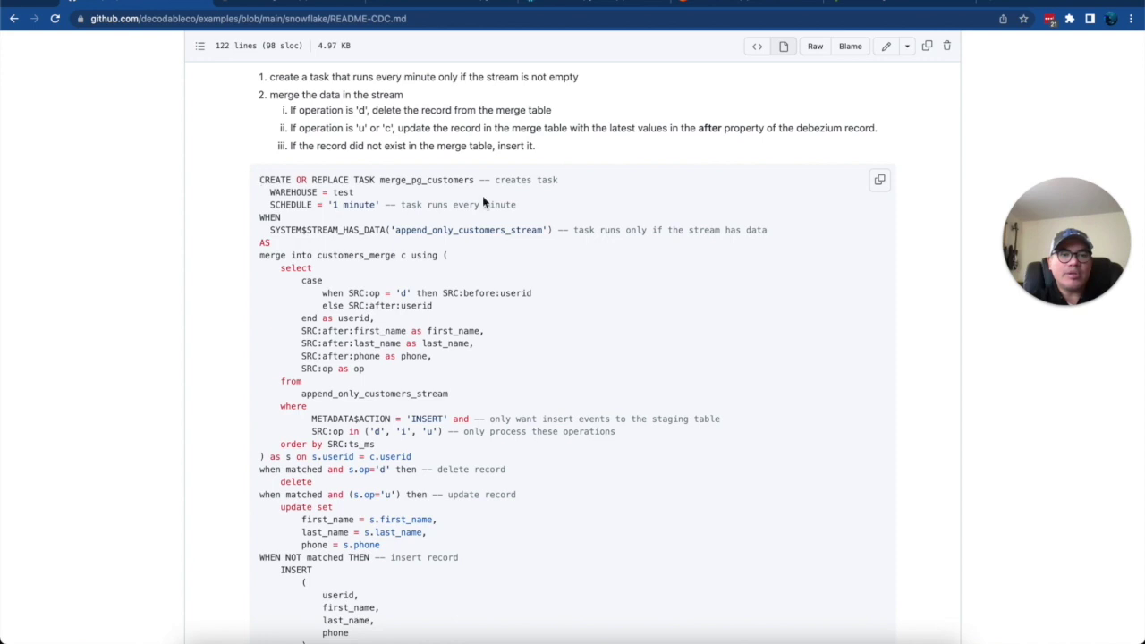
left_click(884, 185)
left_click(550, 5)
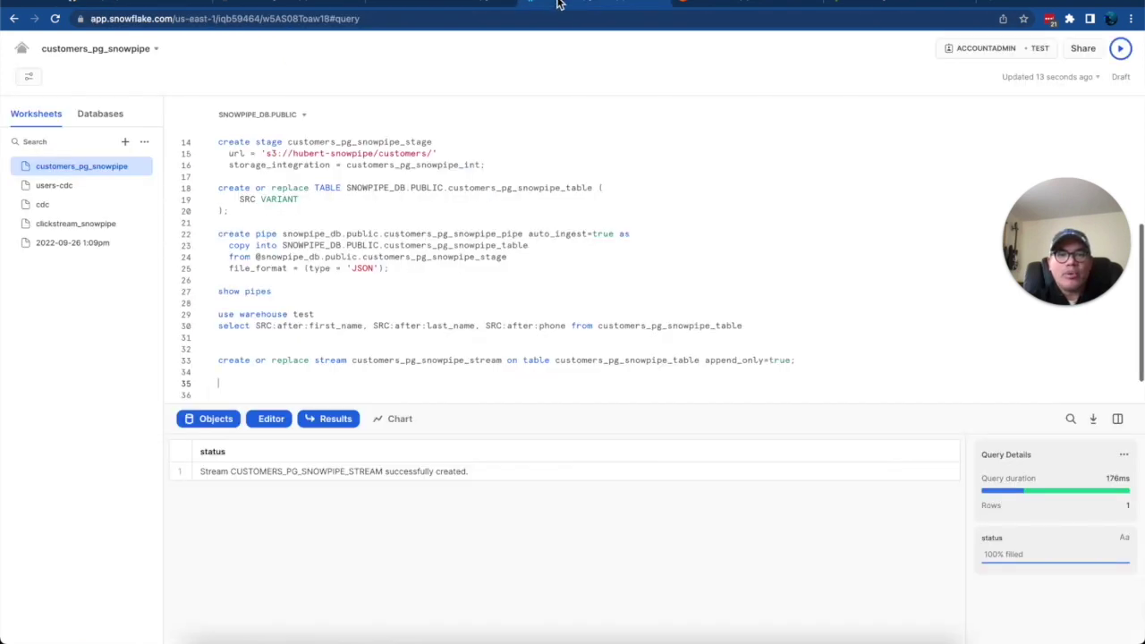
left_click(302, 374)
key("super+v")
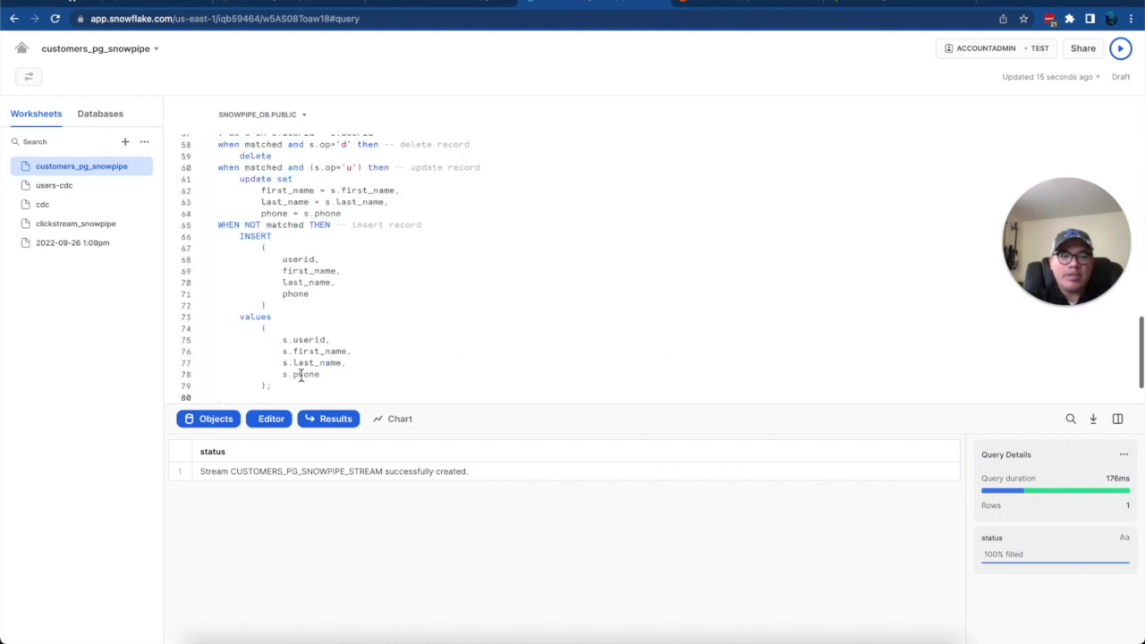
Enlarge the worksheet's editor area and add a "-- CDC" comment line above the create or replace task statement
left_click_drag(455, 427, 438, 539)
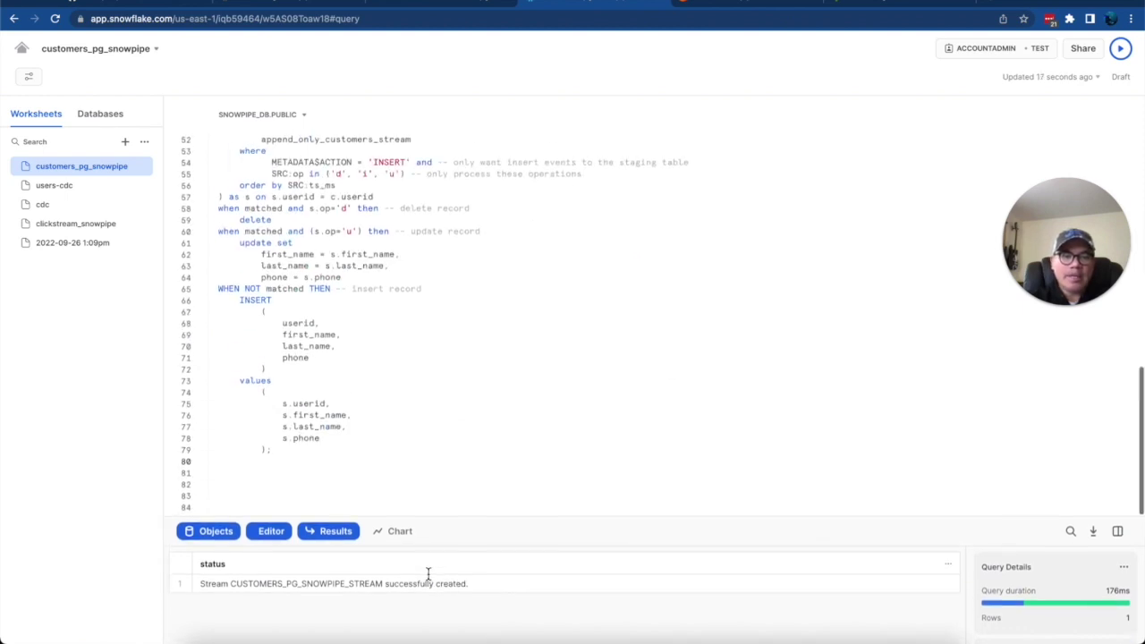
scroll(497, 390, "up", 5)
scroll(497, 390, "up", 1)
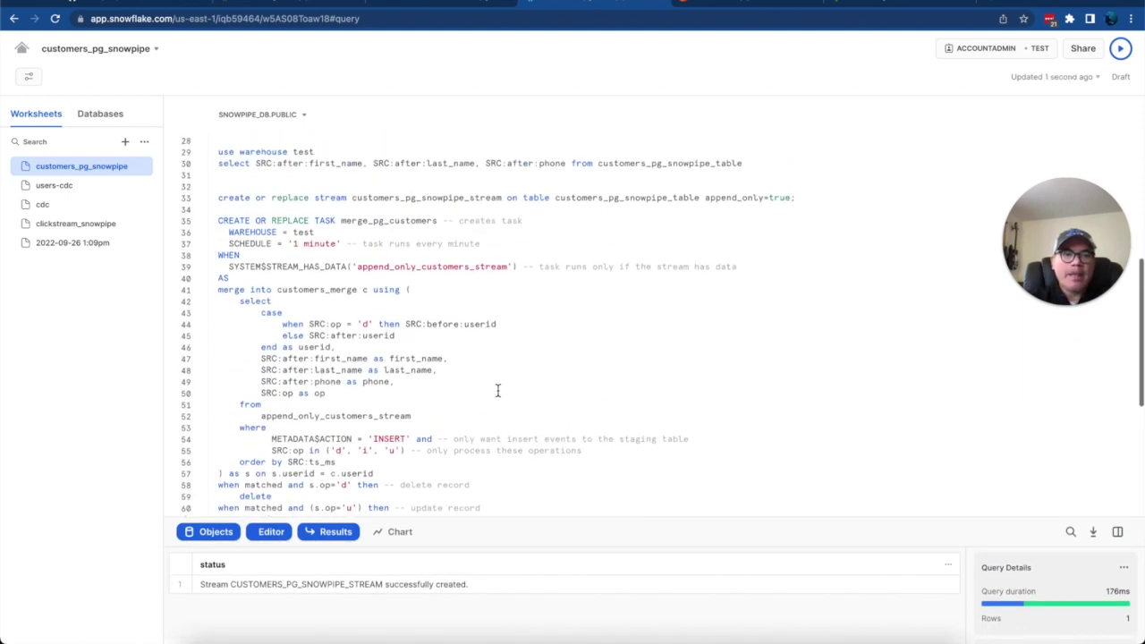
left_click(443, 209)
key("Return")
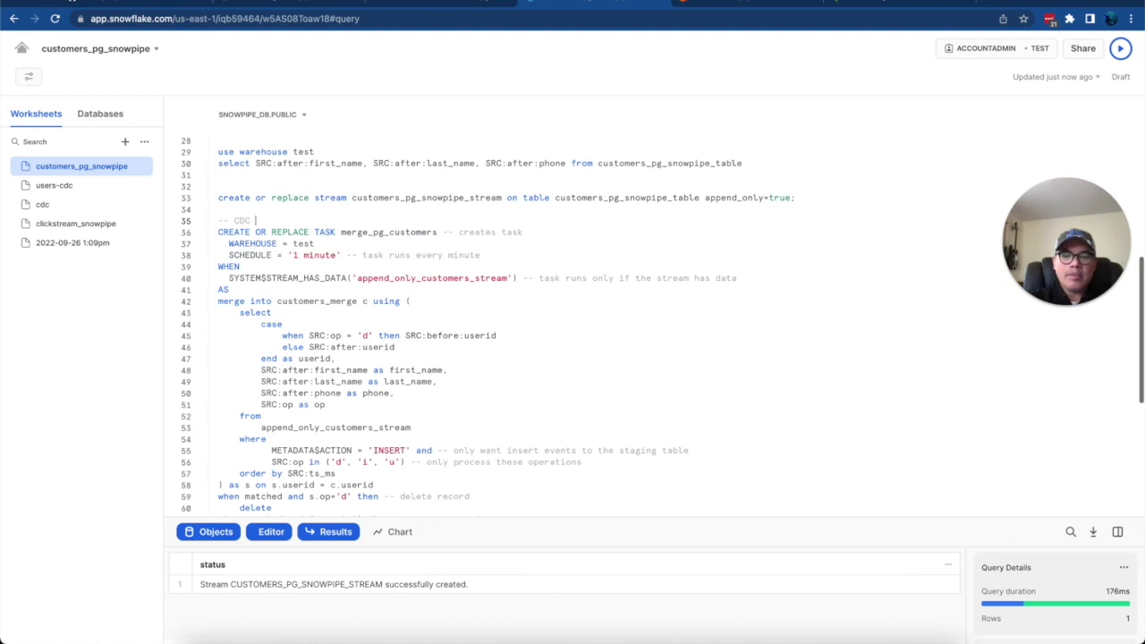
Highlight the create task line, the task name merge_pg_customers, the warehouse line and the schedule line in turn
left_click(550, 235)
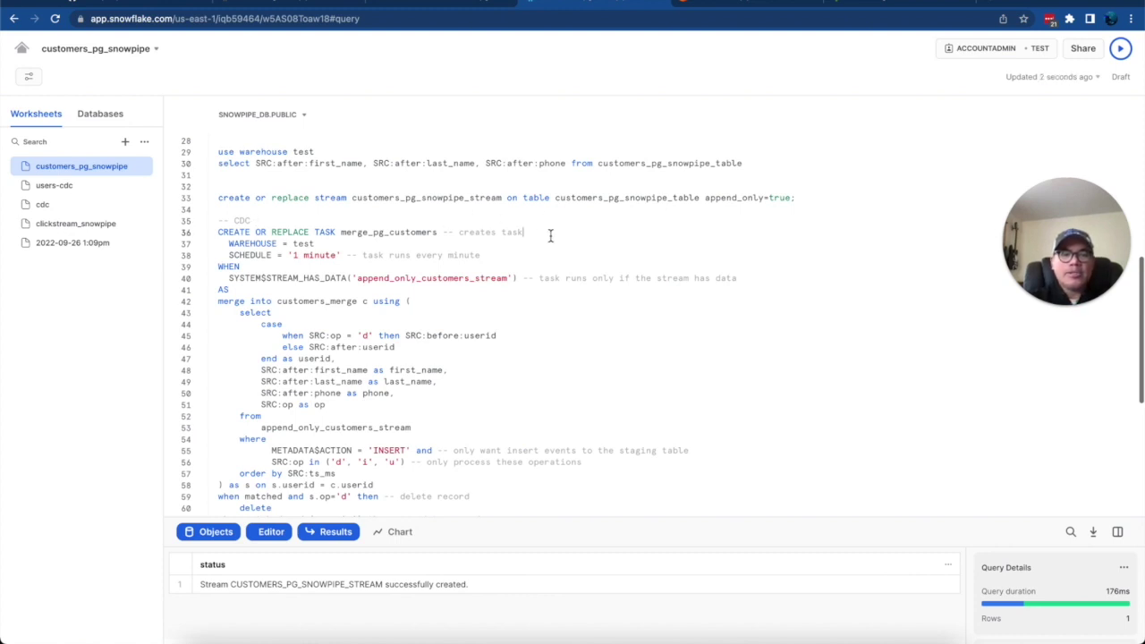
key("super+Left")
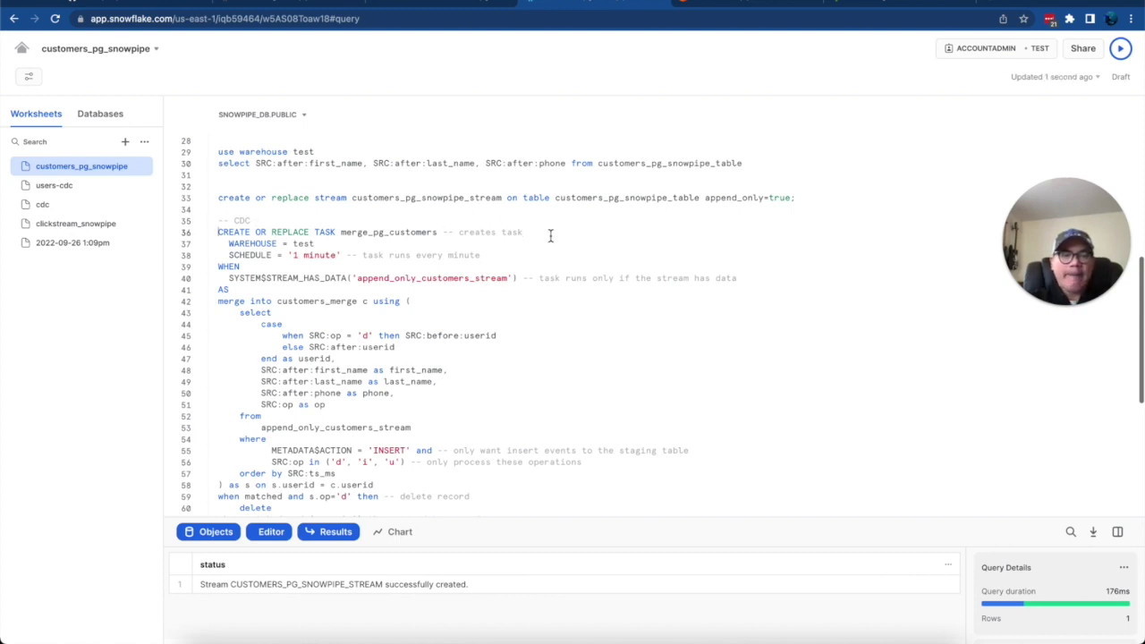
key("shift+super+Right")
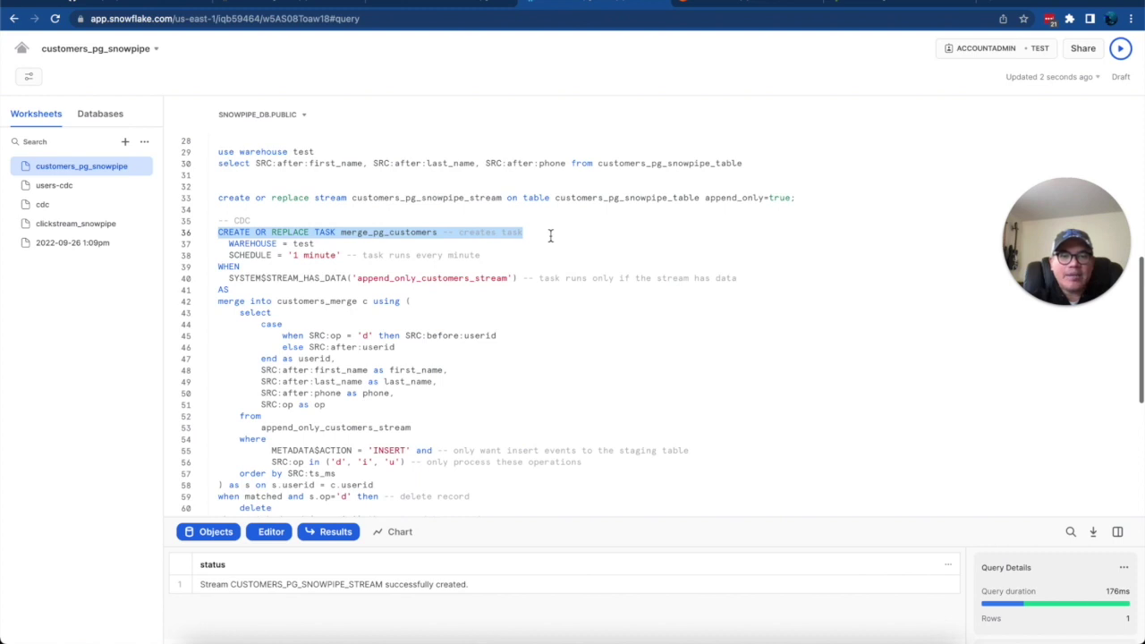
double_click(407, 233)
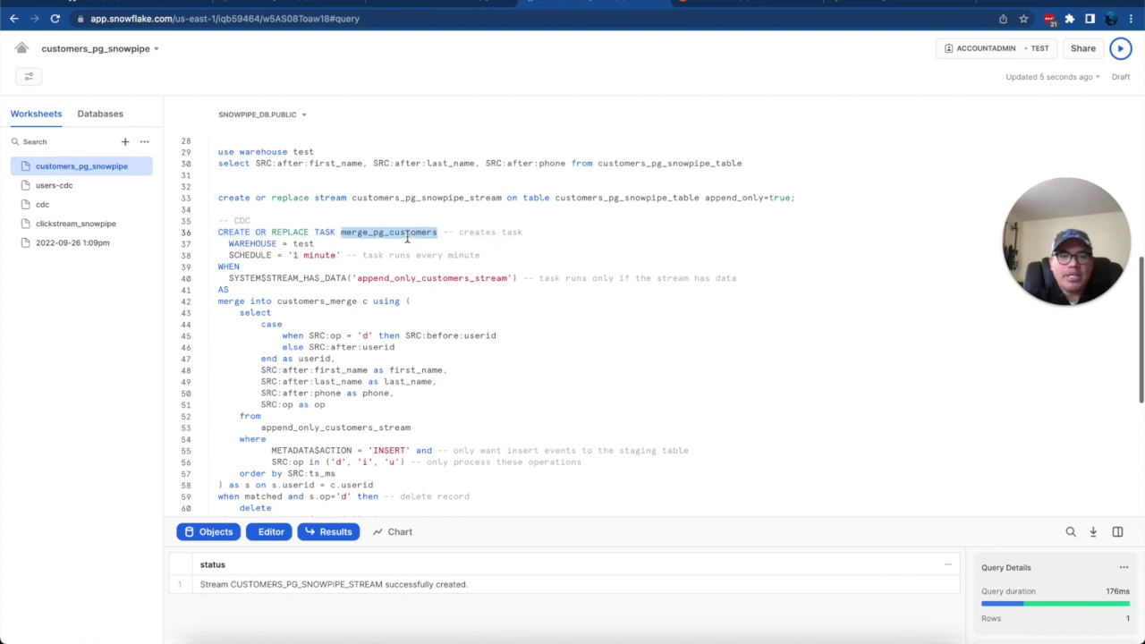
left_click(330, 244)
triple_click(330, 244)
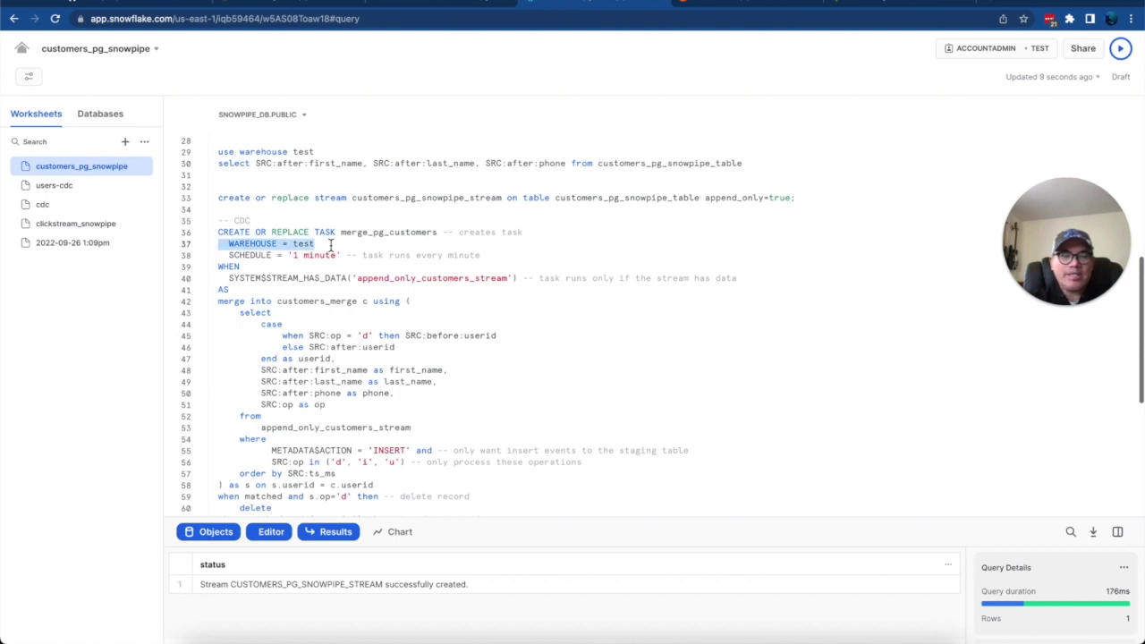
left_click(500, 257)
triple_click(500, 258)
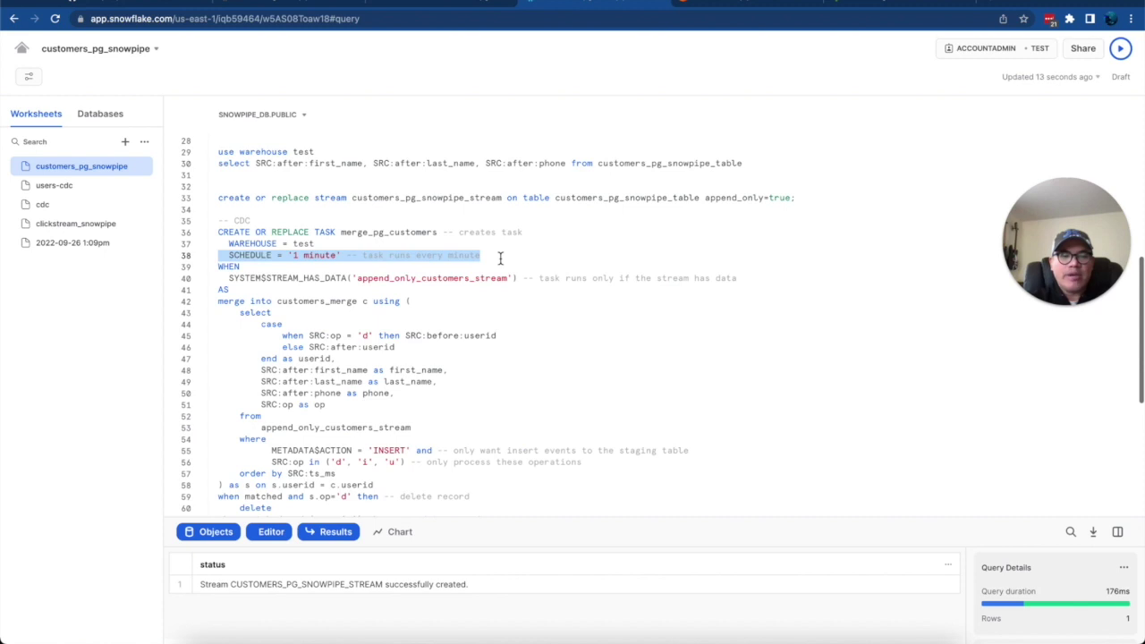
left_click(500, 258)
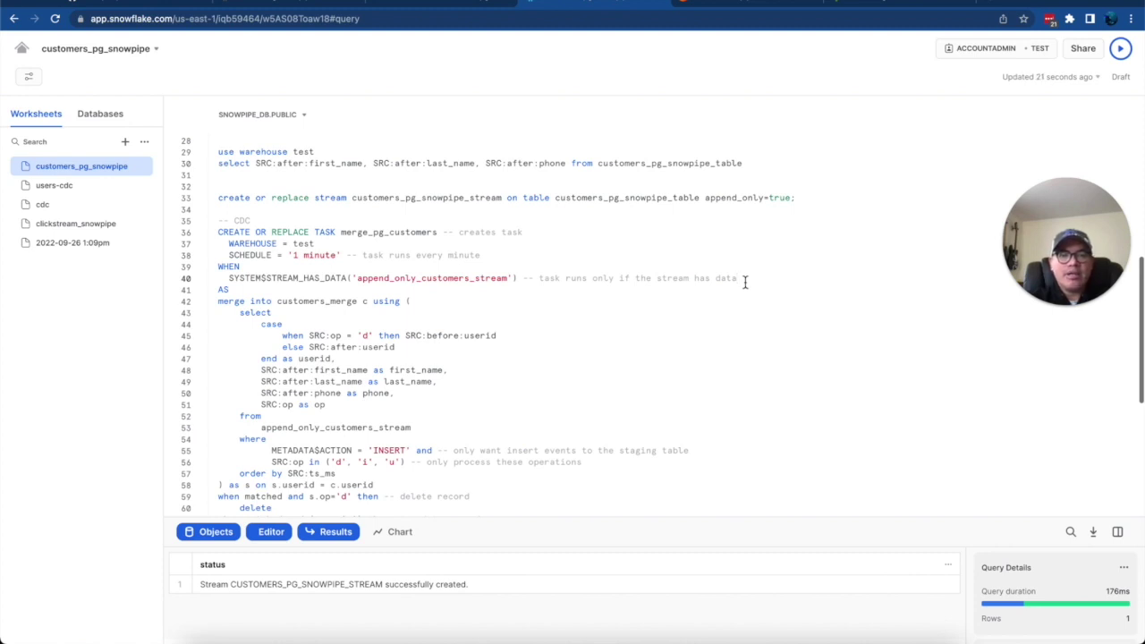
Replace append_only_customers_stream in the task's SYSTEM$STREAM_HAS_DATA condition with customers_pg_snowpipe_stream
double_click(420, 279)
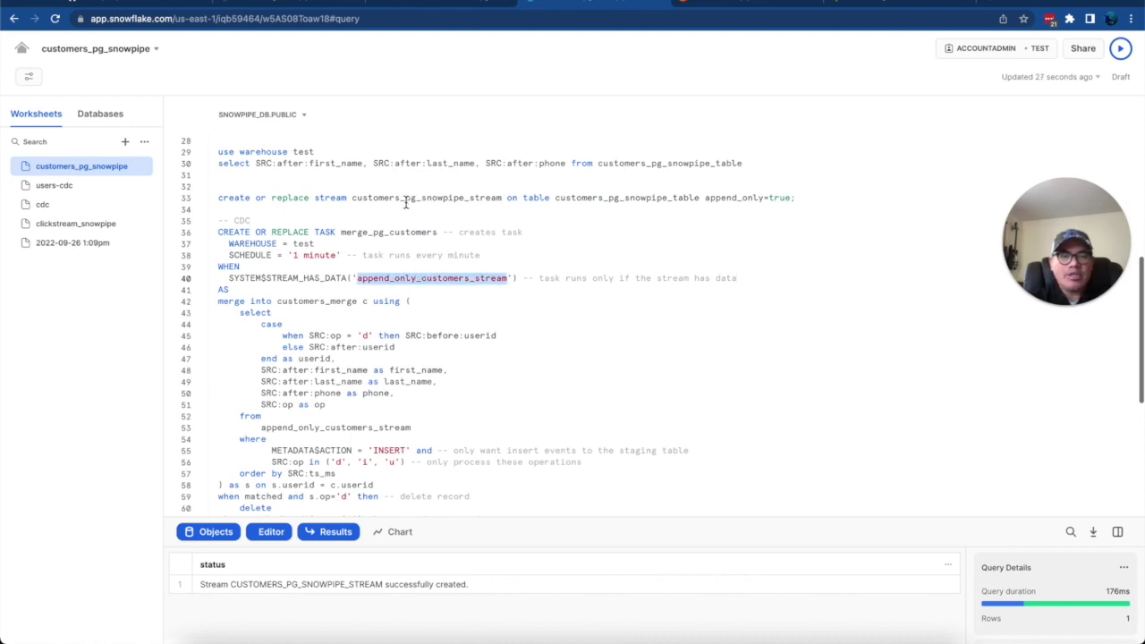
double_click(405, 199)
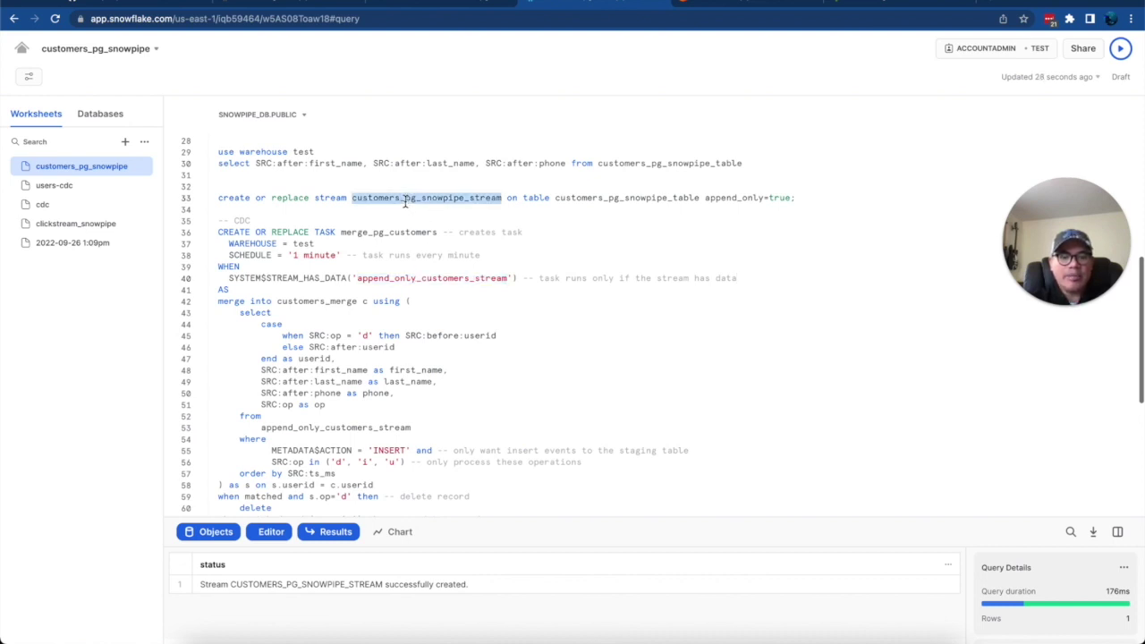
double_click(426, 279)
key("ctrl+v")
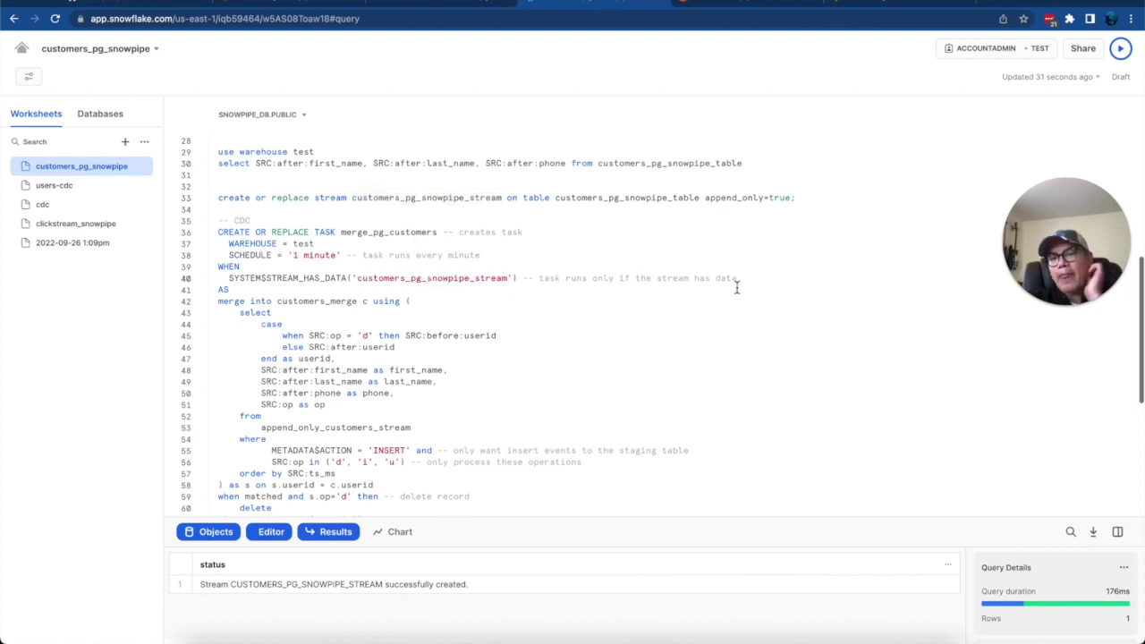
Highlight the stream name in the task condition and stream statement, and the staging table name in the create table statement
double_click(446, 280)
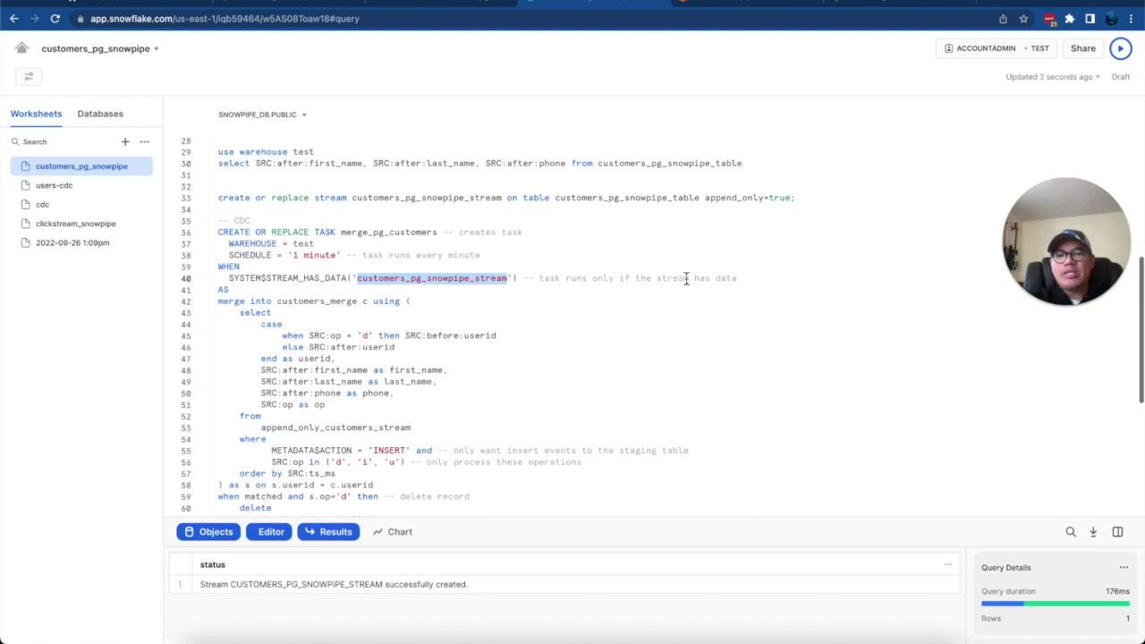
double_click(450, 199)
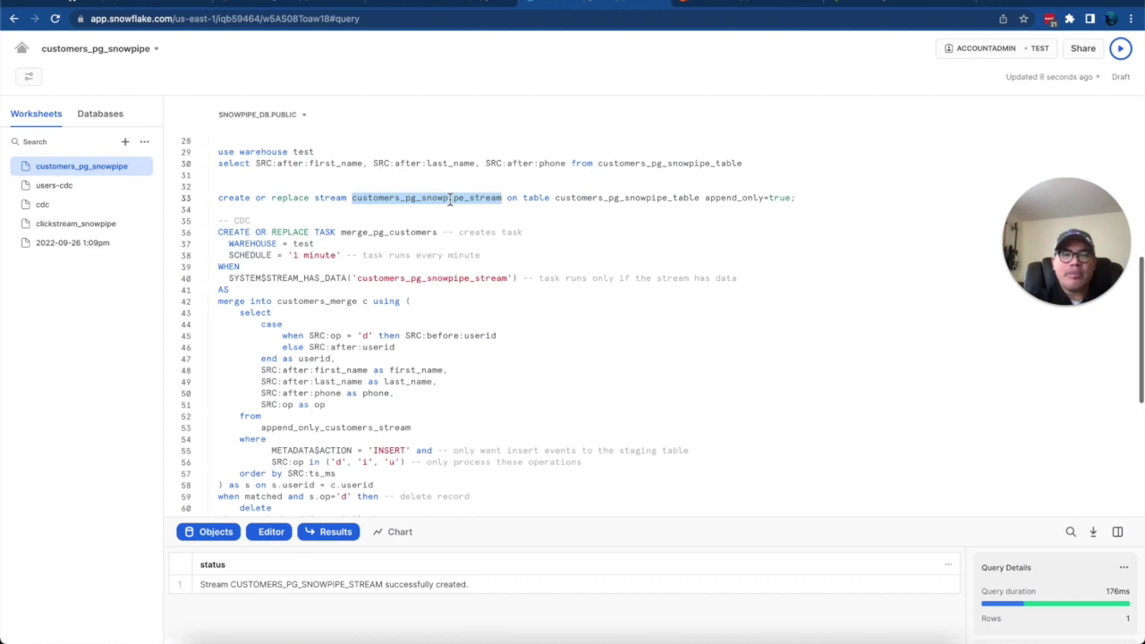
scroll(450, 199, "up", 5)
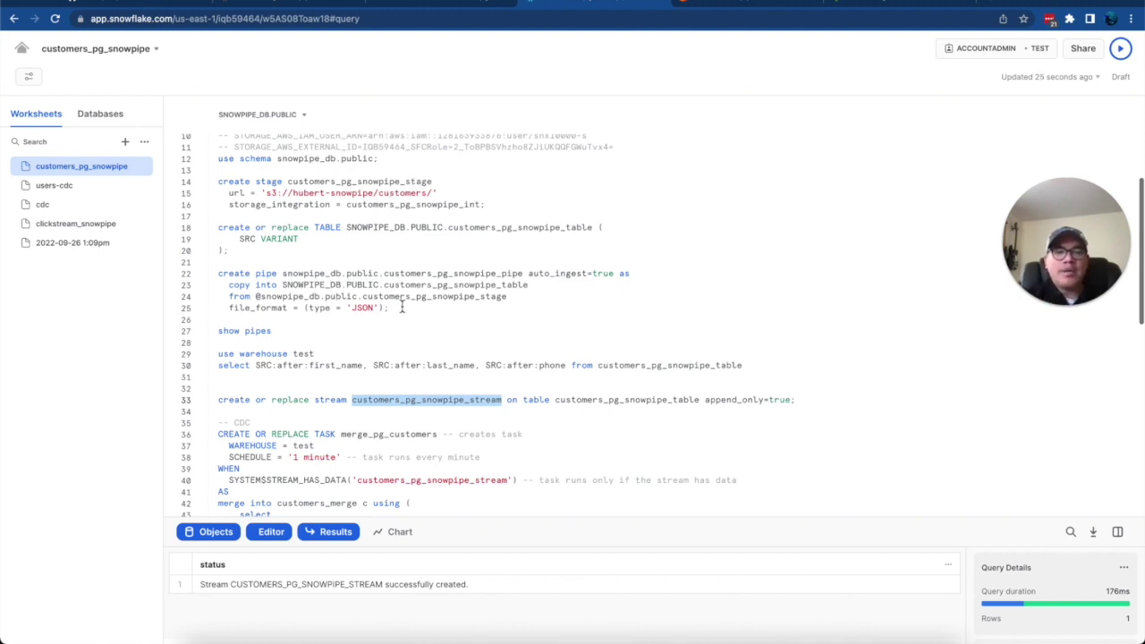
left_click(408, 182)
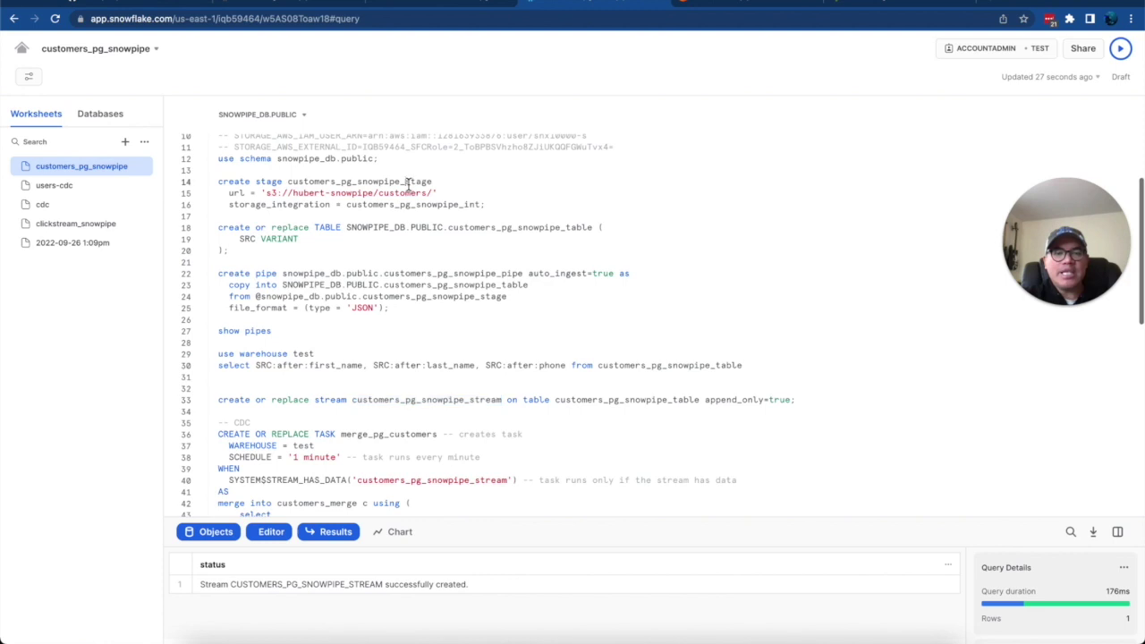
double_click(546, 227)
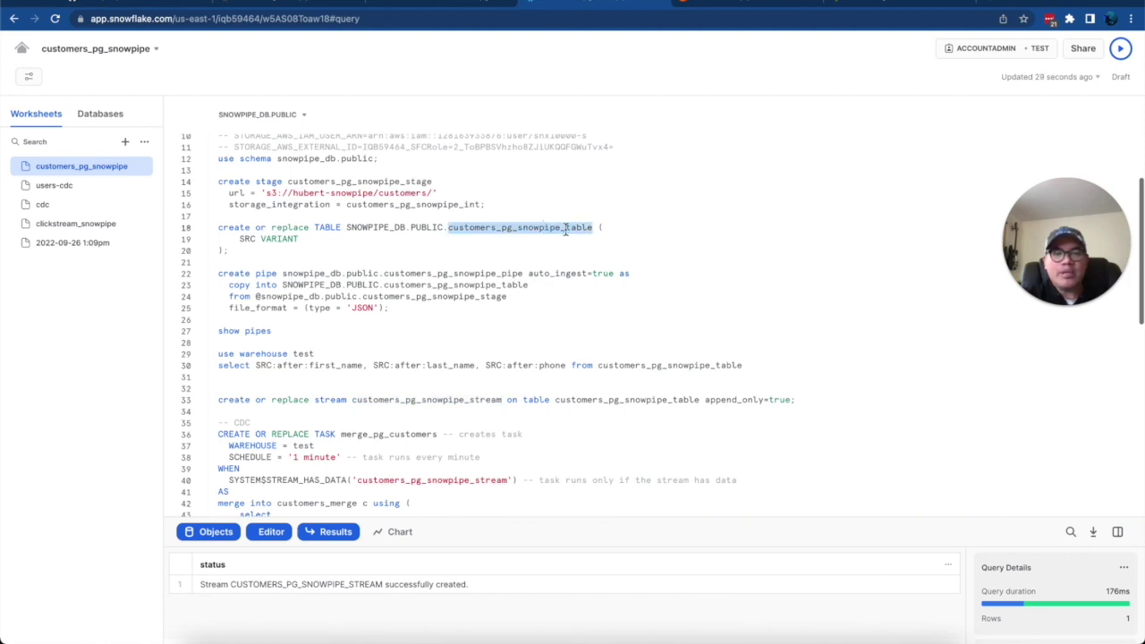
scroll(552, 363, "down", 2)
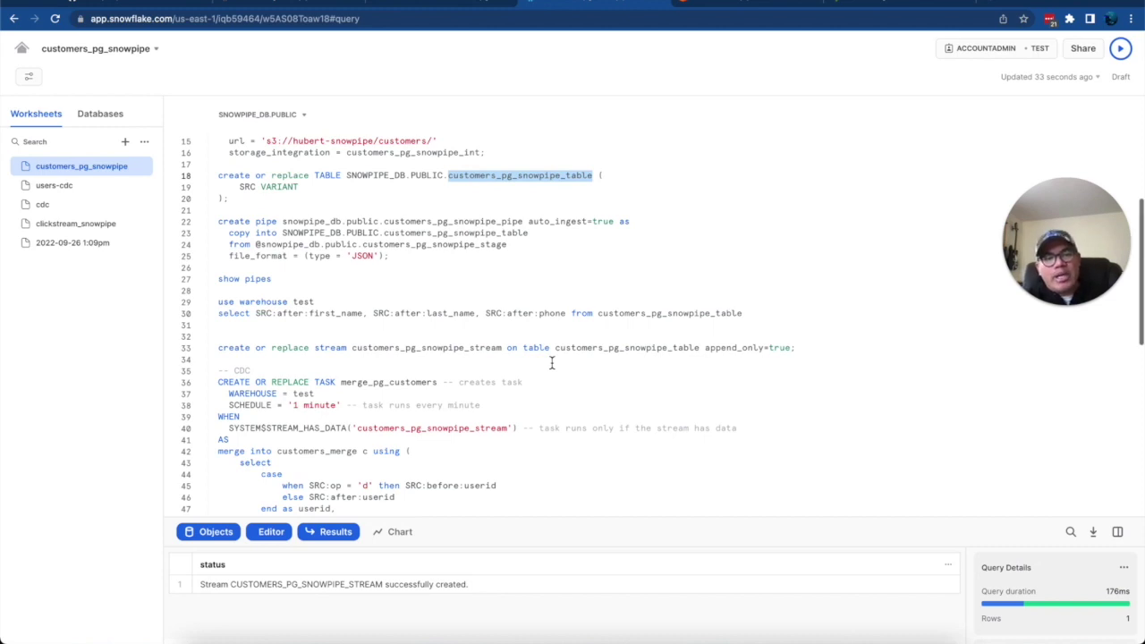
left_click(826, 353)
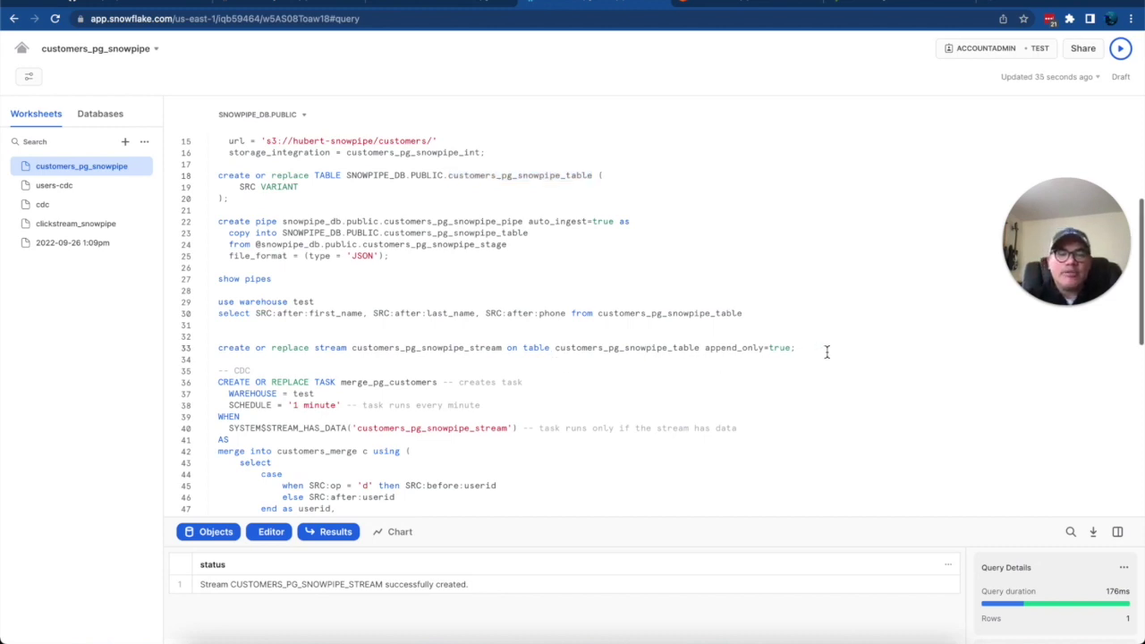
double_click(458, 349)
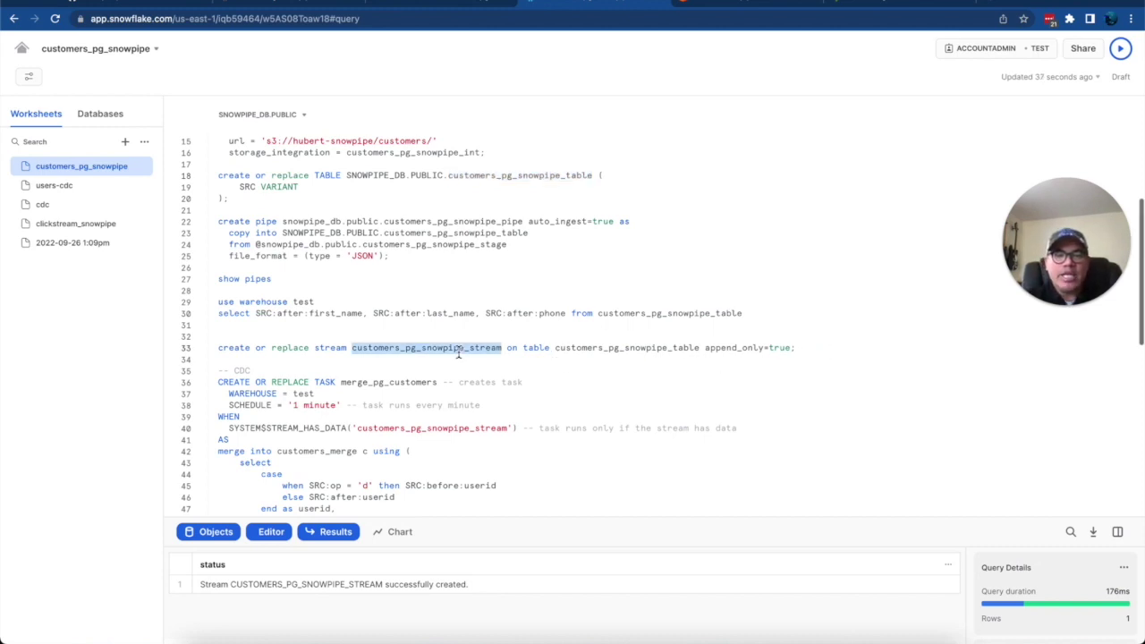
left_click(663, 313)
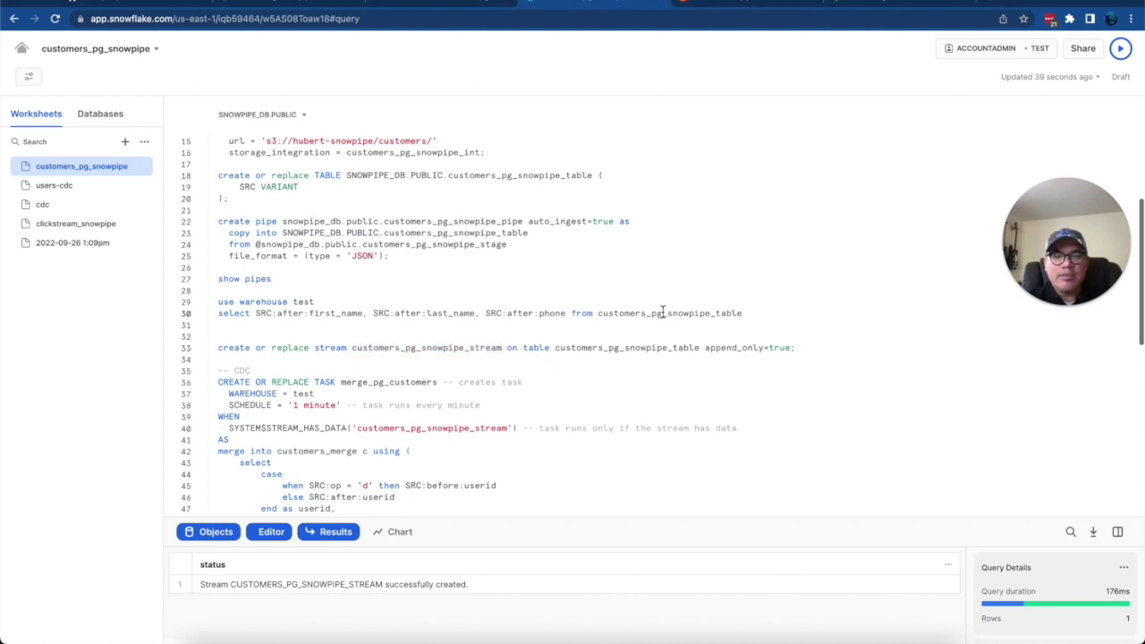
double_click(475, 349)
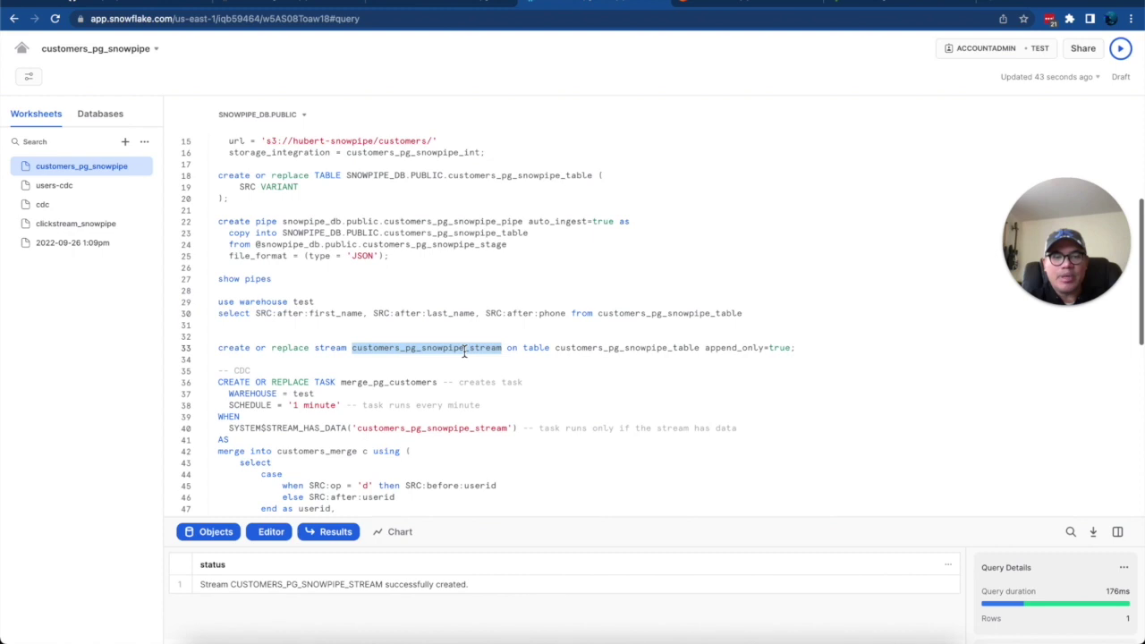
Add the query select * from customers_pg_snowpipe_stream below the stream statement, run it, and enlarge the results area
scroll(447, 340, "down", 3)
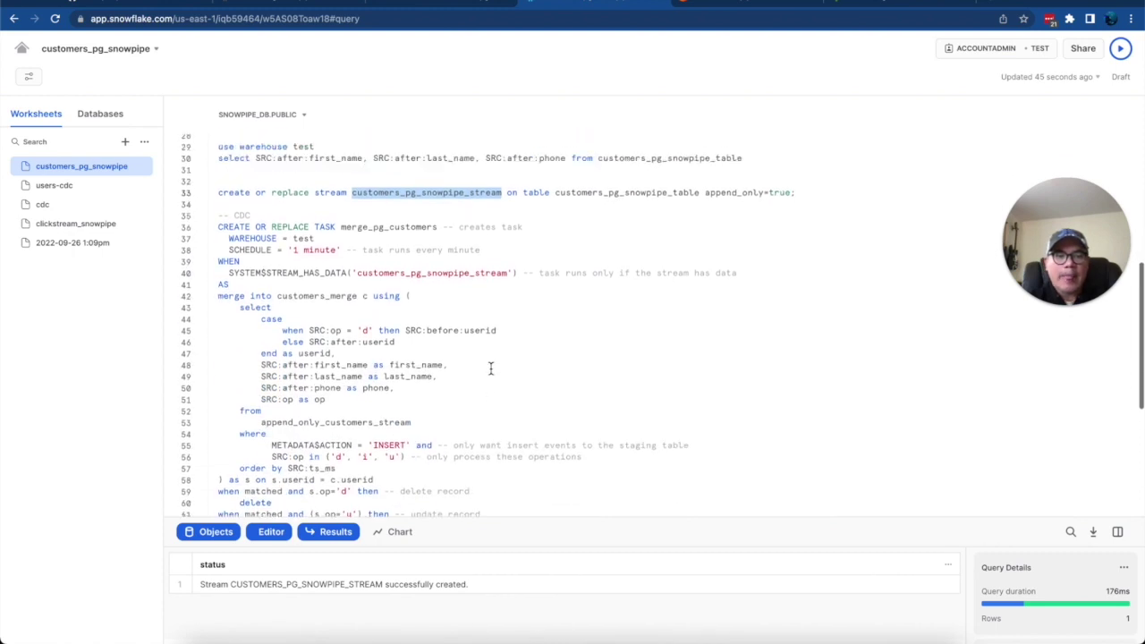
left_click(376, 282)
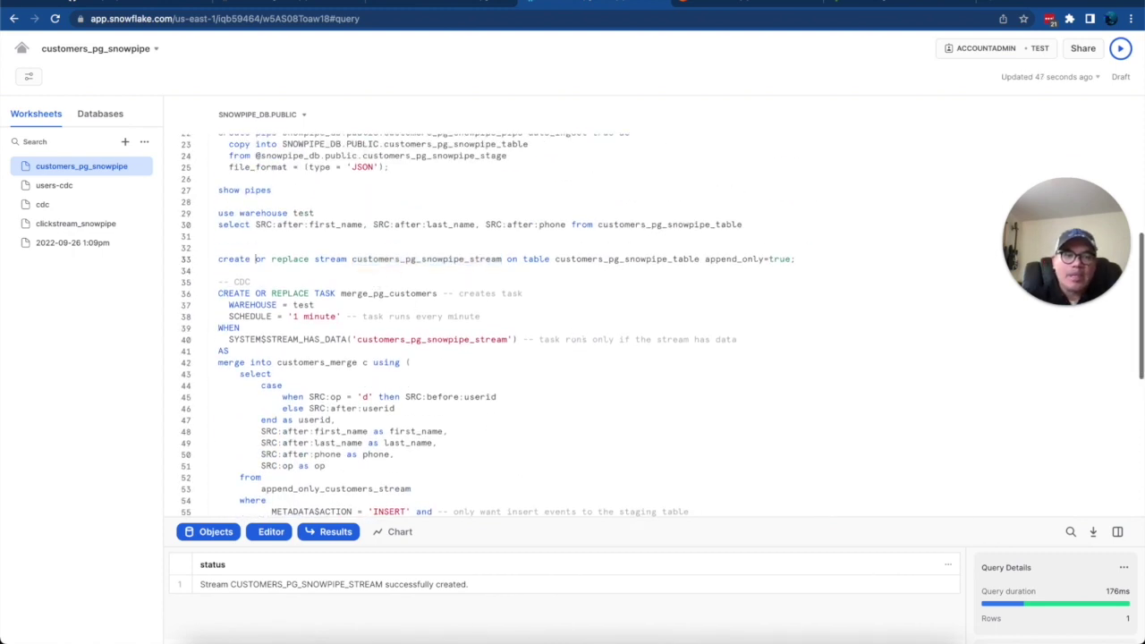
key("Return")
key("Return")
type("sele")
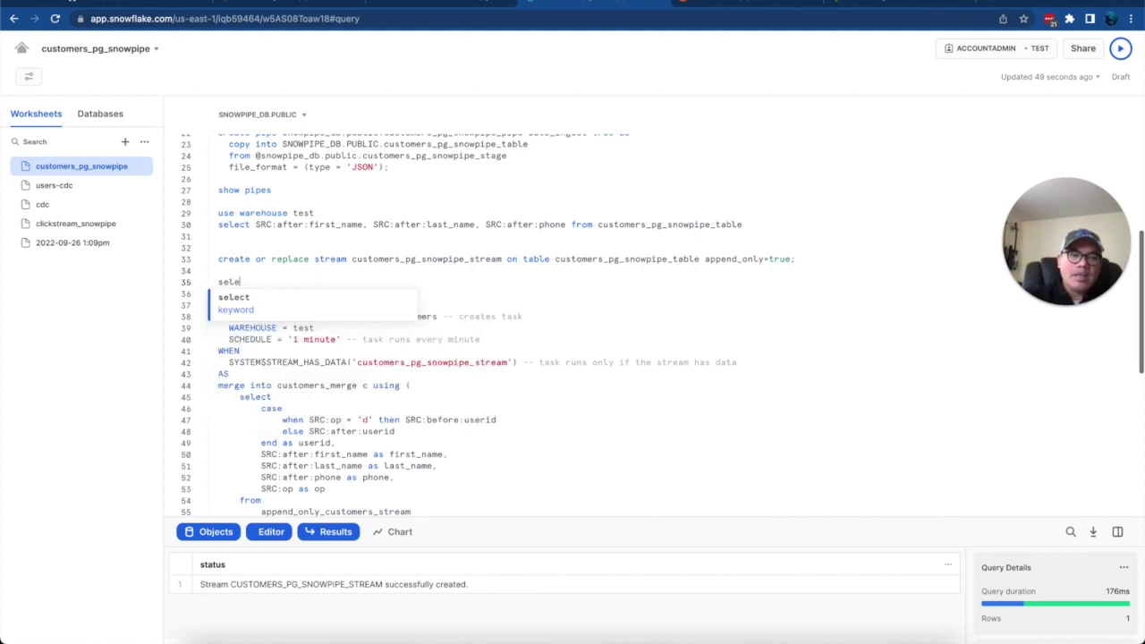
type("ct * from customers_pg_snowpipe_stream")
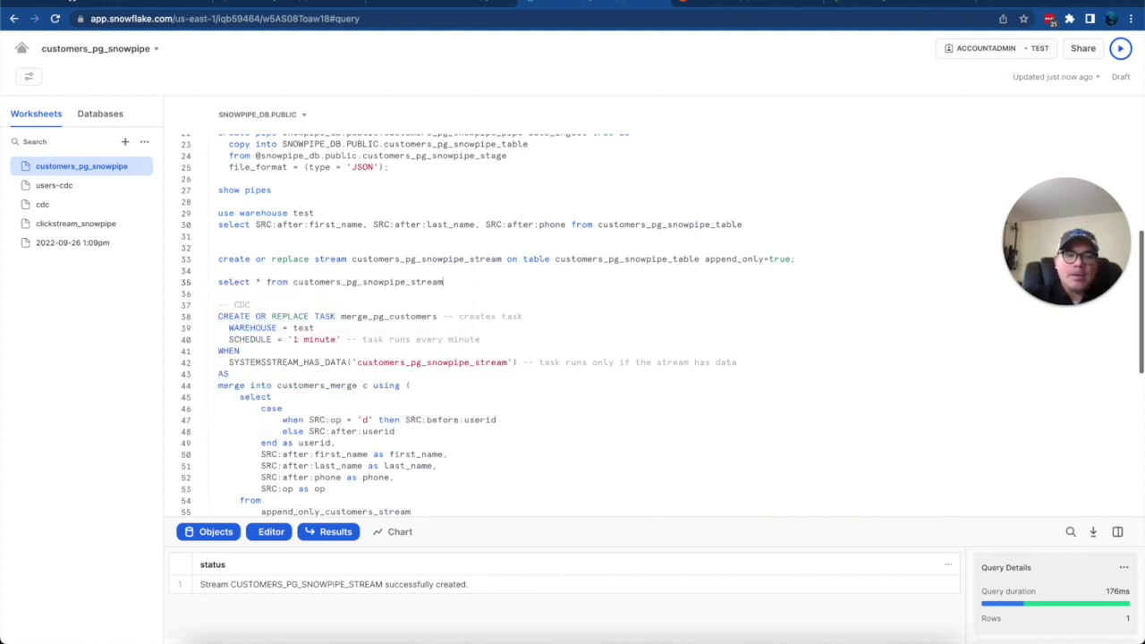
key("shift+Home")
key("ctrl+Return")
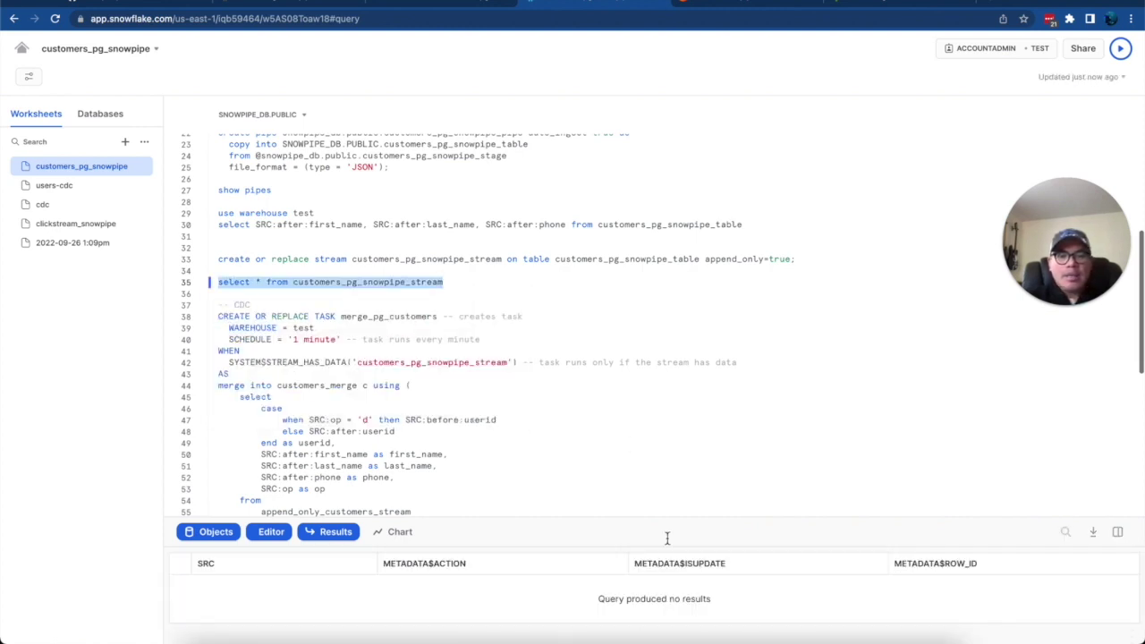
left_click_drag(698, 535, 689, 398)
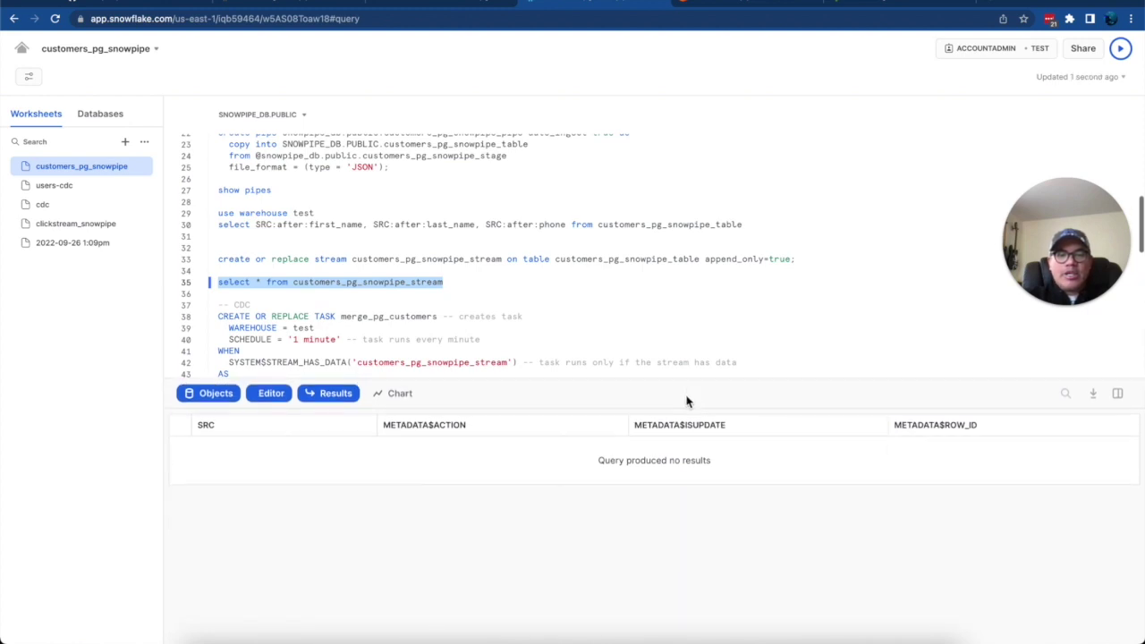
Remove the extra blank line above the create or replace stream statement
left_click(817, 259)
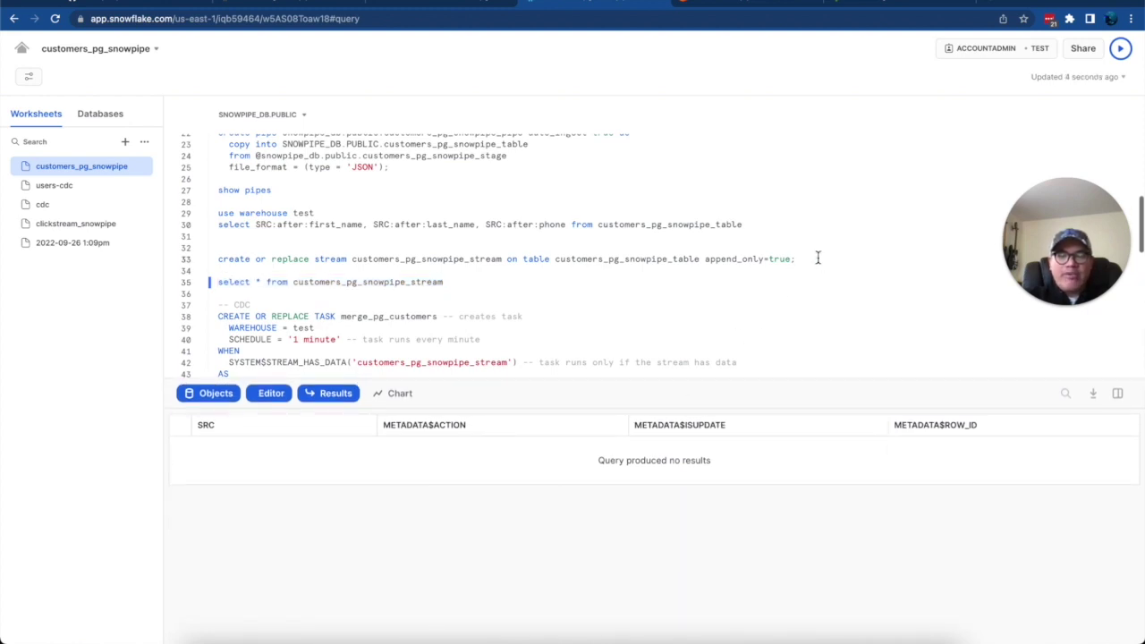
left_click(802, 253)
key("BackSpace")
key("super+s")
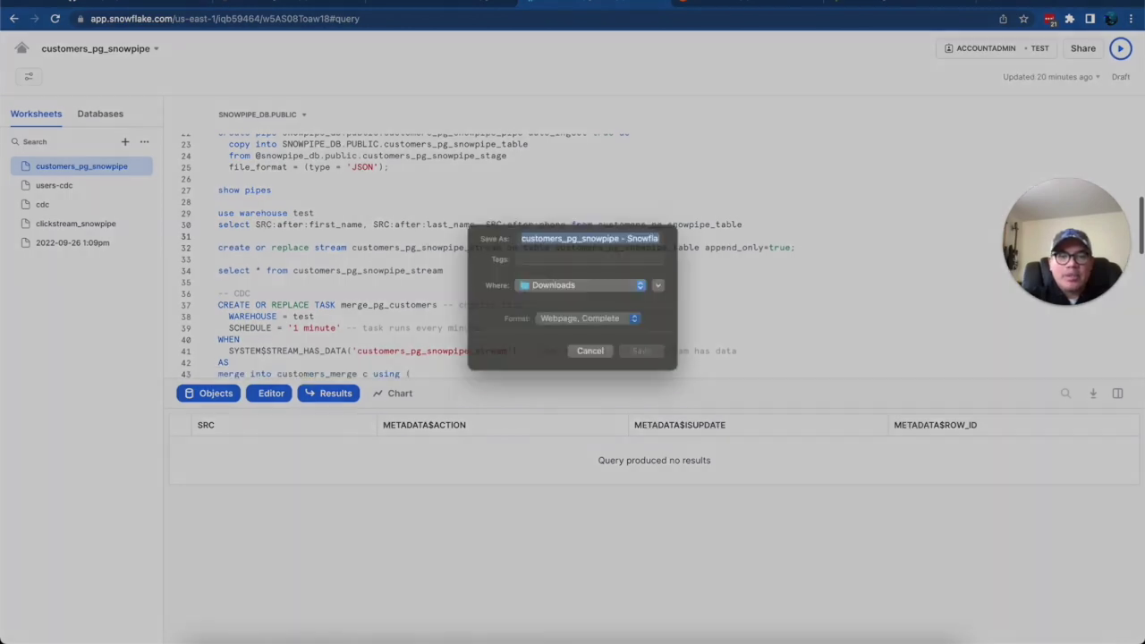
key("Escape")
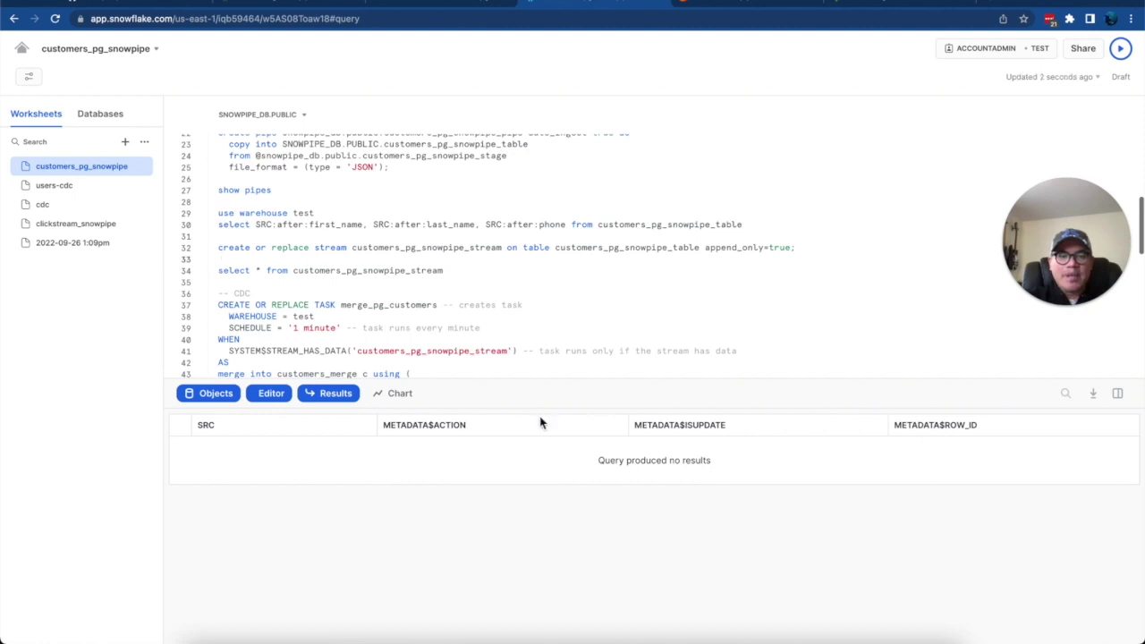
Highlight the result column headings SRC, METADATA$ACTION, METADATA$ISUPDATE and METADATA$ROW_ID in turn
double_click(206, 426)
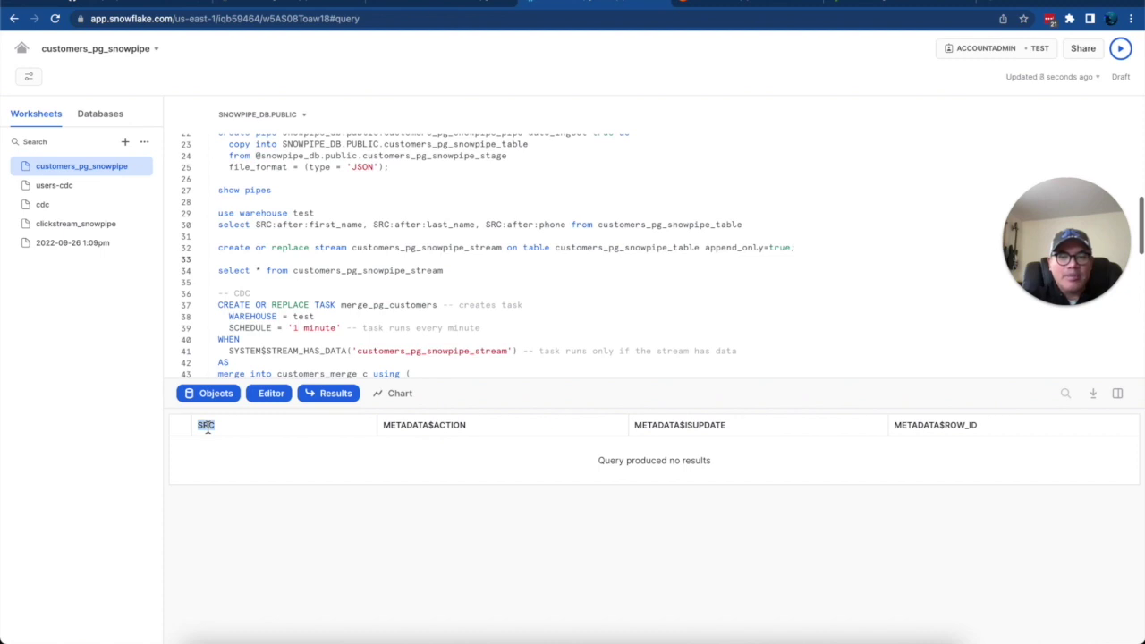
left_click_drag(477, 429, 386, 430)
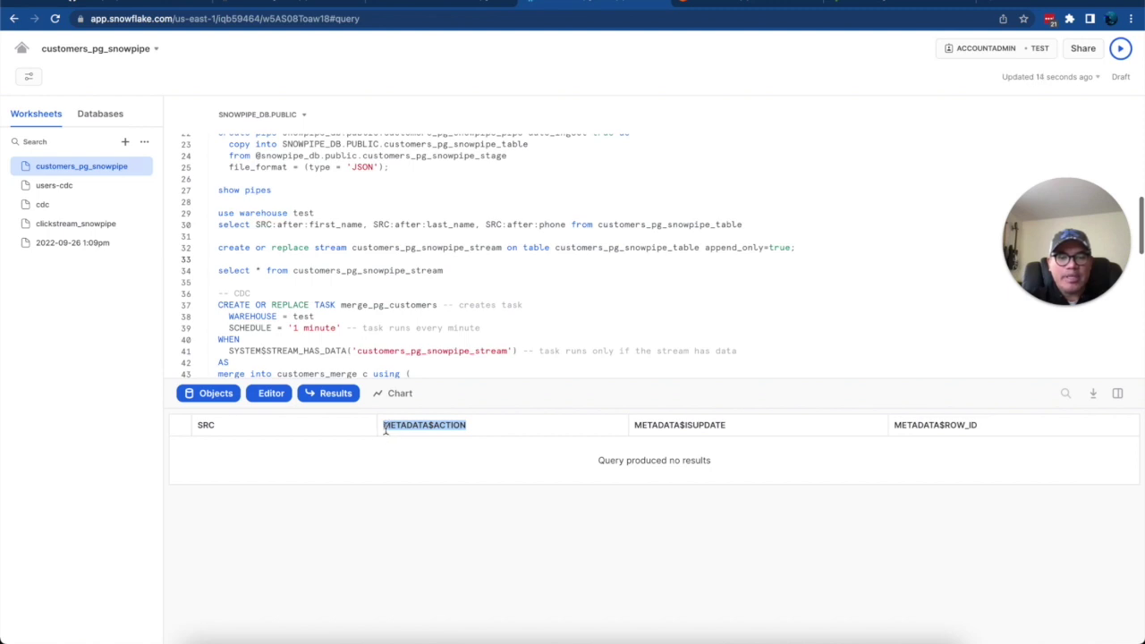
left_click(385, 430)
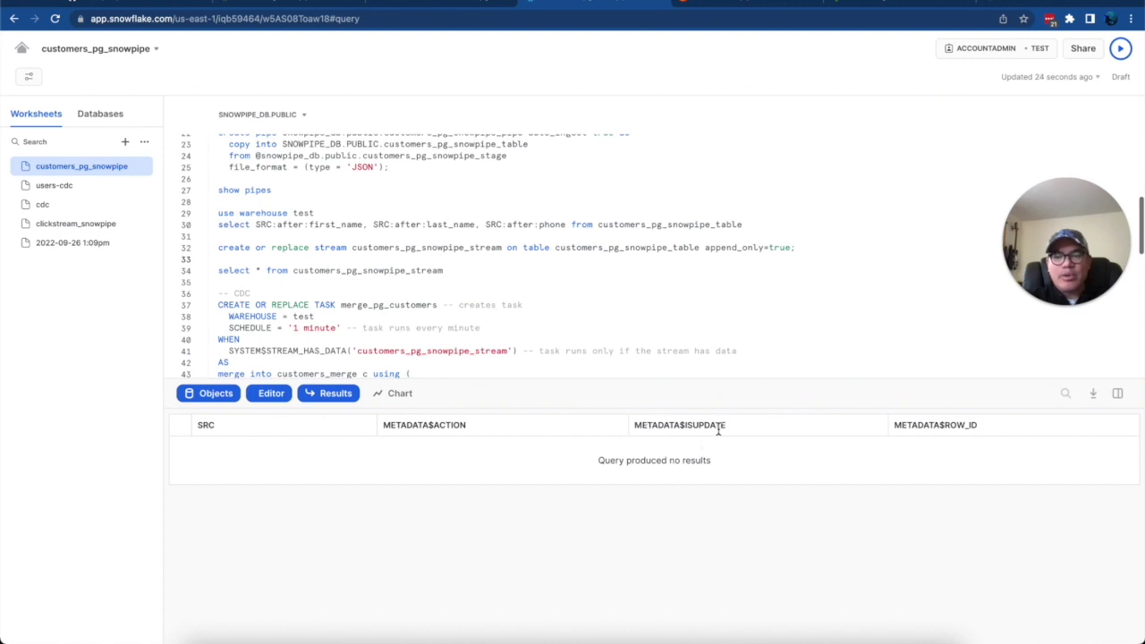
left_click_drag(728, 429, 633, 428)
left_click_drag(1002, 431, 894, 429)
left_click(778, 296)
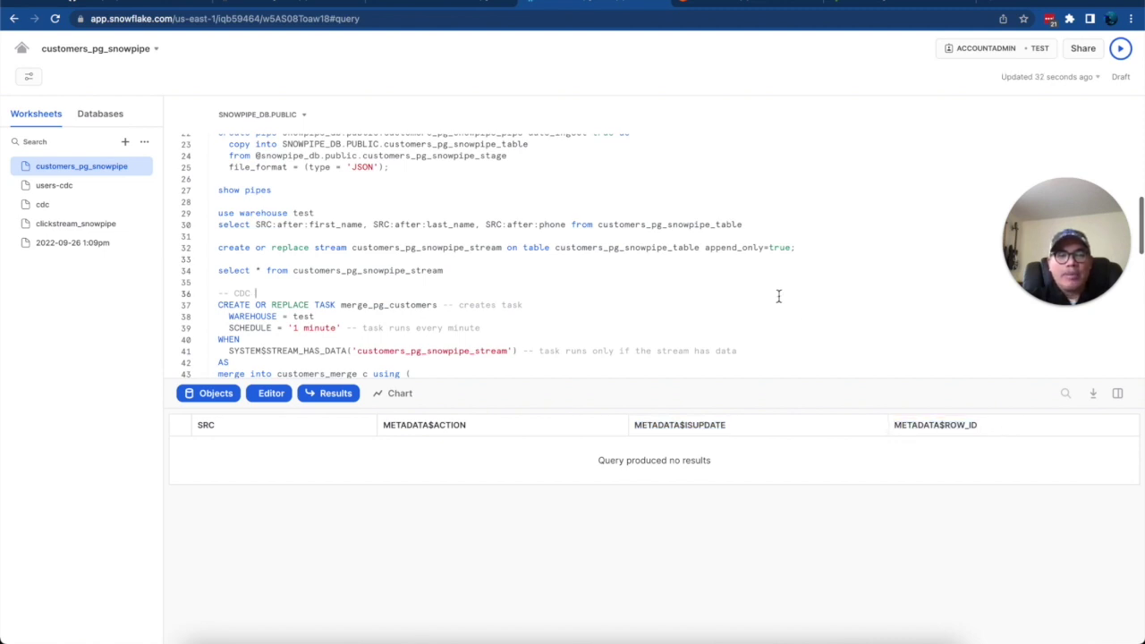
Highlight the stream name in the select query and create stream statement, checking the Postgres customers table in DBeaver in between
scroll(778, 296, "down", 2)
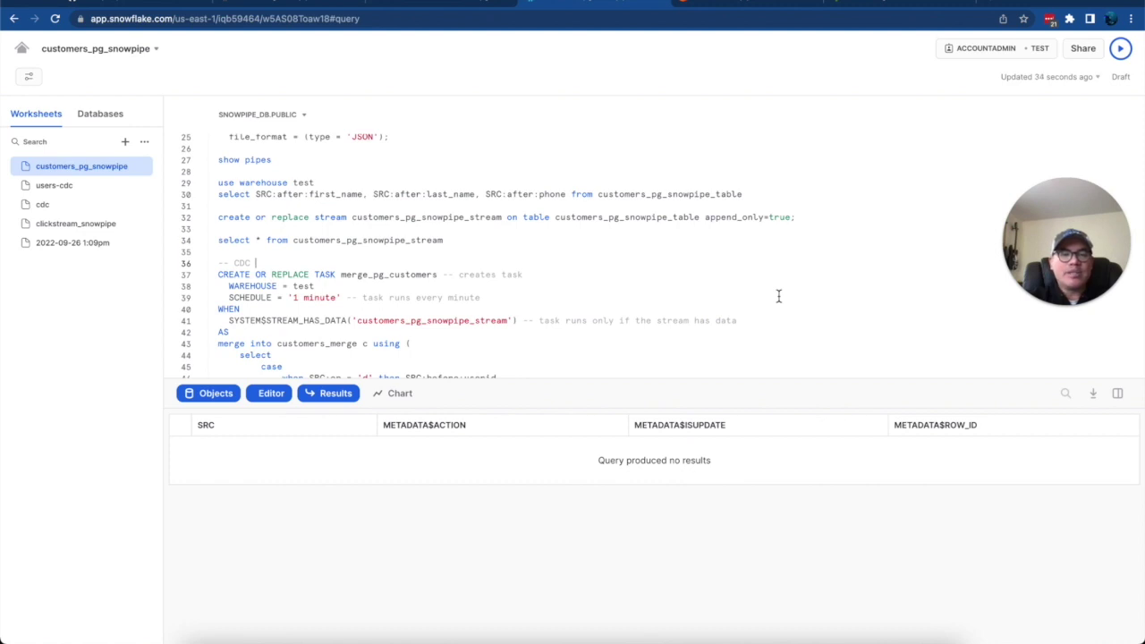
double_click(413, 240)
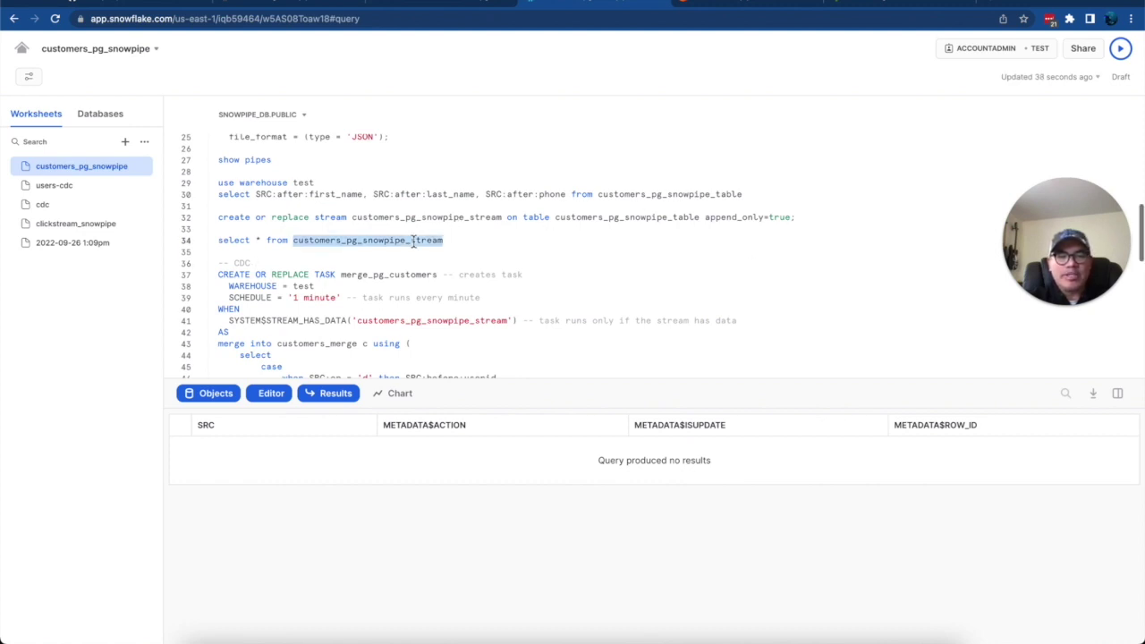
key("super+Tab")
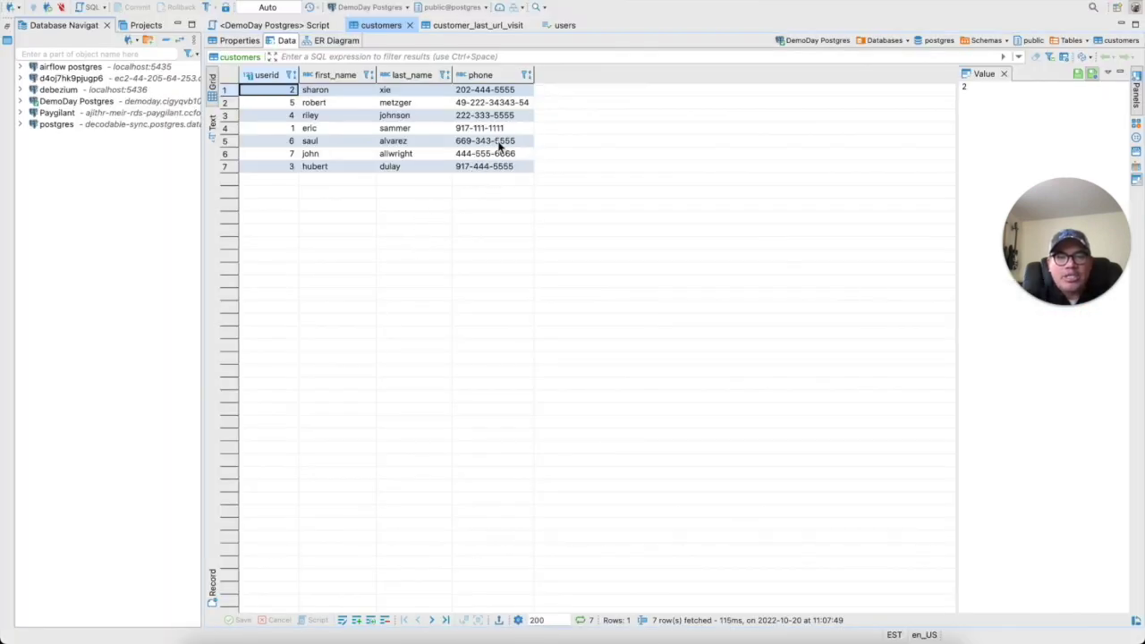
key("super+Tab")
double_click(452, 217)
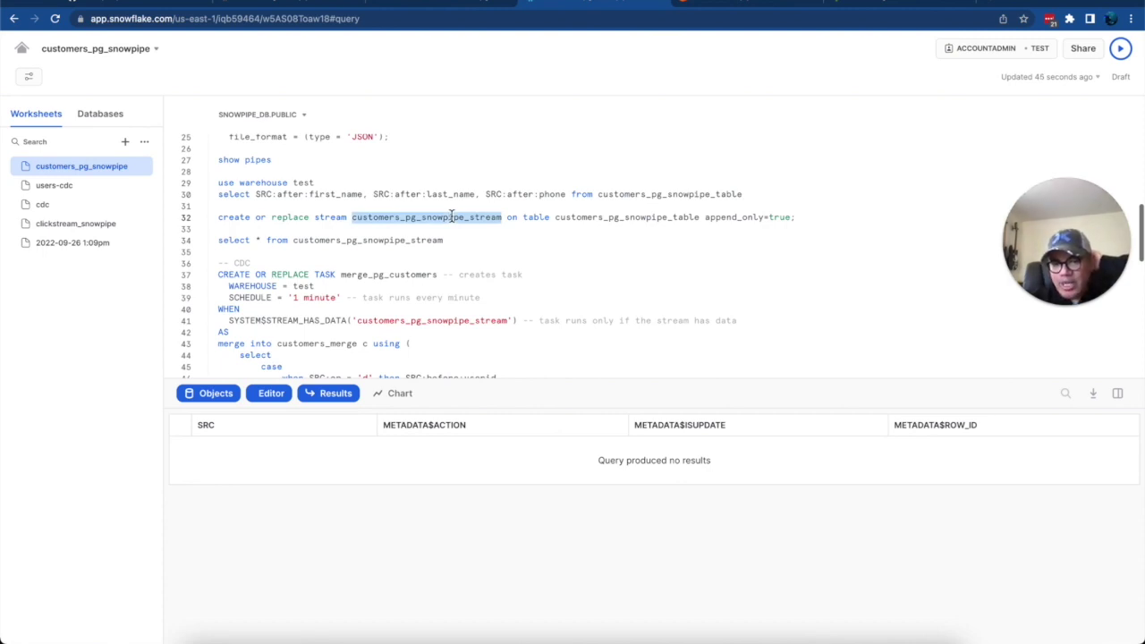
Enlarge the editor area and highlight the task's SYSTEM$STREAM_HAS_DATA condition
left_click_drag(601, 402, 598, 468)
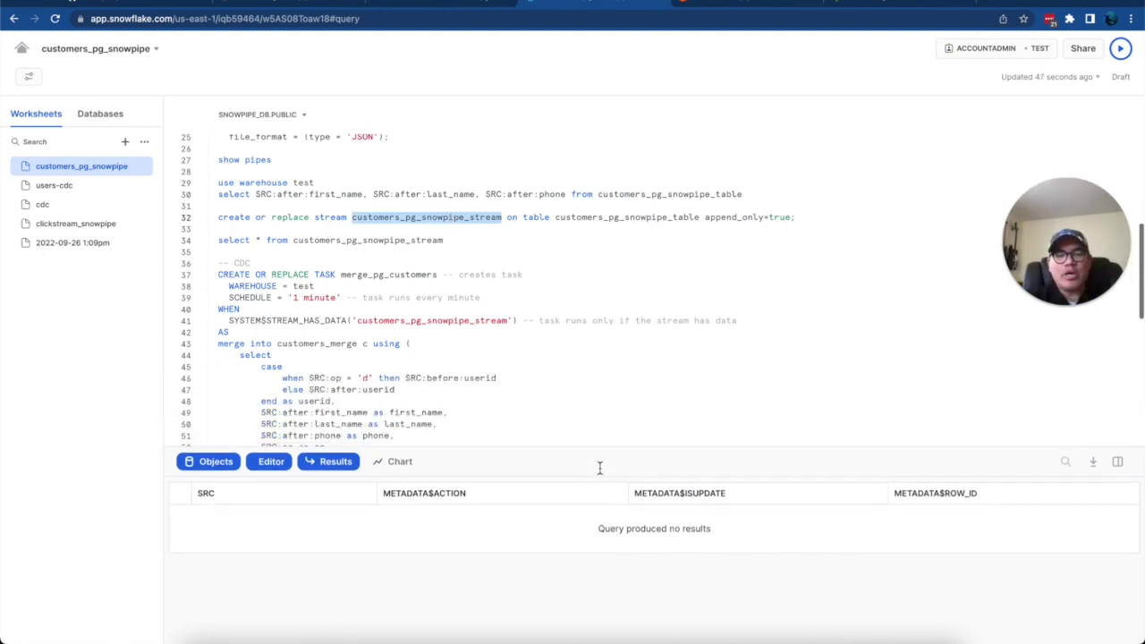
scroll(607, 356, "down", 2)
scroll(607, 356, "down", 2)
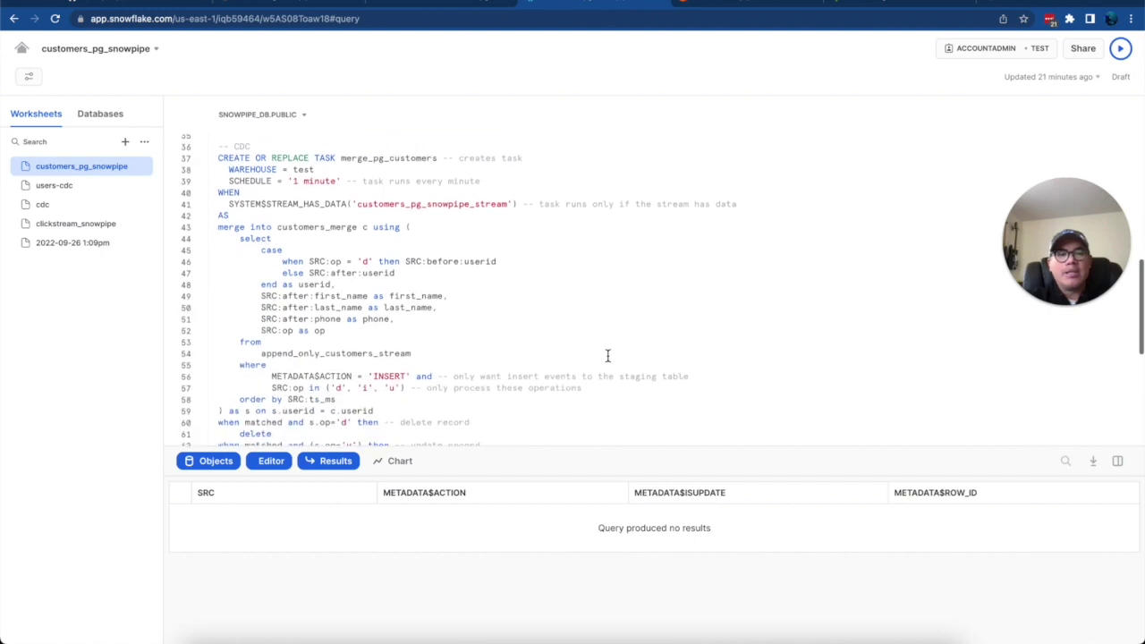
left_click_drag(520, 198, 230, 197)
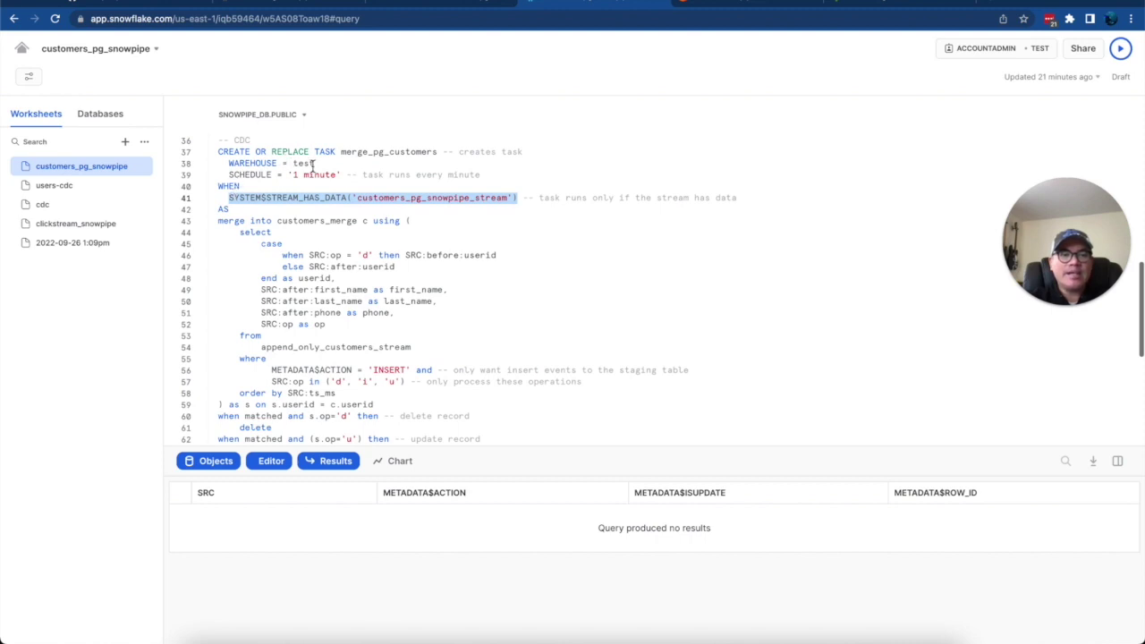
Highlight the task's entire merge statement, followed by its target table name customers_merge
left_click(272, 213)
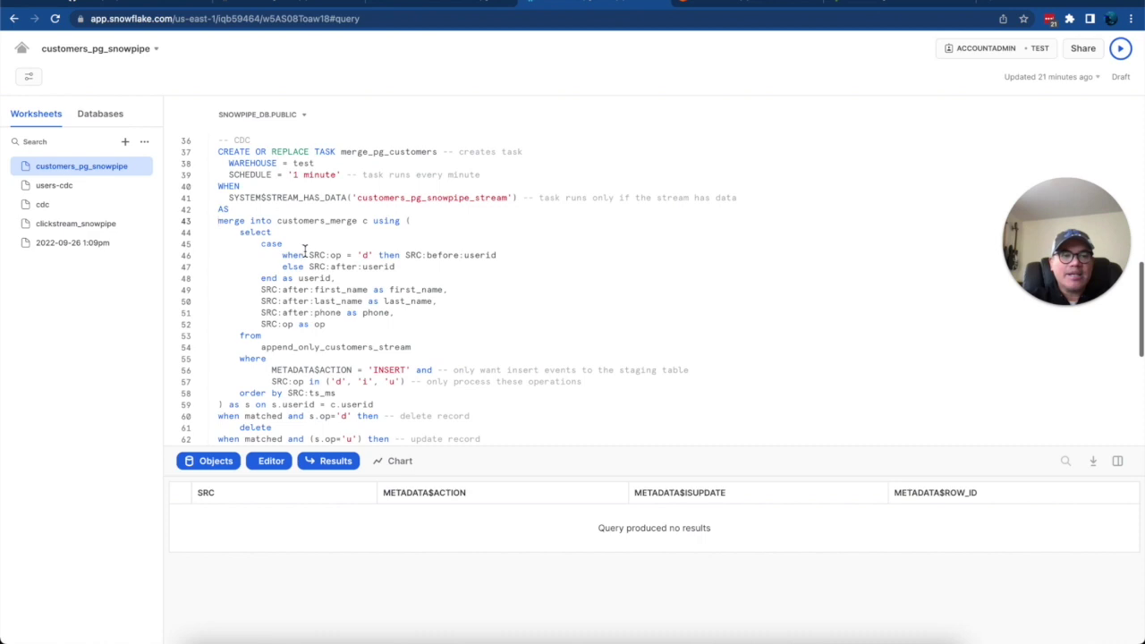
scroll(305, 251, "down", 6)
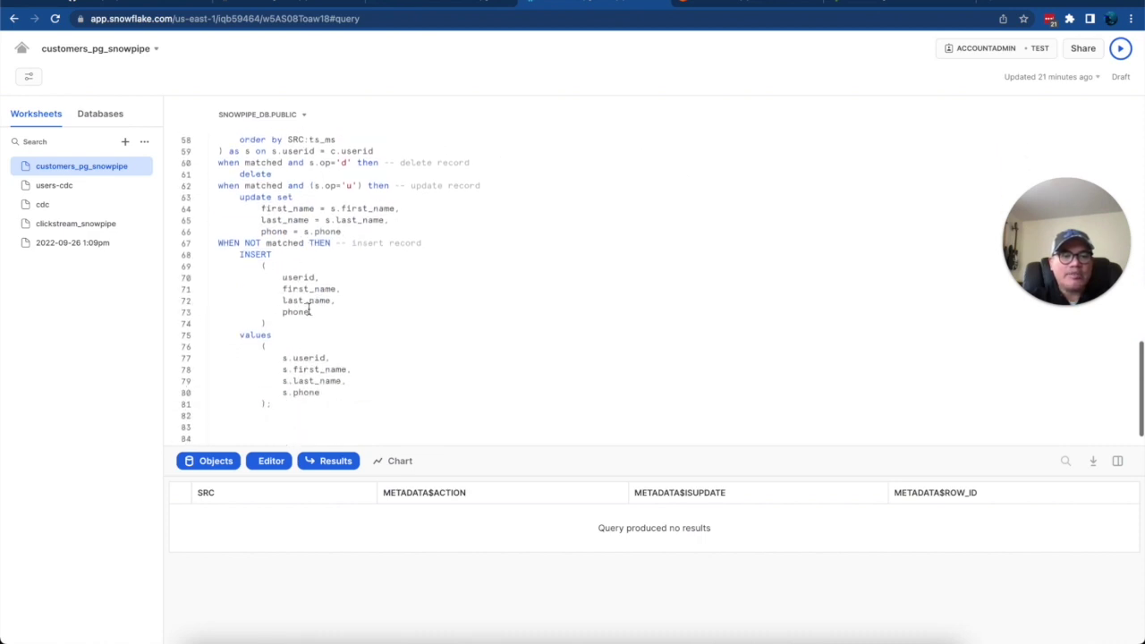
left_click(311, 404, "shift")
scroll(309, 407, "up", 5)
scroll(308, 410, "up", 1)
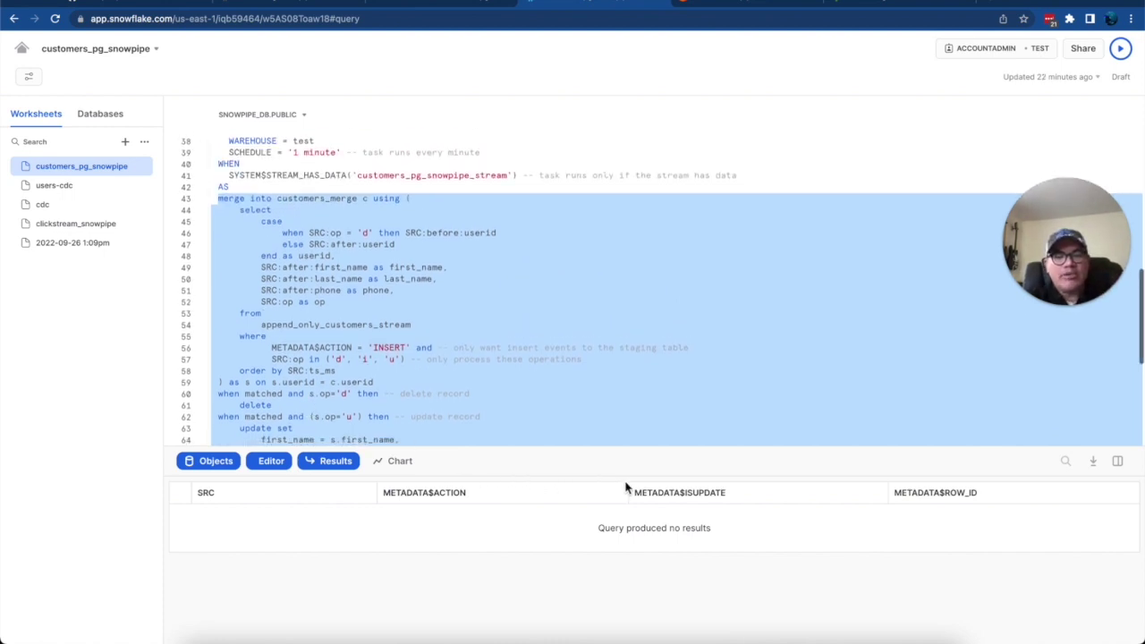
left_click(644, 416)
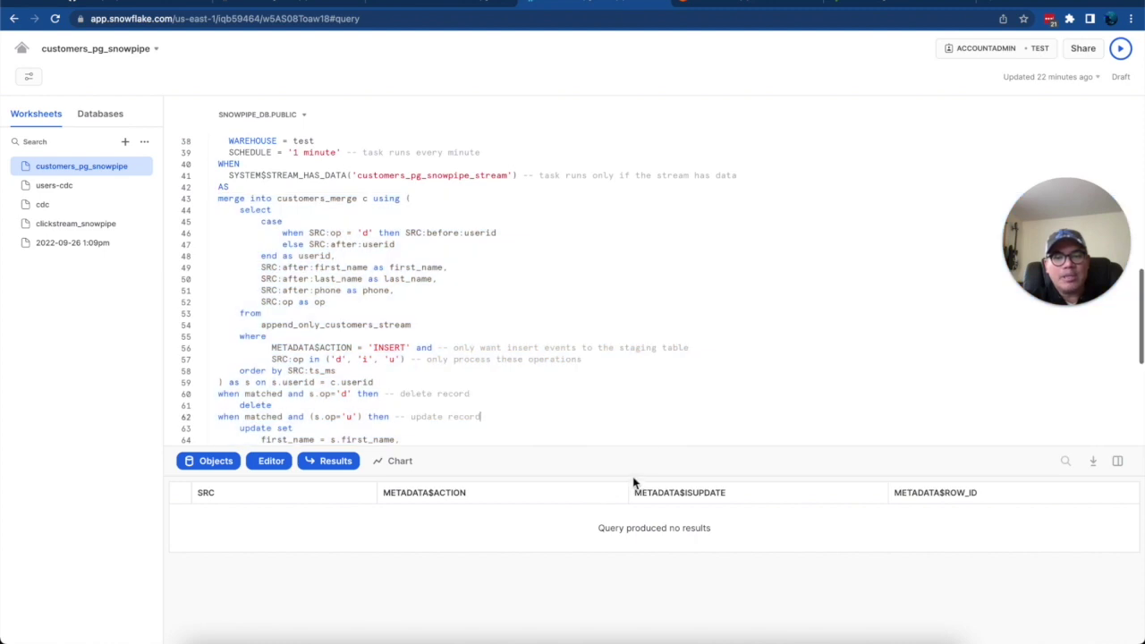
scroll(634, 332, "up", 2)
double_click(317, 245)
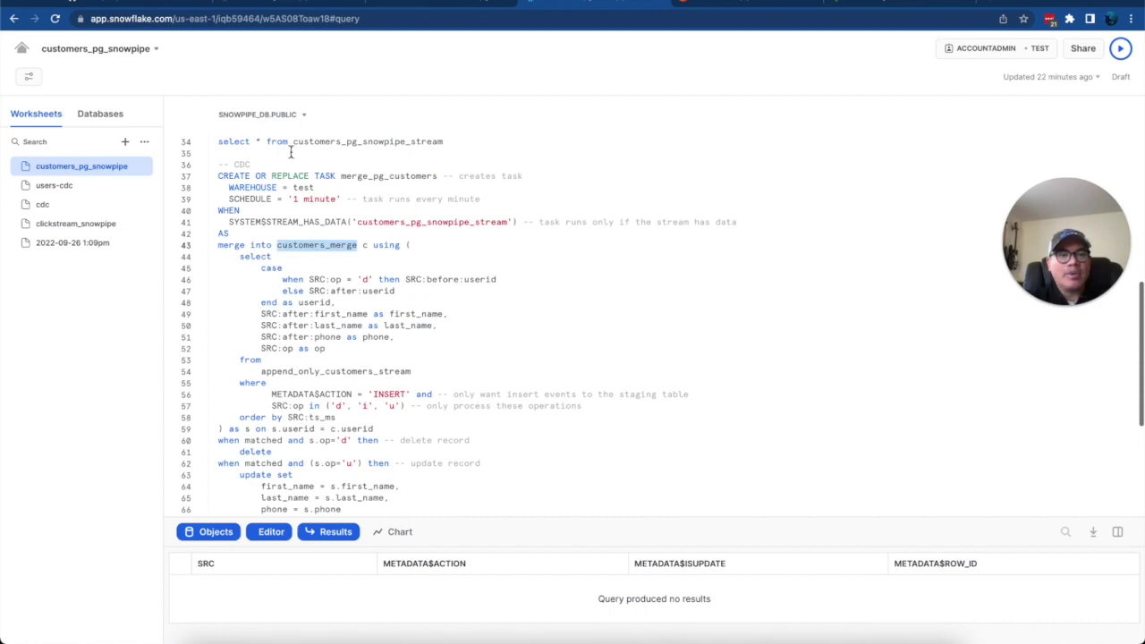
Examine the merge task instructions and sample SQL in the README-CDC.md page on GitHub
left_click(139, 9)
scroll(419, 330, "up", 5)
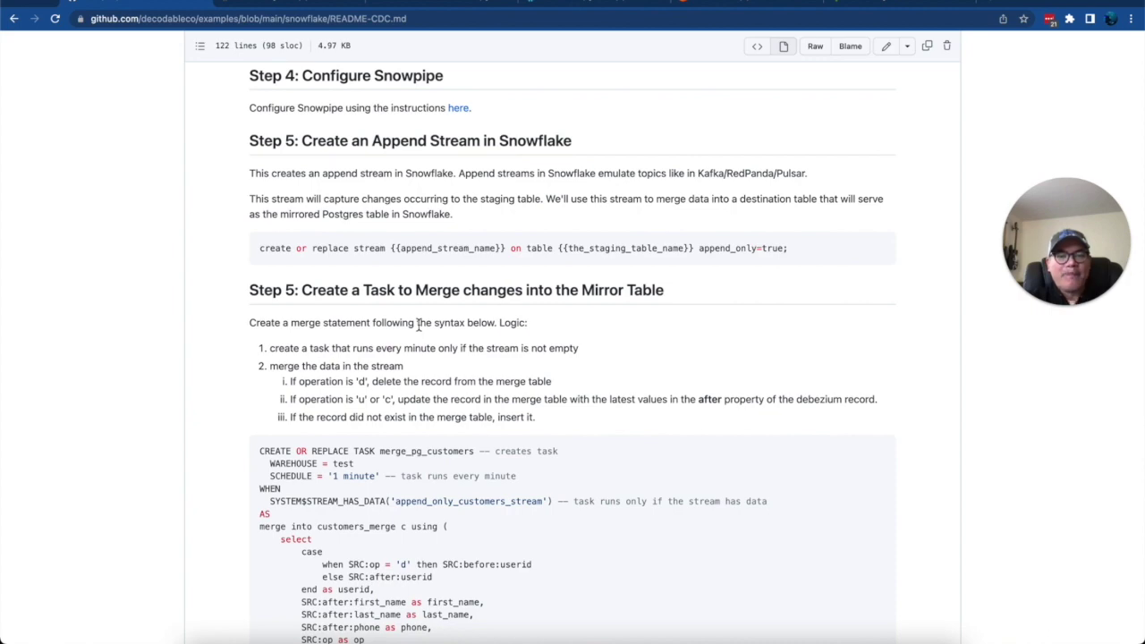
scroll(417, 326, "down", 4)
scroll(417, 326, "up", 3)
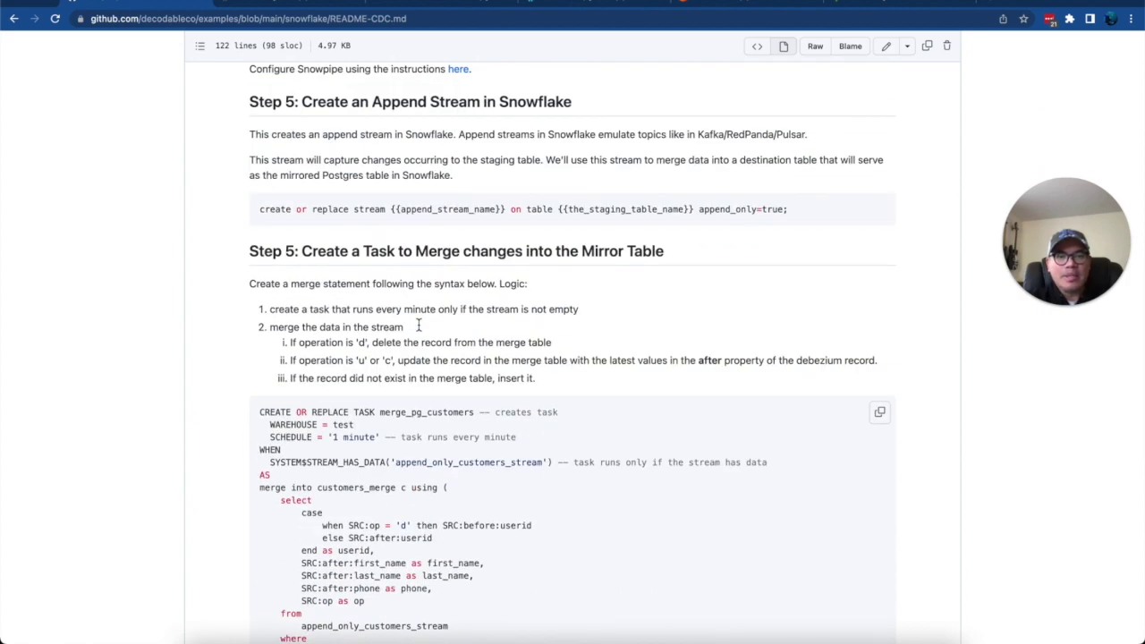
scroll(418, 325, "down", 8)
scroll(418, 325, "up", 4)
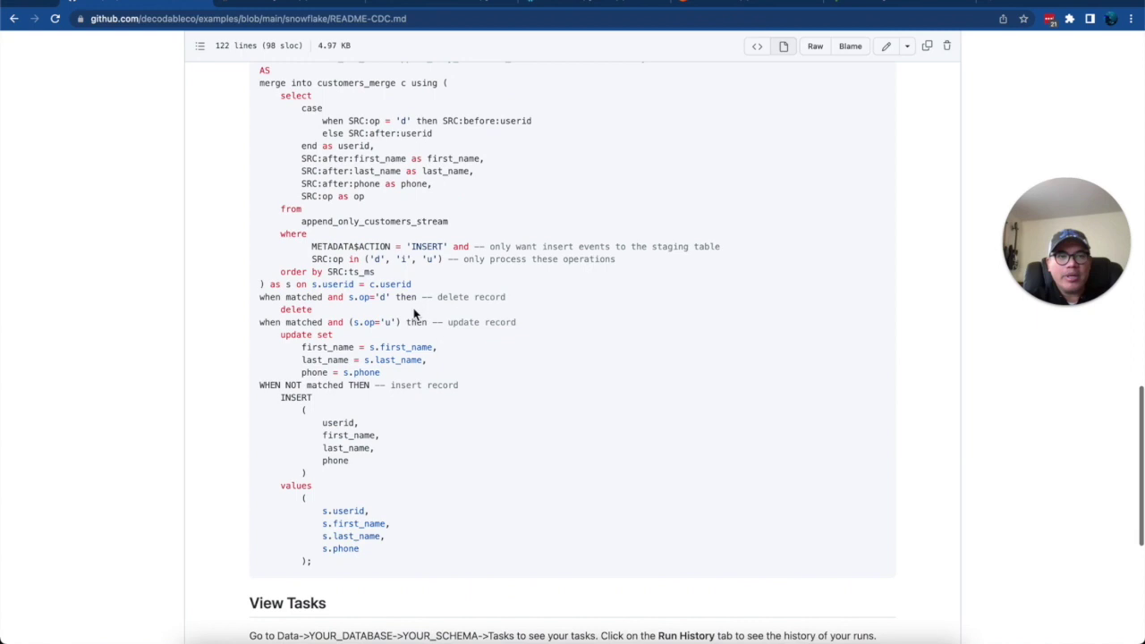
Return to the Snowflake worksheet and start a create table statement below the select query on the stream
left_click(432, 4)
left_click(566, 4)
scroll(463, 300, "up", 1)
scroll(463, 300, "up", 5)
left_click(498, 281)
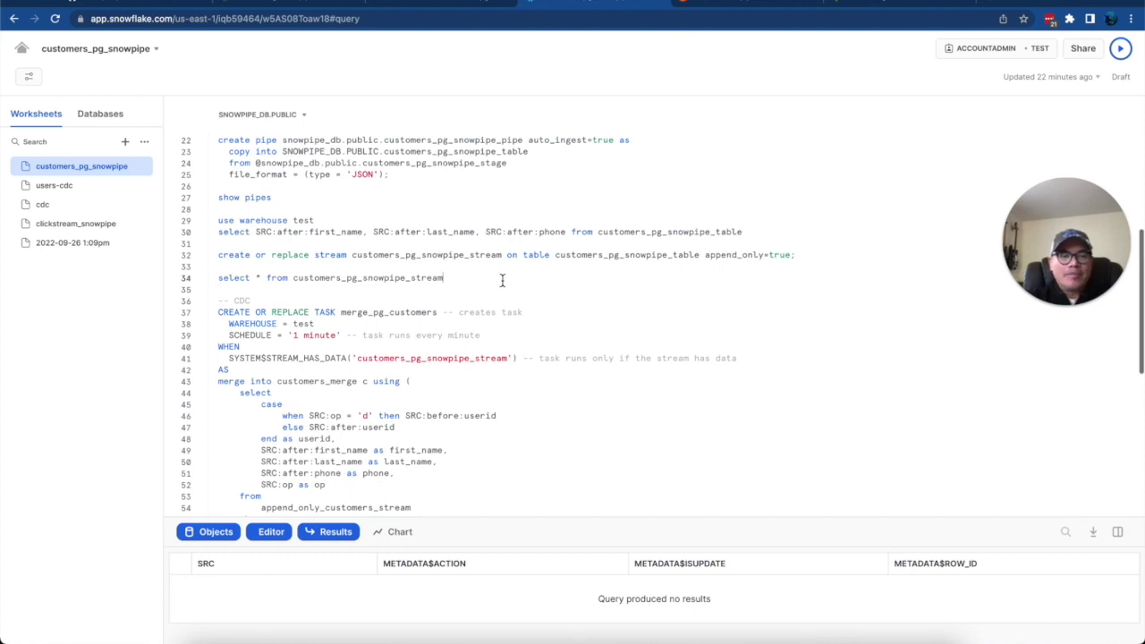
key("Return")
type("create ")
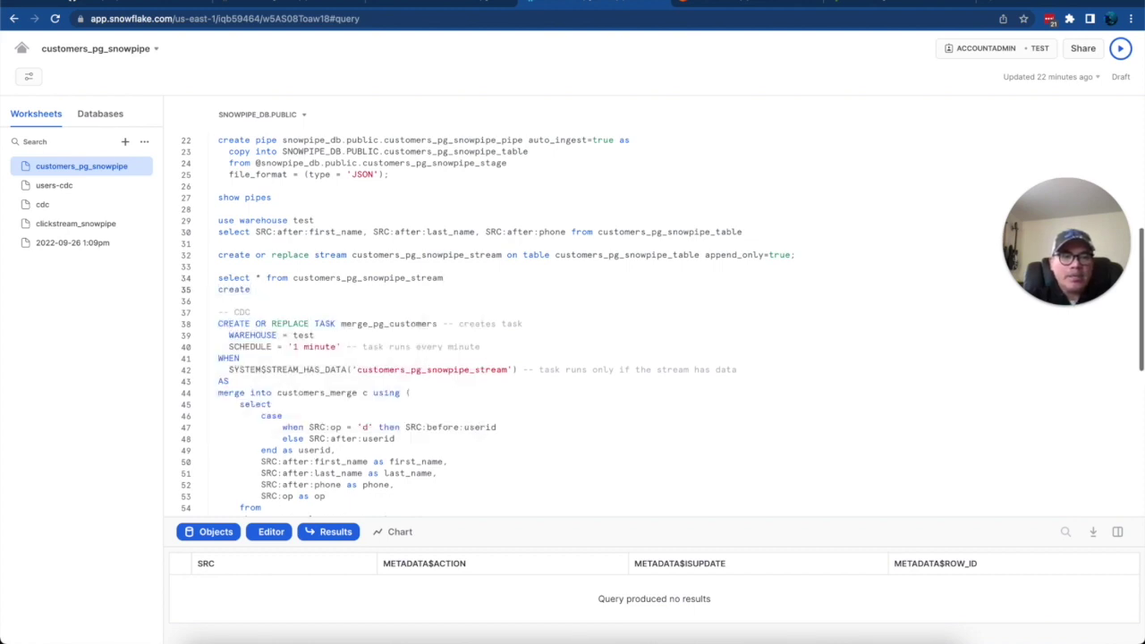
type("table")
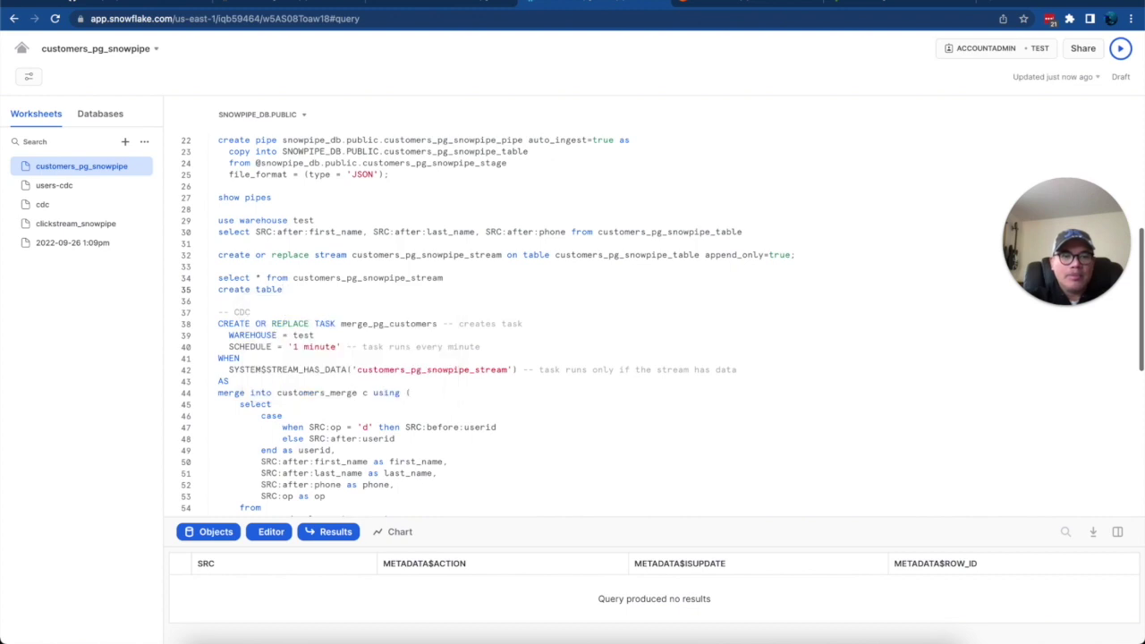
Name the new table customers_pg_snowpipe_merge_table, adapting the staging table name copied from the stream statement
double_click(659, 255)
key("super+c")
left_click(364, 291)
key("super+v")
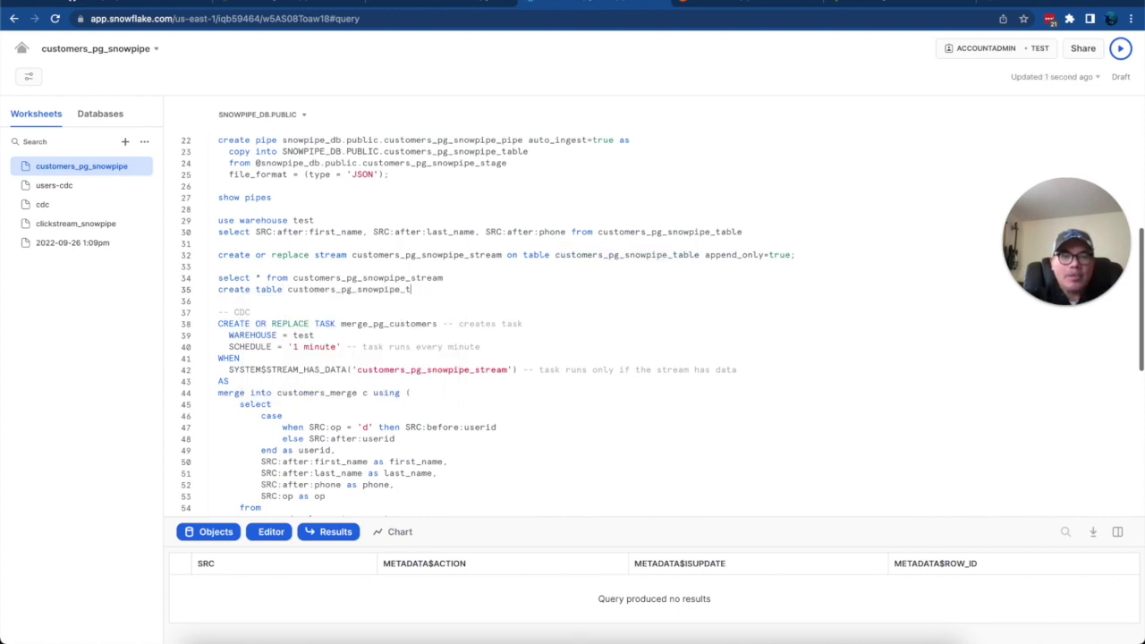
key("BackSpace")
type("merge_table")
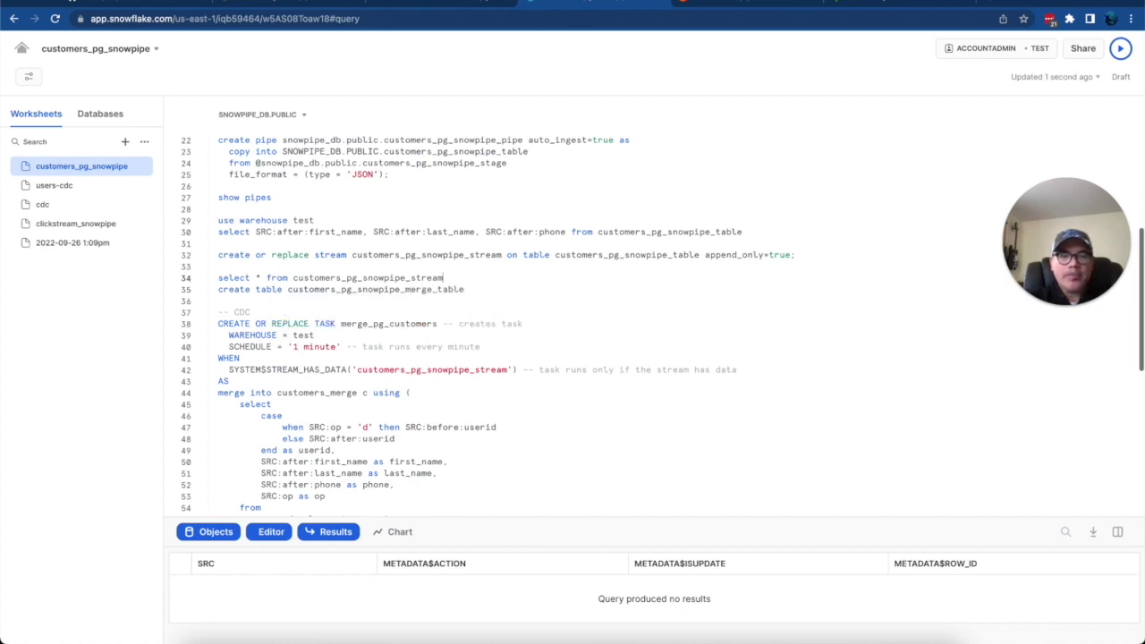
Set the create table statement apart with a blank line and add an empty parenthesised block for its column definitions
key("Return")
type("ble ")
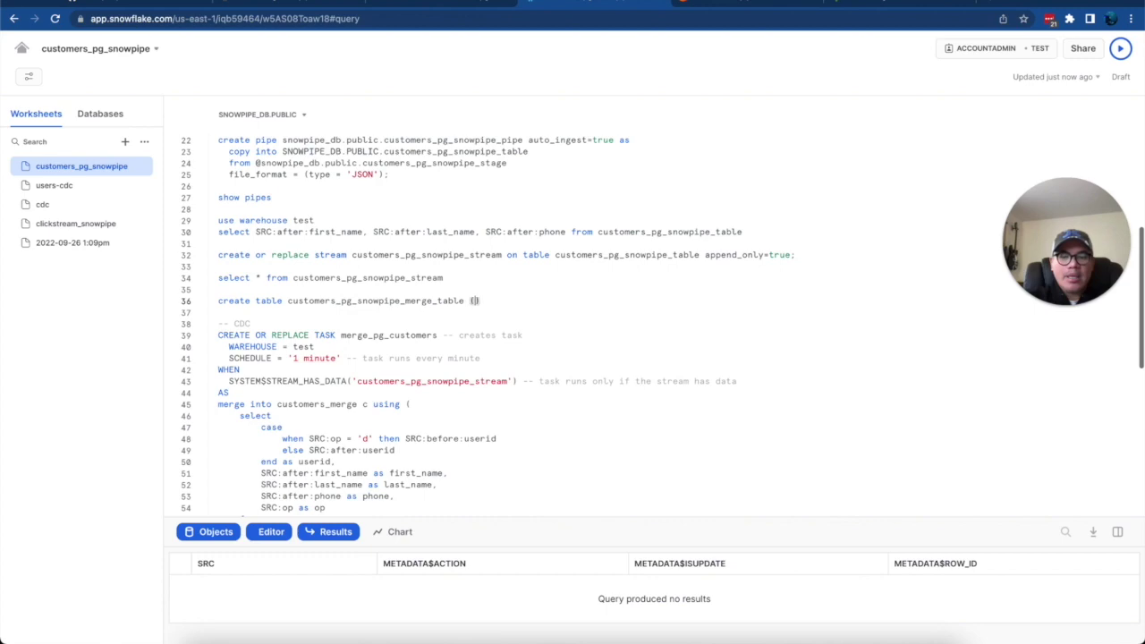
type("(")
key("Return")
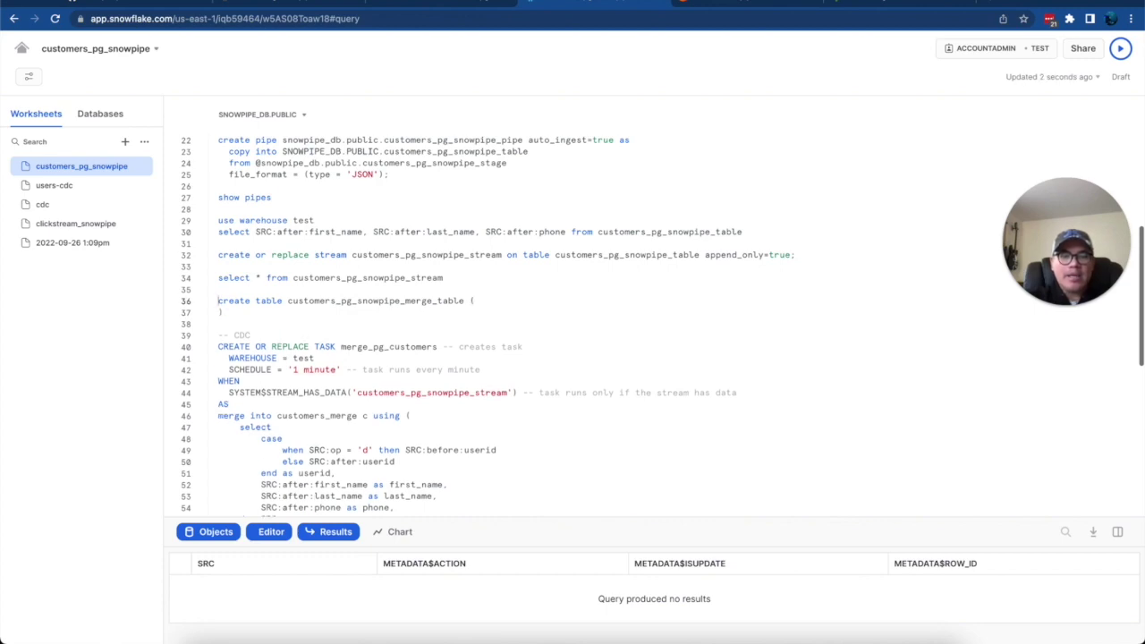
key("Return")
key("super+s")
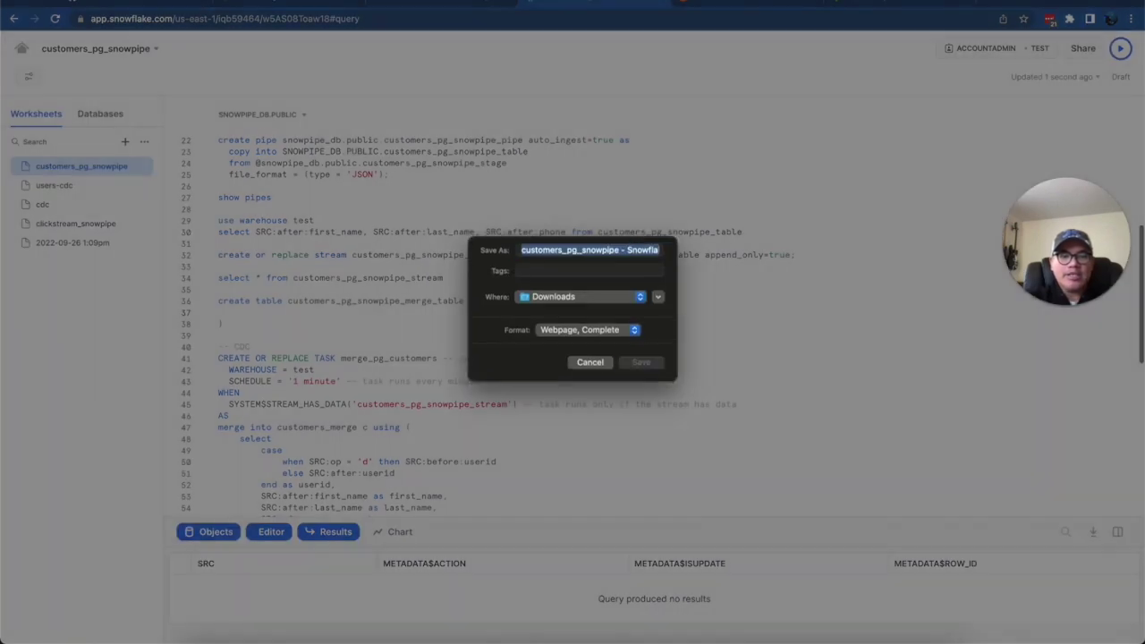
key("Escape")
Leave the worksheet for the databases list, open SNOWPIPE_DB and expand the tables of its PUBLIC schema
left_click(25, 52)
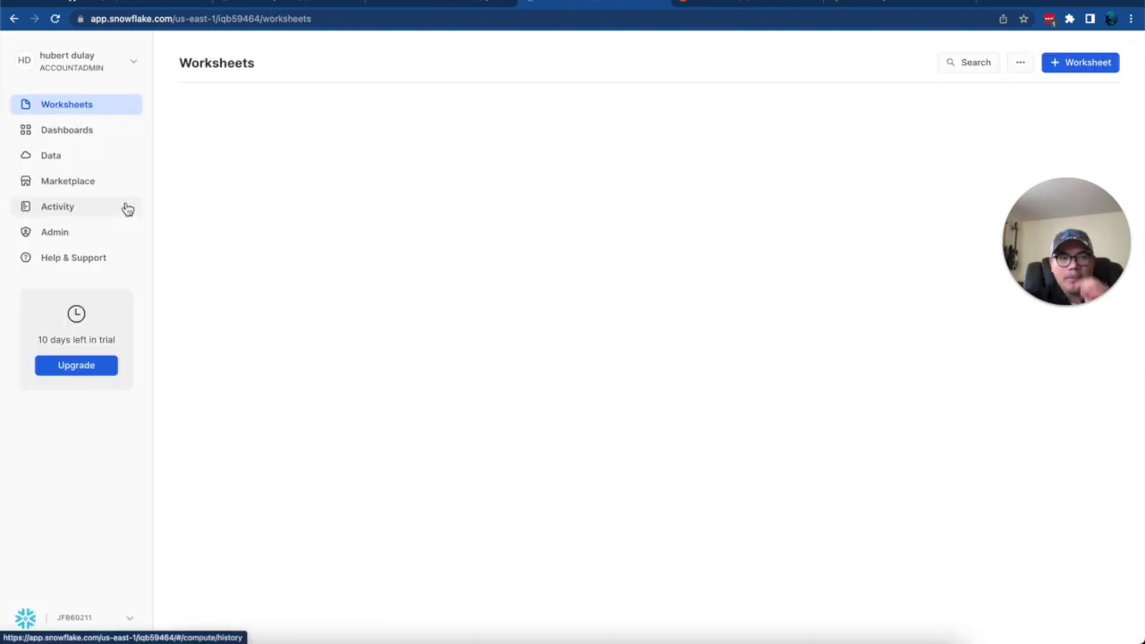
left_click(115, 163)
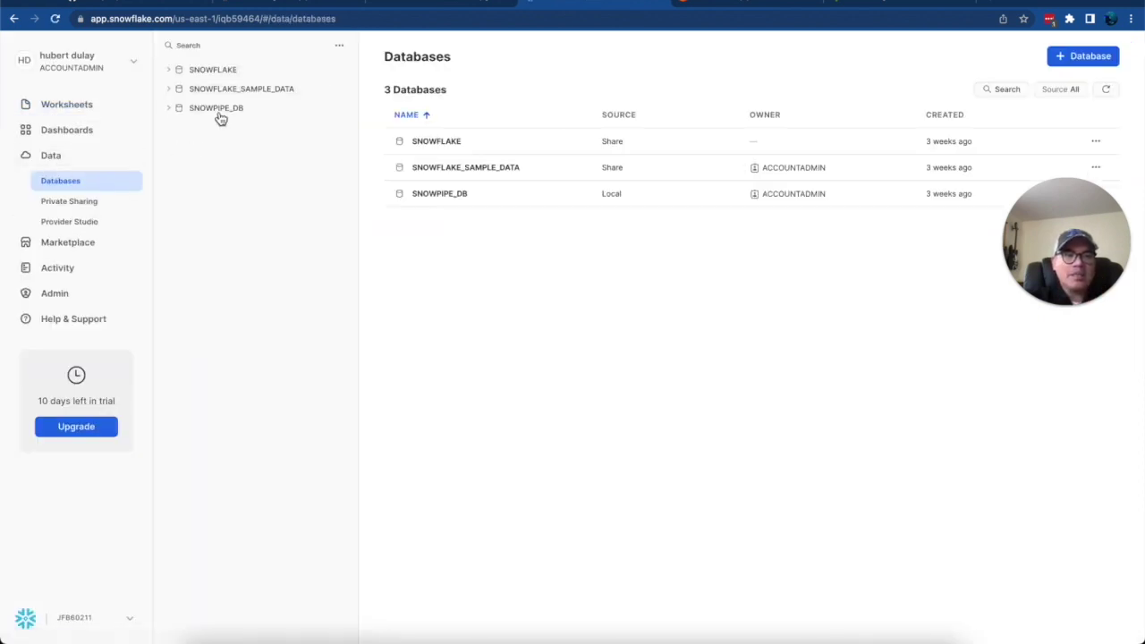
left_click(221, 109)
left_click(184, 148)
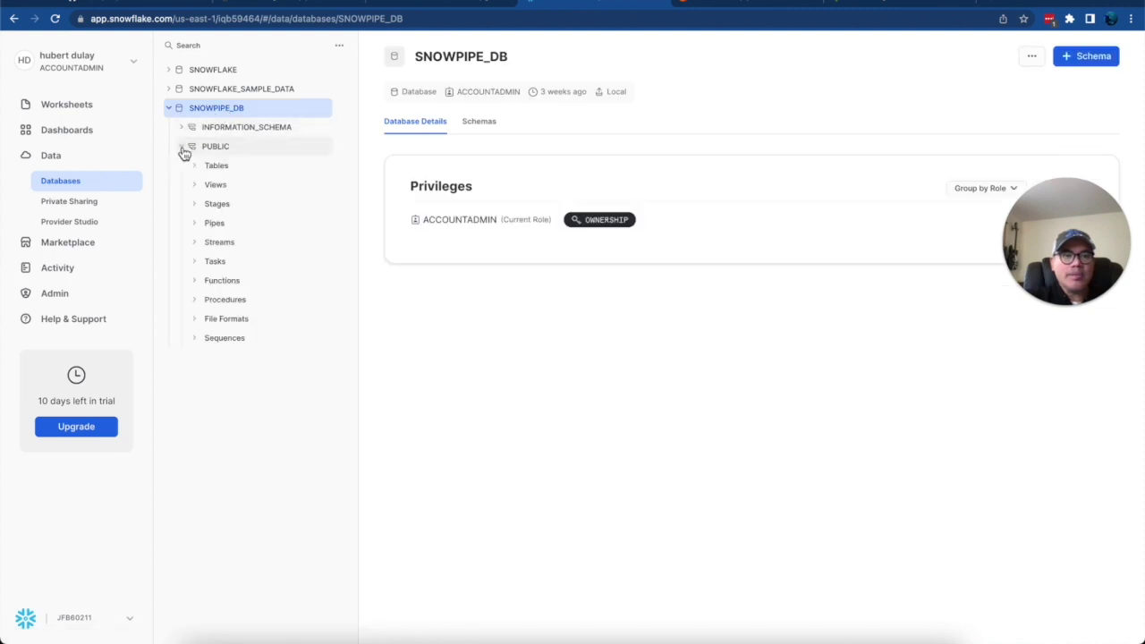
left_click(204, 165)
left_click(220, 171)
left_click(220, 171)
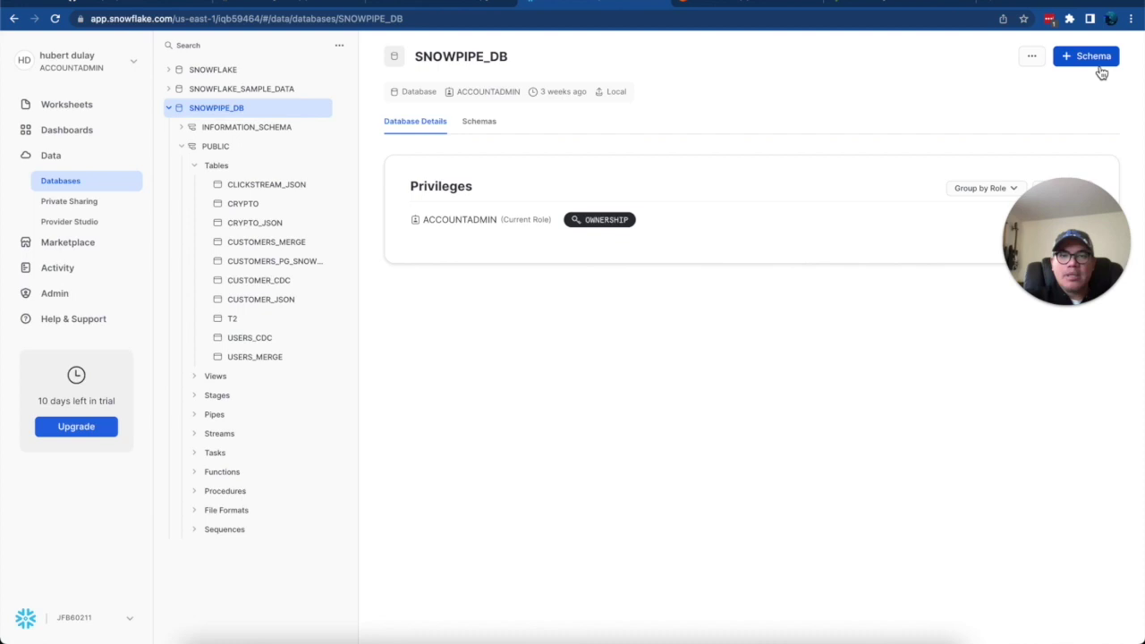
left_click(218, 175)
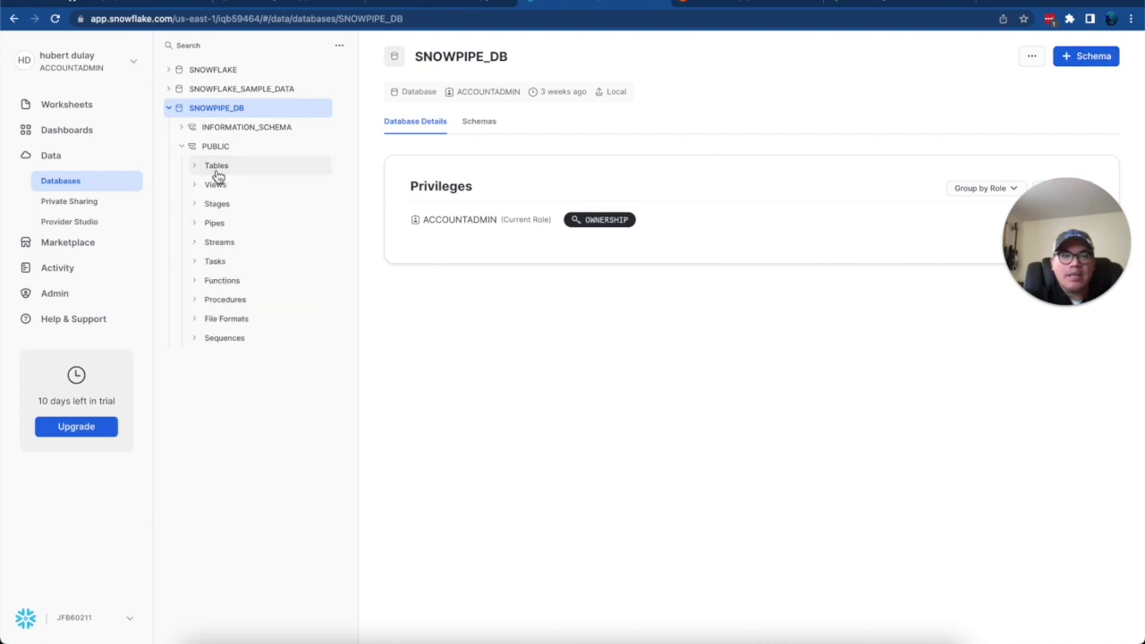
left_click(218, 175)
left_click(217, 175)
left_click(217, 175)
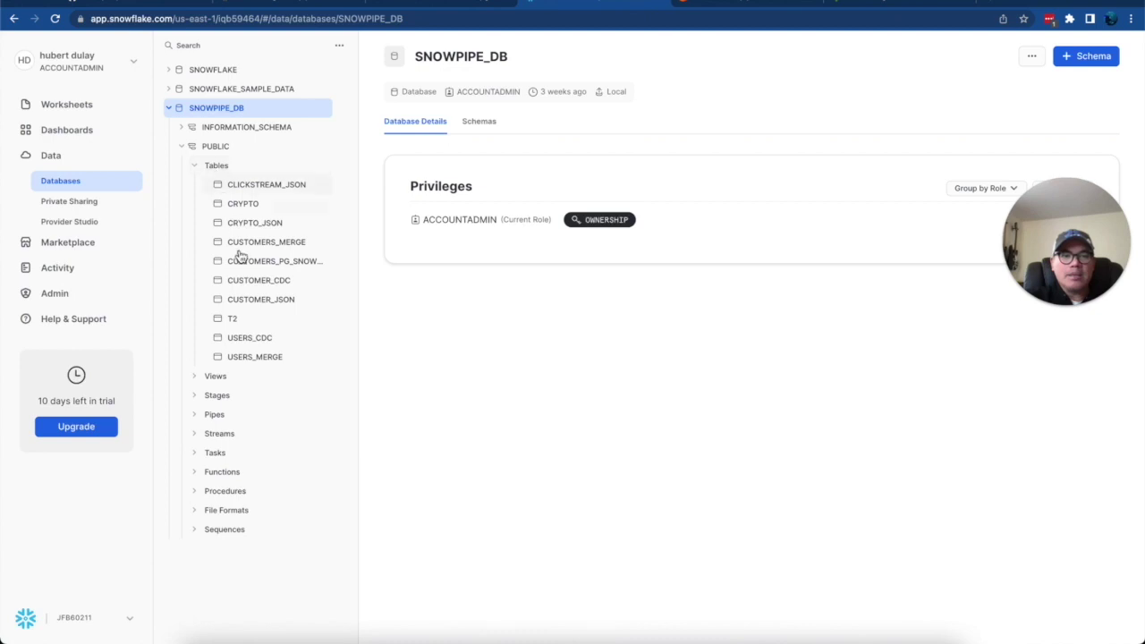
left_click(1033, 59)
left_click(880, 399)
left_click_drag(1044, 259, 1057, 447)
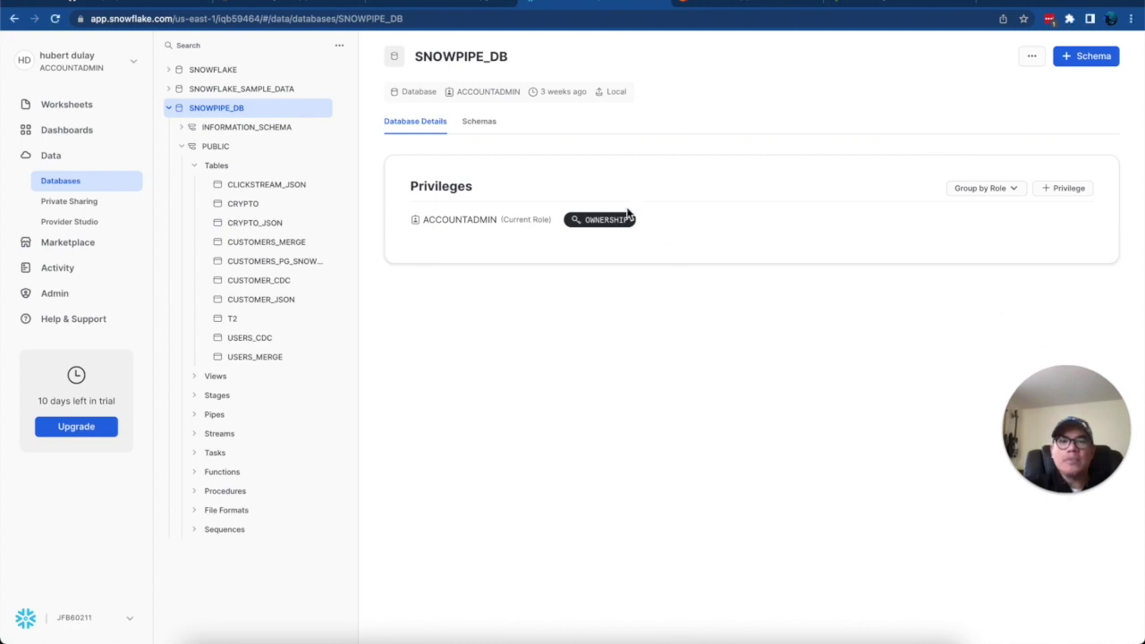
left_click(229, 171)
left_click(230, 172)
Open the PUBLIC schema of SNOWPIPE_DB and bring up the table types available for creating a new table
left_click(224, 149)
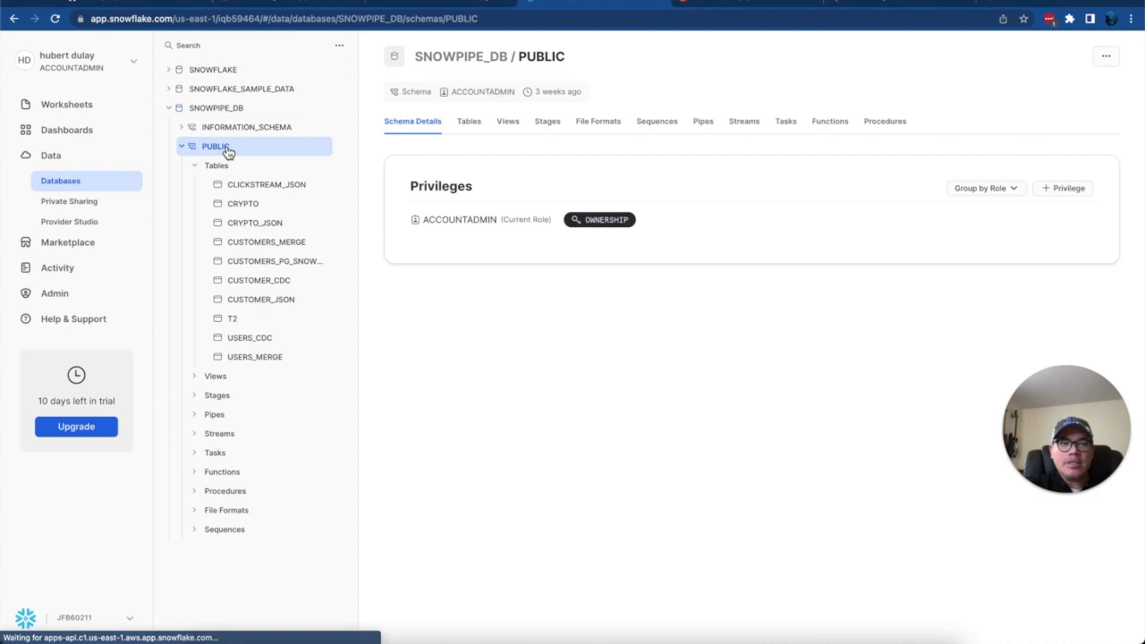
left_click(1086, 57)
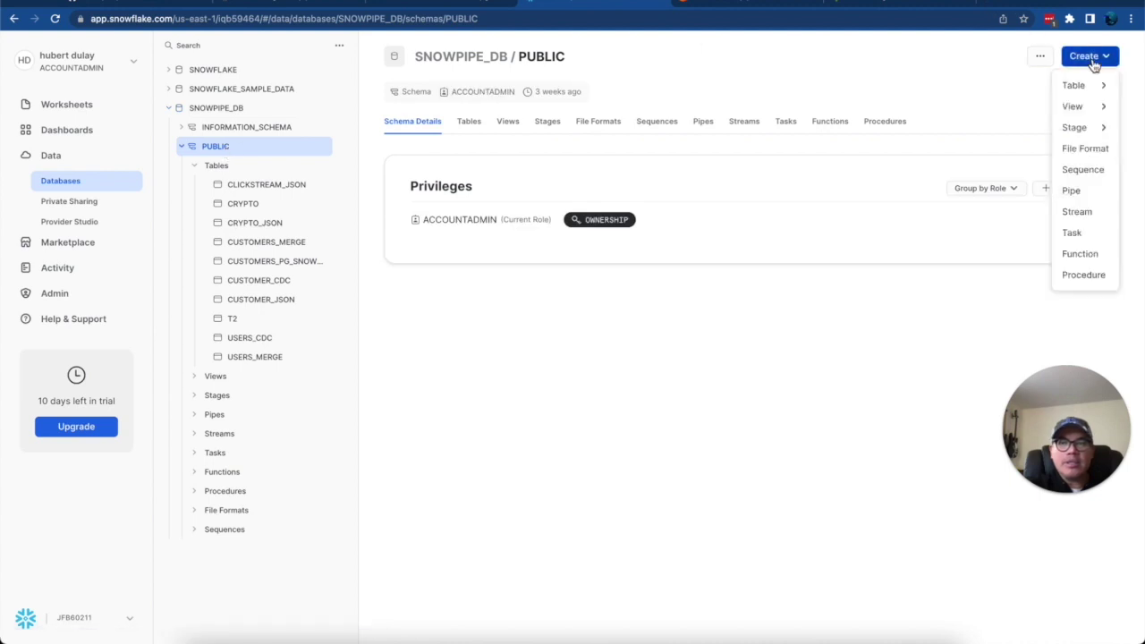
mouse_move(1090, 93)
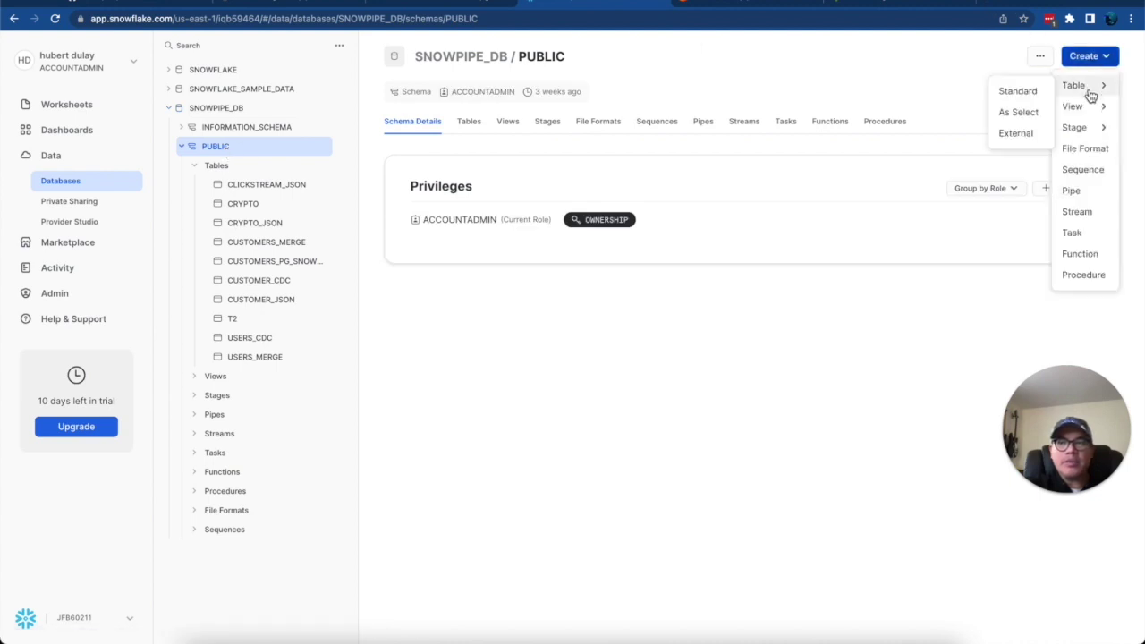
Start a new standard table in SNOWPIPE_DB.PUBLIC and name it customers_pg_snowpipe_merge in the create statement
left_click(1019, 91)
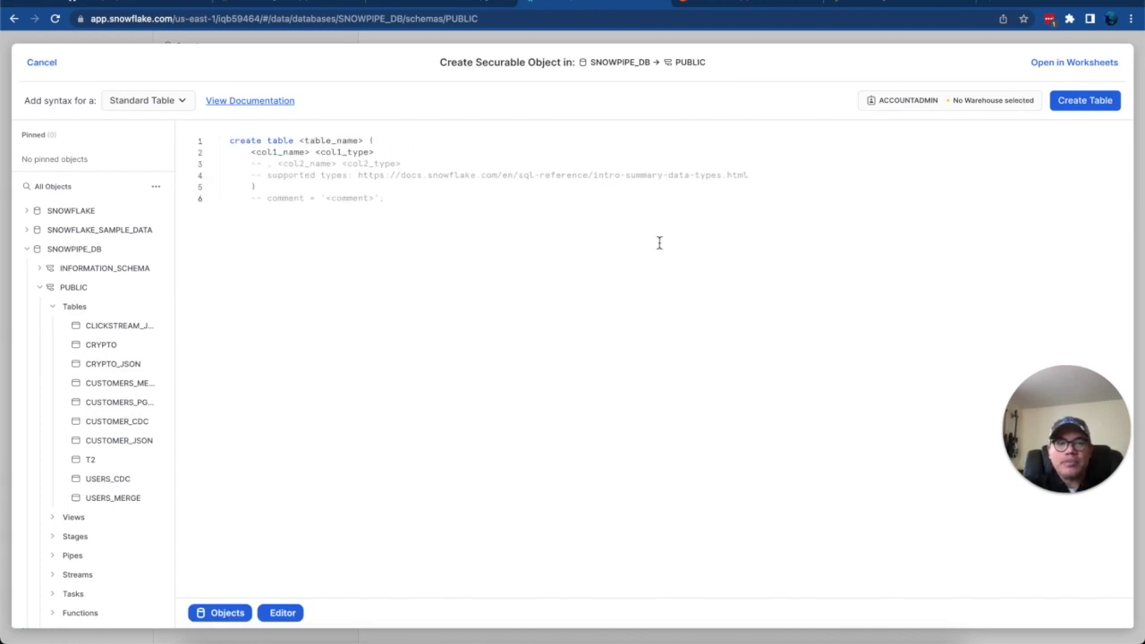
left_click_drag(299, 140, 368, 142)
key("super+v")
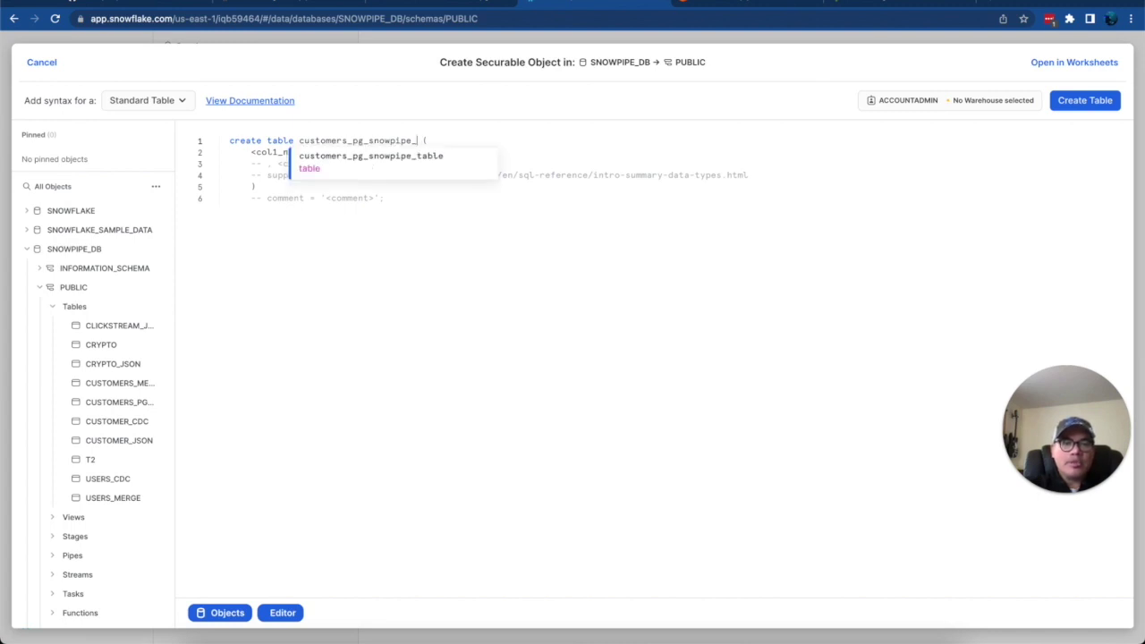
type("m")
key("BackSpace")
type("merge")
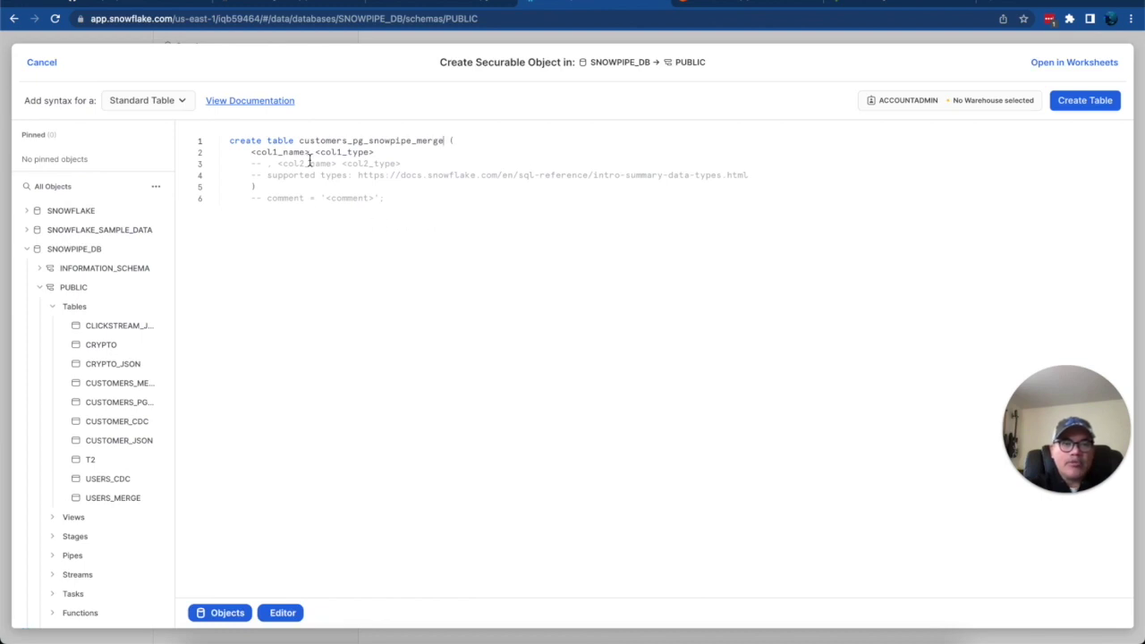
Show the column list of the existing CUSTOMERS_MERGE table as a reference for the new table's columns
key("Tab")
key("Tab")
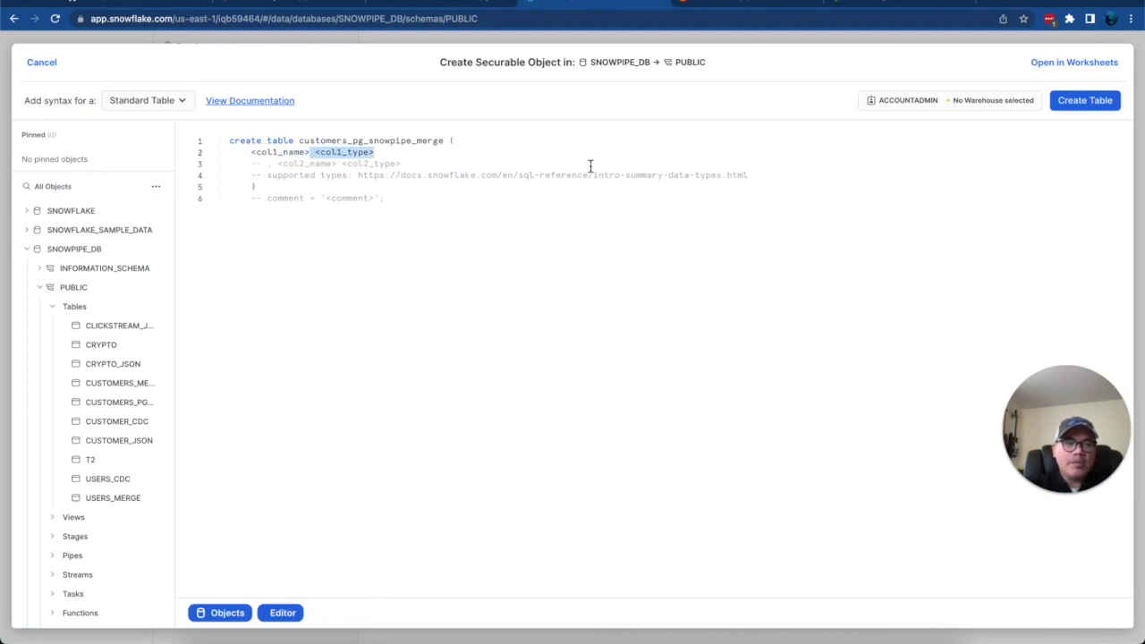
key("End")
key("shift+Home")
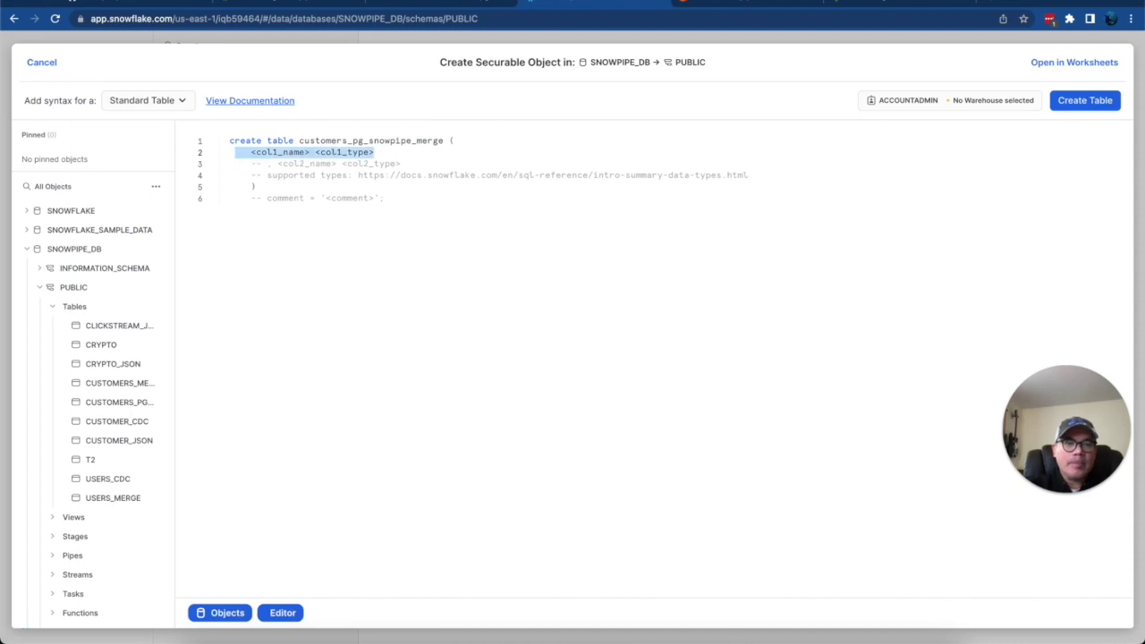
key("shift+Right")
key("shift+Right")
key("shift+Right")
key("shift+Right")
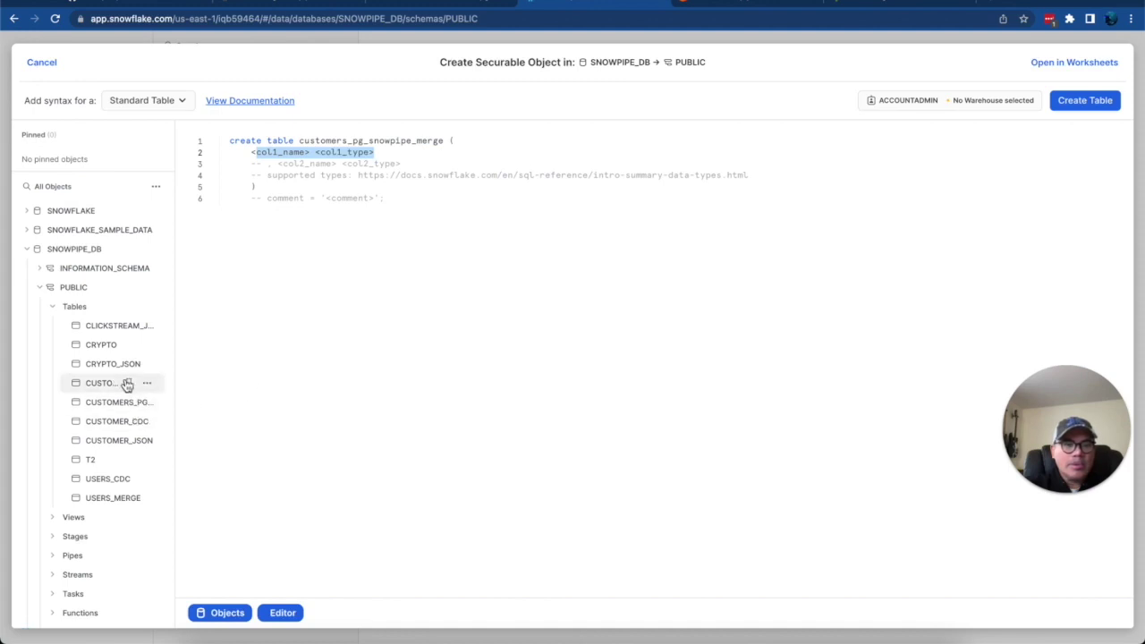
mouse_move(126, 380)
mouse_move(114, 430)
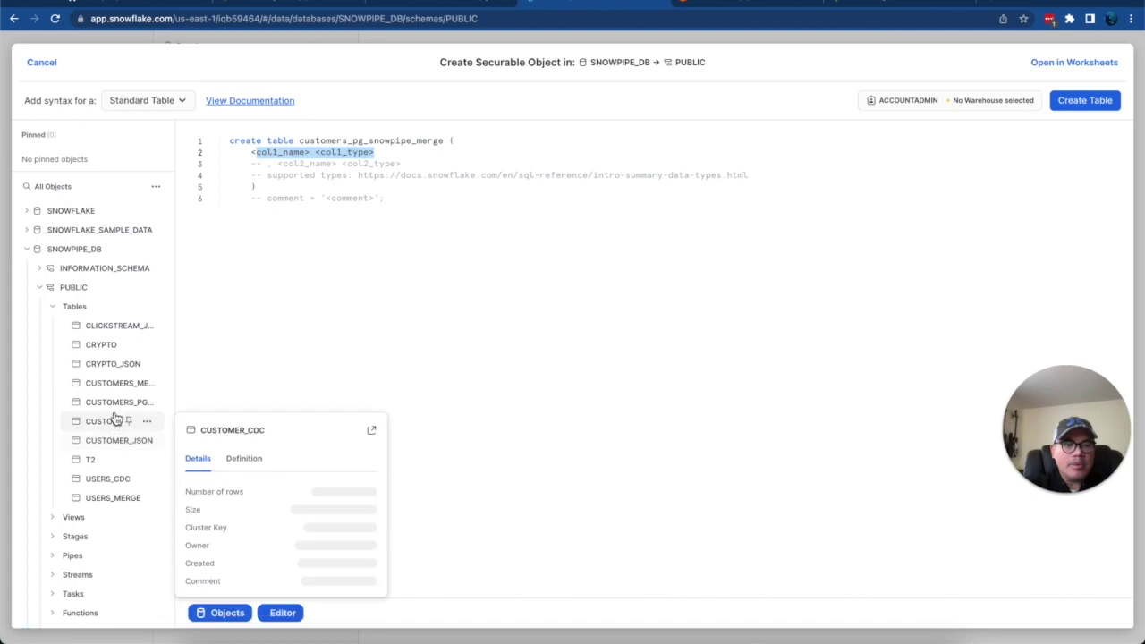
left_click(108, 394)
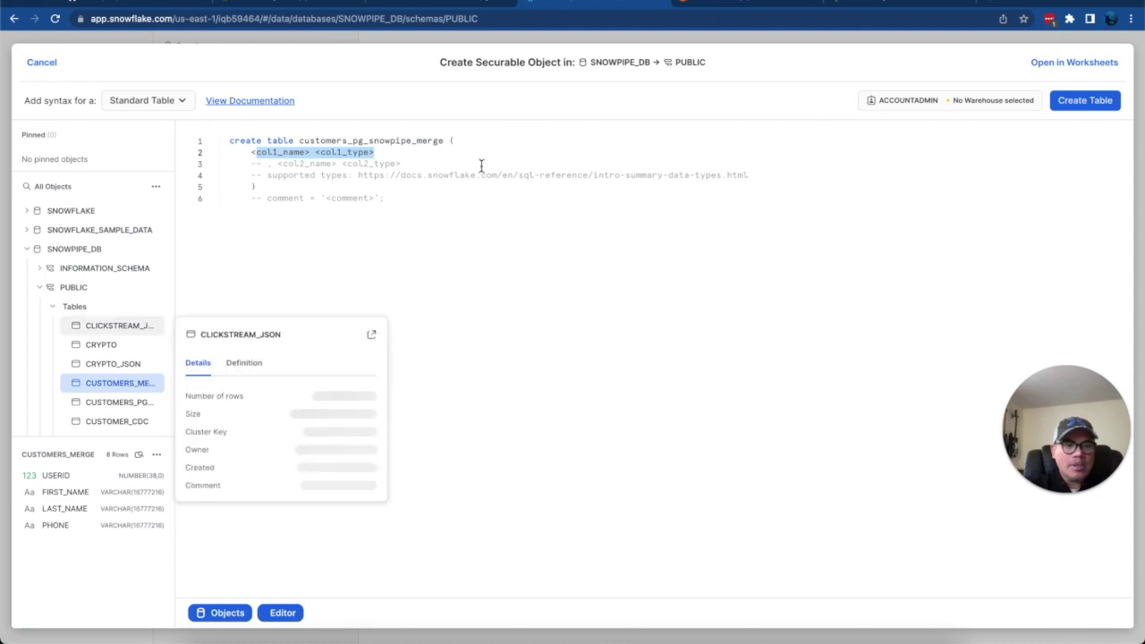
Replace the first column placeholder in the create statement with the column definition "userid int primary key,"
left_click(436, 141)
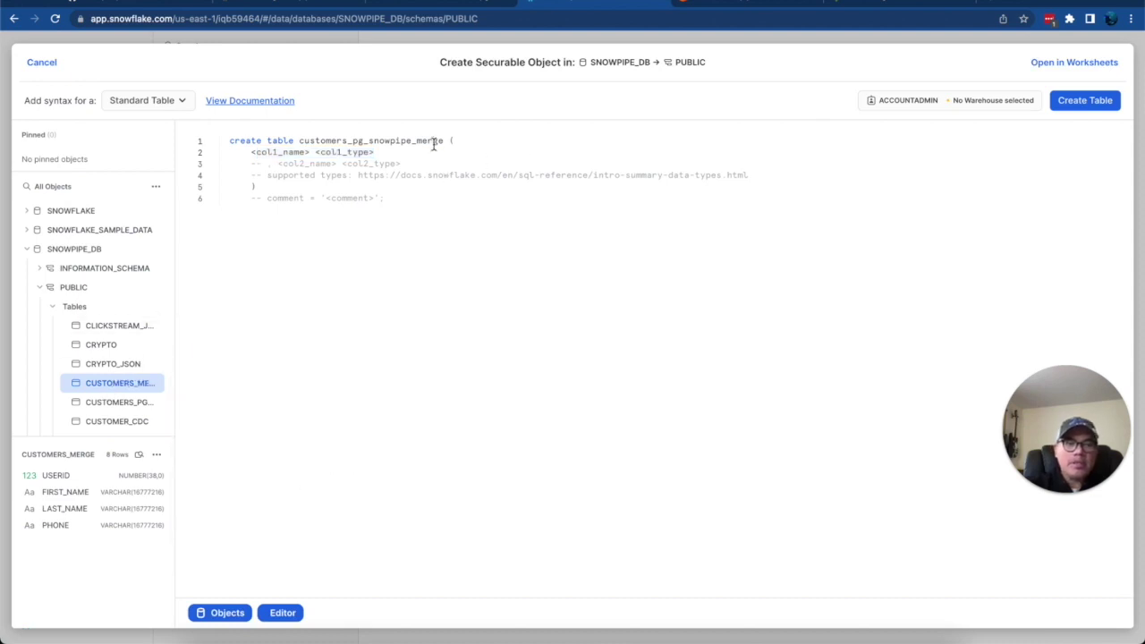
key("BackSpace")
key("BackSpace")
key("BackSpace")
key("BackSpace")
key("BackSpace")
key("BackSpace")
key("BackSpace")
key("BackSpace")
key("BackSpace")
key("BackSpace")
key("BackSpace")
key("BackSpace")
key("BackSpace")
key("BackSpace")
key("BackSpace")
key("BackSpace")
key("BackSpace")
key("BackSpace")
key("BackSpace")
key("BackSpace")
key("BackSpace")
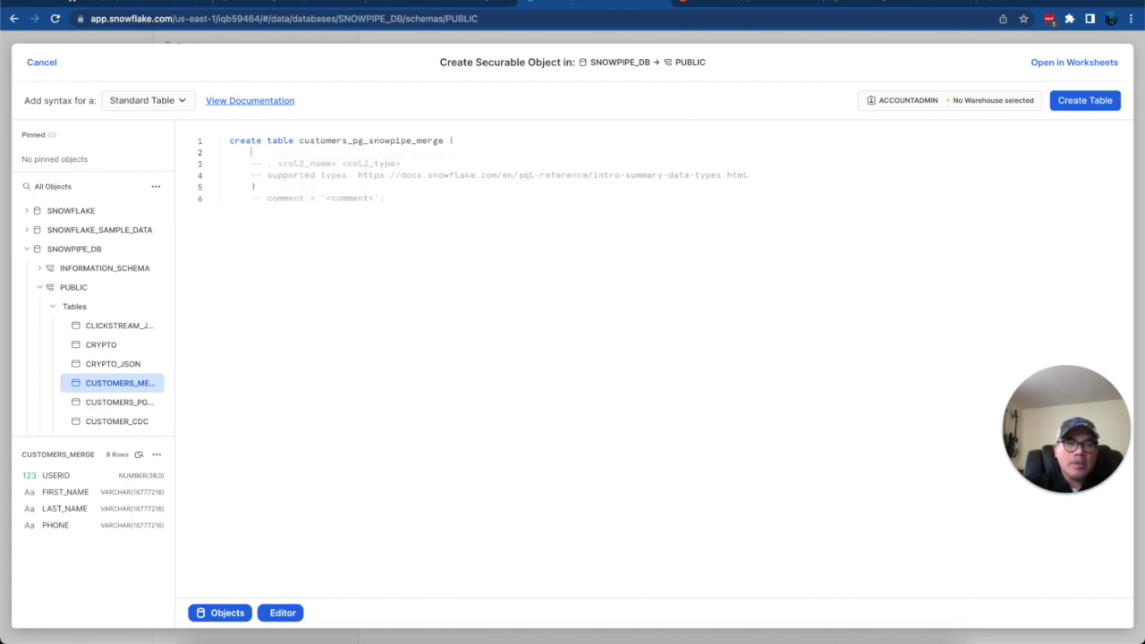
type("userid")
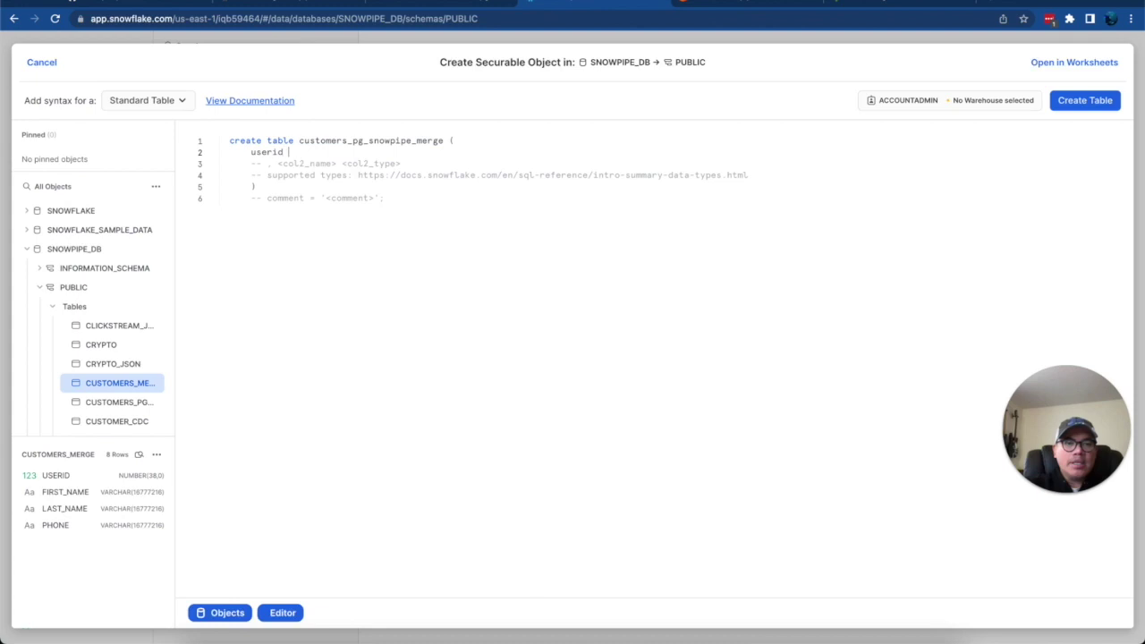
type(" int pr")
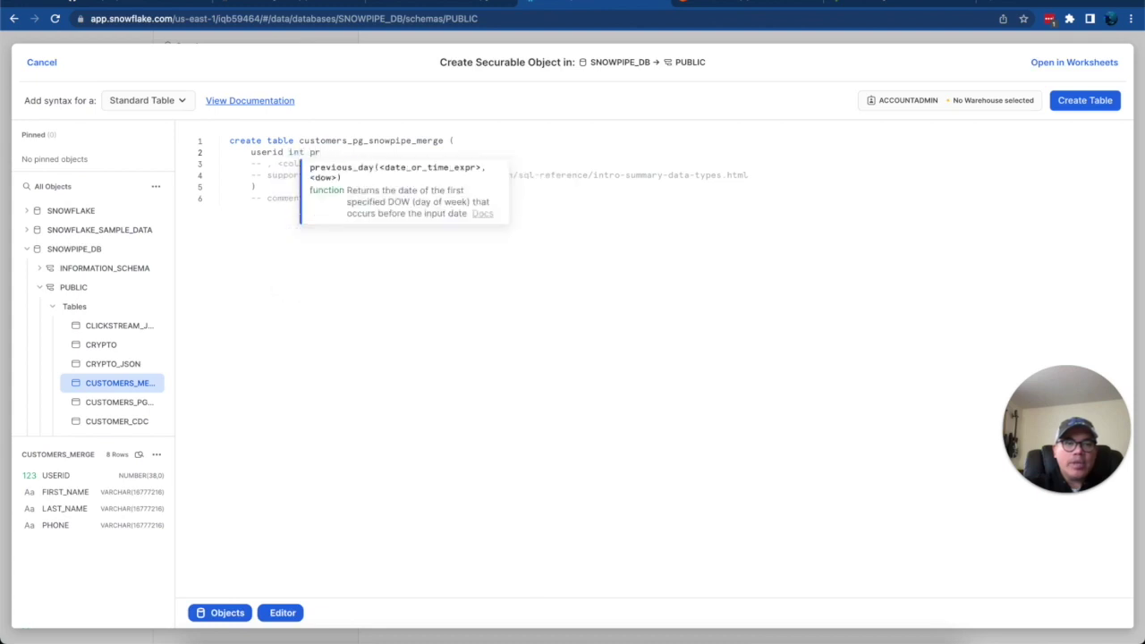
type("ma")
key("BackSpace")
key("BackSpace")
type("imary key,")
key("Return")
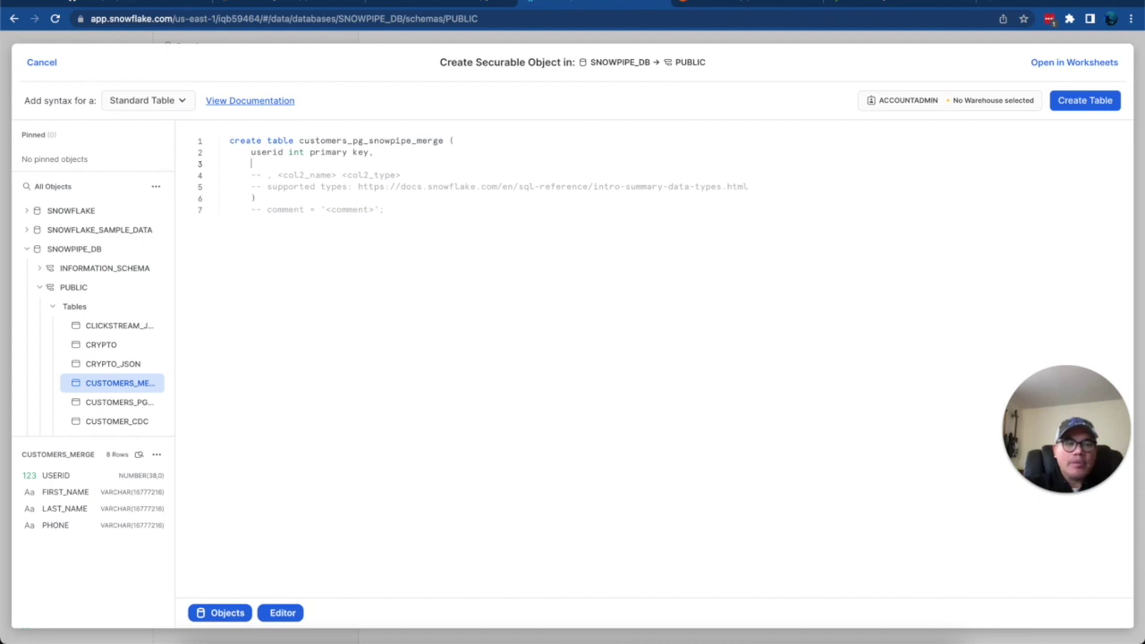
Add a first_name column of type varchar below the userid column
type("first_")
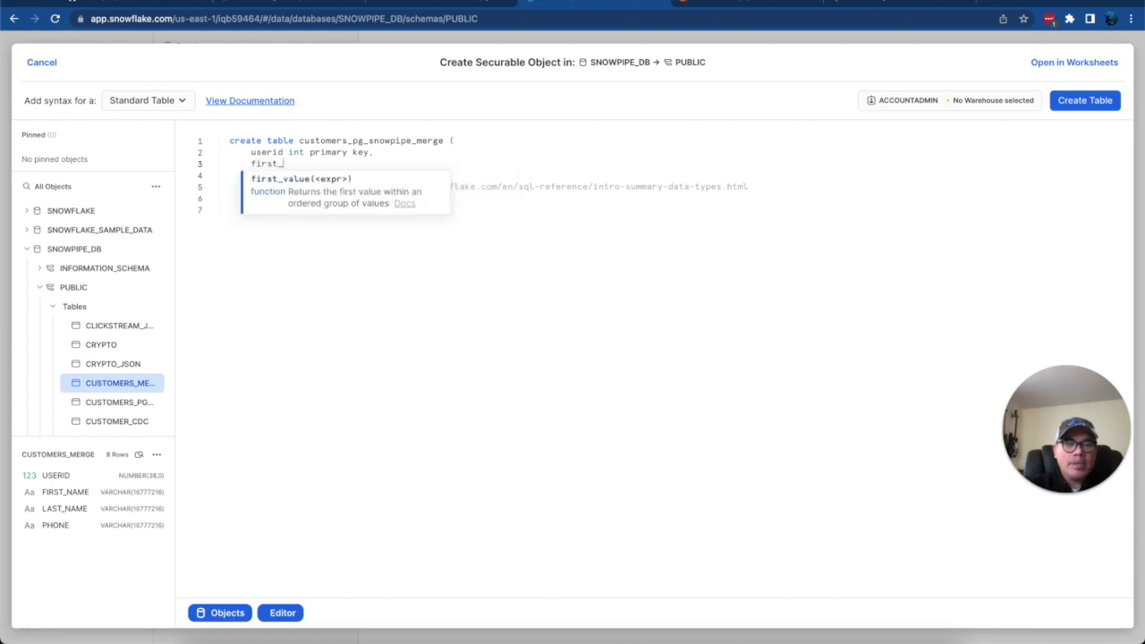
type("name")
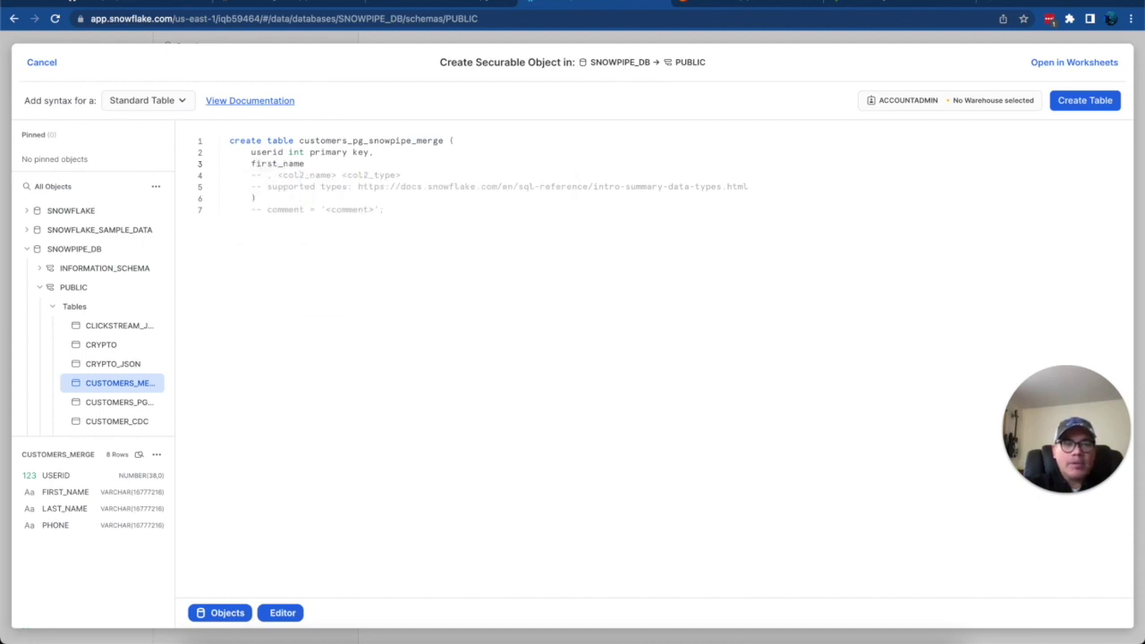
type(" s")
key("BackSpace")
type("var")
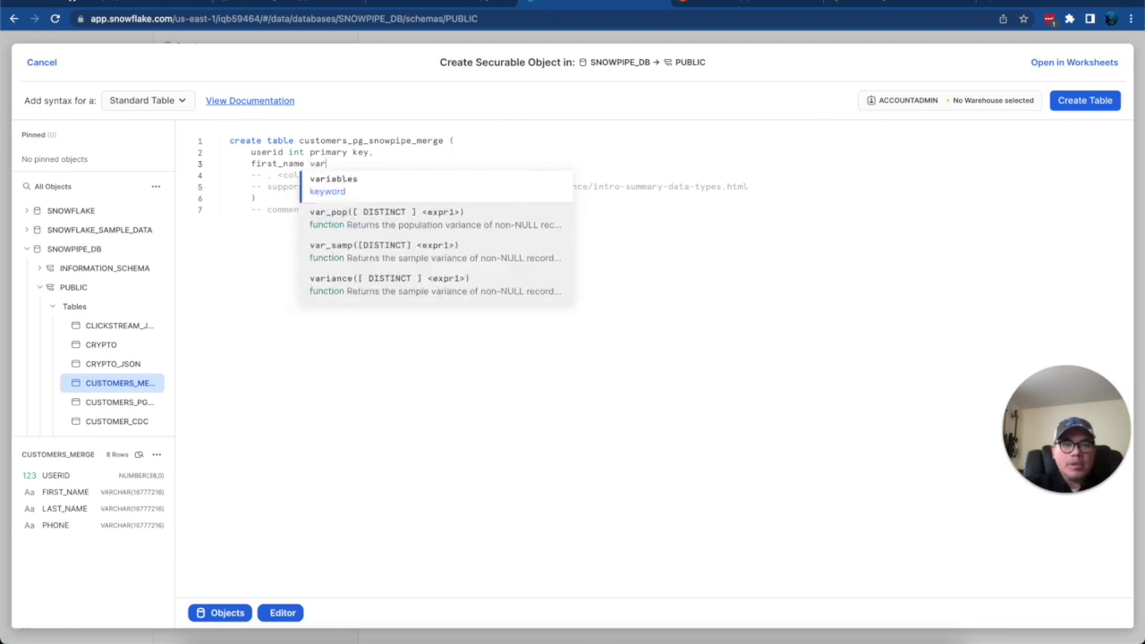
type("char")
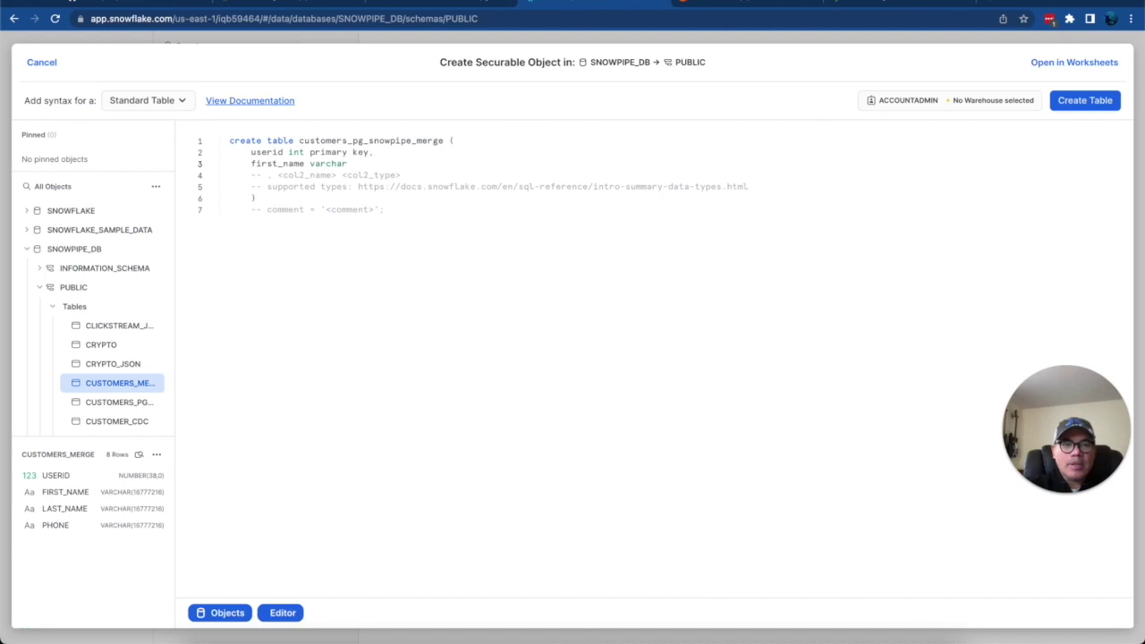
type(",")
key("Return")
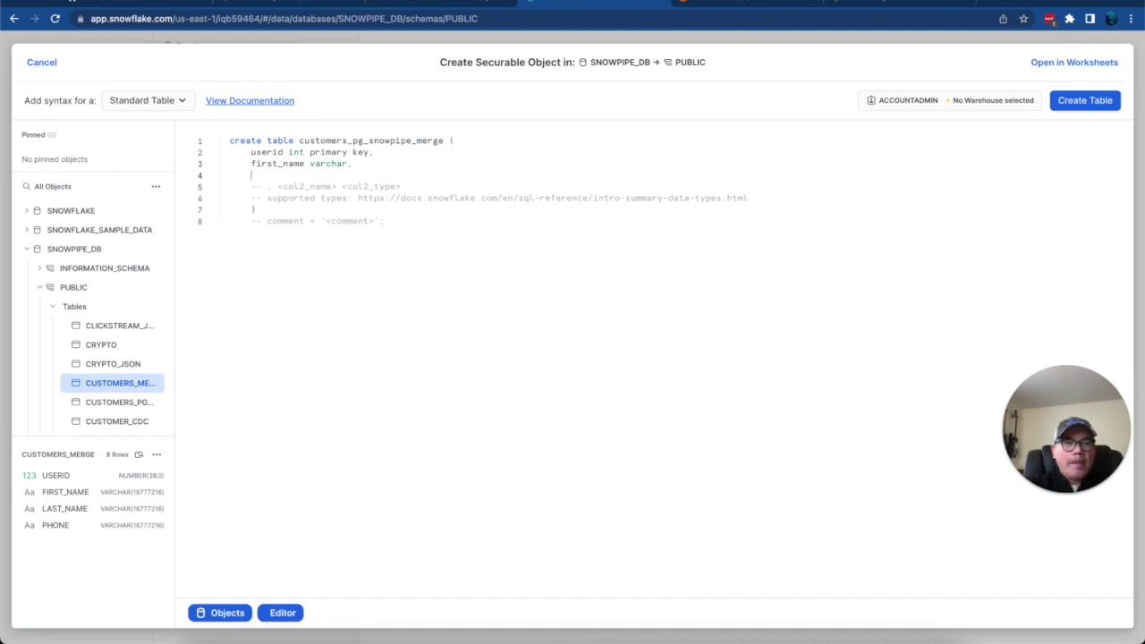
Add last_name and phone columns, both of type varchar, and create the table
type("last_name v")
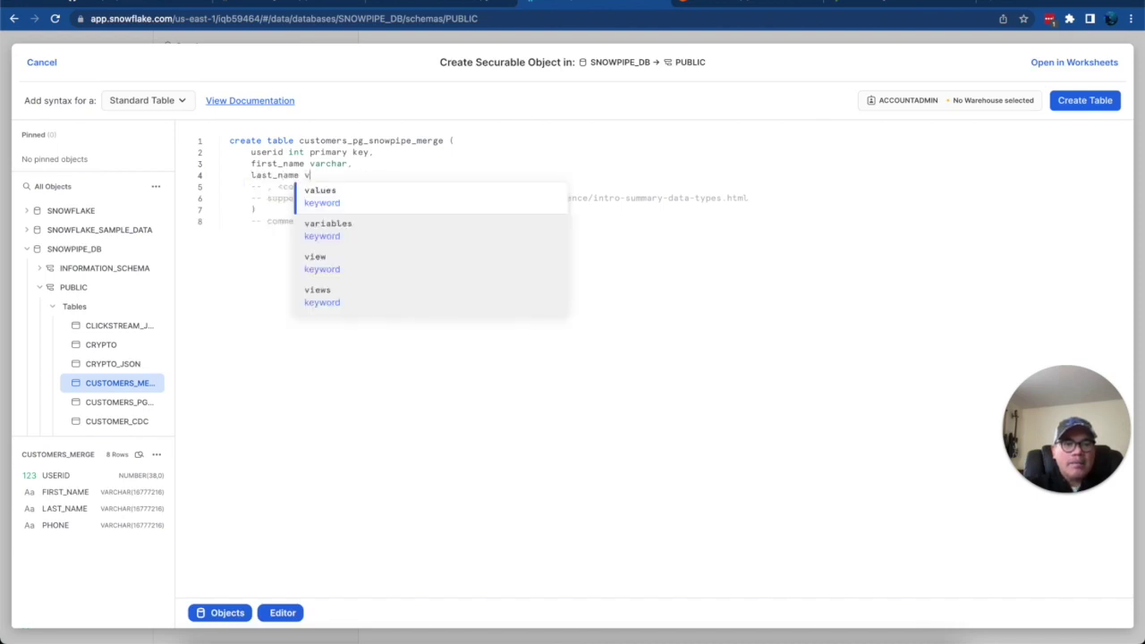
type("archar,")
key("Return")
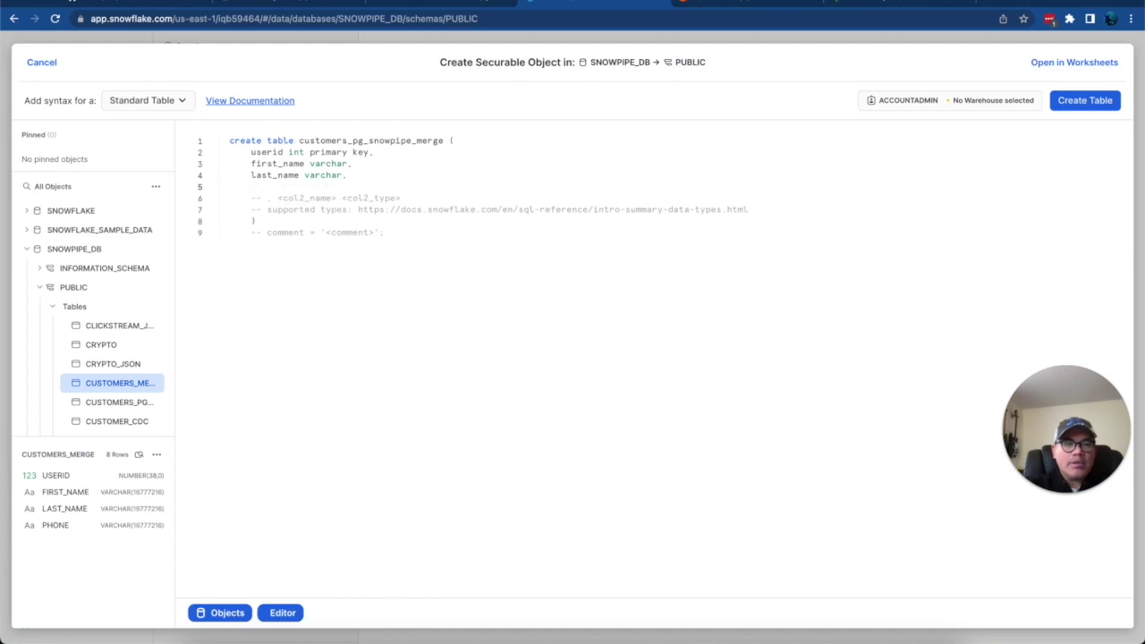
type("phone varchar")
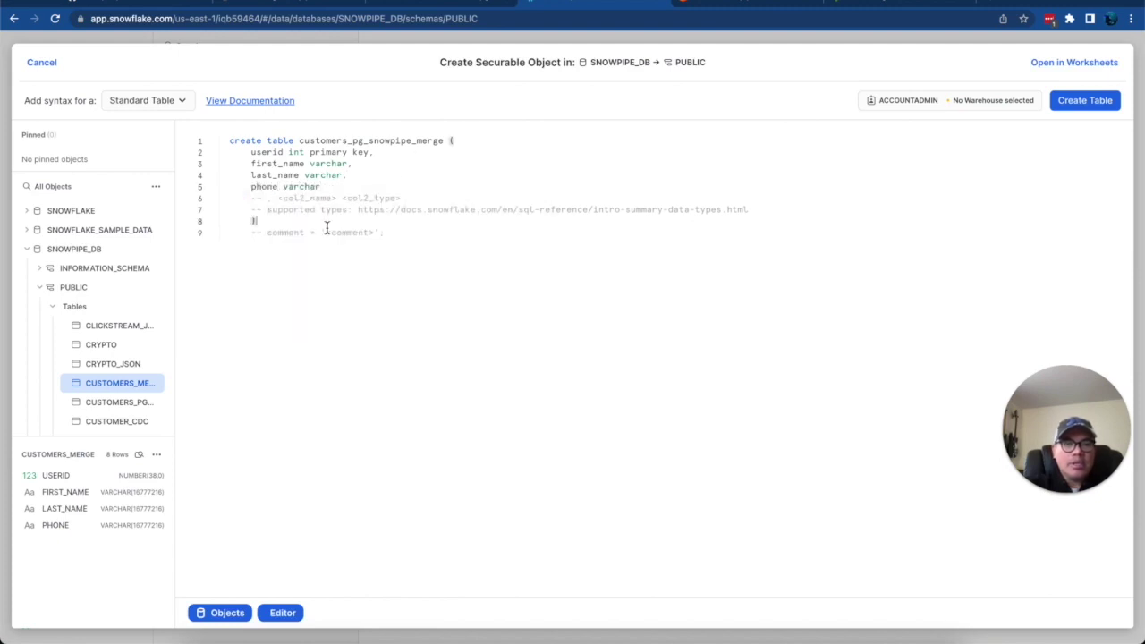
left_click(1080, 105)
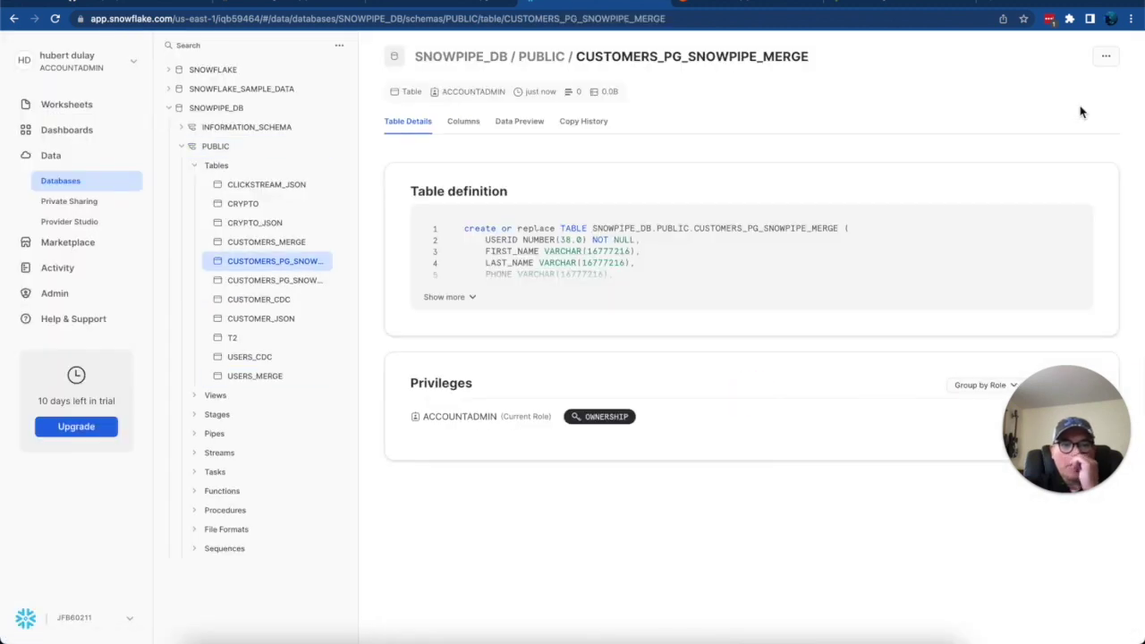
Review the new table's columns and its full table definition
left_click(464, 123)
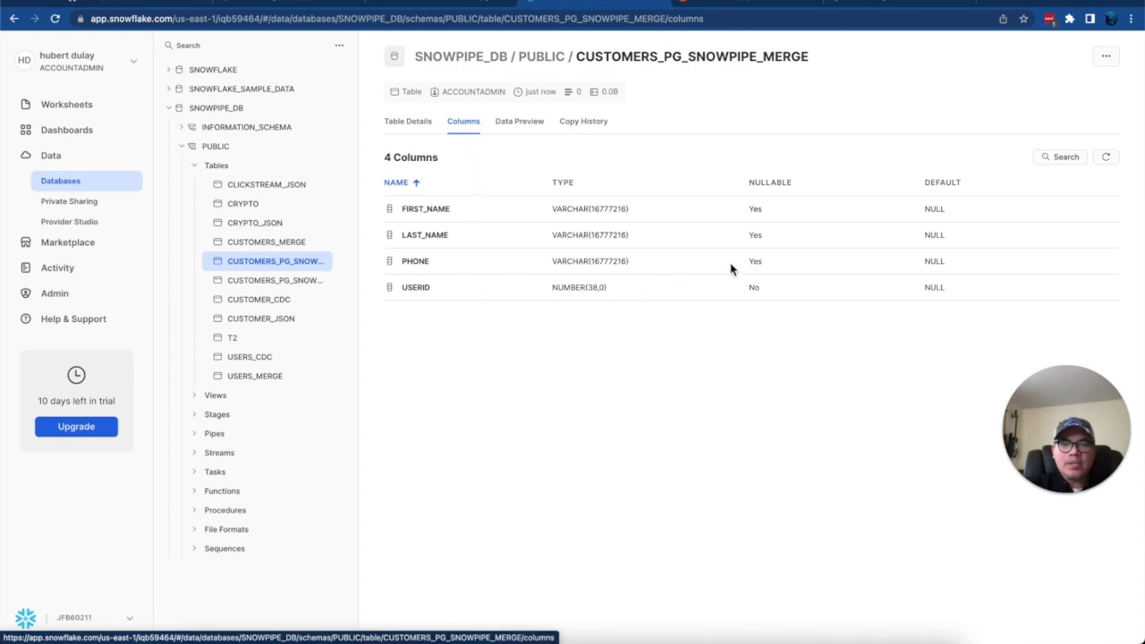
left_click(408, 125)
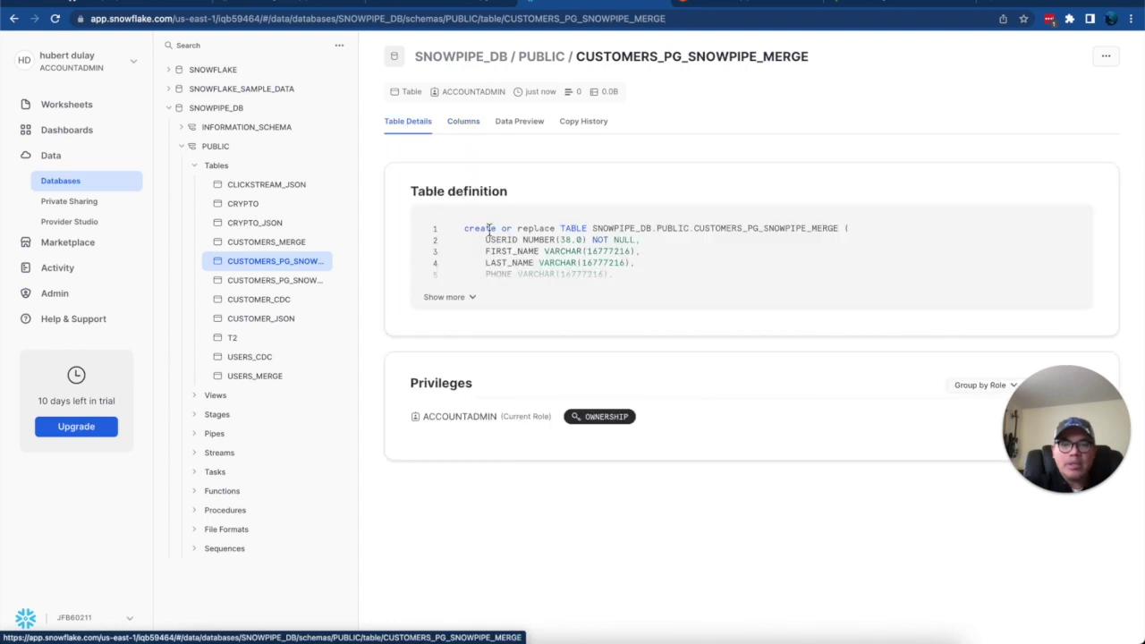
left_click(466, 302)
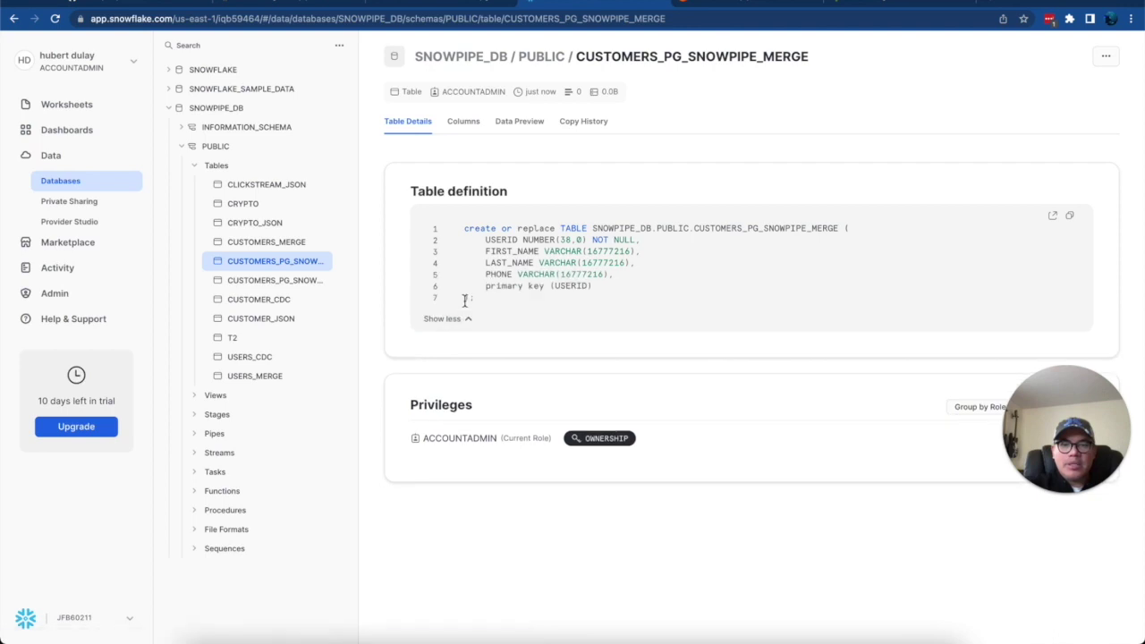
left_click_drag(635, 298, 449, 208)
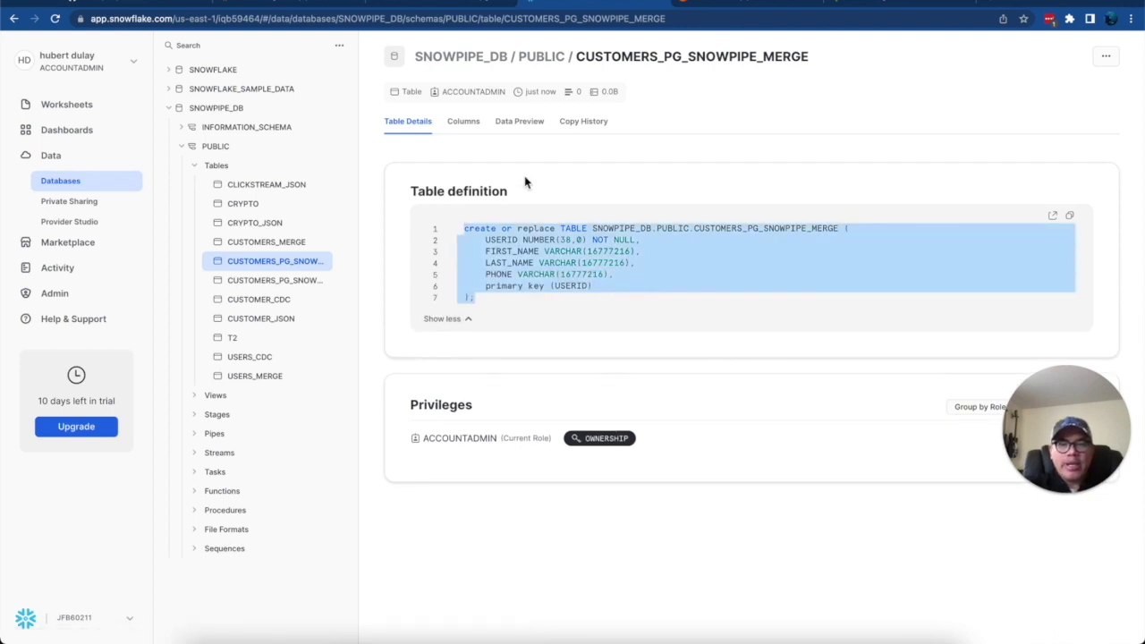
Copy the new table's name and make CUSTOMERS_PG_SNOWPIPE_MERGE the "merge into" target in the customers_pg_snowpipe worksheet, replacing customers_merge
double_click(708, 61)
key("ctrl+c")
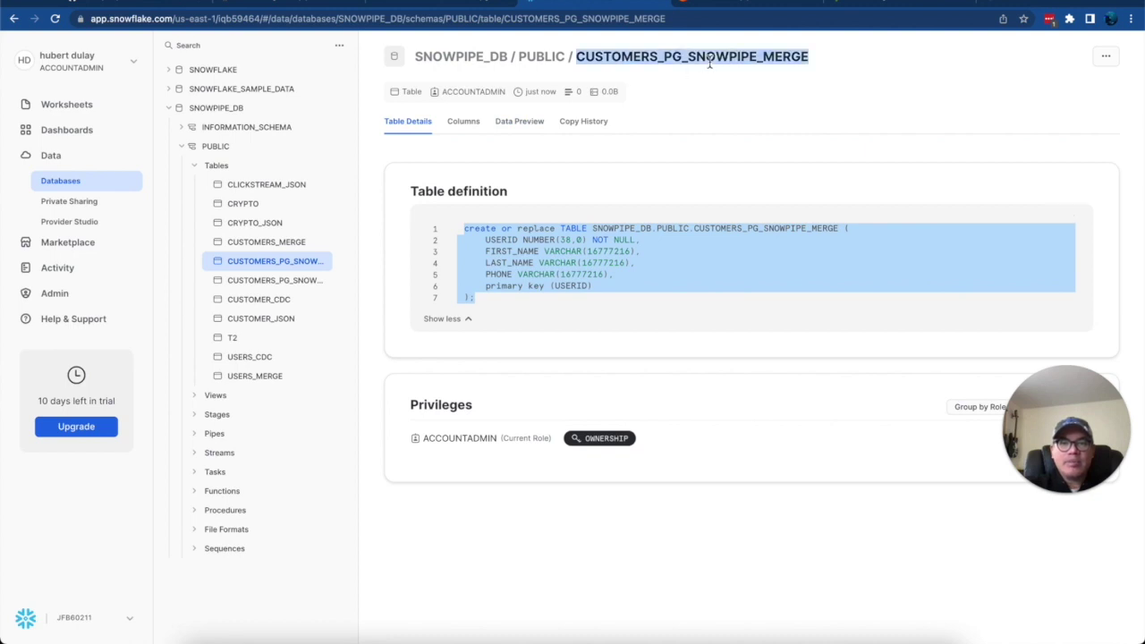
left_click(39, 110)
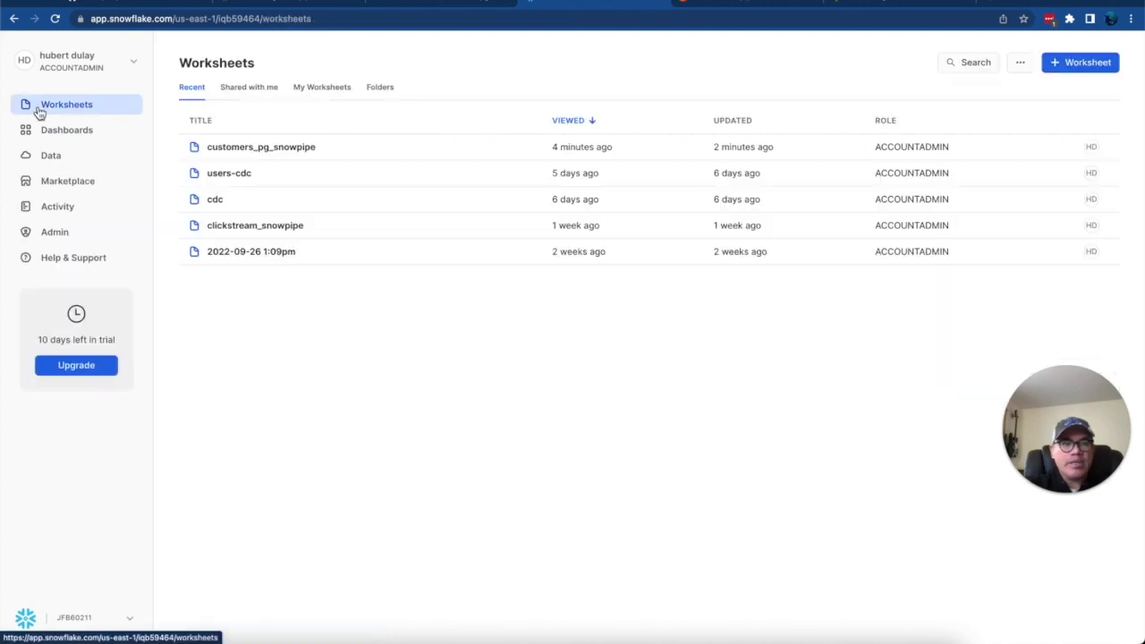
left_click(251, 152)
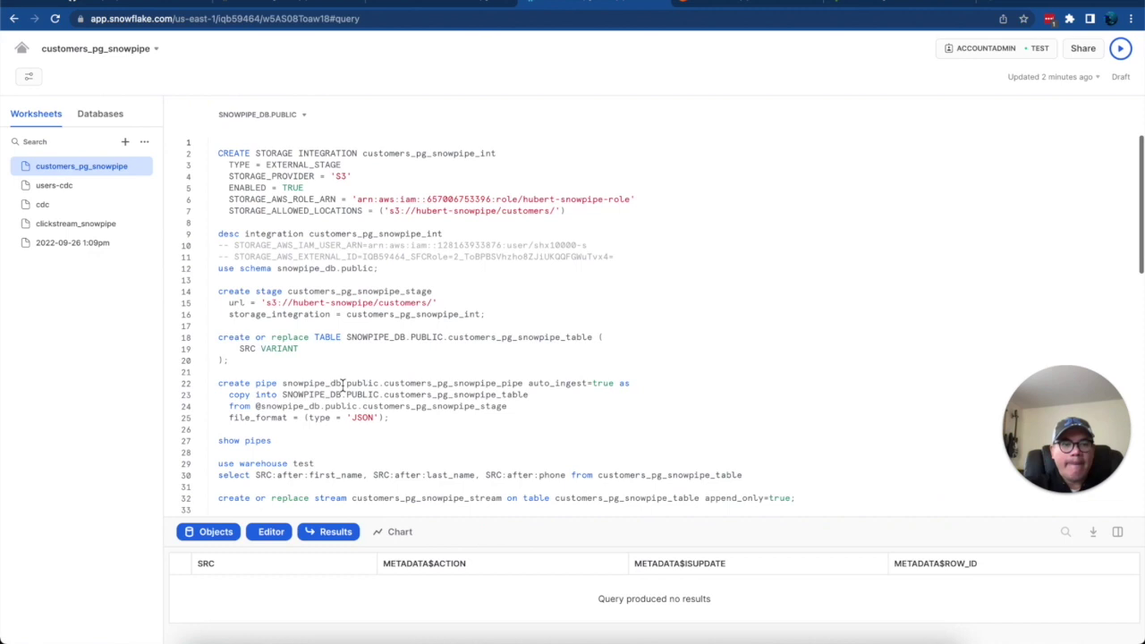
scroll(358, 402, "down", 10)
scroll(350, 342, "up", 5)
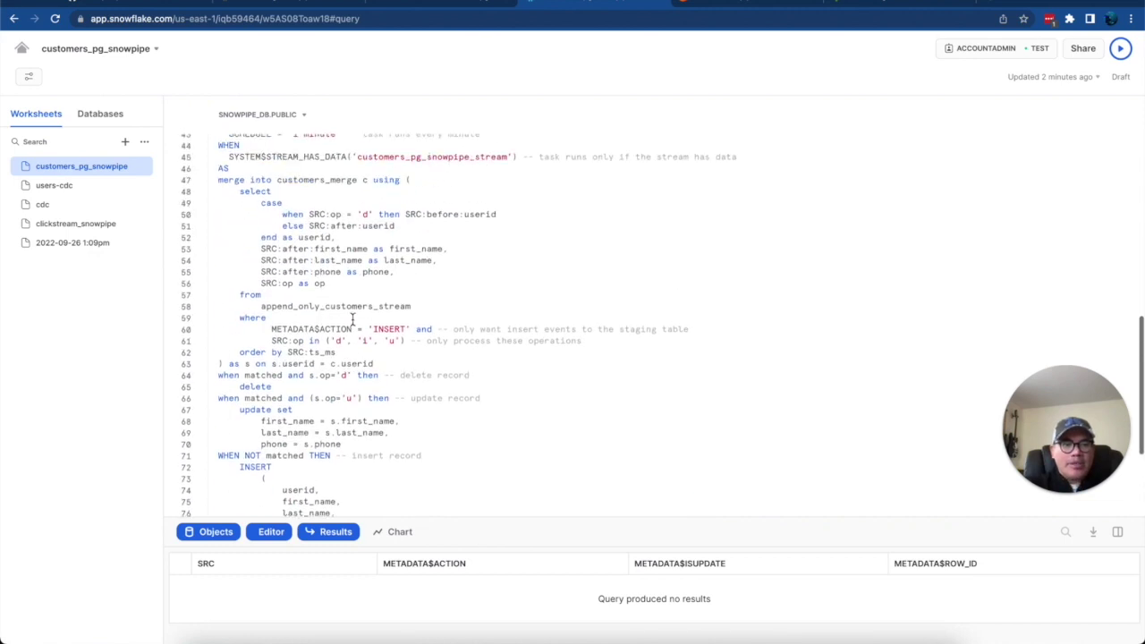
scroll(352, 320, "up", 3)
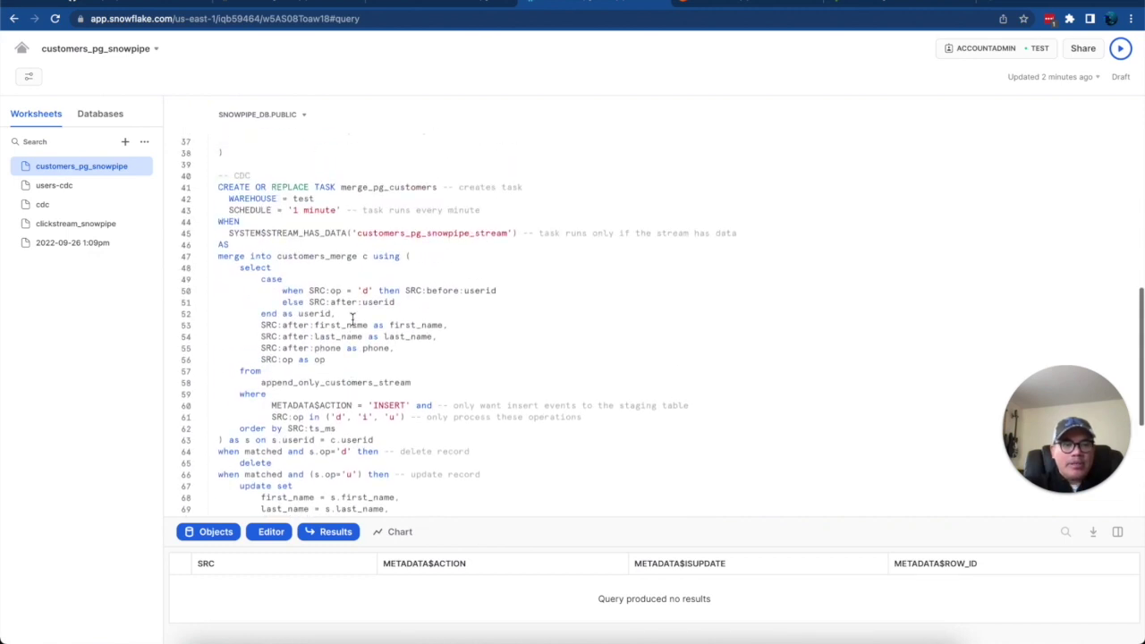
double_click(307, 288)
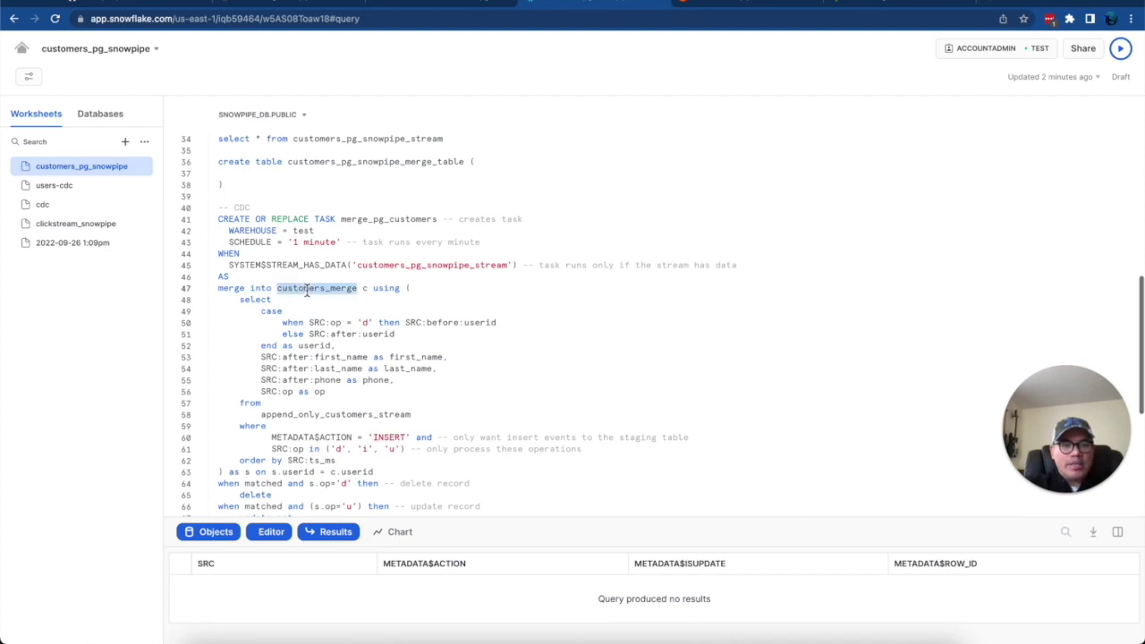
key("ctrl+v")
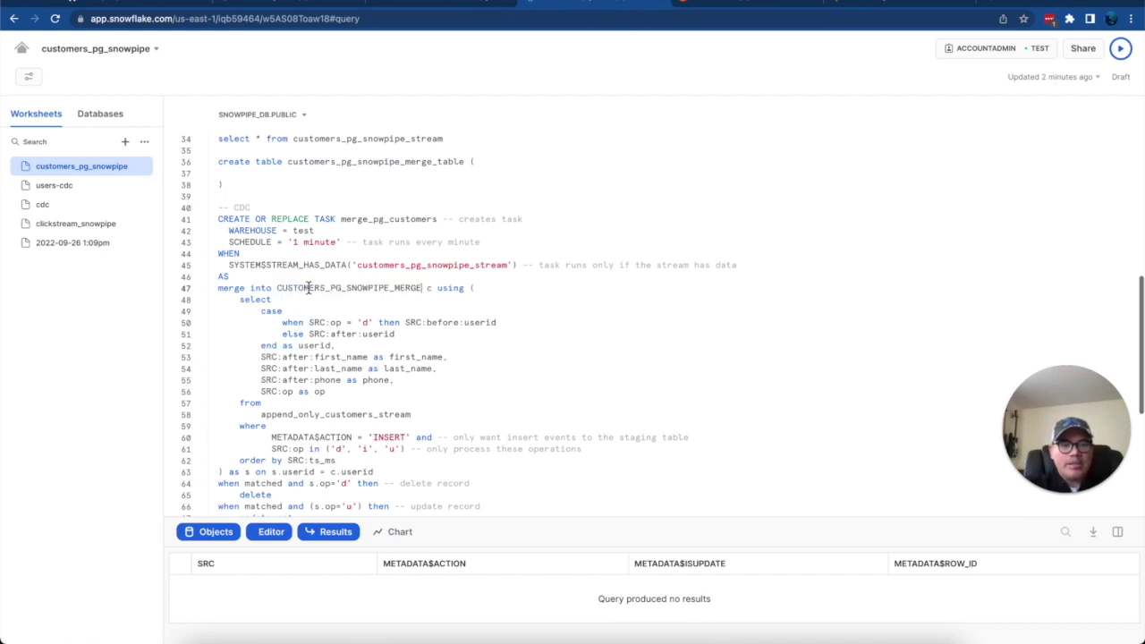
Replace the task name in the CREATE OR REPLACE TASK statement with customers_pg_snowpipe_merge_table, copied from the create table line
double_click(391, 224)
left_click(414, 164)
double_click(414, 164)
key("ctrl+c")
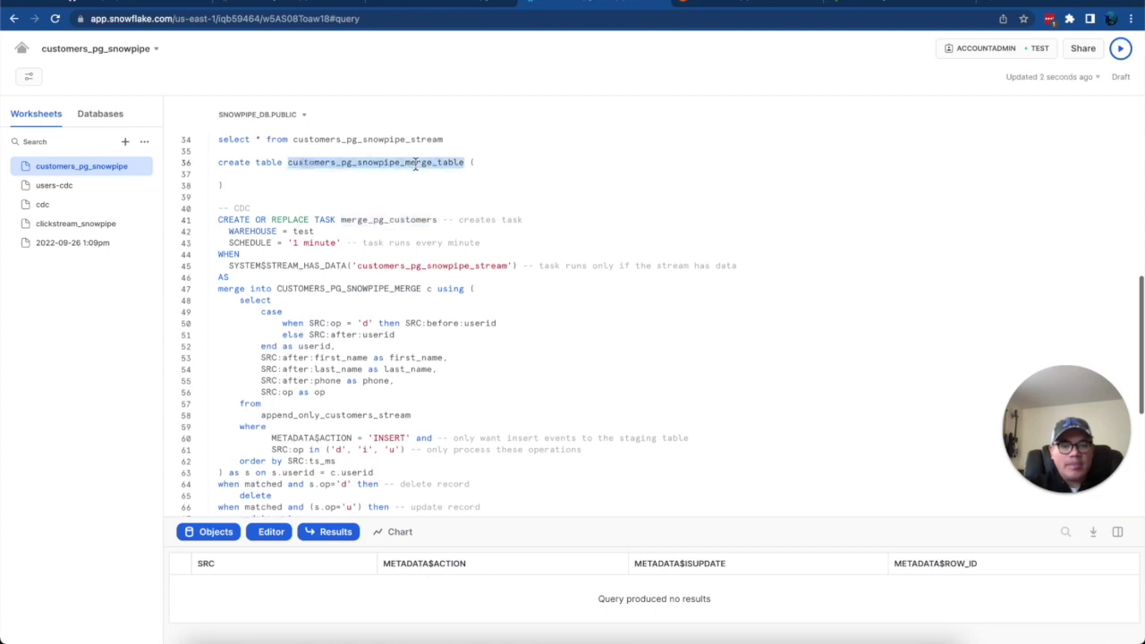
double_click(391, 220)
key("ctrl+v")
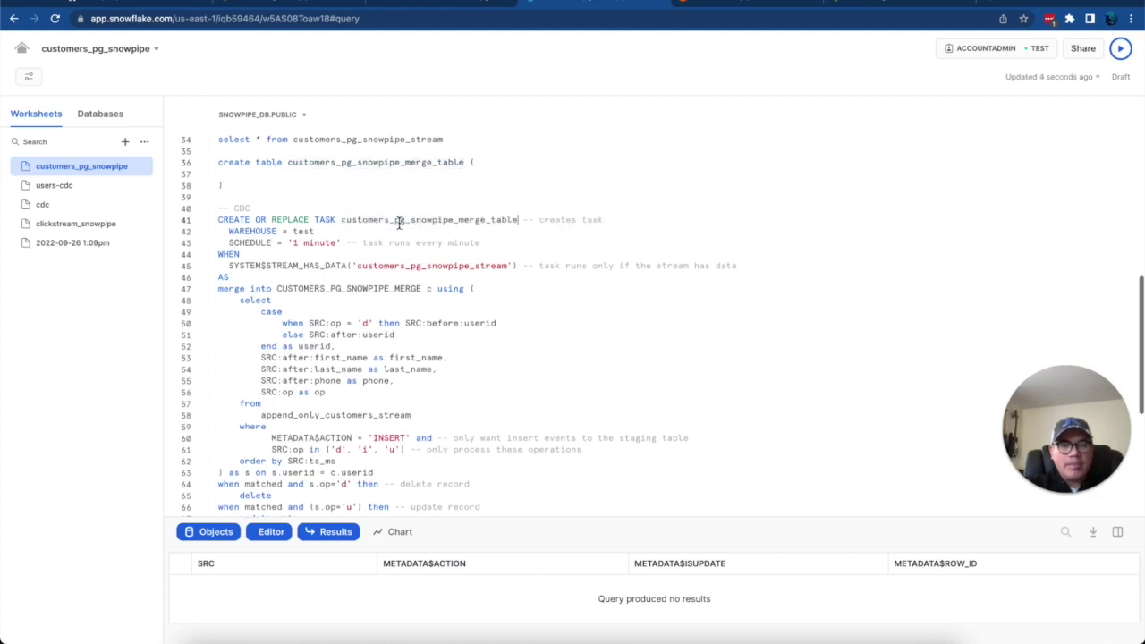
Change the task name in the CREATE OR REPLACE TASK statement to customers_pg_snowpipe_task
key("BackSpace")
key("BackSpace")
key("BackSpace")
key("BackSpace")
key("BackSpace")
key("BackSpace")
key("BackSpace")
key("BackSpace")
key("BackSpace")
key("BackSpace")
key("BackSpace")
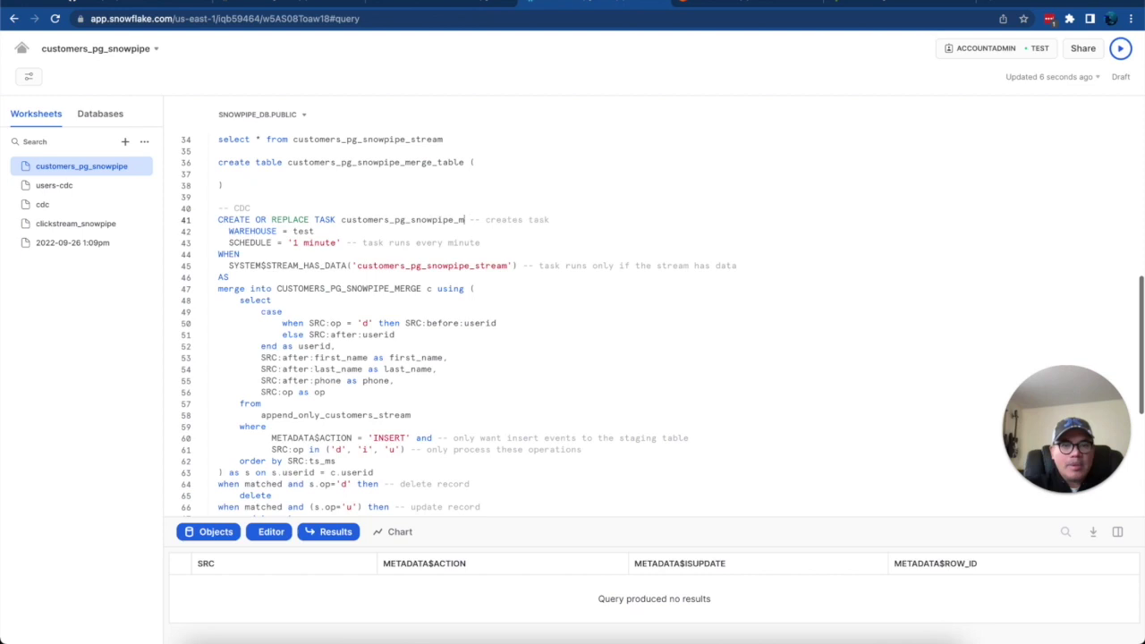
type("merge")
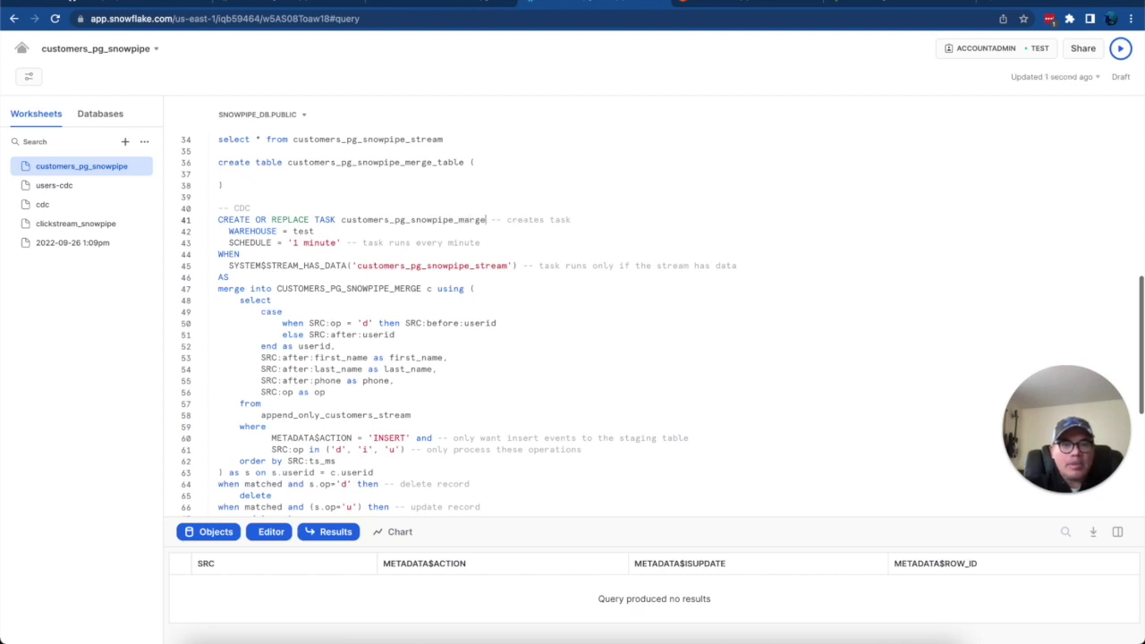
key("BackSpace")
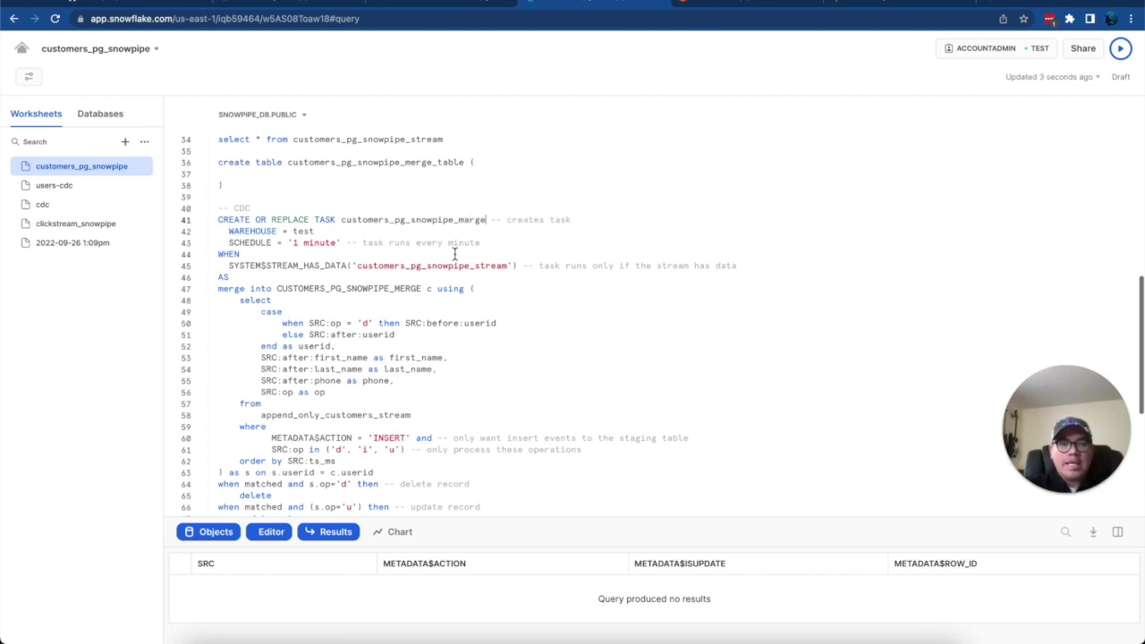
key("BackSpace")
key("BackSpace")
key("BackSpace")
key("BackSpace")
type("task")
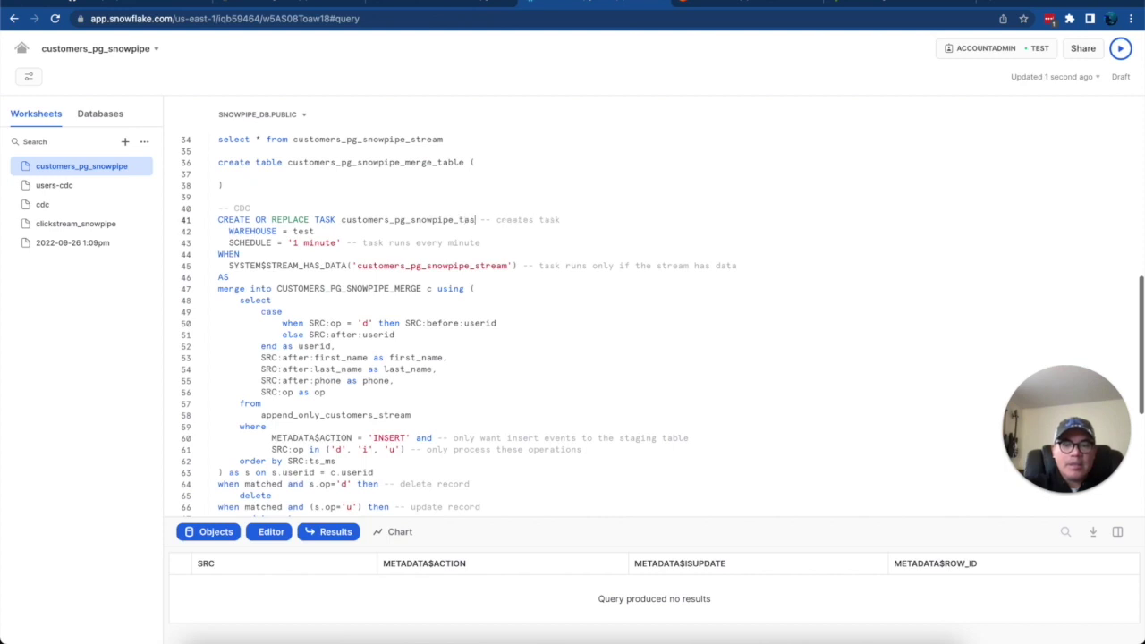
double_click(428, 221)
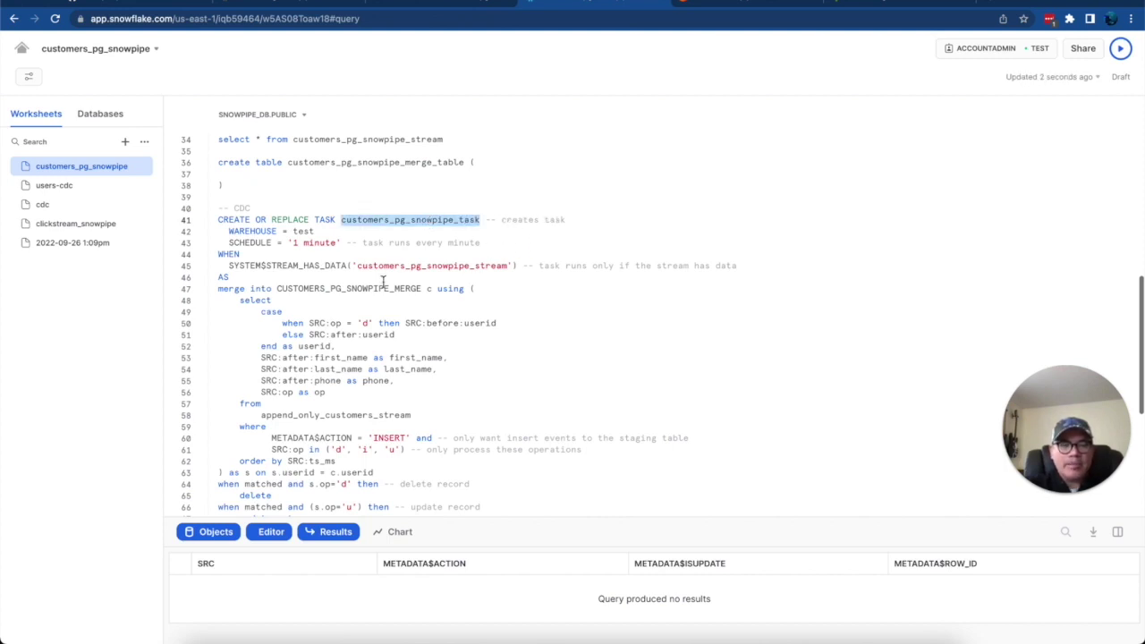
Replace append_only_customers_stream in the merge subquery's from clause with customers_pg_snowpipe_stream, copied from the SYSTEM$STREAM_HAS_DATA condition
double_click(376, 292)
scroll(376, 291, "down", 3)
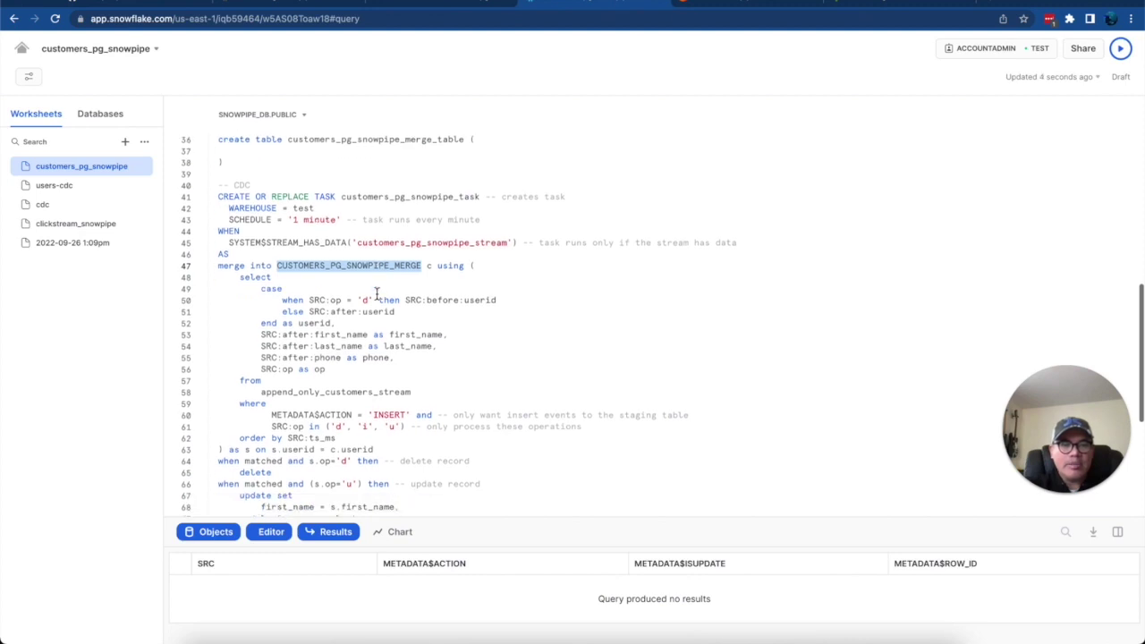
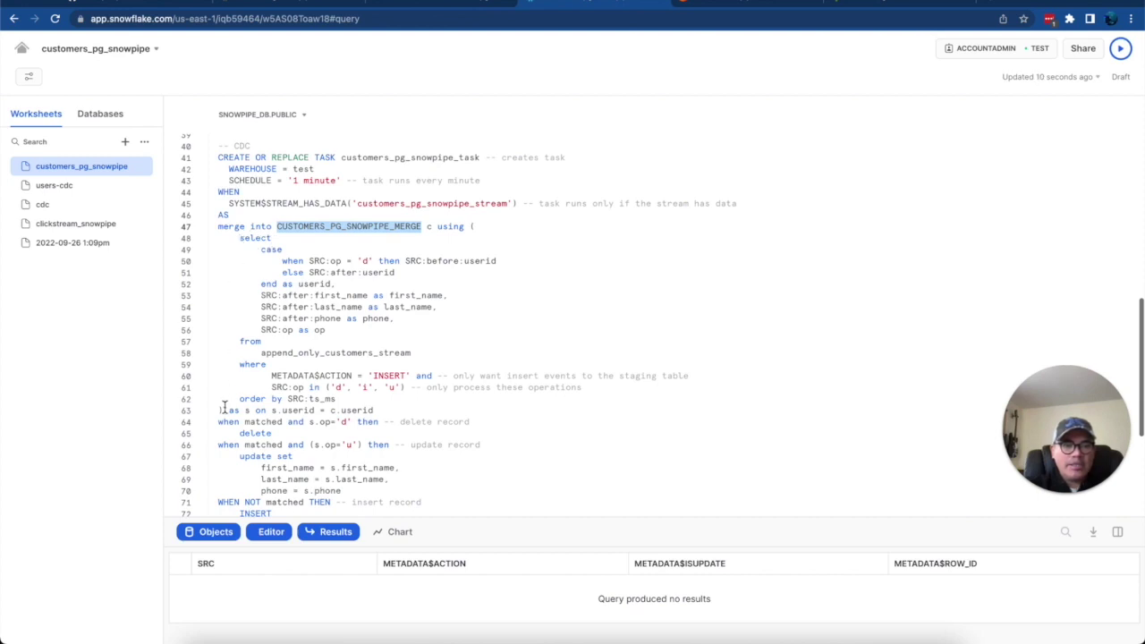
left_click_drag(221, 410, 471, 228)
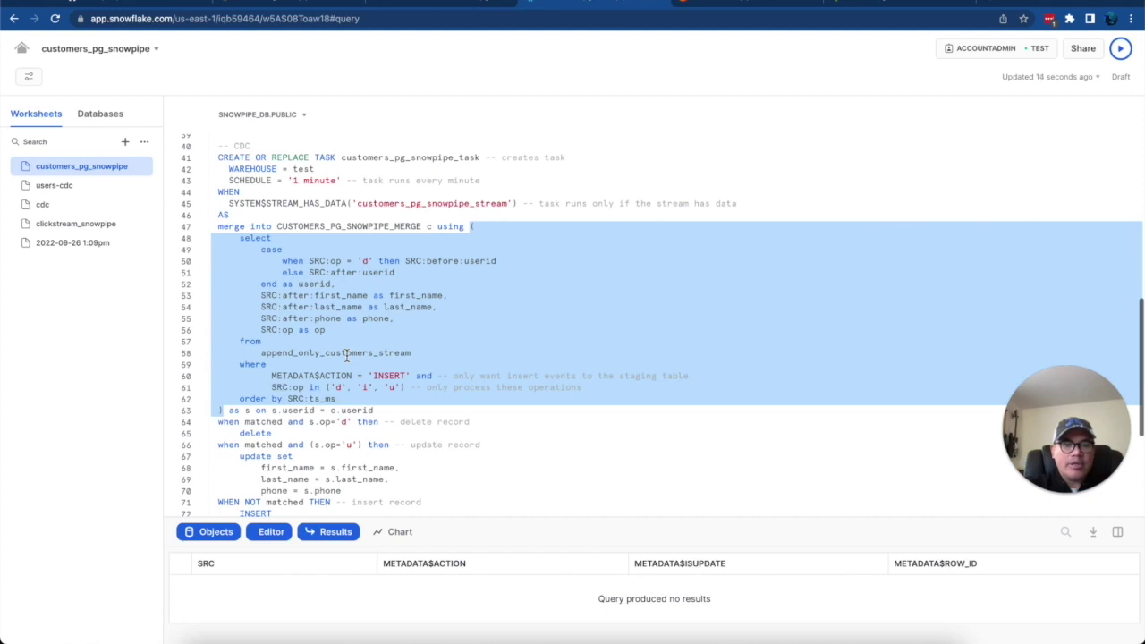
double_click(452, 205)
key("ctrl+c")
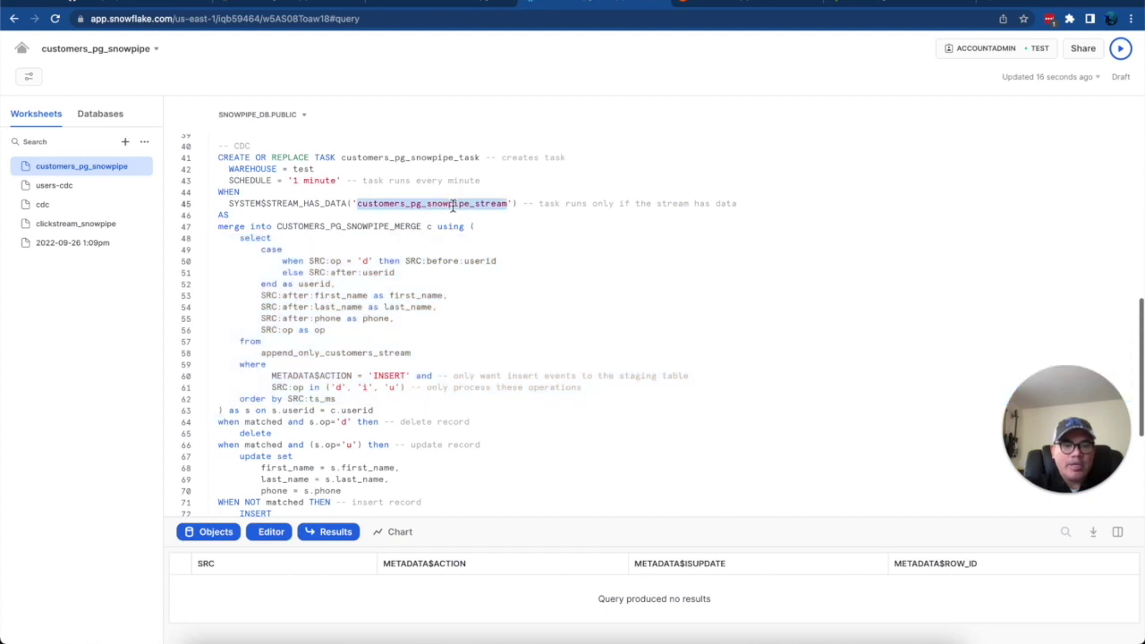
double_click(366, 353)
key("ctrl+v")
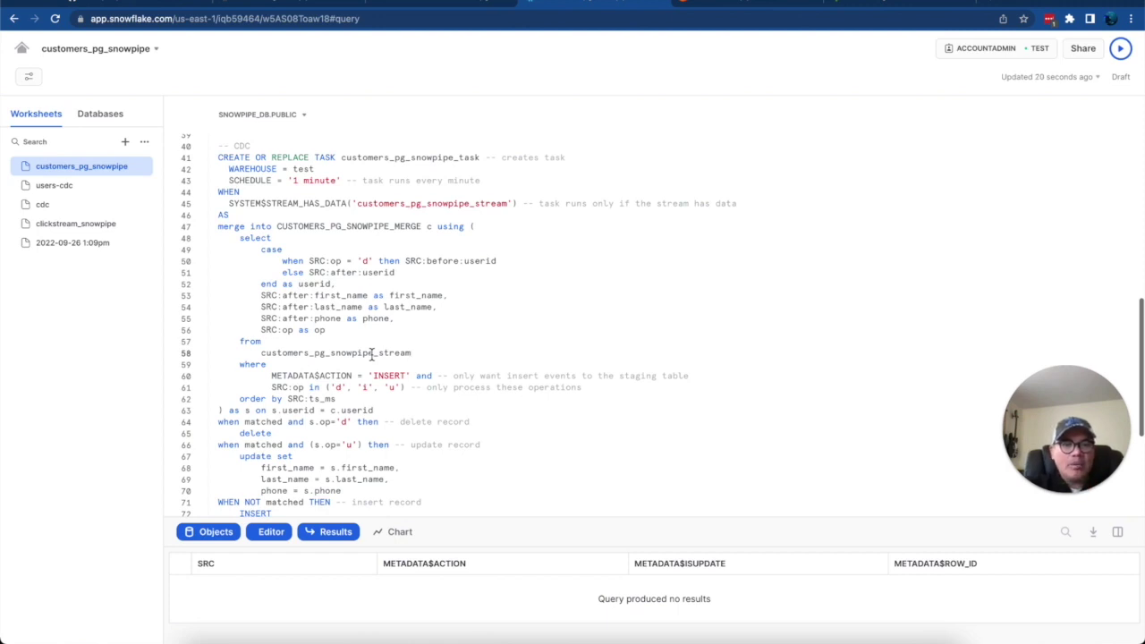
Review the merge subquery's source stream and how it reads first_name from the after part of SRC
scroll(371, 355, "up", 2)
scroll(372, 356, "up", 2)
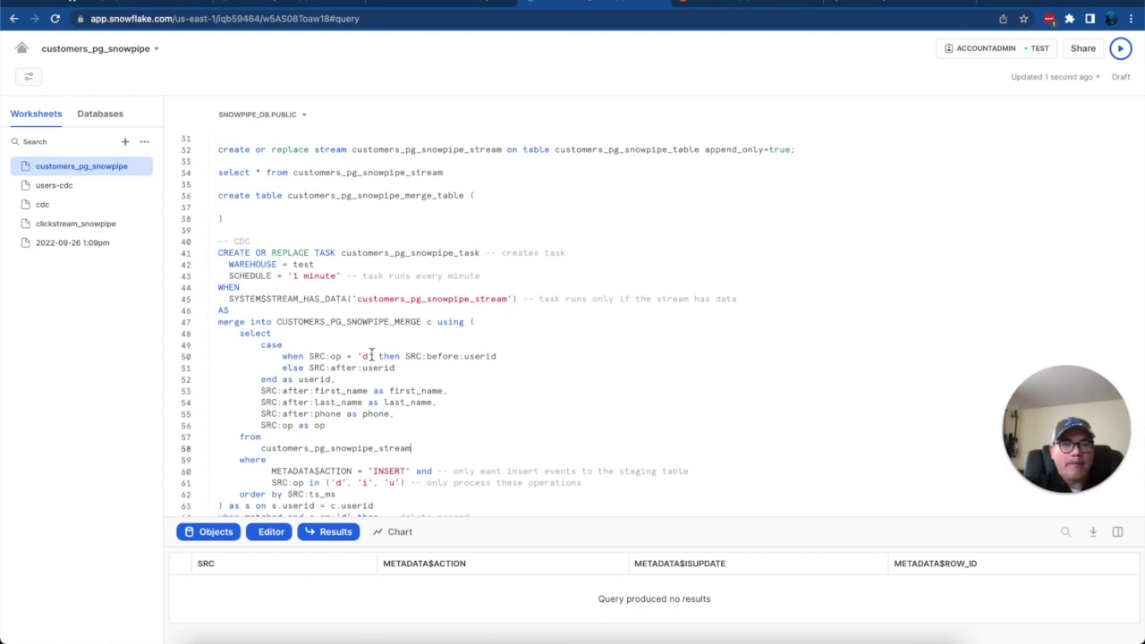
scroll(371, 354, "down", 2)
scroll(371, 355, "down", 3)
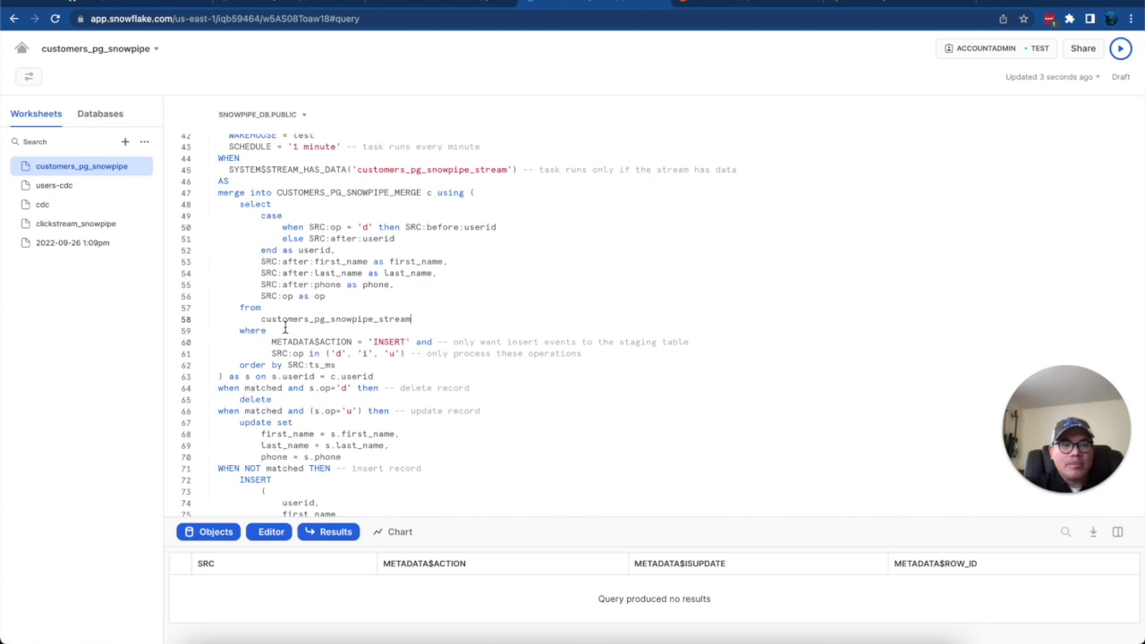
double_click(351, 319)
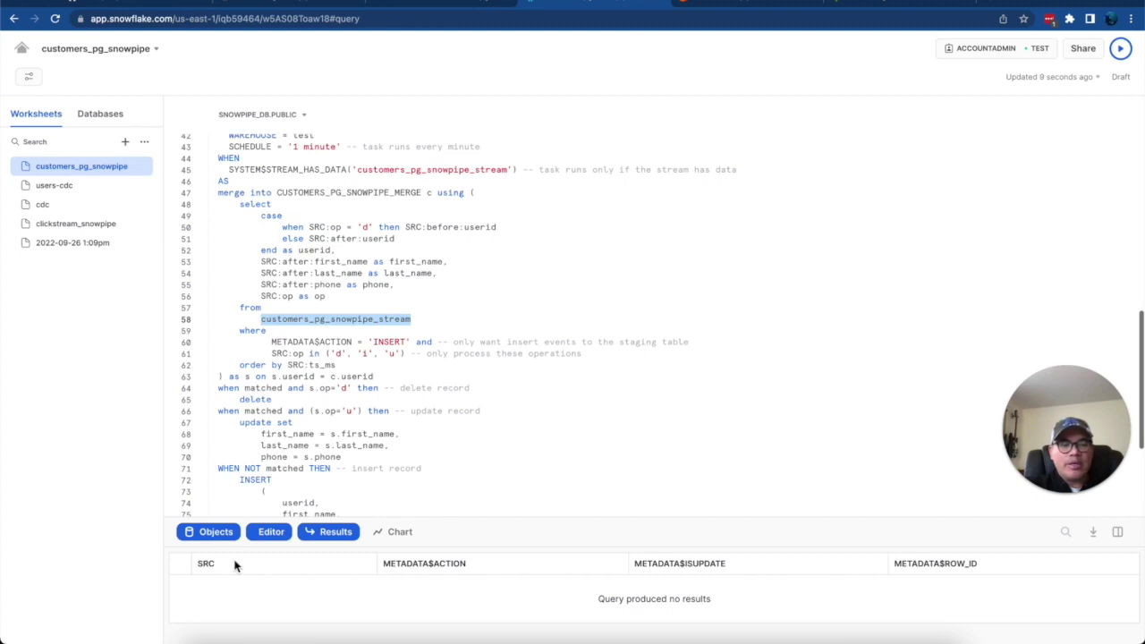
left_click(263, 261)
left_click_drag(263, 261, 283, 262)
double_click(295, 261)
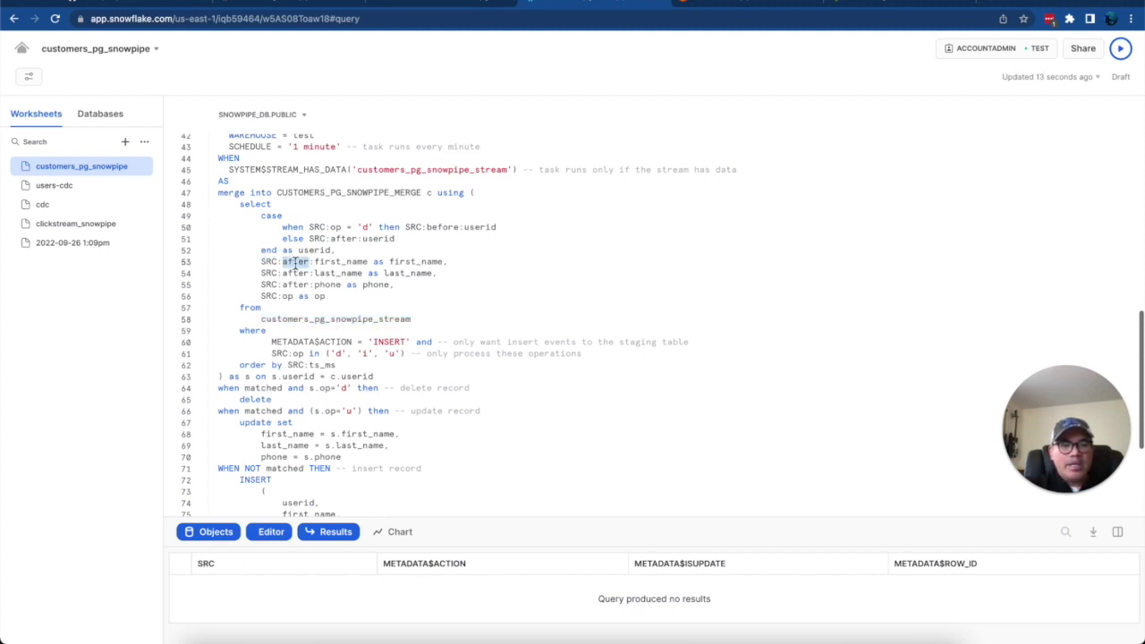
double_click(338, 260)
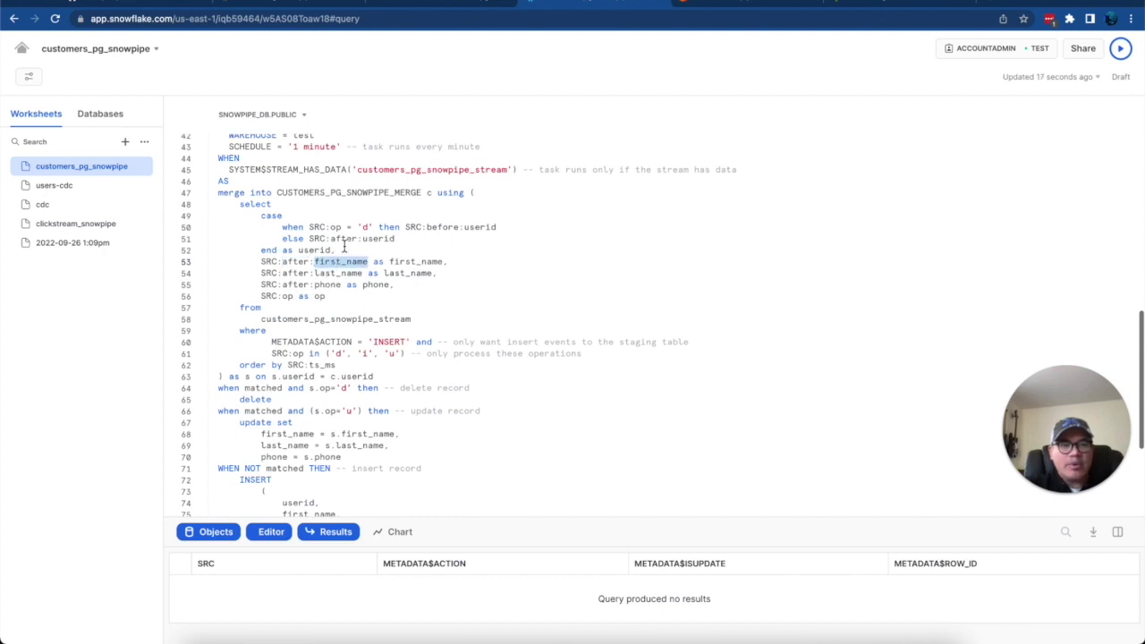
Examine the CASE expression that derives userid from the before or after record, and the SRC:op column
left_click_drag(343, 252, 261, 222)
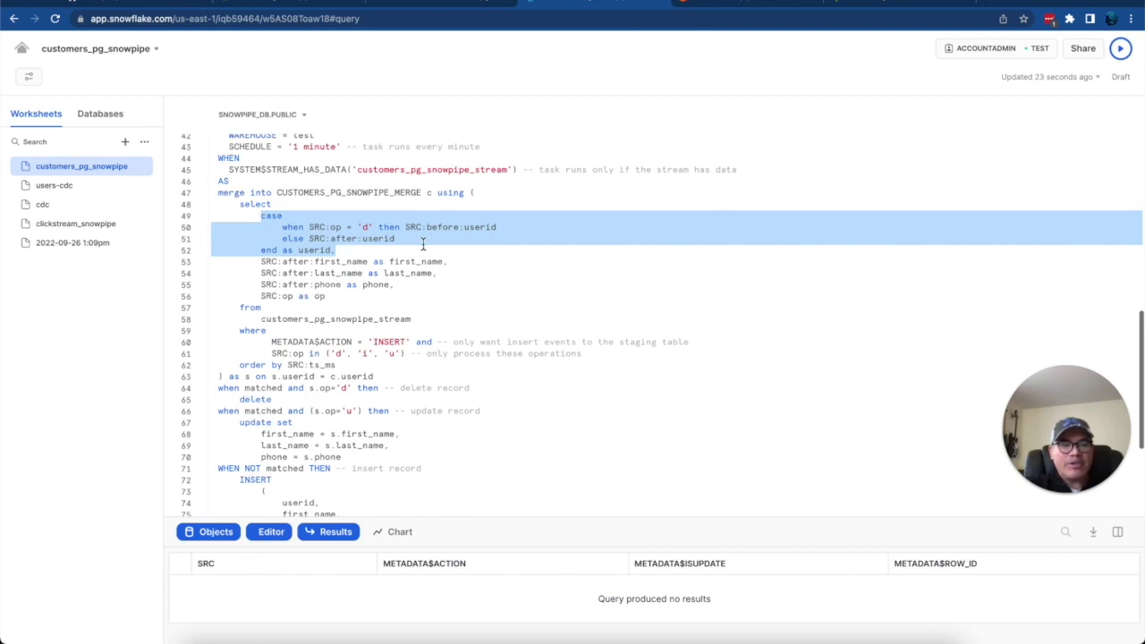
left_click(340, 266)
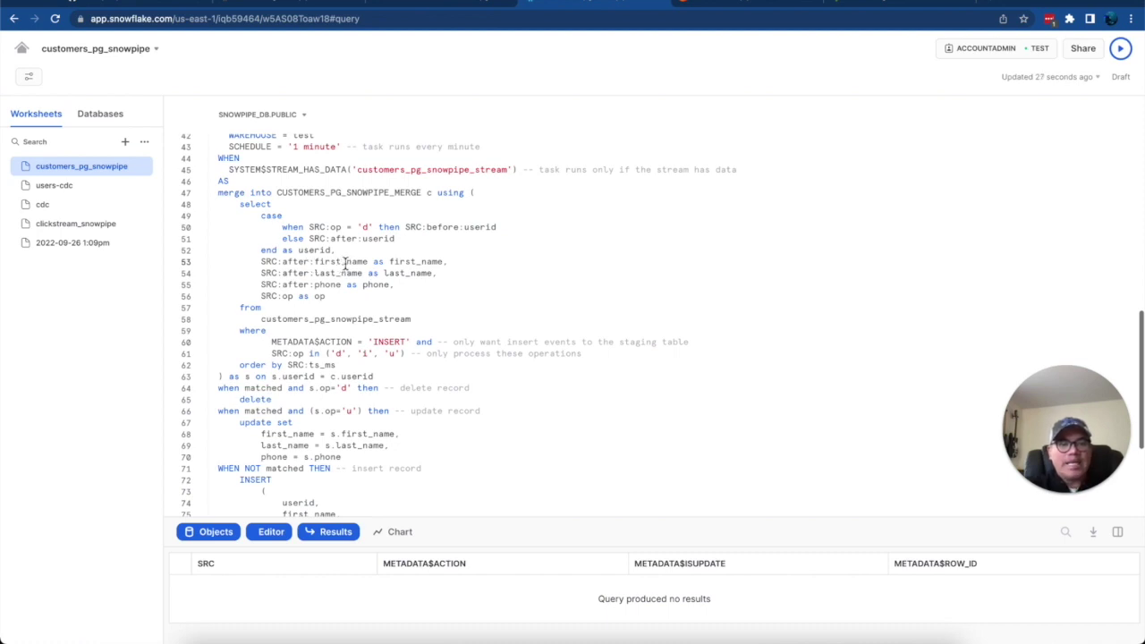
double_click(313, 250)
left_click(341, 229)
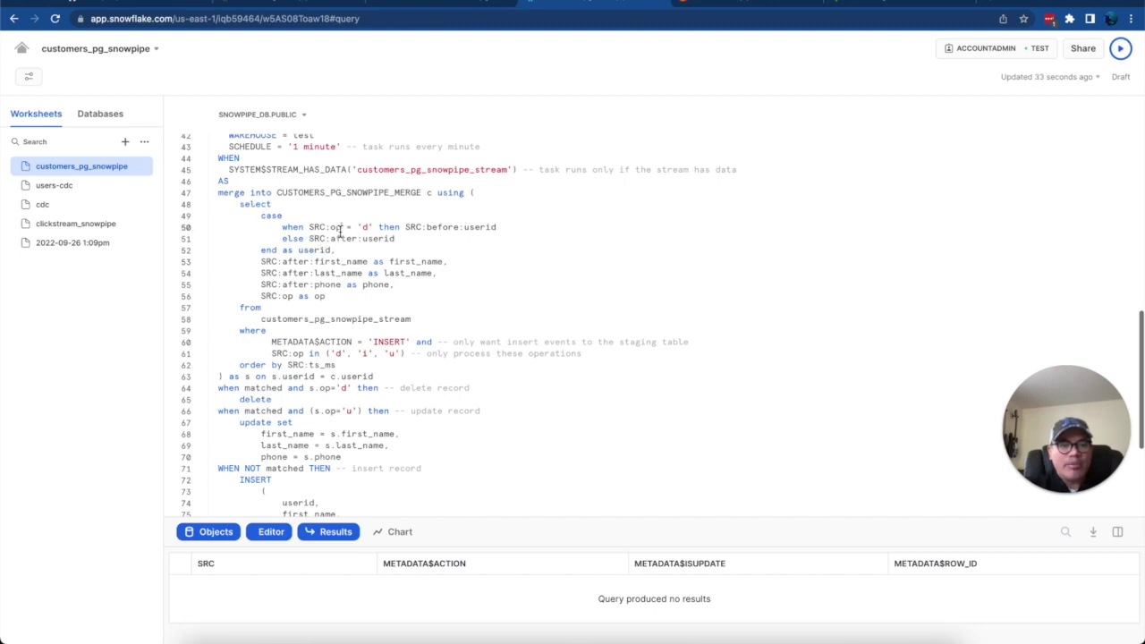
double_click(365, 229)
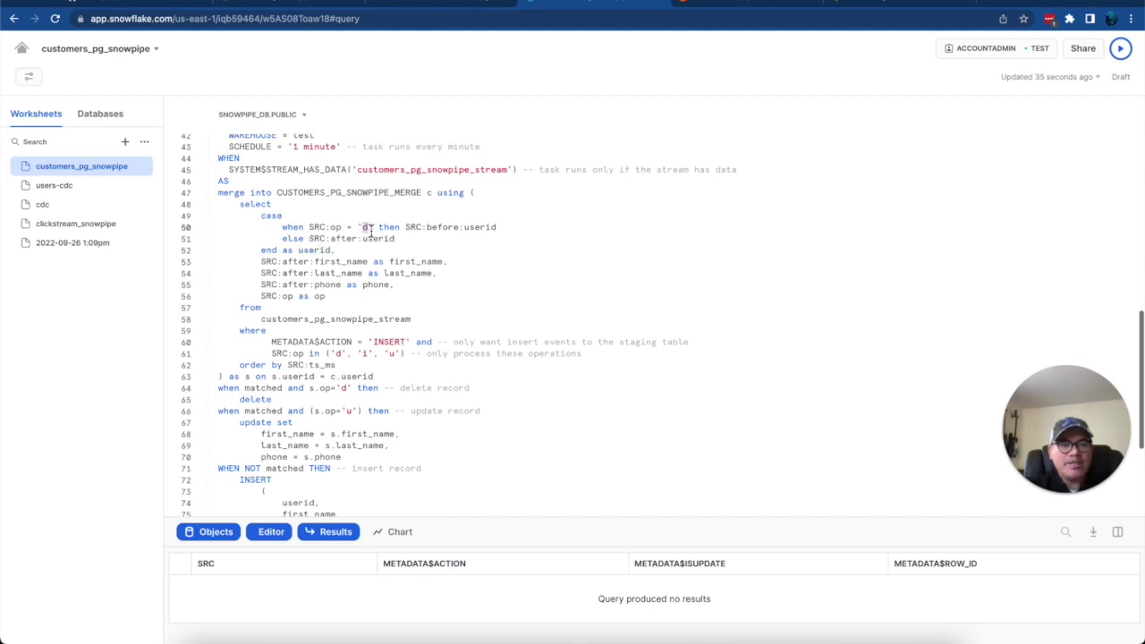
double_click(478, 229)
left_click(504, 229)
left_click_drag(505, 229, 407, 227)
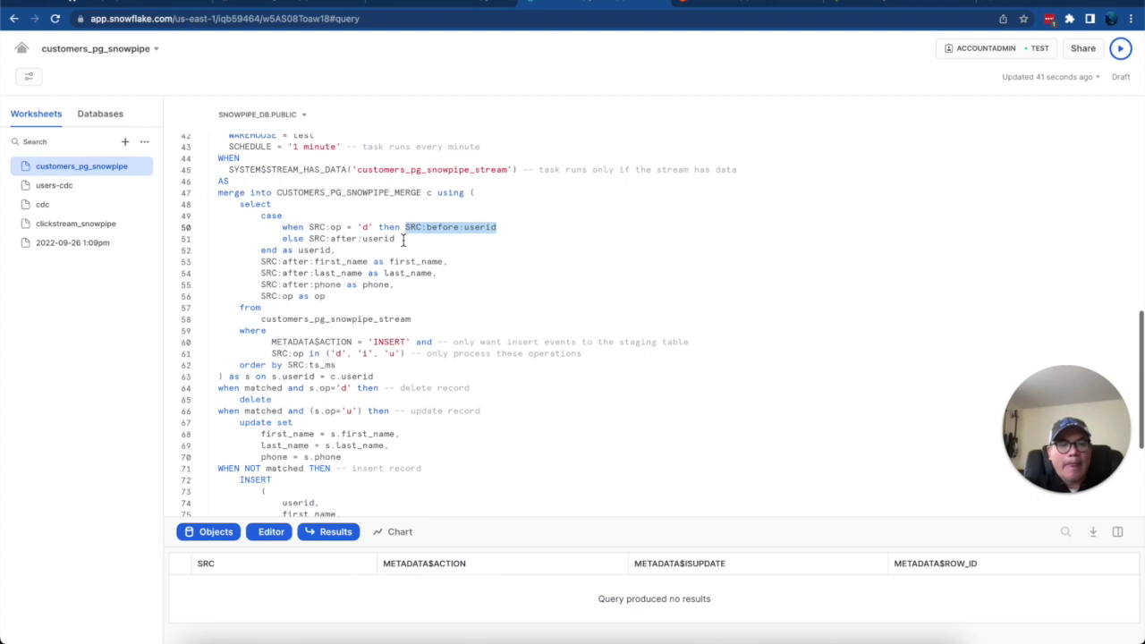
left_click(402, 240)
left_click_drag(402, 240, 309, 239)
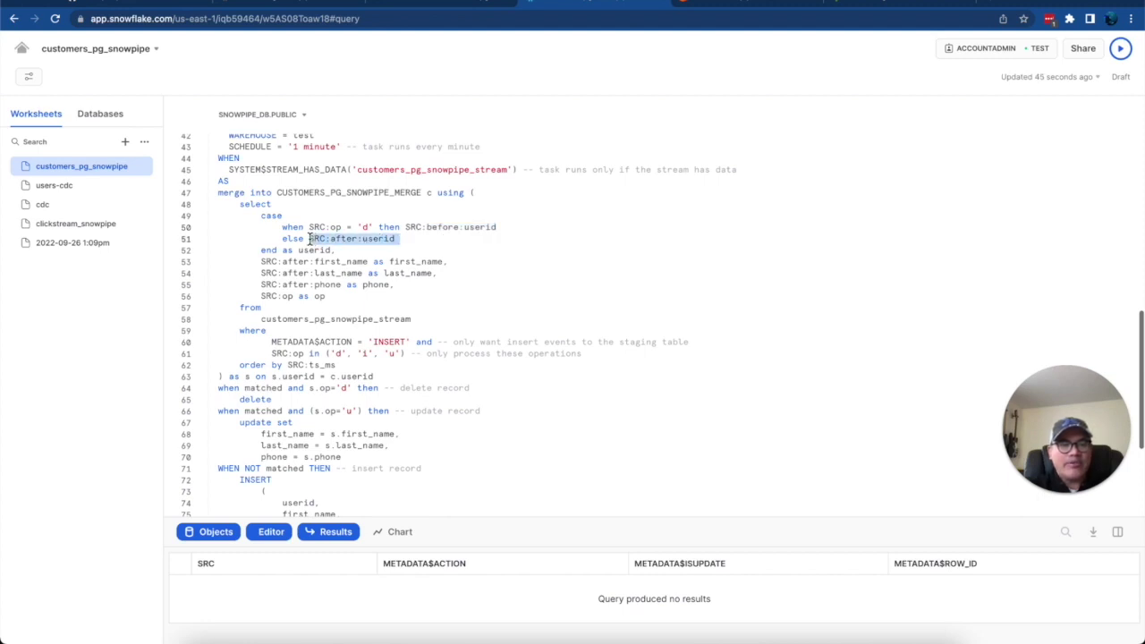
double_click(307, 251)
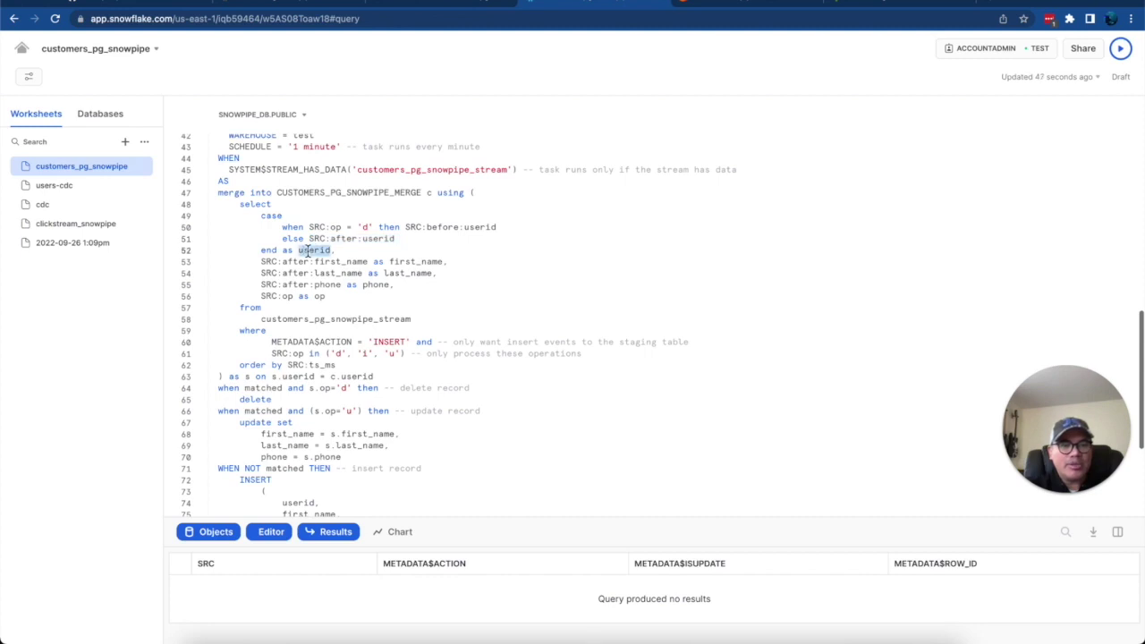
left_click_drag(343, 299, 262, 299)
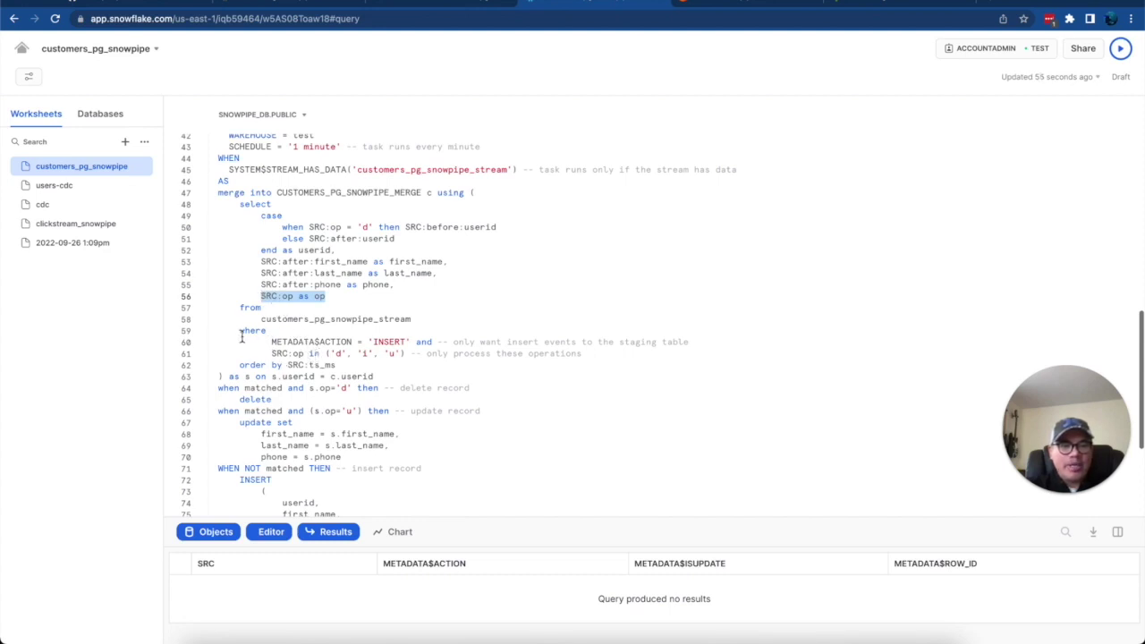
Examine the where clause's METADATA$ACTION = 'INSERT' filter and the stream it applies to
left_click_drag(240, 331, 384, 347)
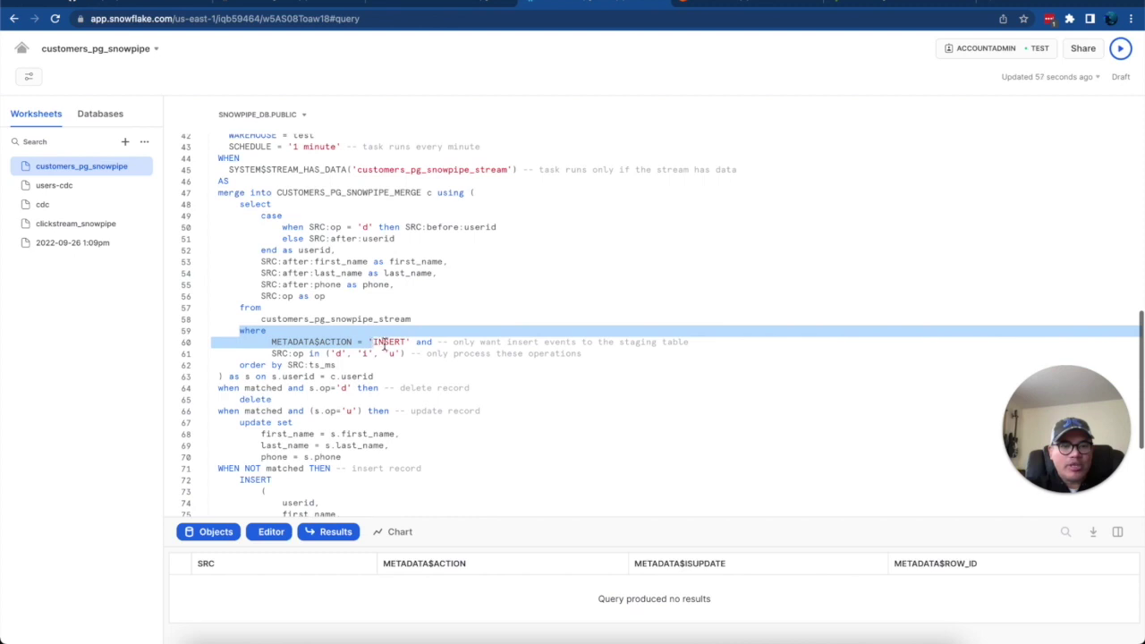
double_click(385, 346)
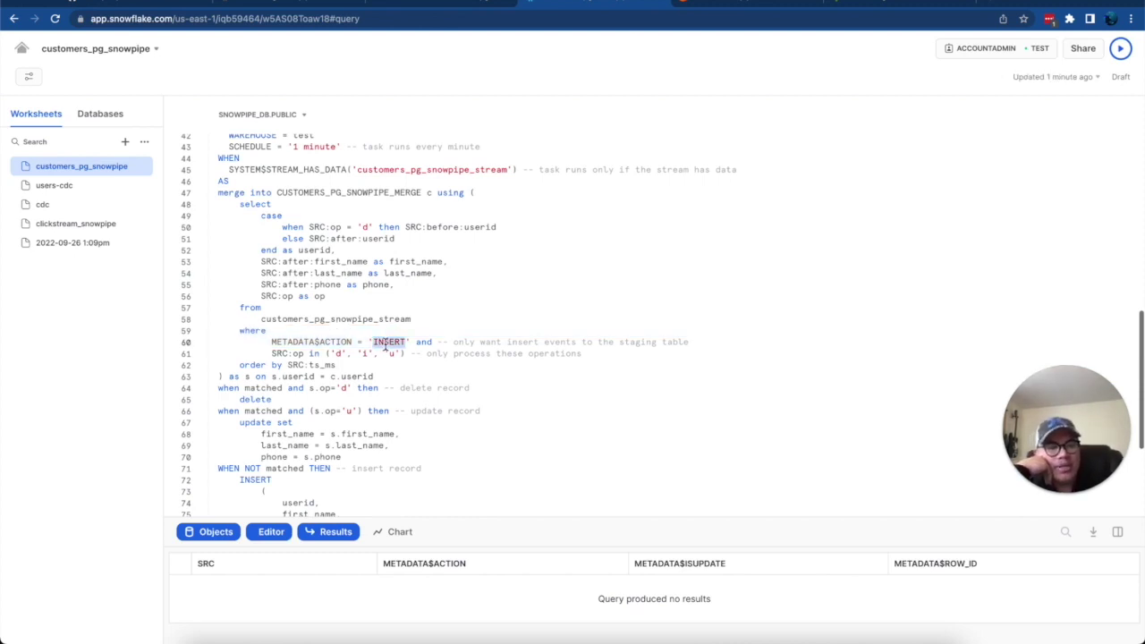
left_click_drag(354, 345, 273, 344)
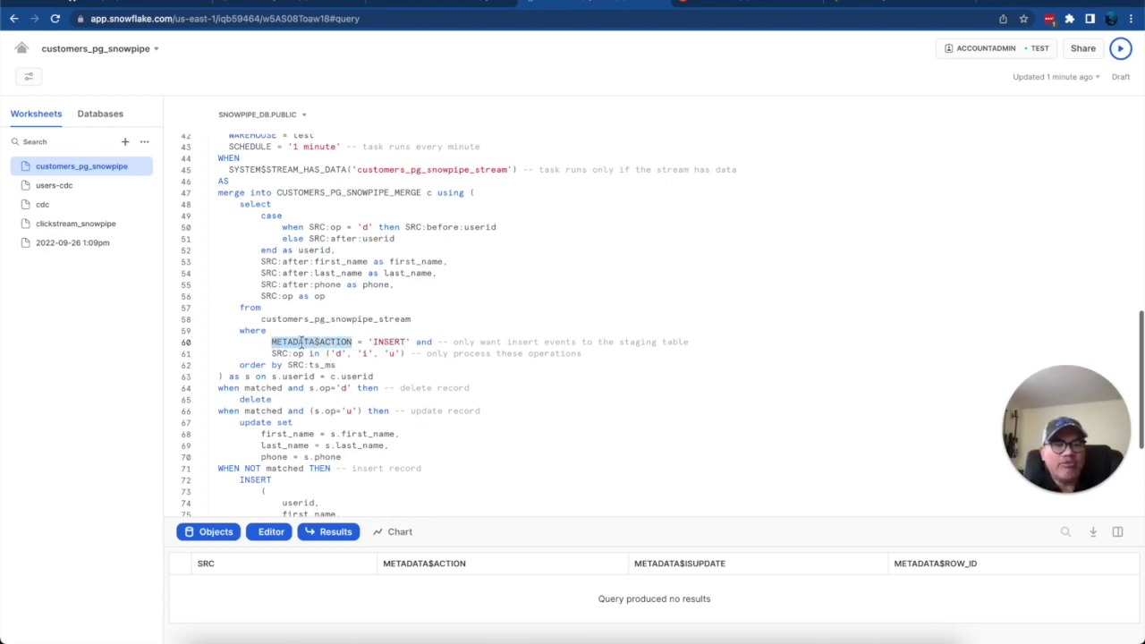
double_click(376, 321)
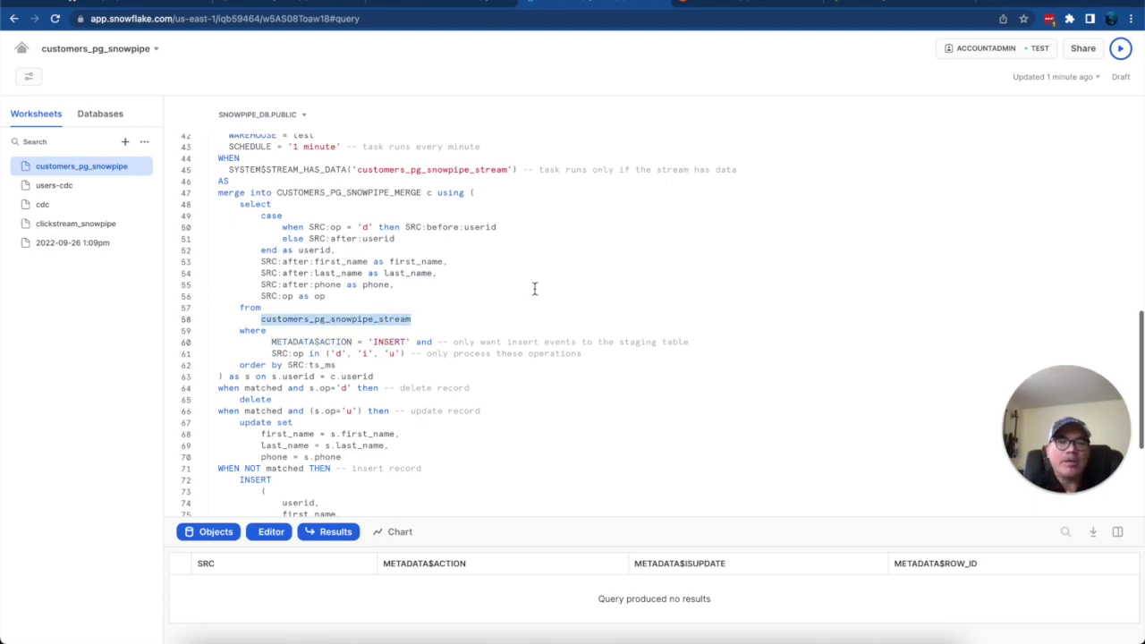
Review the worksheet's earlier statements for the customers_pg_snowpipe stage, the landing table and the append-only stream built on it
scroll(534, 288, "up", 2)
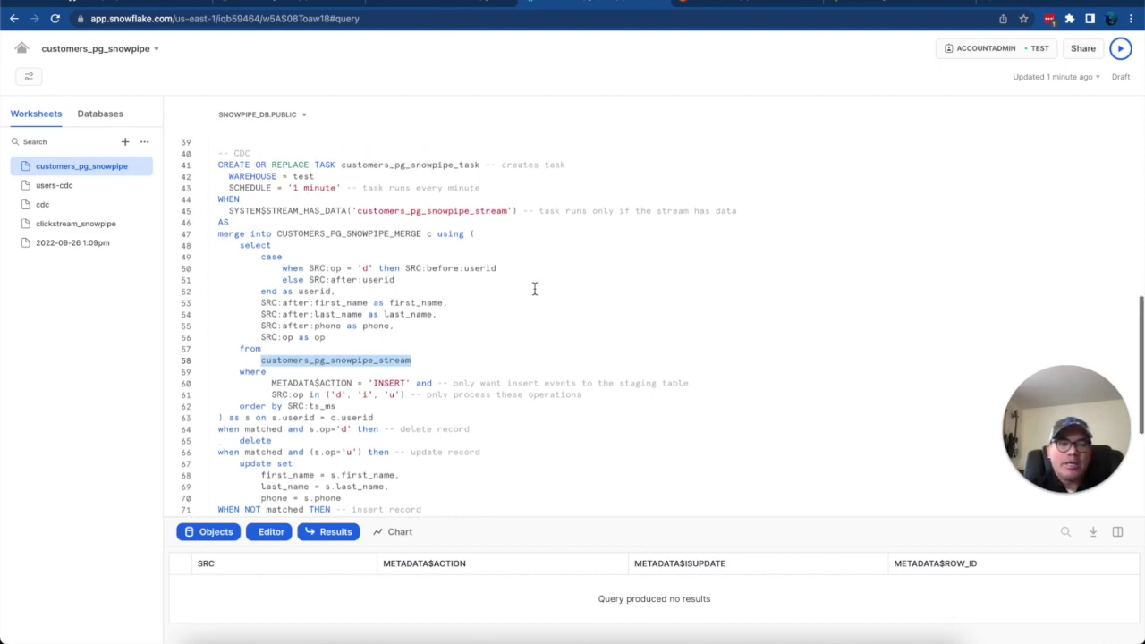
scroll(534, 288, "up", 5)
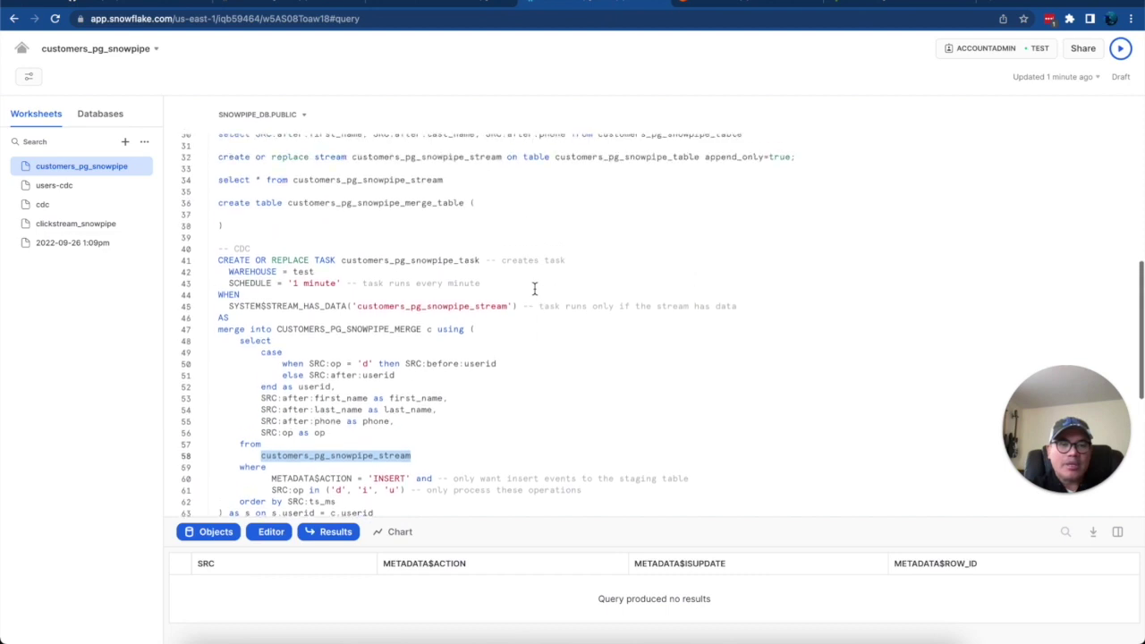
scroll(534, 288, "up", 9)
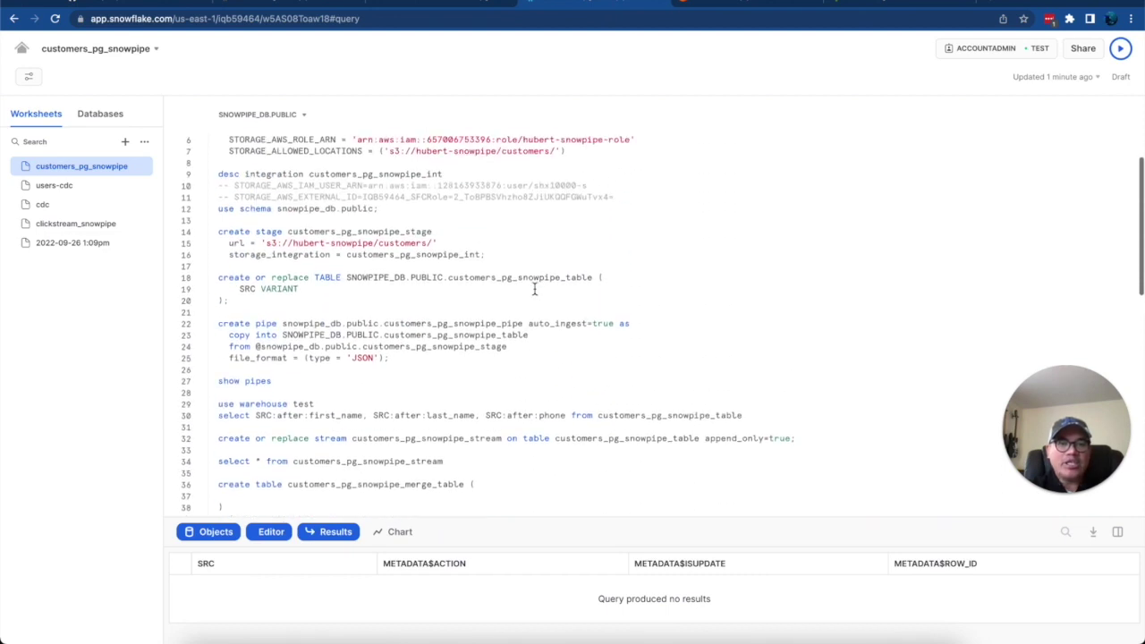
double_click(402, 232)
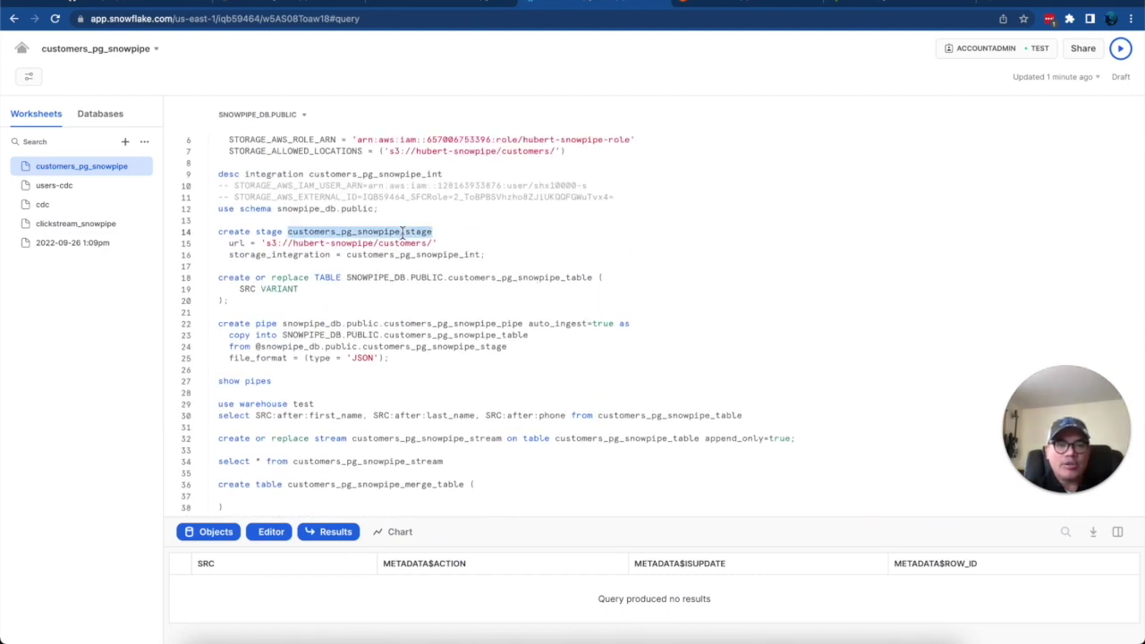
double_click(542, 277)
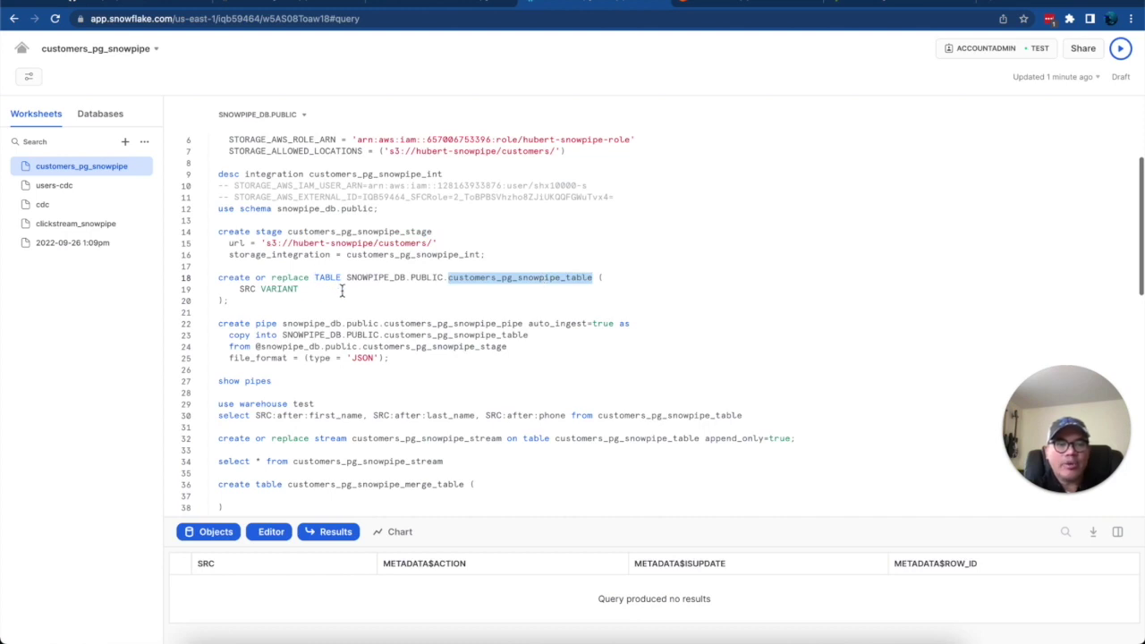
scroll(341, 292, "down", 1)
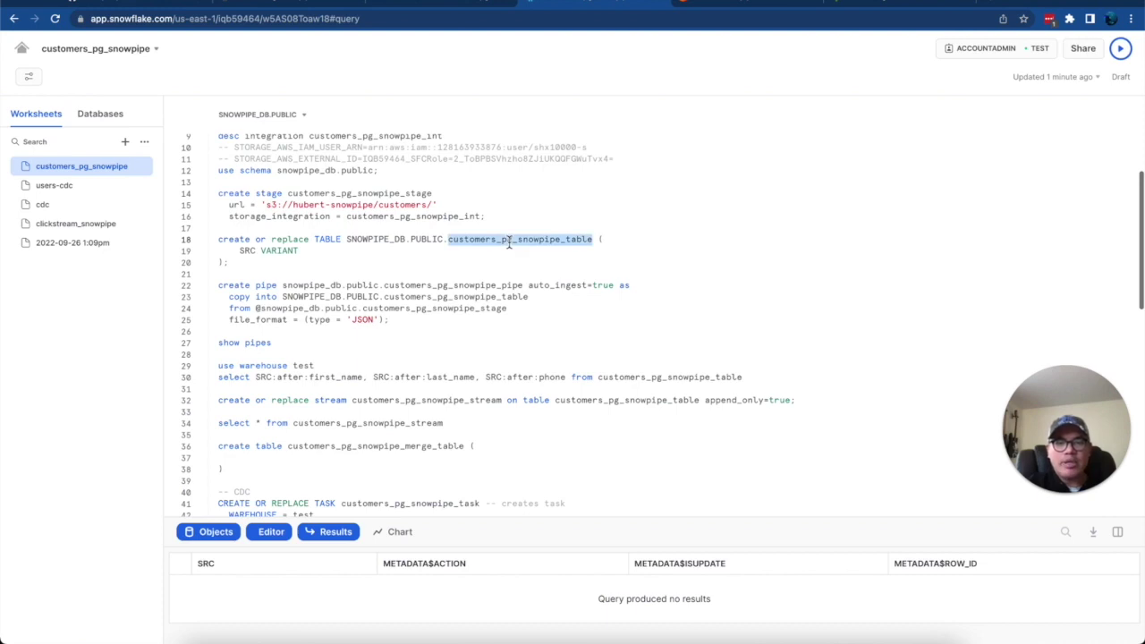
scroll(509, 242, "down", 5)
scroll(509, 242, "up", 5)
scroll(509, 241, "down", 1)
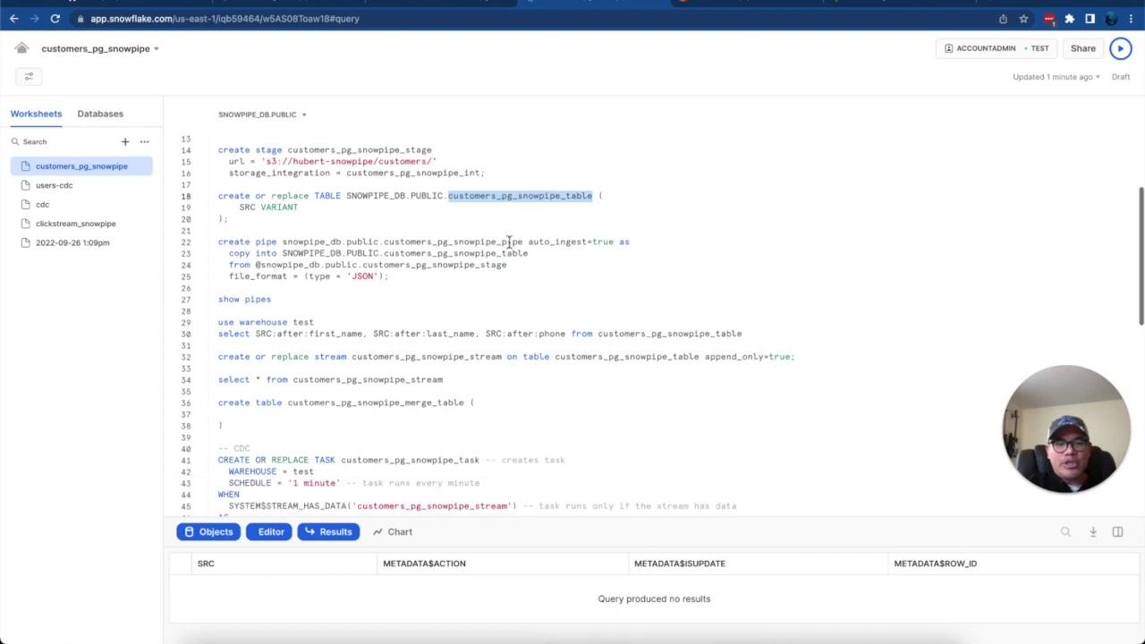
left_click_drag(832, 365, 215, 357)
double_click(556, 195)
scroll(546, 360, "down", 4)
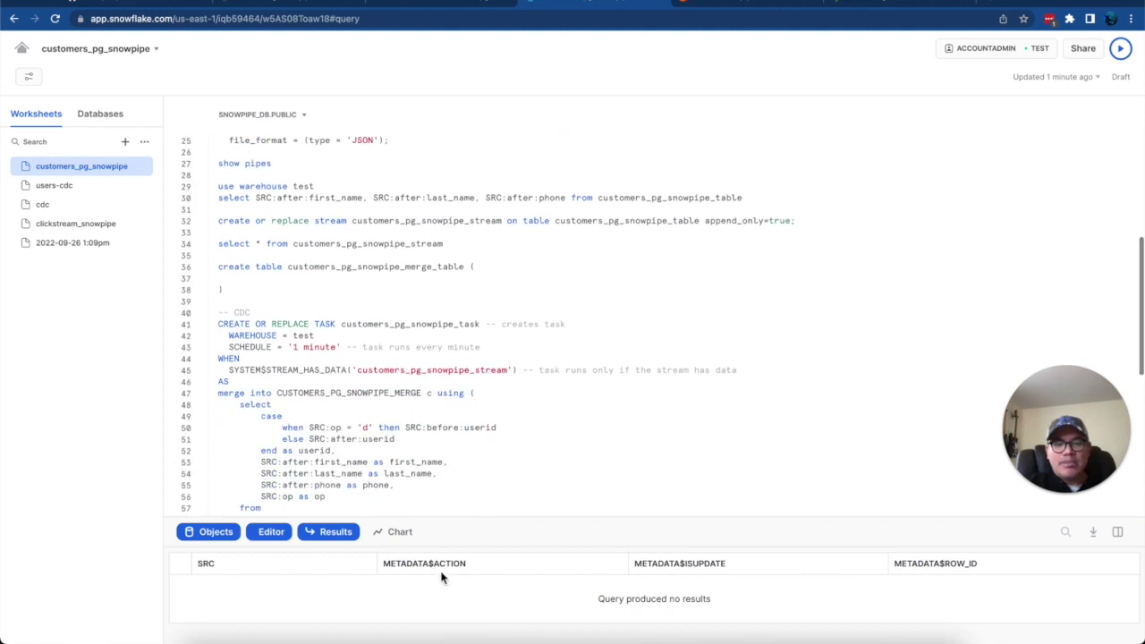
In the merge subquery's where clause, replace 'i' with 'c' in the SRC:op list so it reads ('d', 'c', 'u')
scroll(511, 410, "down", 6)
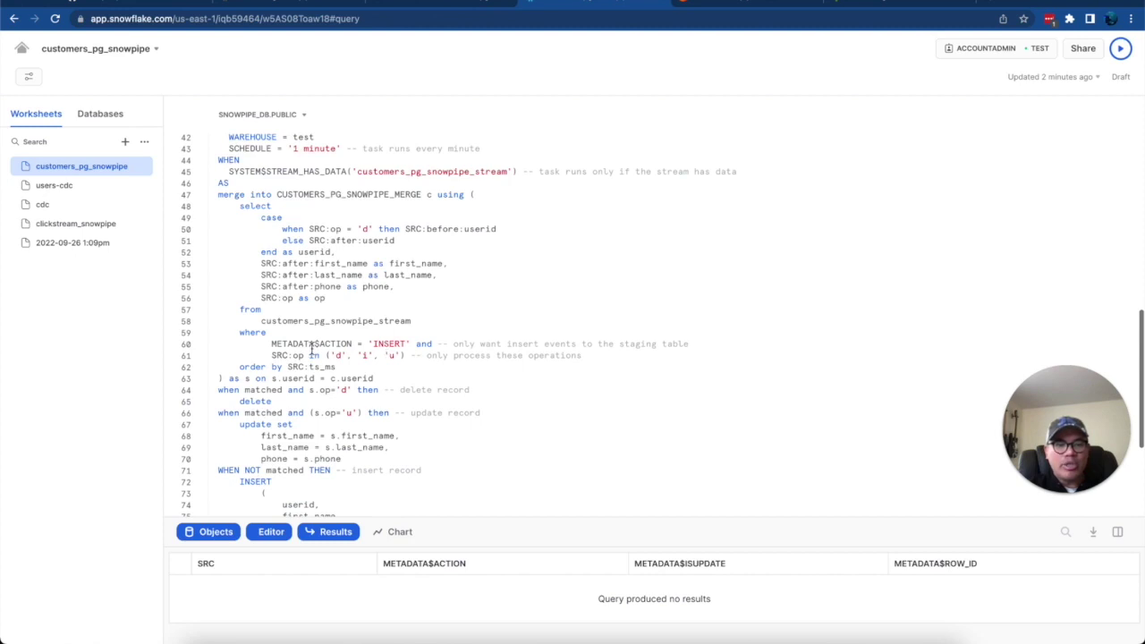
left_click(271, 345)
left_click_drag(271, 346, 412, 344)
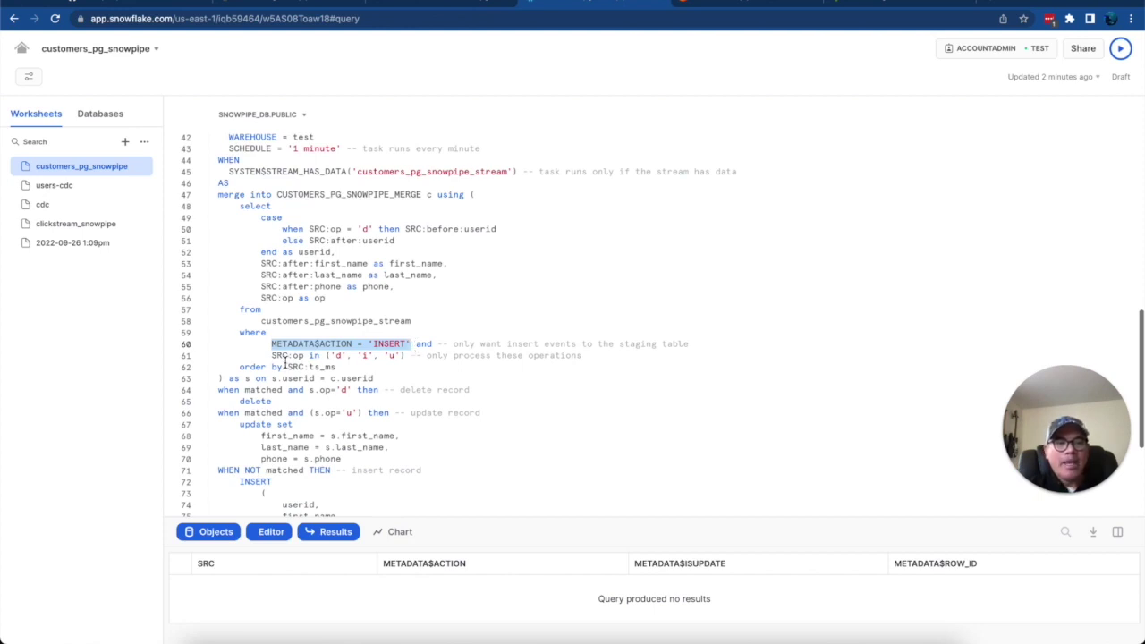
left_click(273, 357)
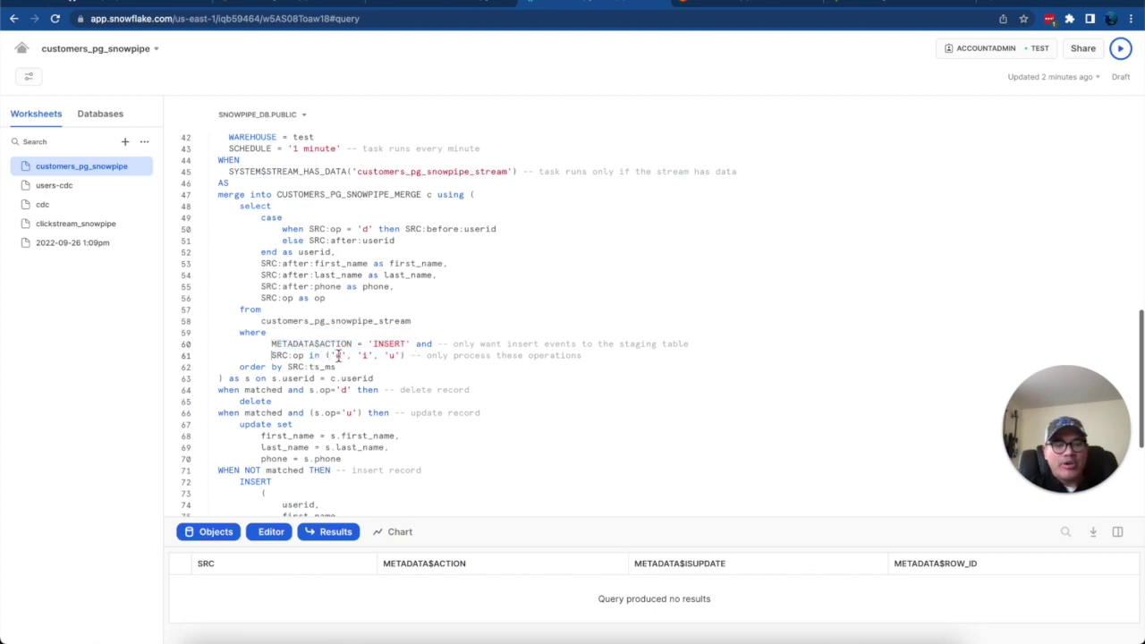
left_click(366, 357)
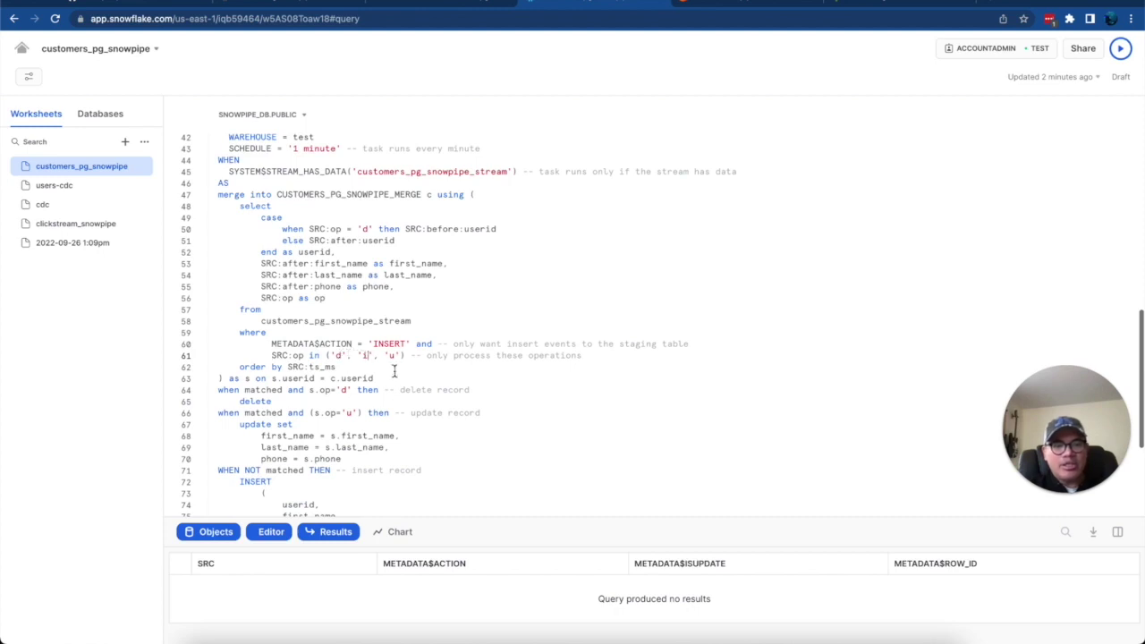
key("BackSpace")
type("c")
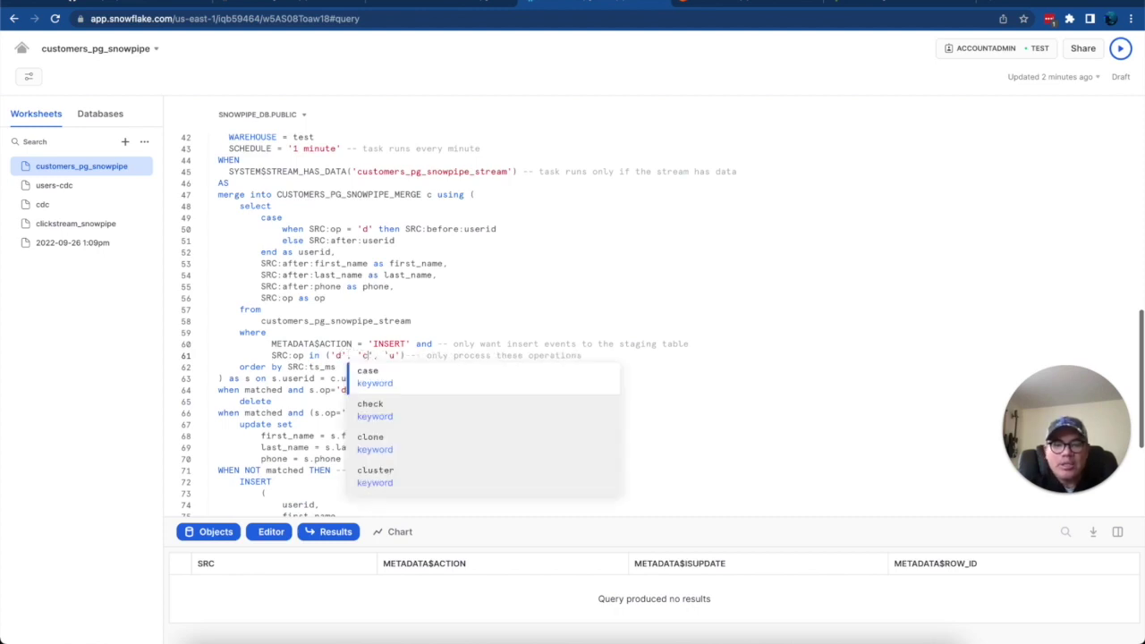
key("Right")
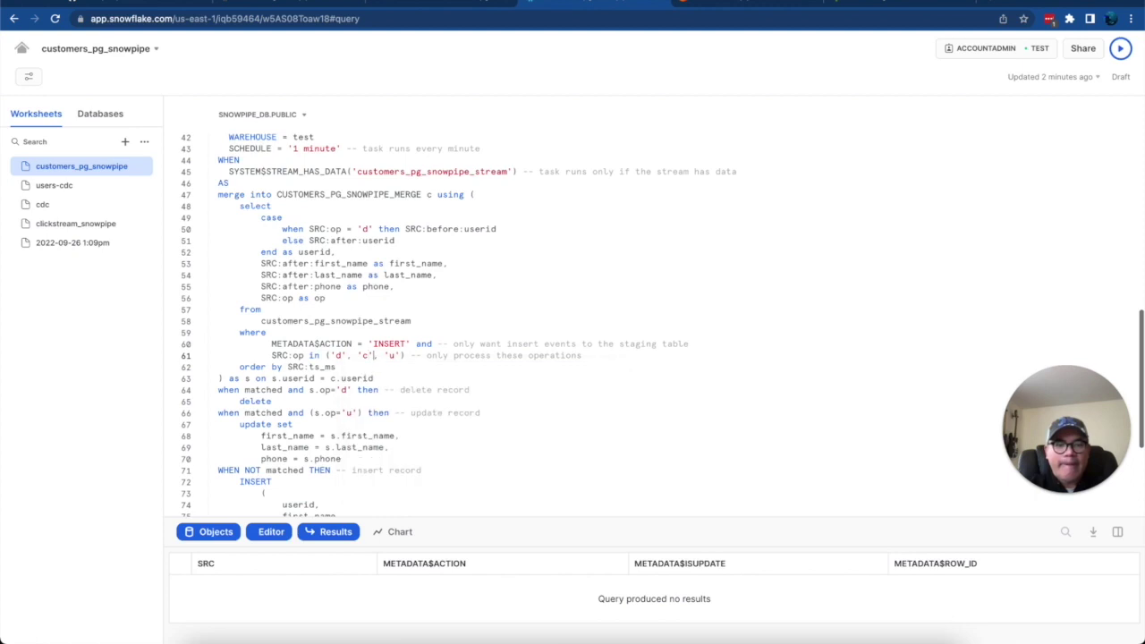
left_click(401, 355)
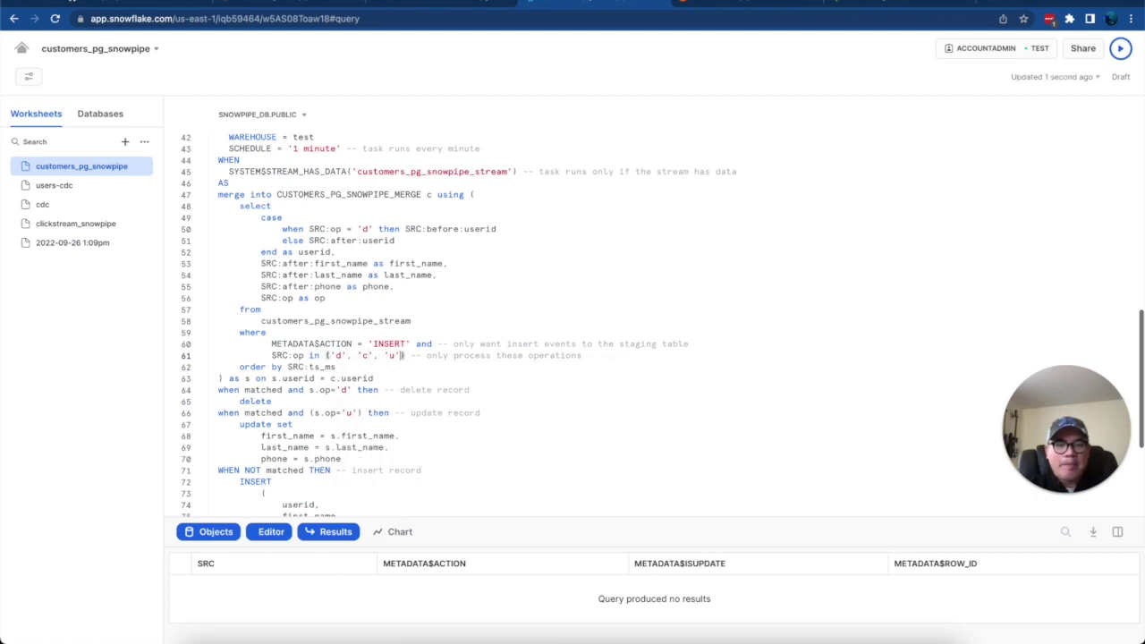
Examine the merge's match condition s.userid = c.userid and its target table, CUSTOMERS_PG_SNOWPIPE_MERGE
scroll(573, 295, "down", 4)
scroll(572, 295, "down", 1)
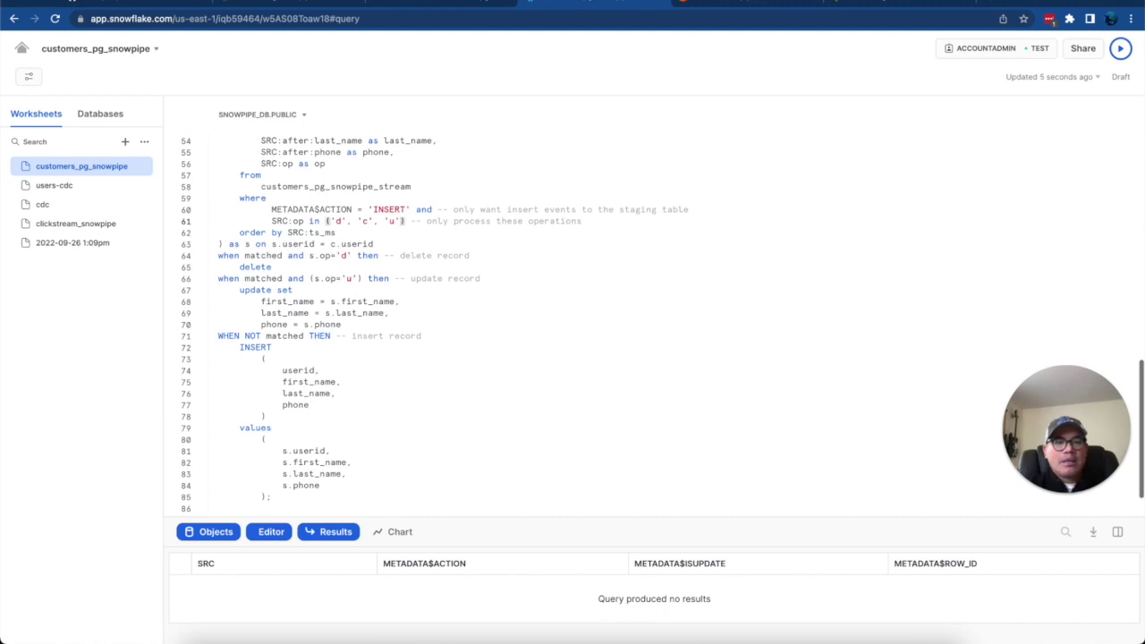
scroll(572, 295, "up", 1)
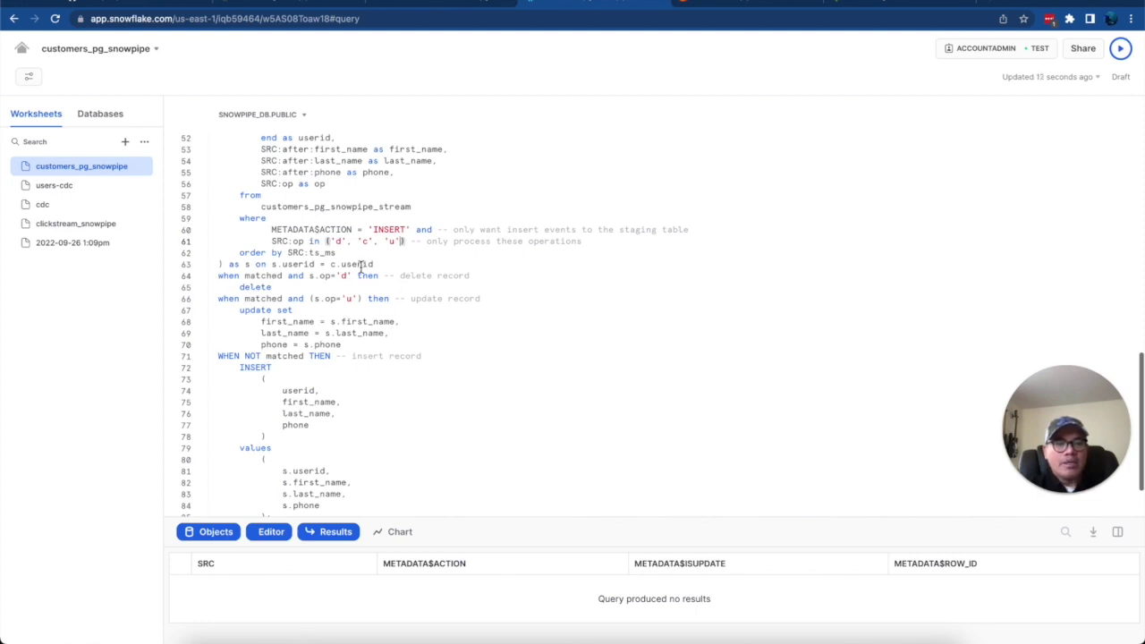
left_click_drag(385, 265, 231, 265)
left_click(234, 265)
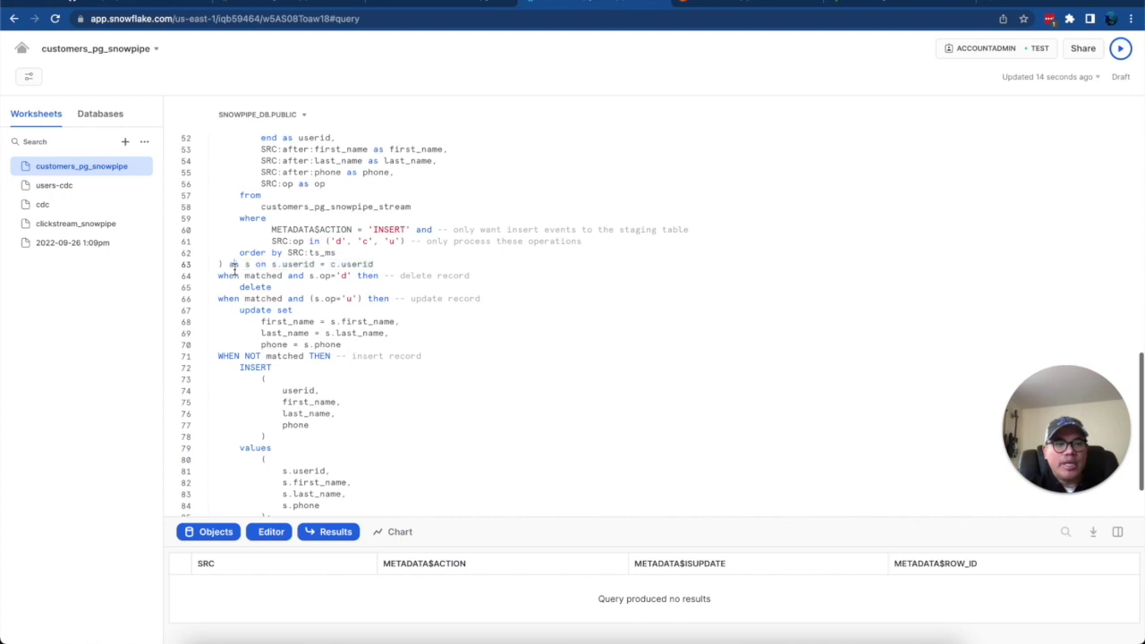
left_click_drag(269, 266, 393, 269)
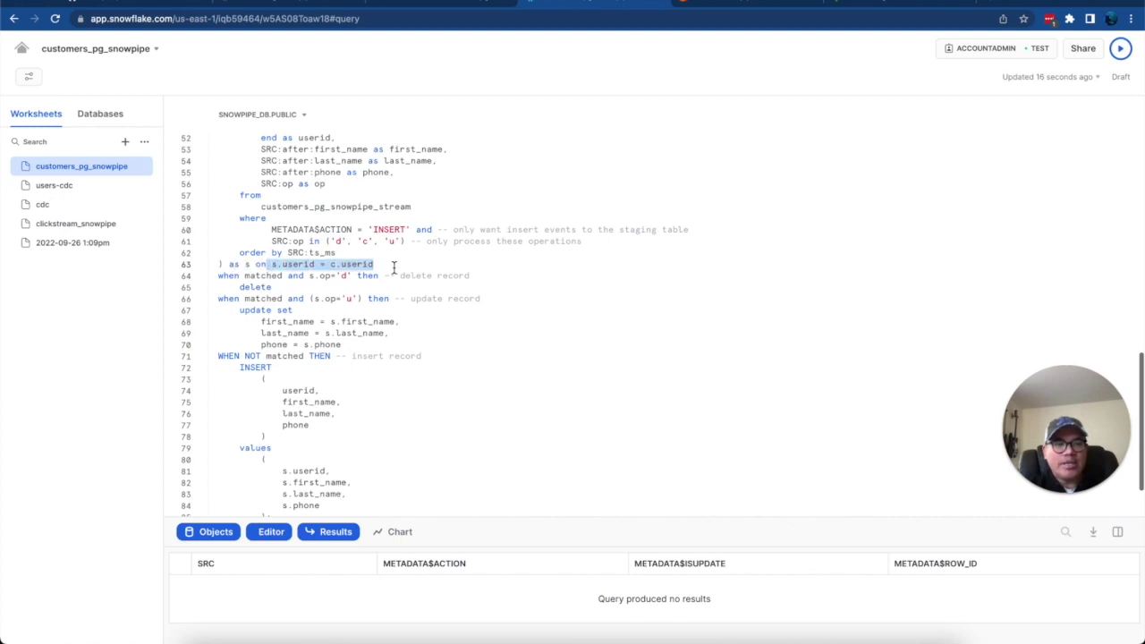
scroll(393, 269, "up", 3)
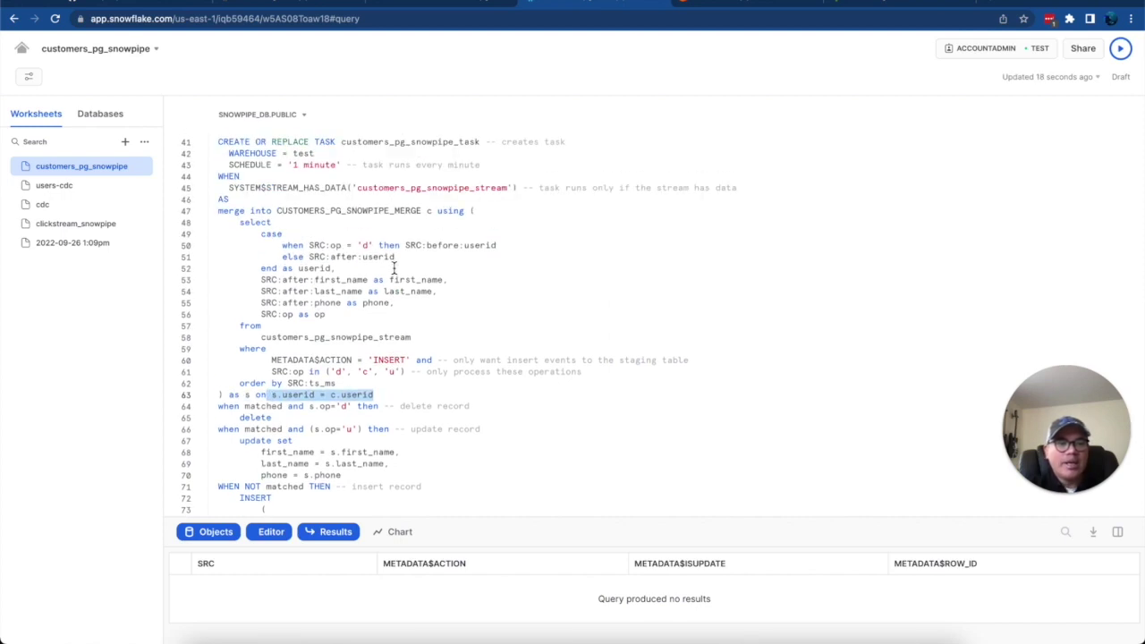
double_click(396, 211)
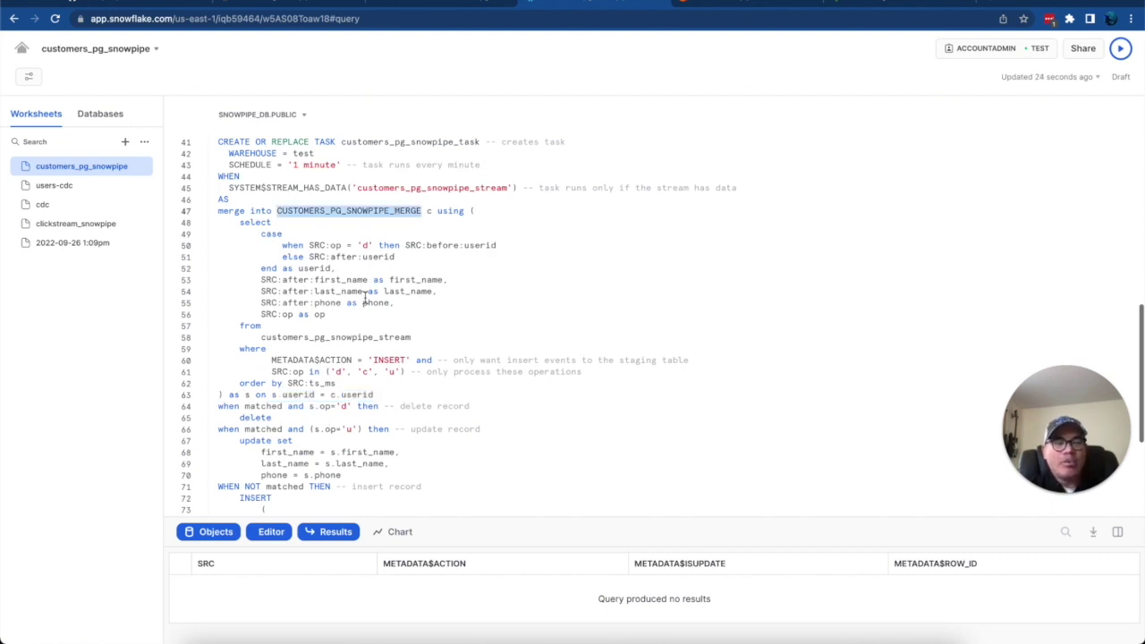
left_click_drag(392, 394, 272, 396)
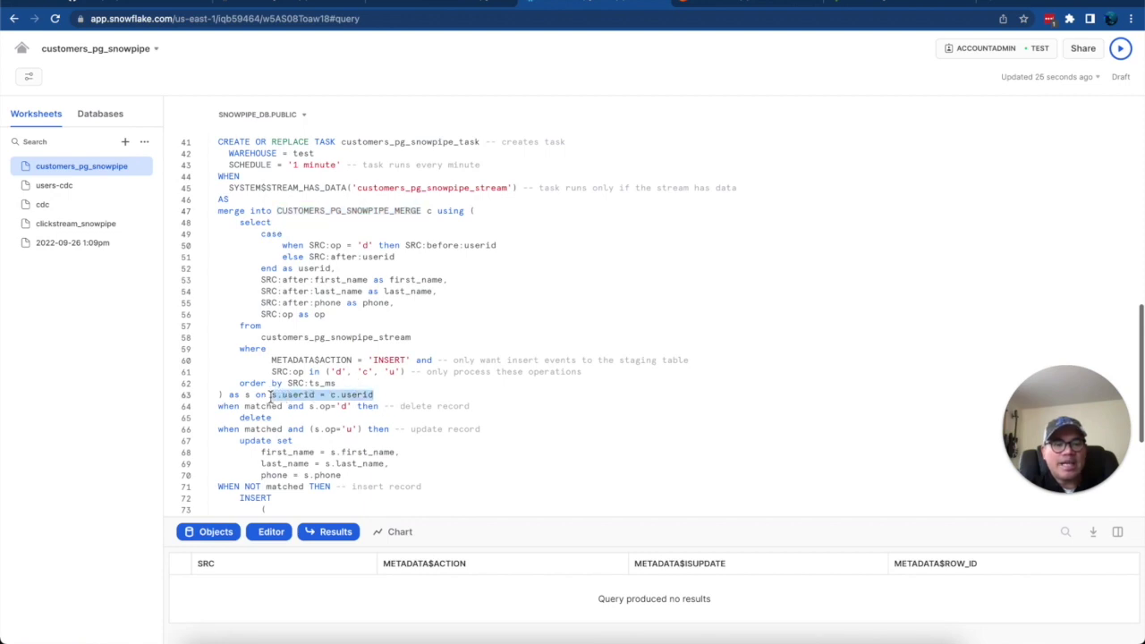
Review the source subquery aliased as s and how its userid is compared with the userid of target alias c
left_click_drag(240, 223, 363, 383)
left_click(268, 394)
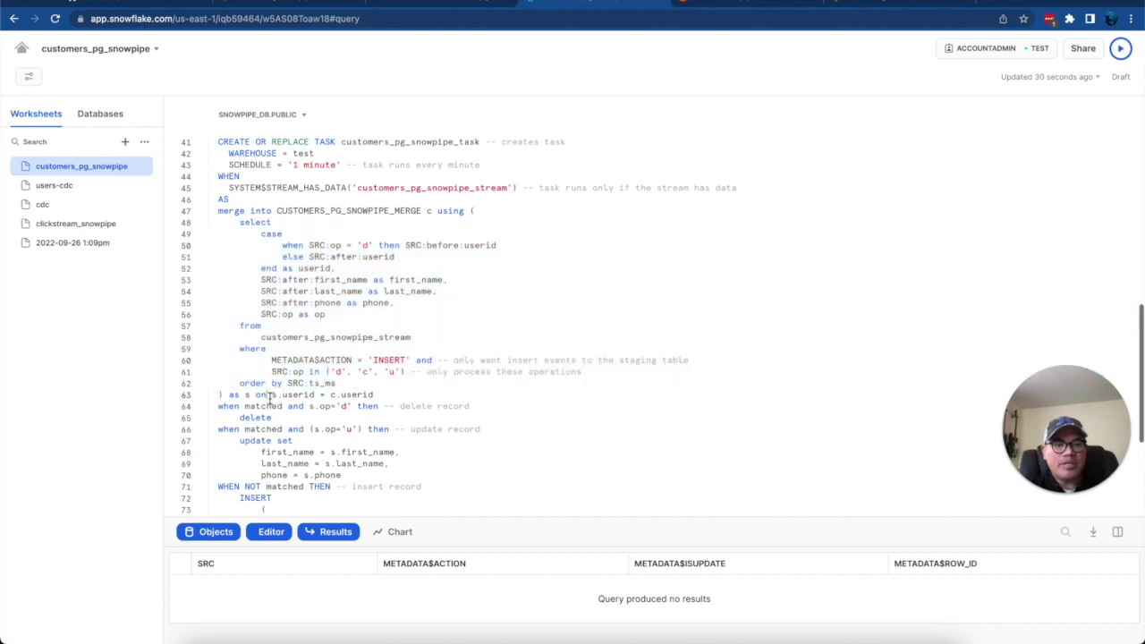
left_click_drag(253, 394, 469, 212)
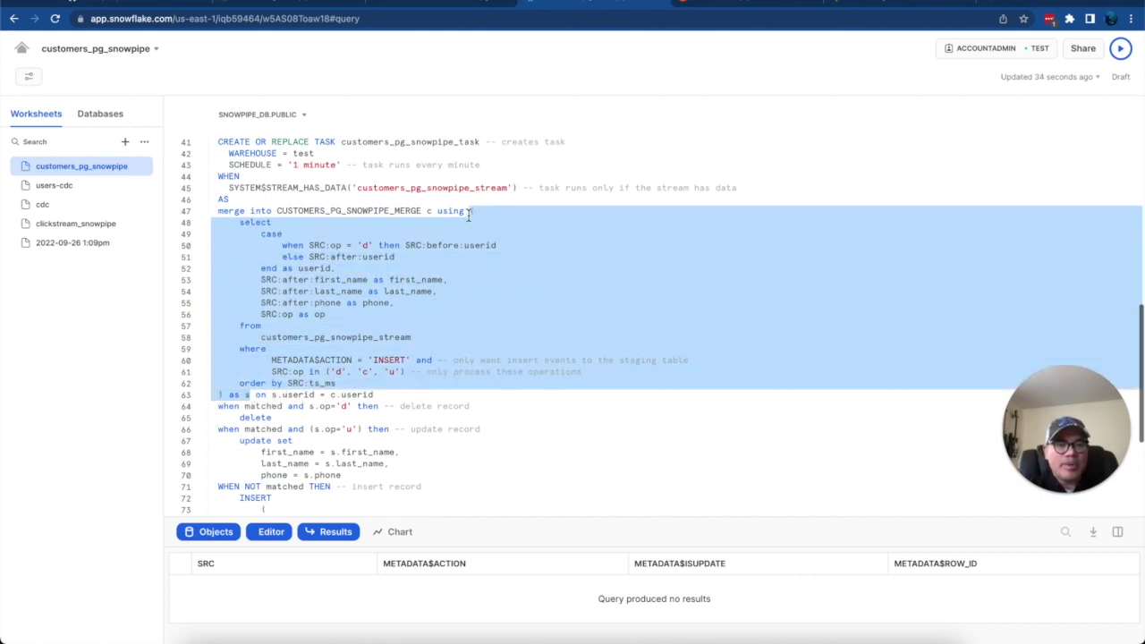
left_click(250, 396)
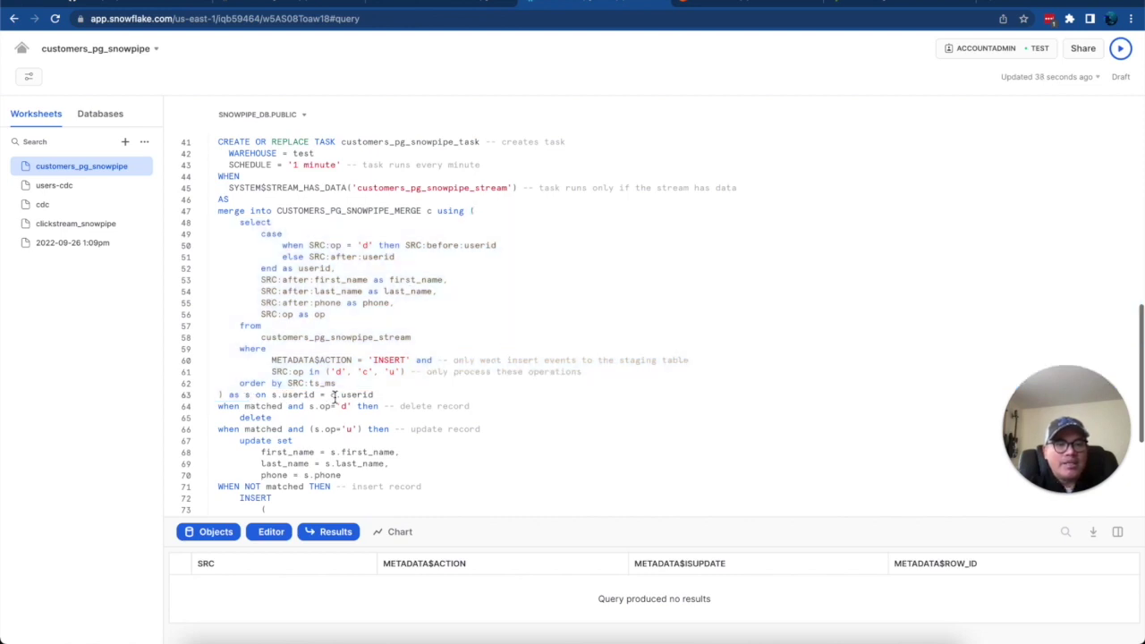
double_click(399, 213)
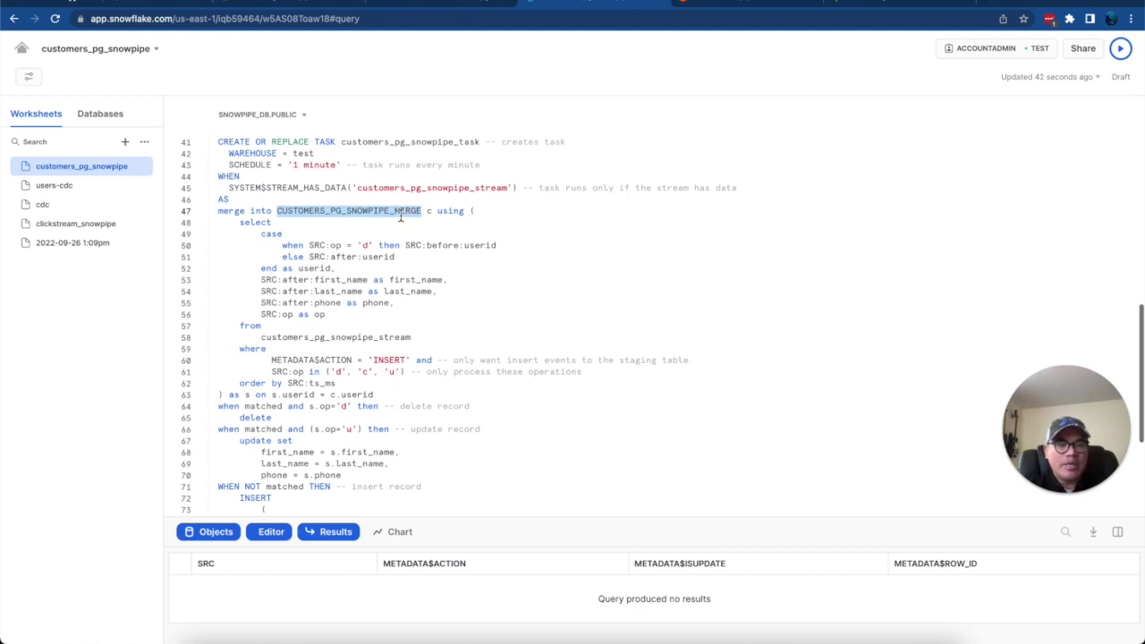
left_click(249, 398)
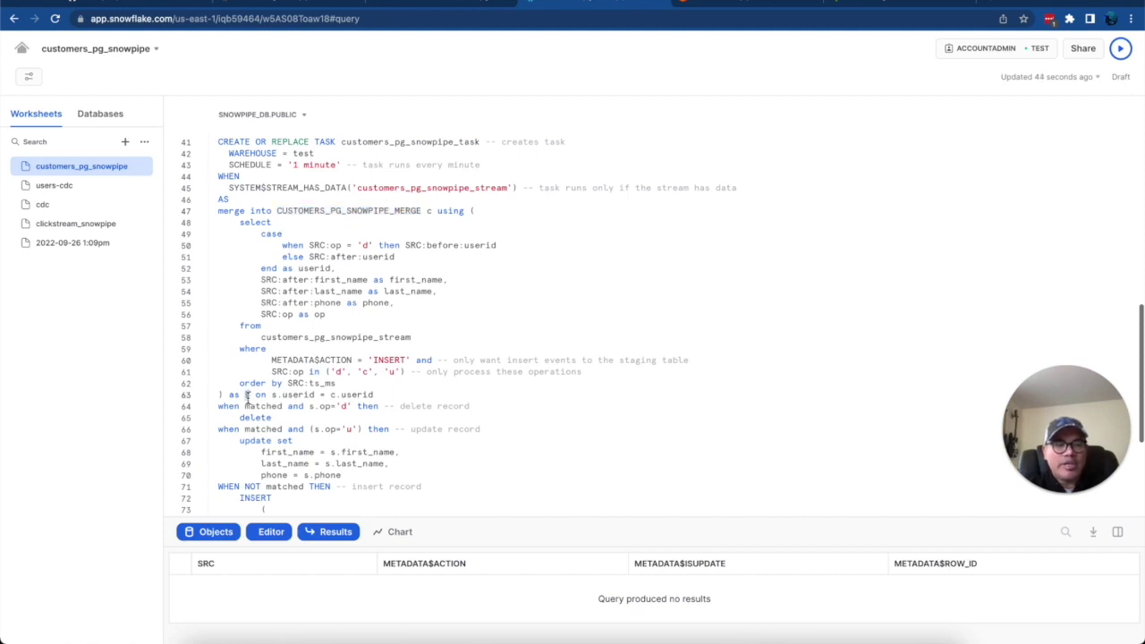
left_click_drag(271, 396, 314, 399)
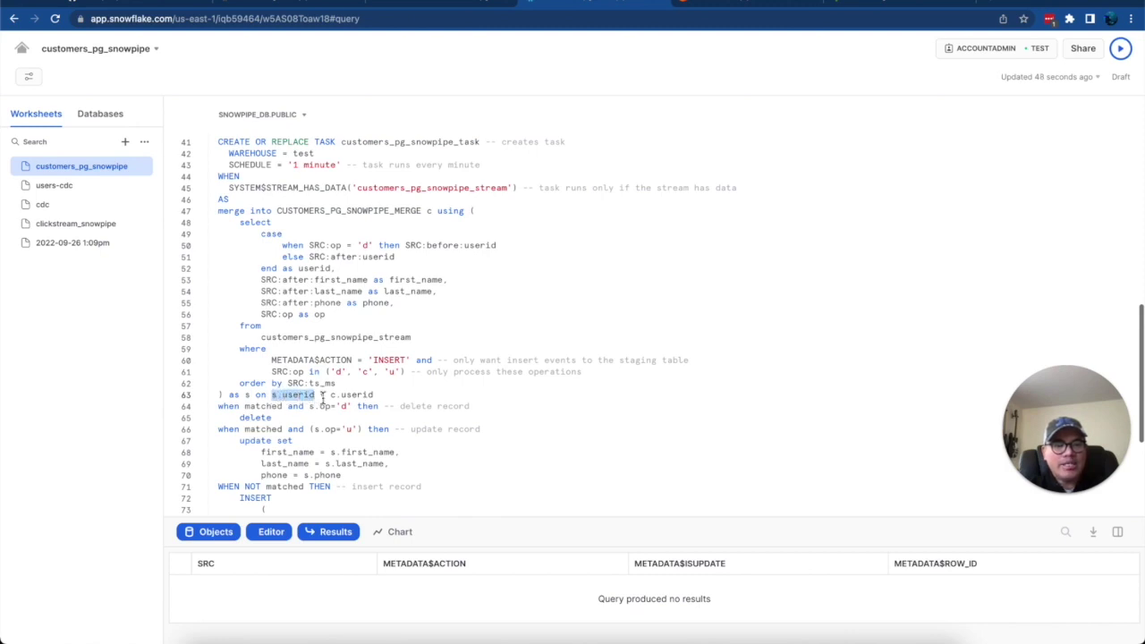
left_click(330, 397)
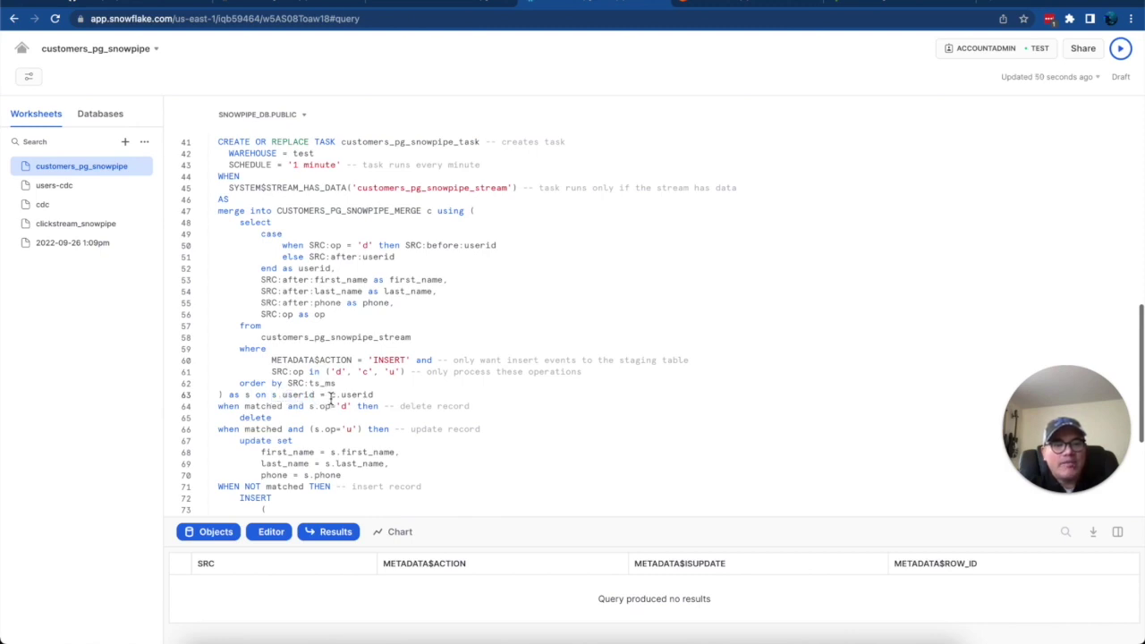
left_click_drag(330, 397, 376, 397)
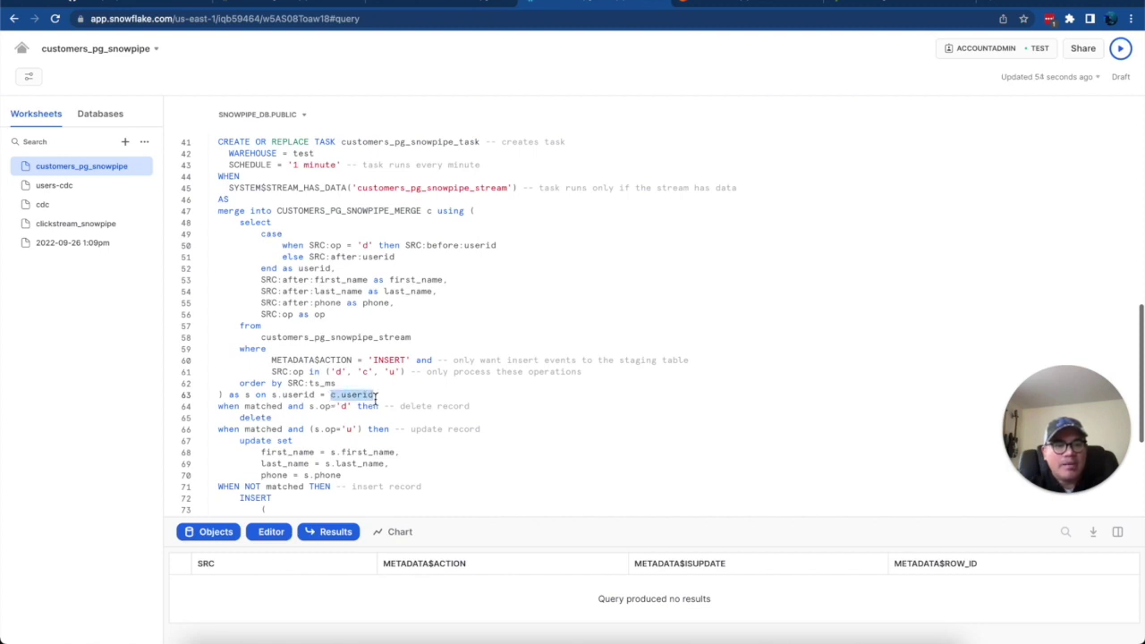
Examine the merge's delete branch for matched records with s.op='d'
scroll(377, 397, "down", 3)
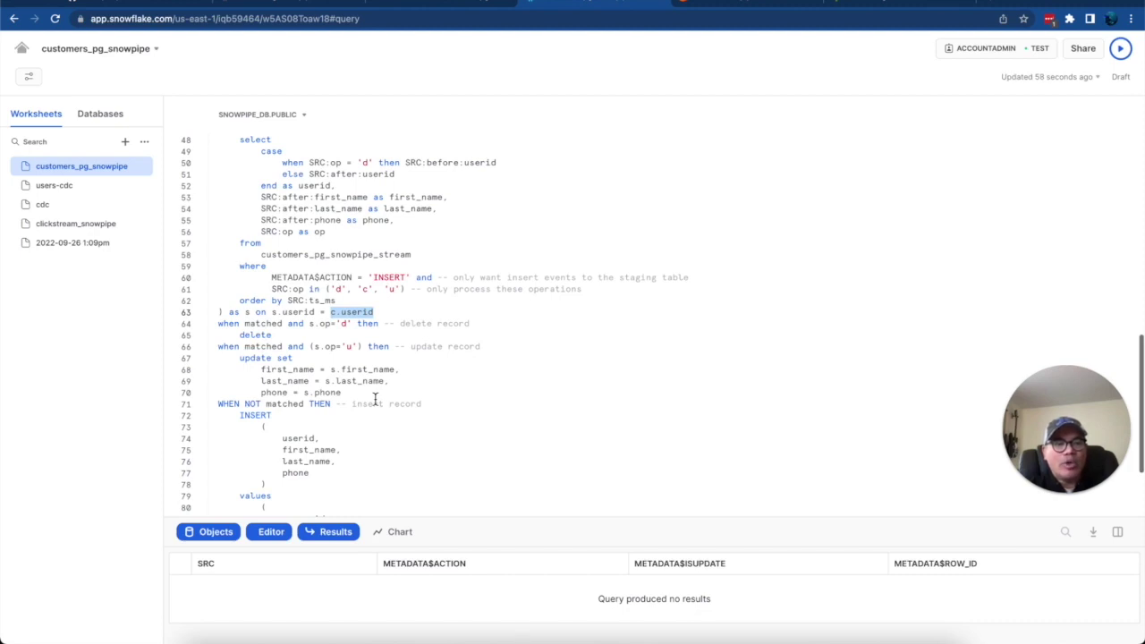
scroll(375, 399, "down", 1)
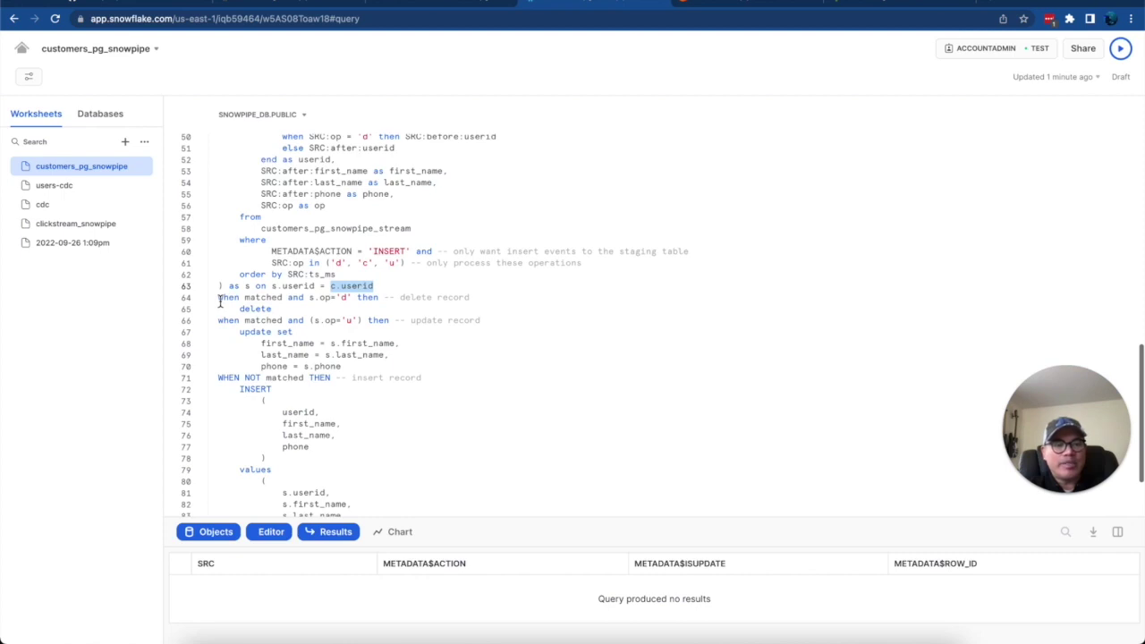
left_click_drag(310, 301, 349, 301)
left_click(311, 314)
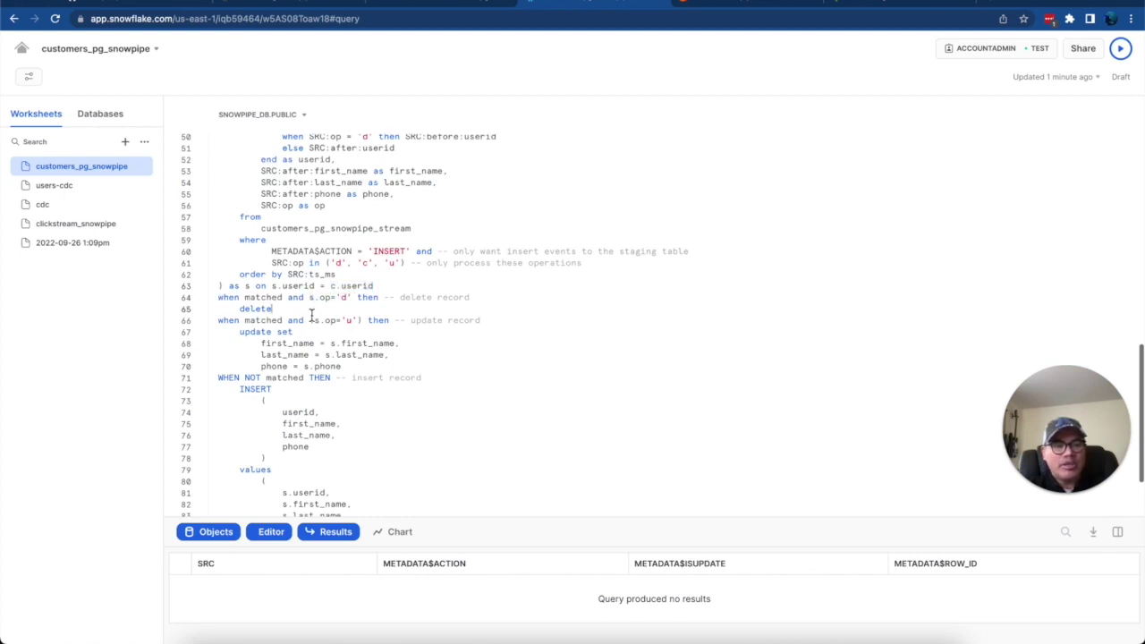
key("shift+Home")
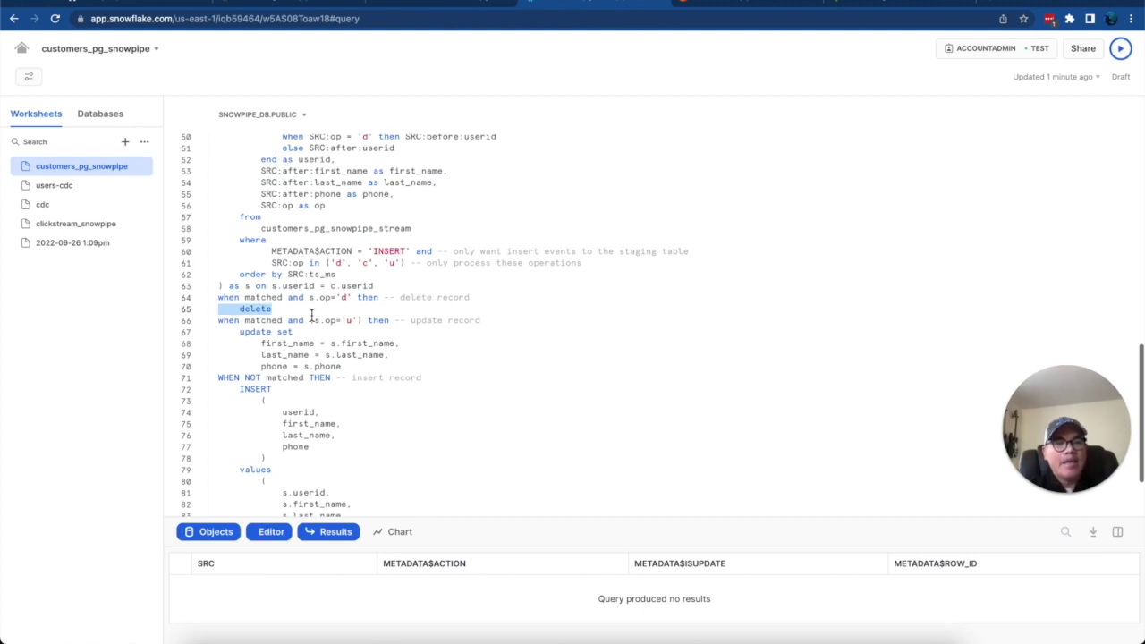
Examine the update branch for matched records with s.op='u' and its first_name, last_name and phone assignments
double_click(268, 322)
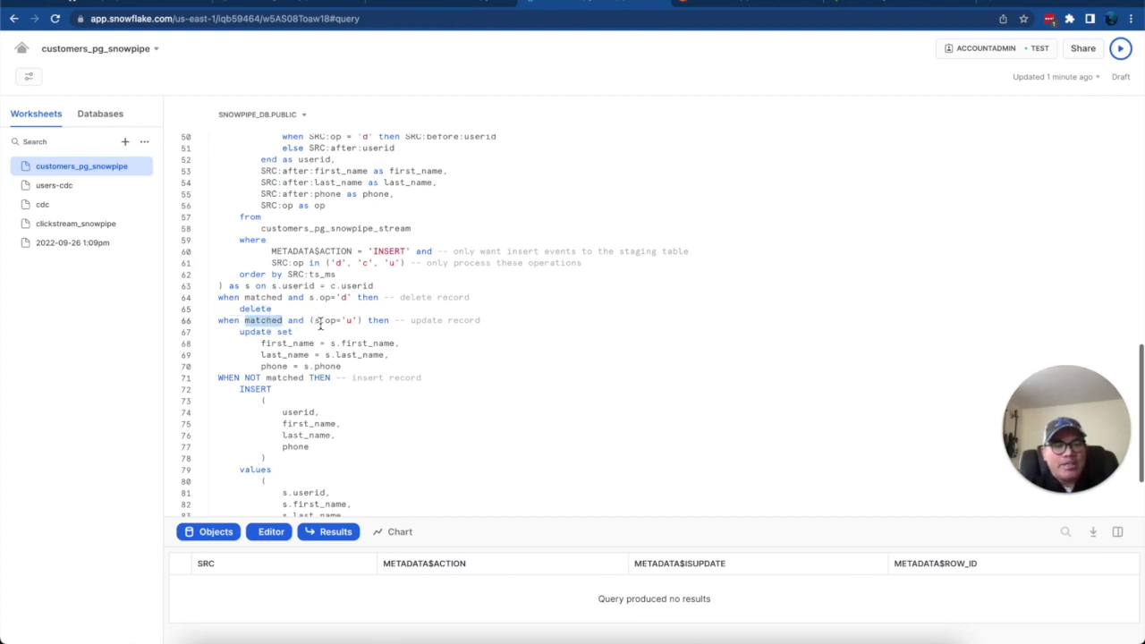
left_click_drag(312, 322, 356, 326)
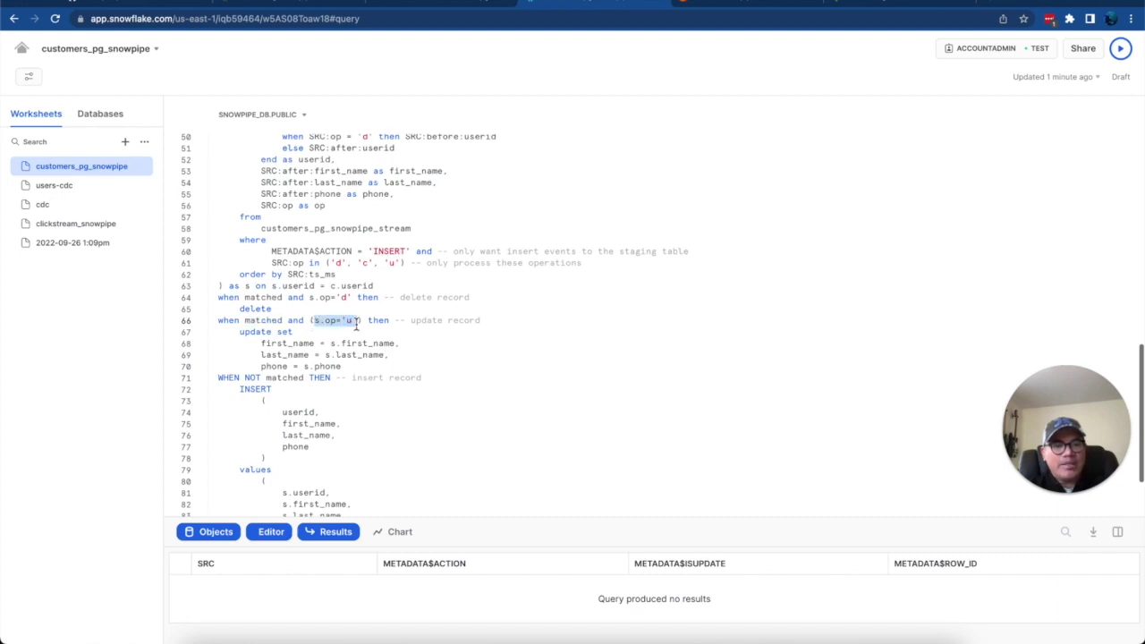
left_click(240, 337)
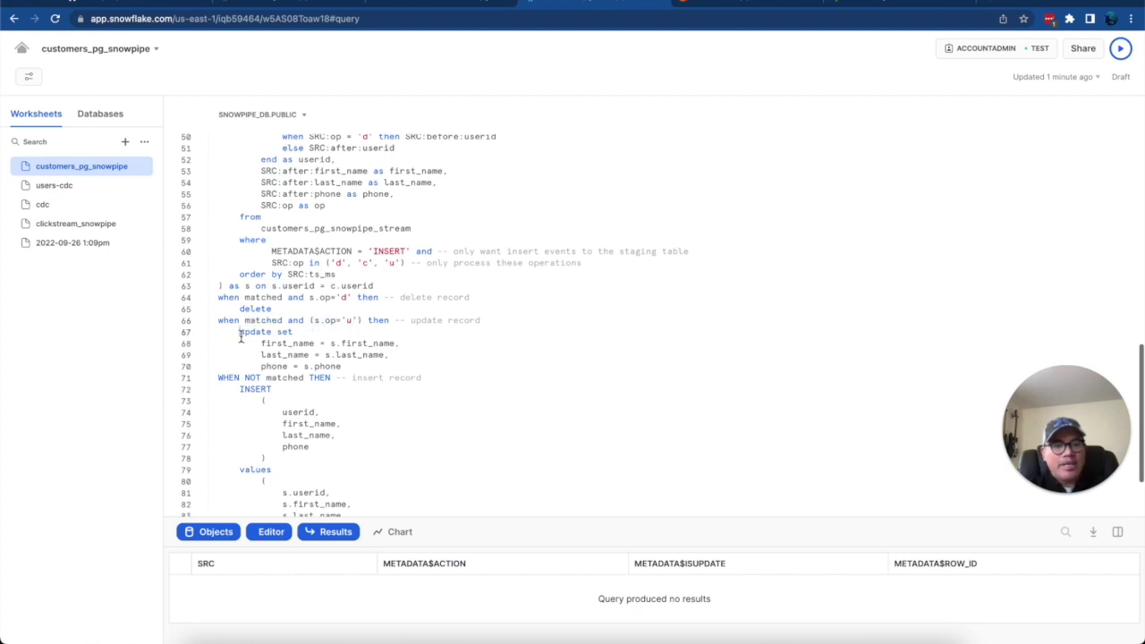
double_click(380, 344)
double_click(370, 355)
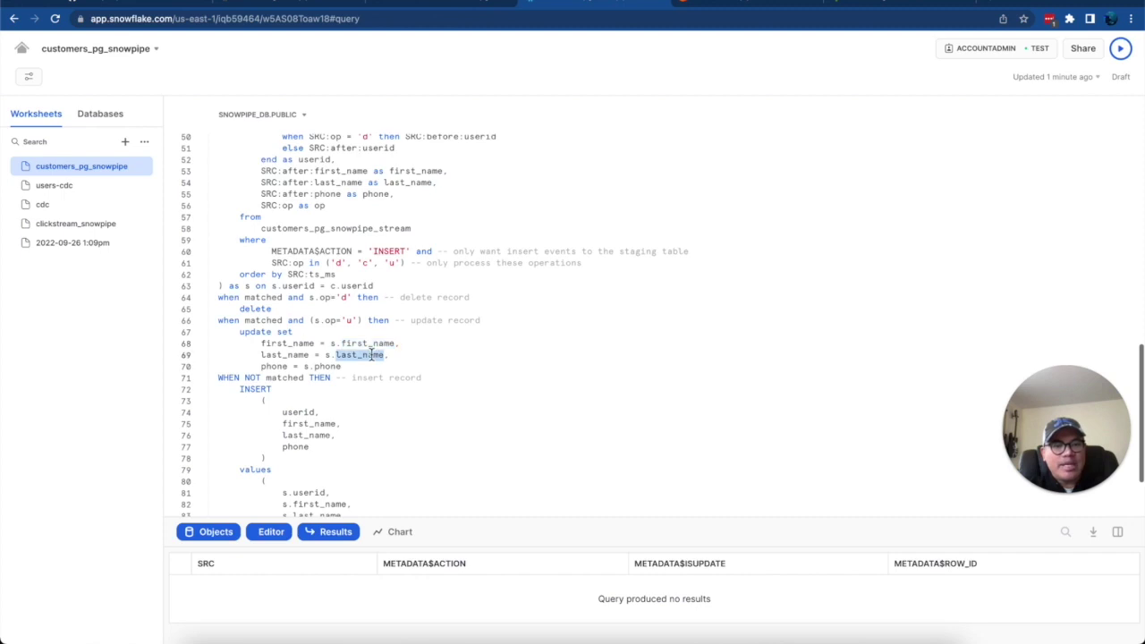
double_click(326, 367)
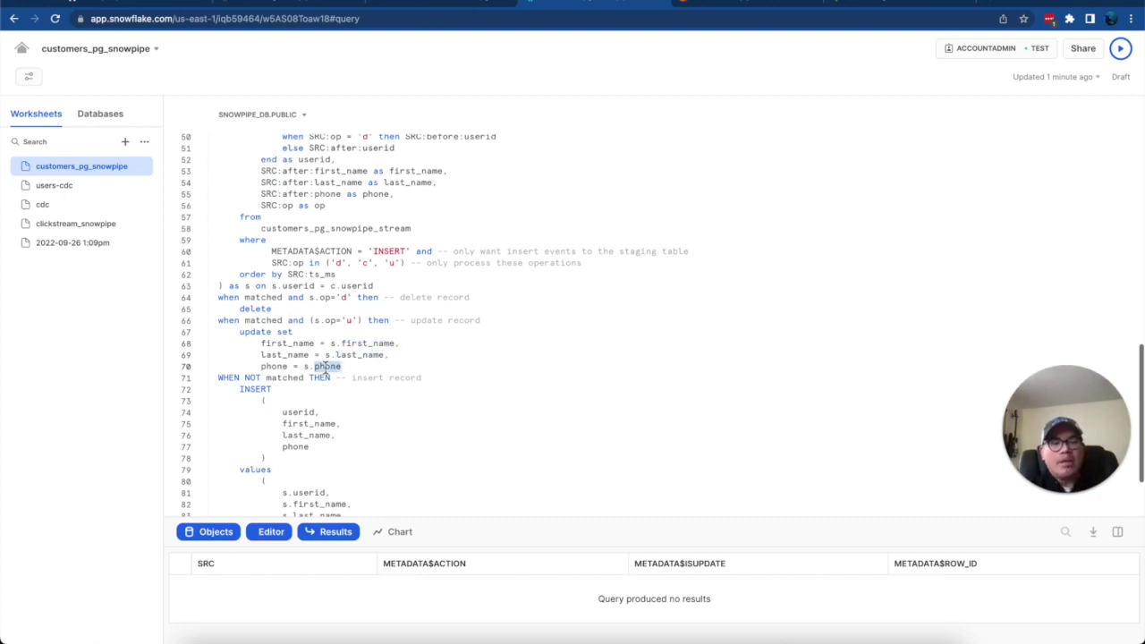
Review the WHEN NOT matched branch that inserts userid, first_name, last_name and phone into CUSTOMERS_PG_SNOWPIPE_MERGE
left_click_drag(218, 380, 288, 382)
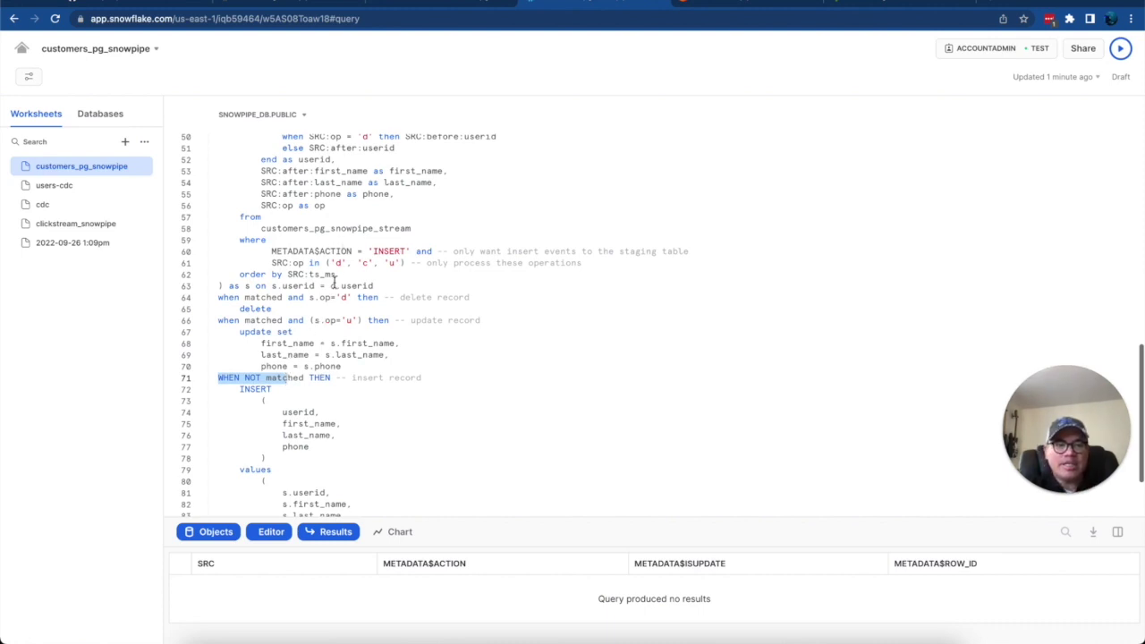
scroll(334, 282, "up", 2)
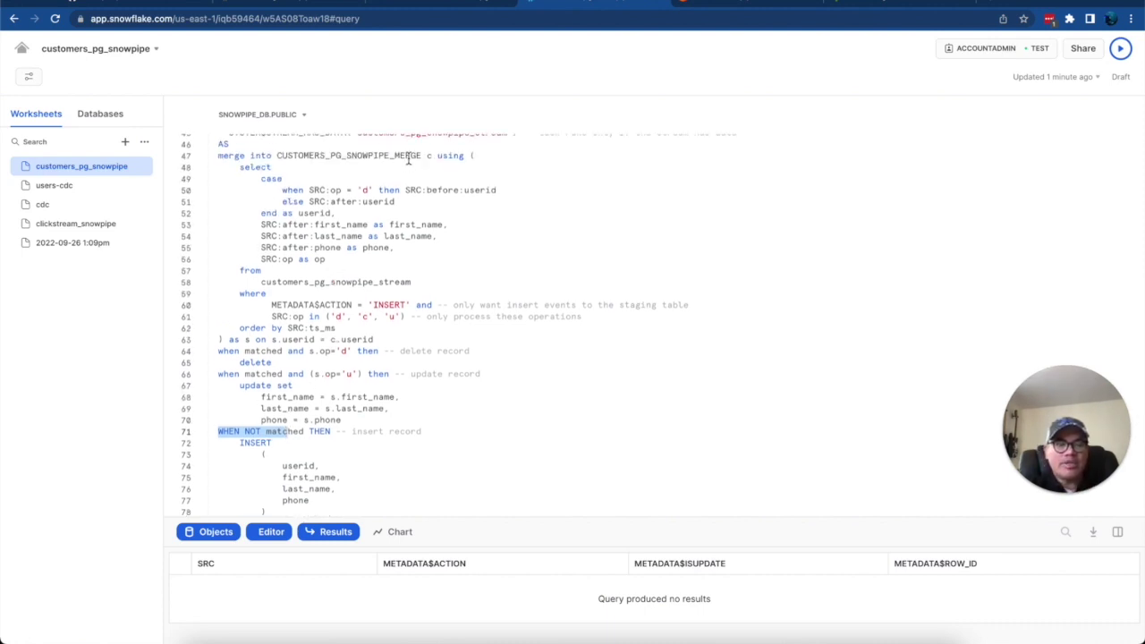
double_click(408, 157)
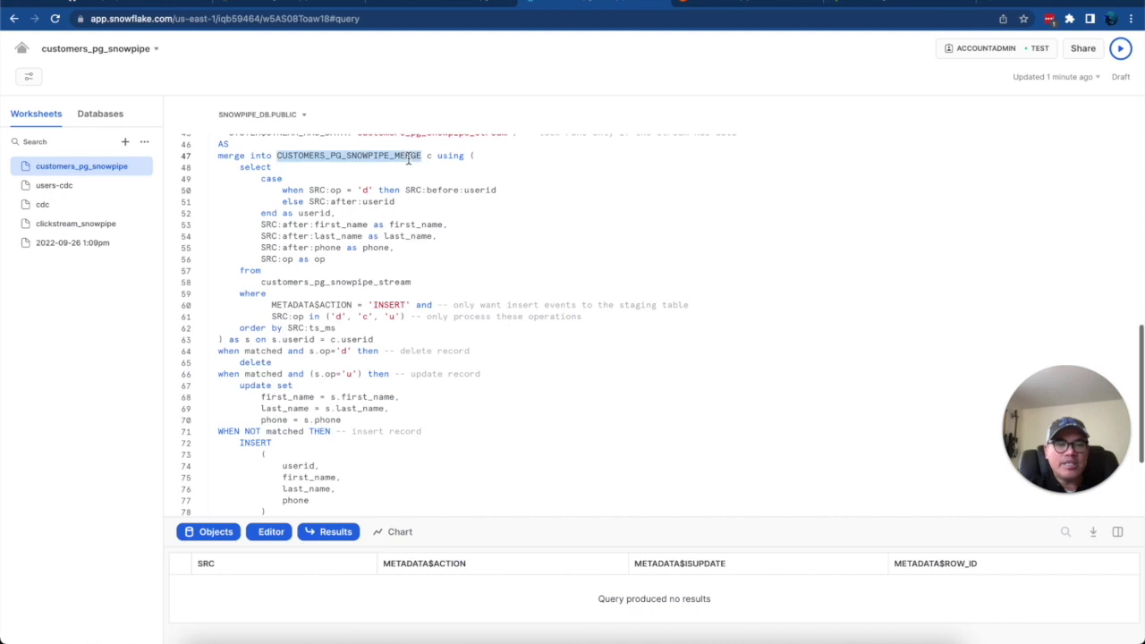
left_click(240, 391)
scroll(339, 403, "down", 2)
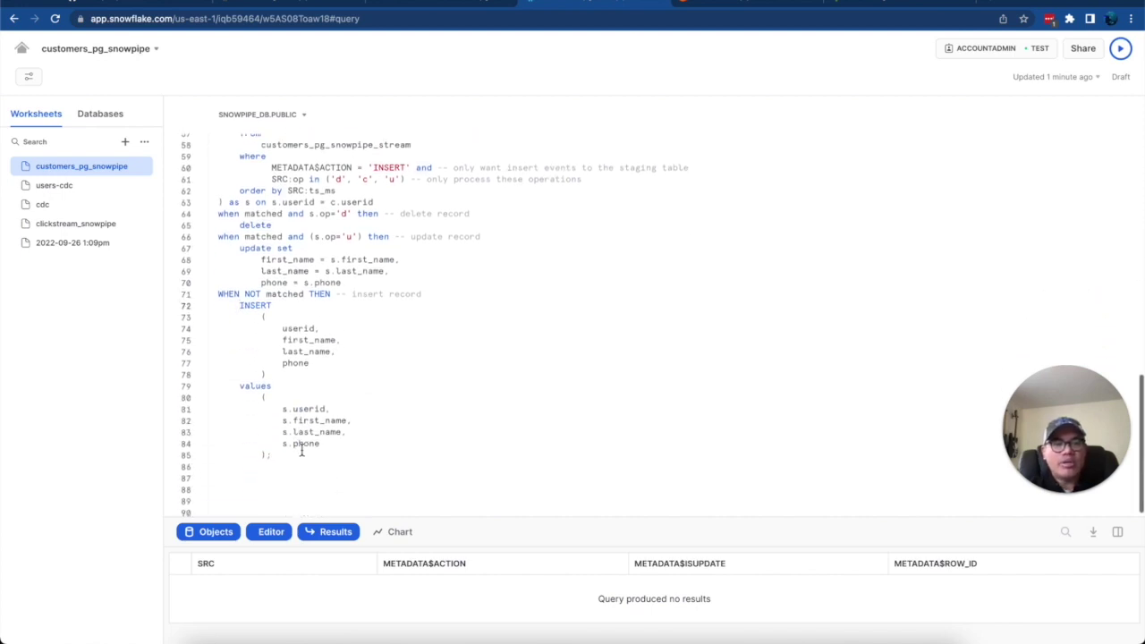
Review the merge's INSERT column list together with its matching values s.userid, s.first_name, s.last_name and s.phone
left_click(297, 454, "shift")
scroll(297, 454, "up", 2)
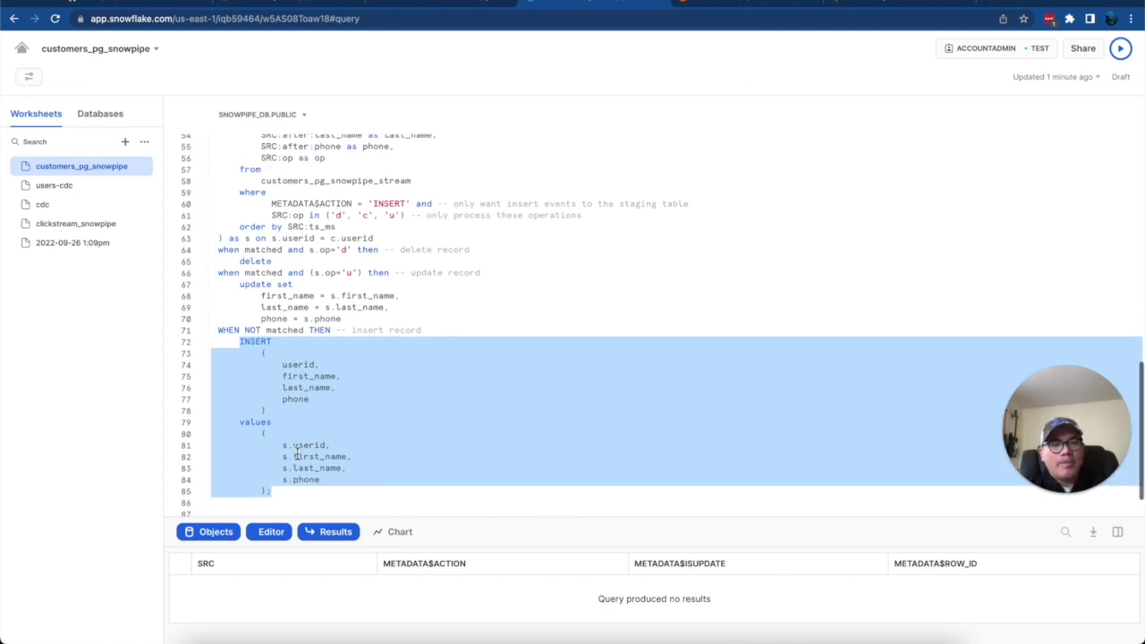
left_click(281, 491)
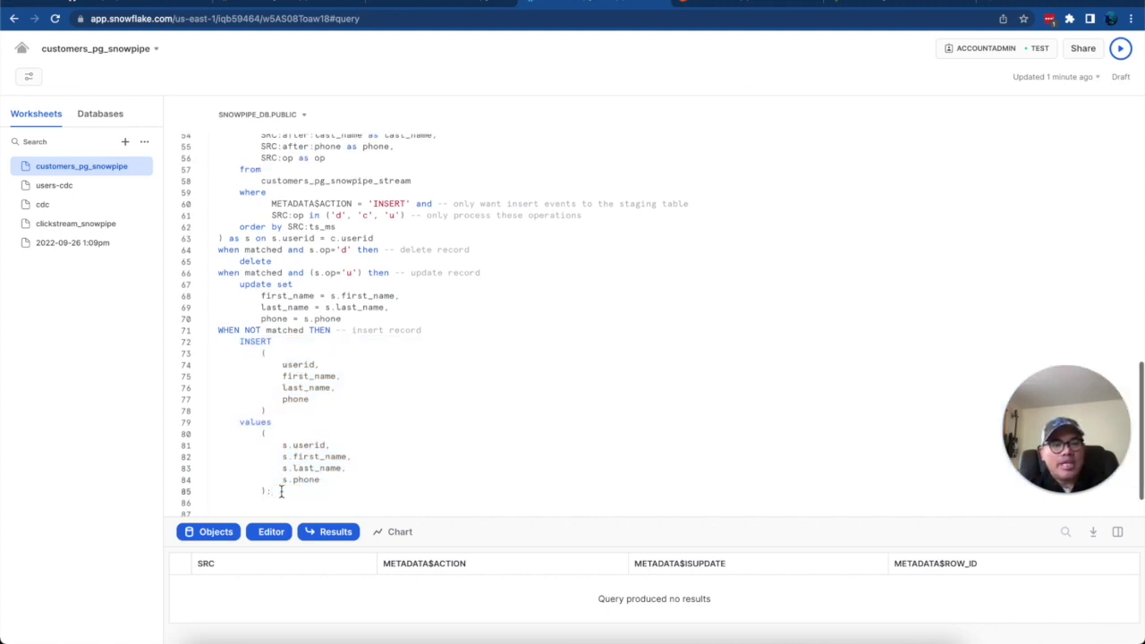
Delete the empty create table customers_pg_snowpipe_merge_table statement and run the select on customers_pg_snowpipe_stream
scroll(281, 491, "up", 6)
scroll(280, 491, "down", 4)
scroll(281, 491, "up", 5)
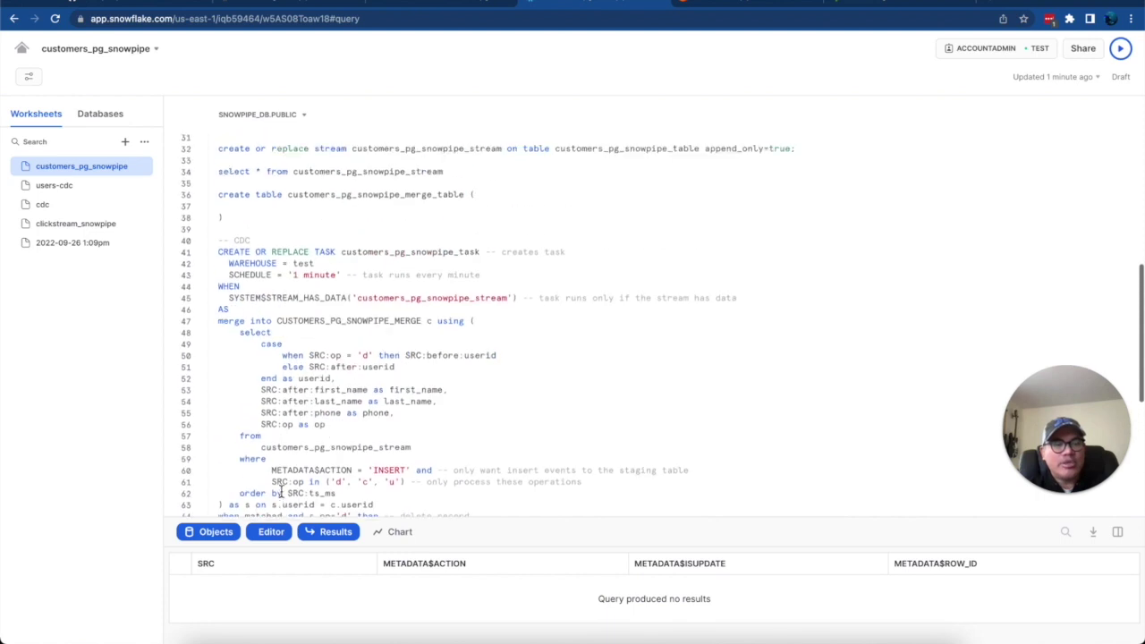
double_click(325, 276)
left_click(345, 254)
left_click_drag(224, 217, 218, 182)
key("BackSpace")
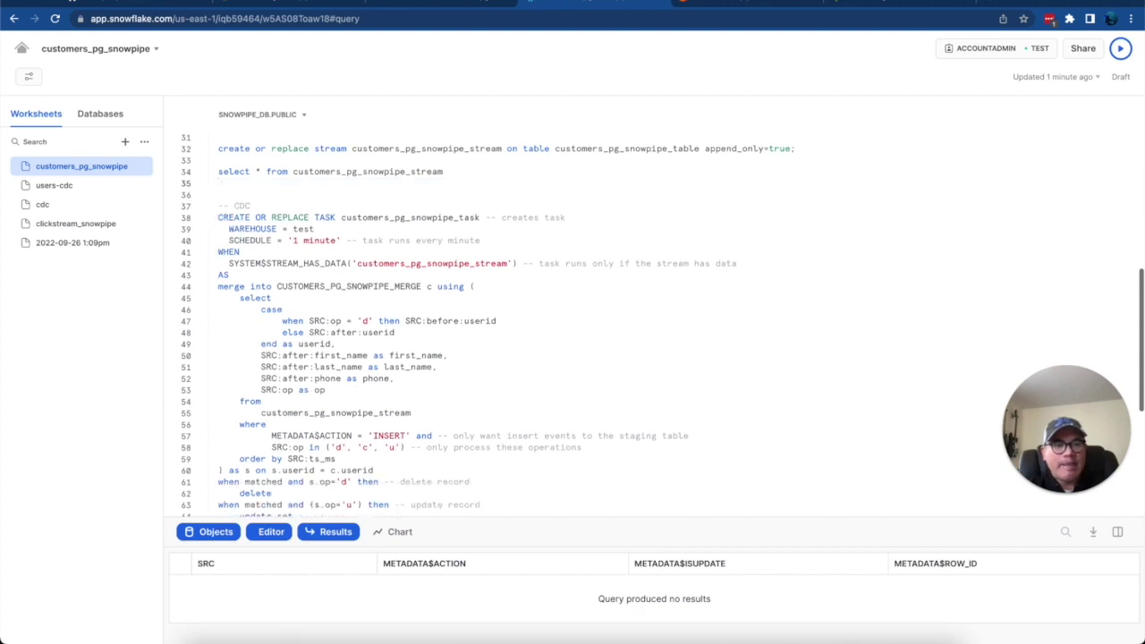
key("ctrl+Return")
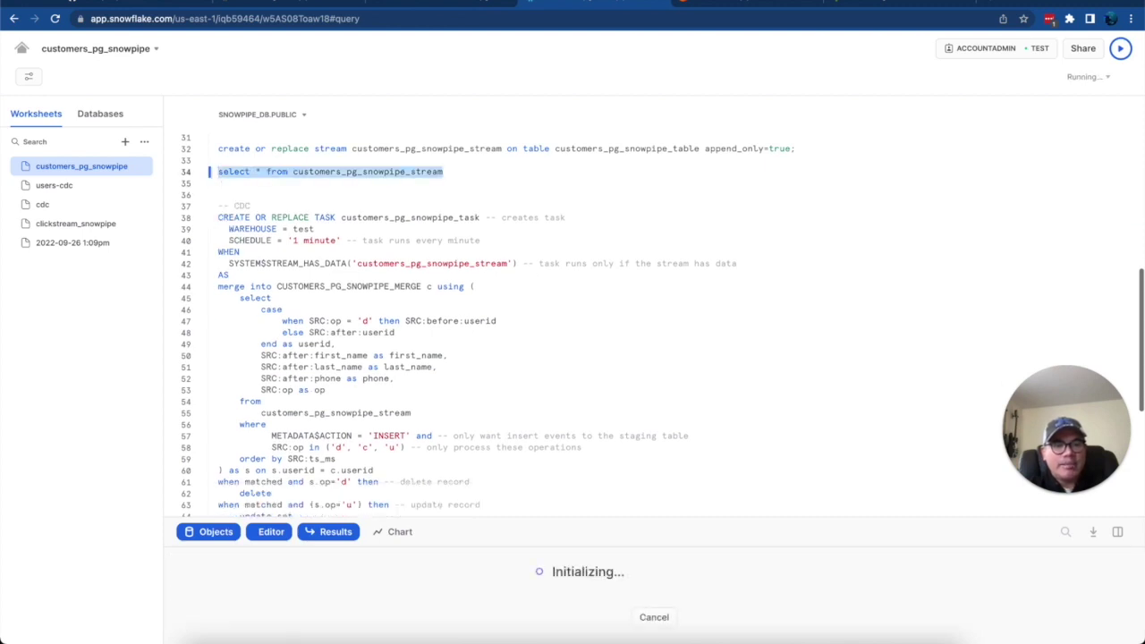
Run the full CREATE OR REPLACE TASK customers_pg_snowpipe_task statement, including its merge, to create the task
left_click(255, 206)
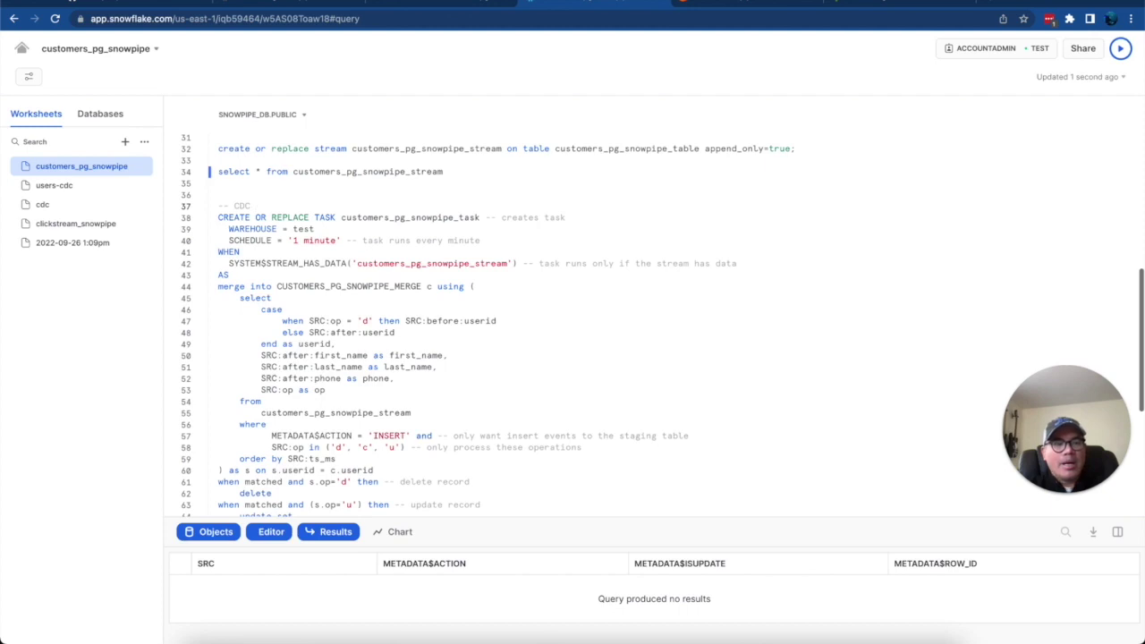
scroll(450, 295, "down", 5)
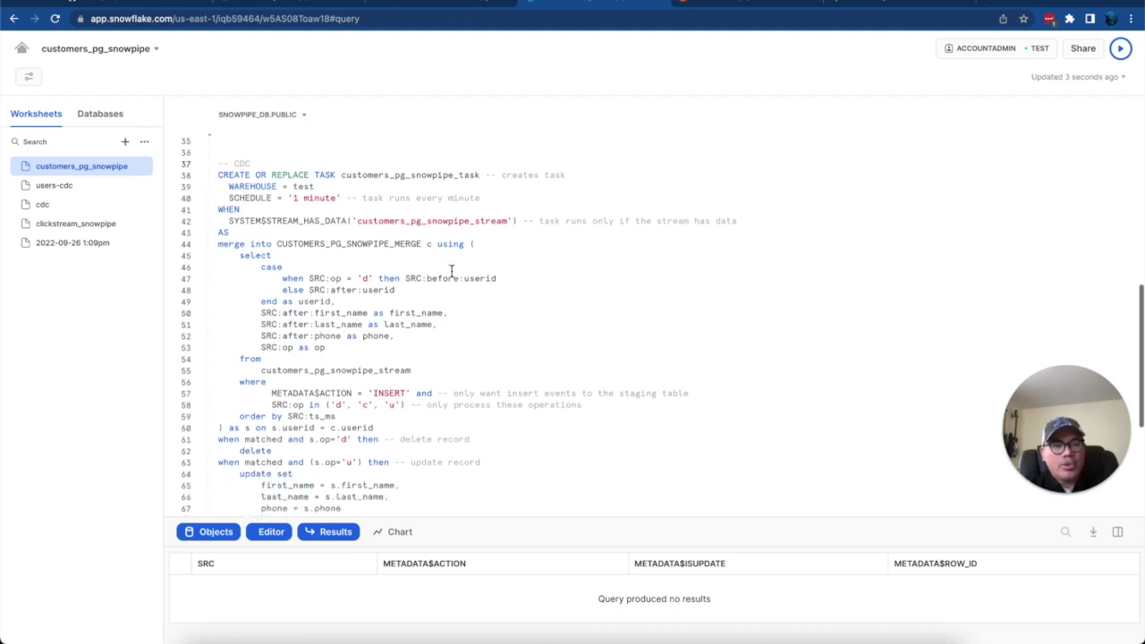
left_click(390, 462, "shift")
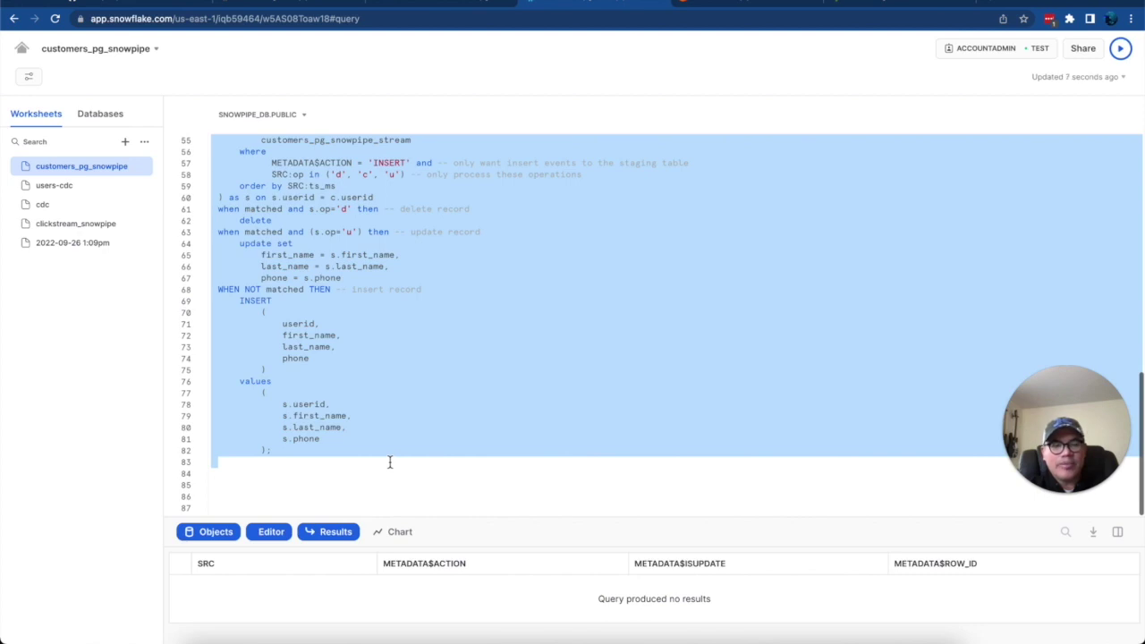
key("ctrl+Return")
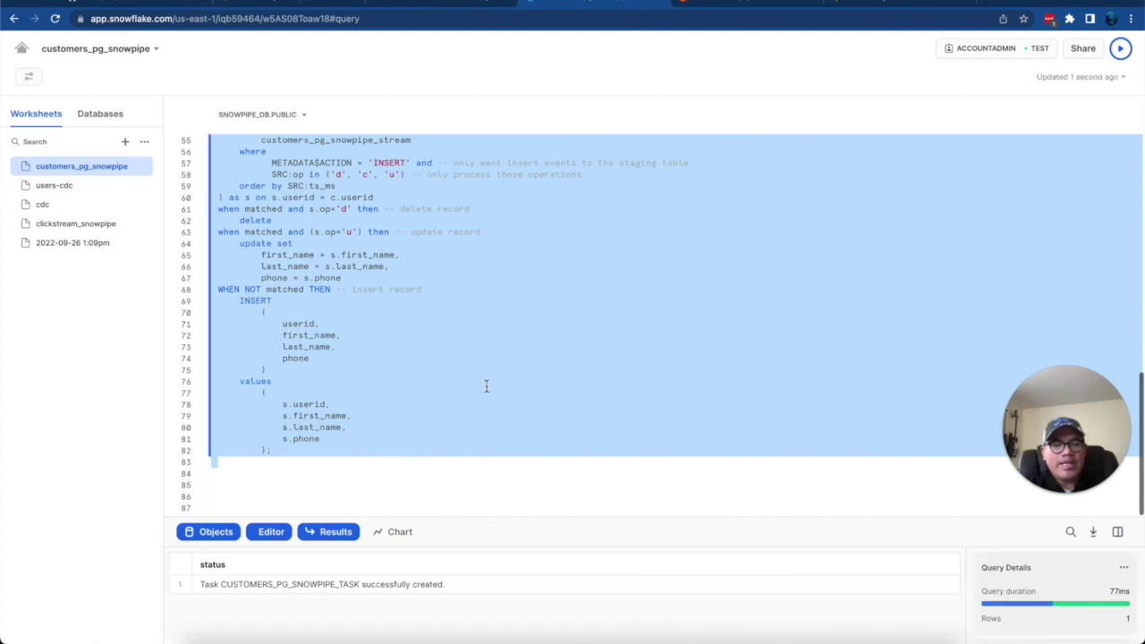
Query all rows of customers_pg_snowpipe_stream again to check the stream with the task created
scroll(486, 385, "up", 5)
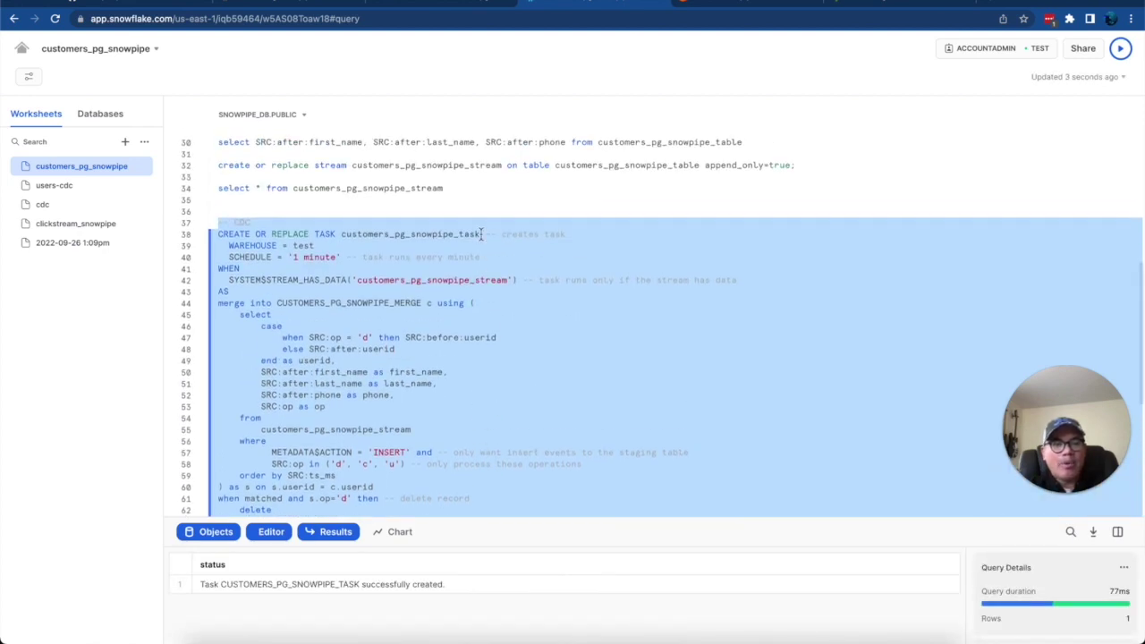
left_click(480, 194)
key("shift+Home")
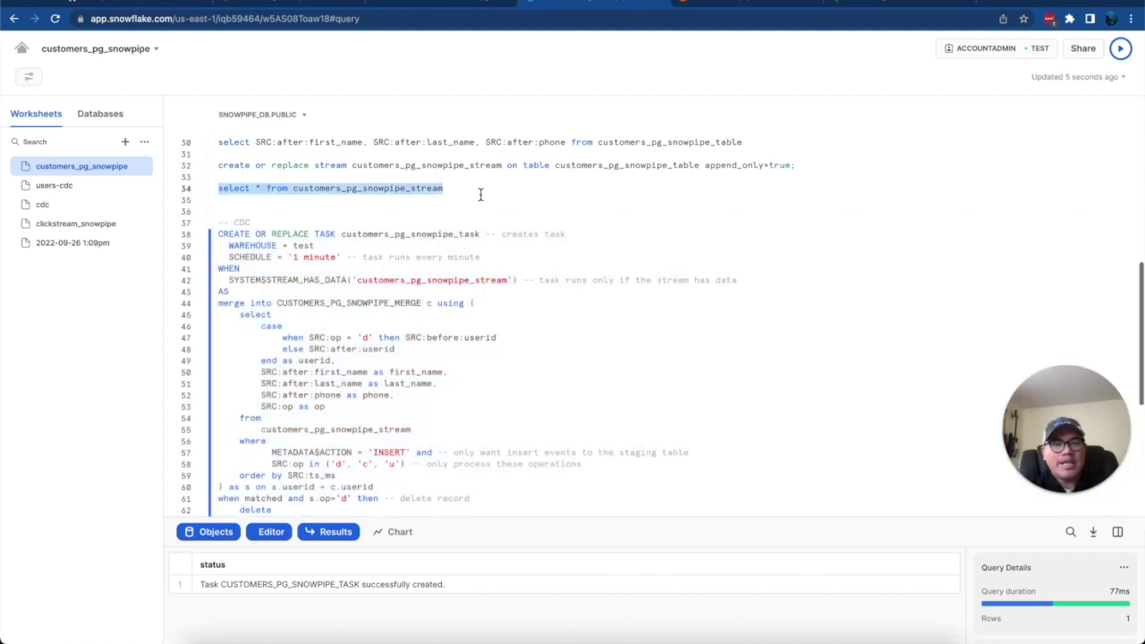
key("ctrl+Return")
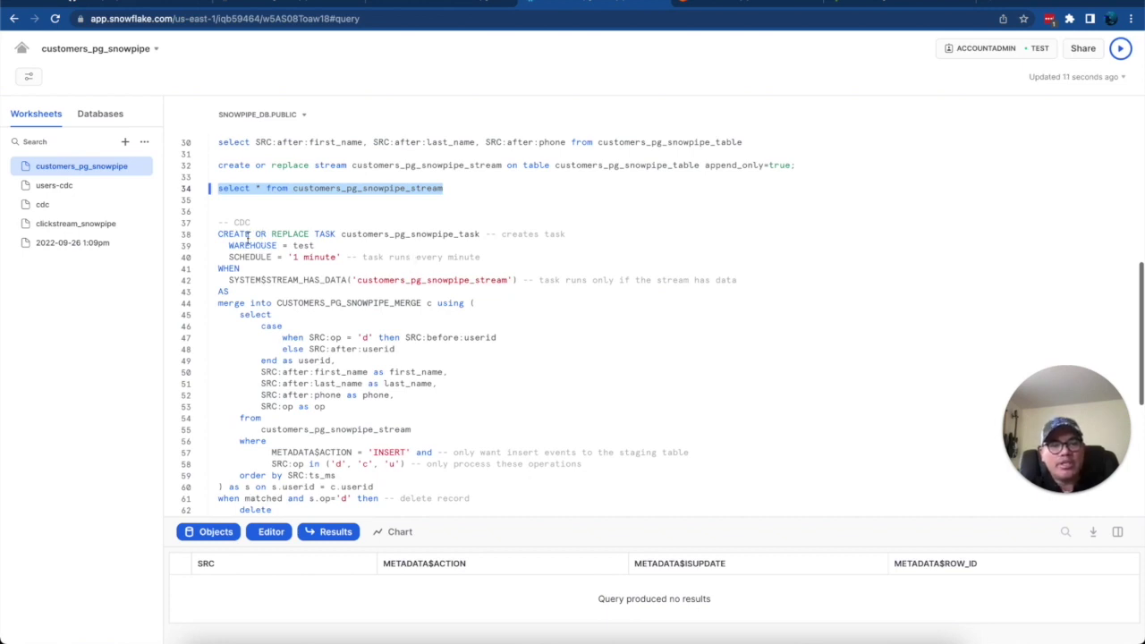
Review the merge into CUSTOMERS_PG_SNOWPIPE_MERGE, from its stream-based source select through its delete, update and insert branches
scroll(255, 235, "down", 2)
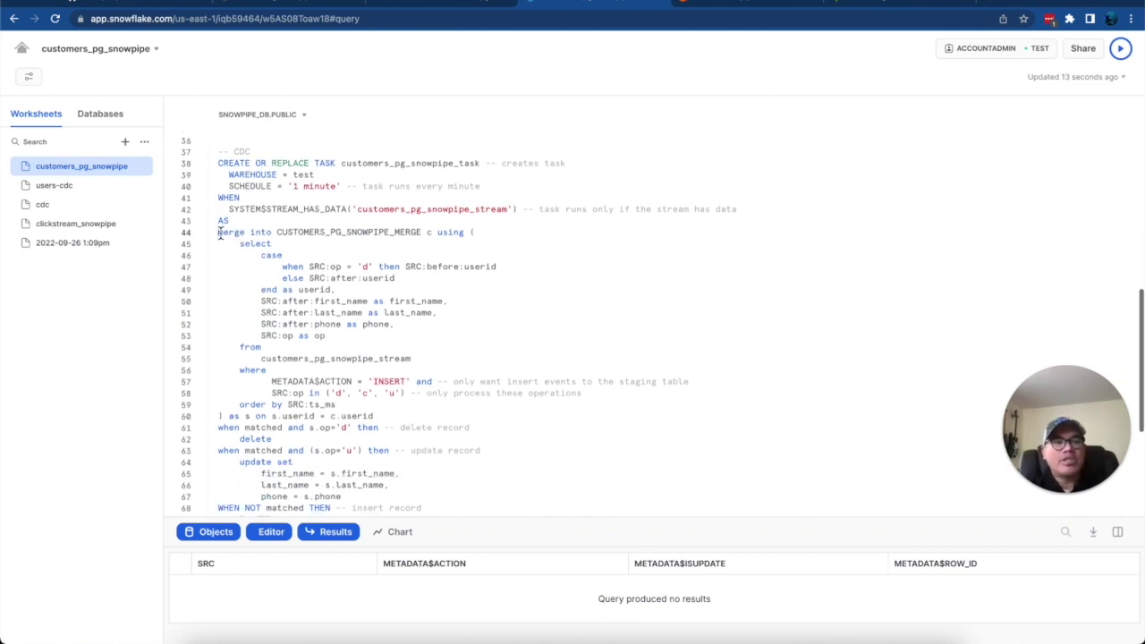
left_click(428, 357, "shift")
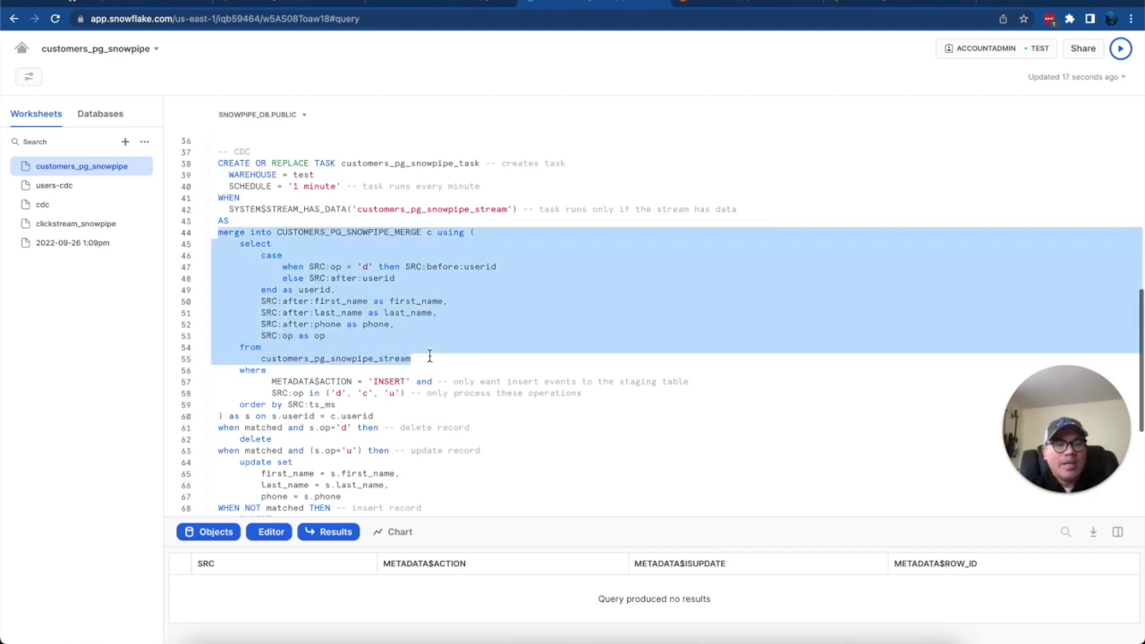
scroll(429, 357, "down", 5)
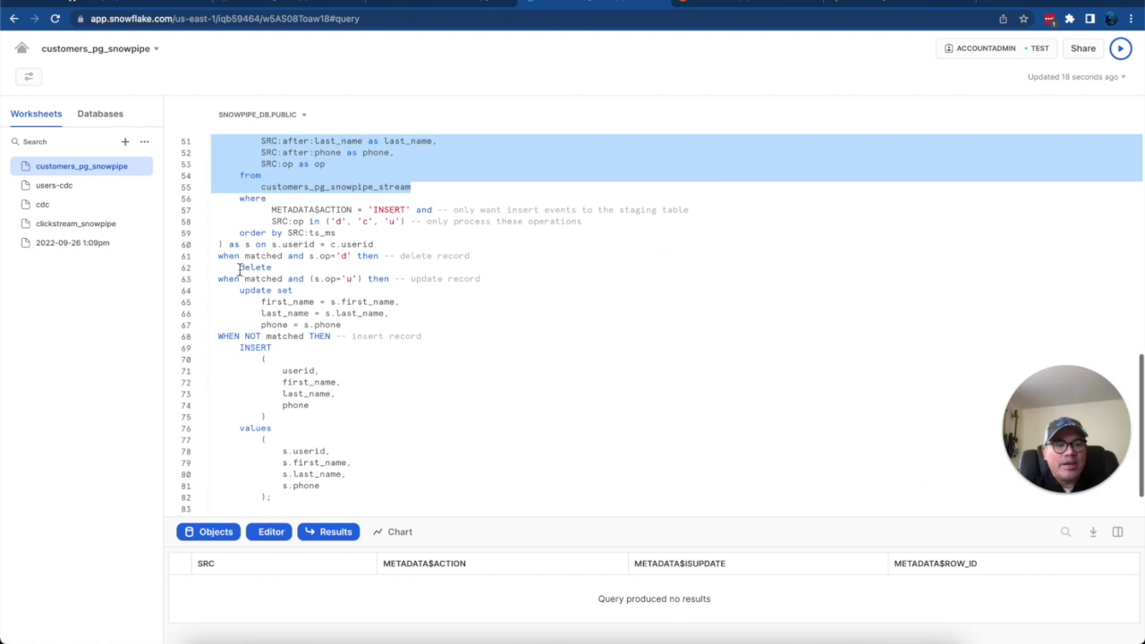
left_click_drag(240, 267, 267, 359)
left_click_drag(337, 407, 381, 502)
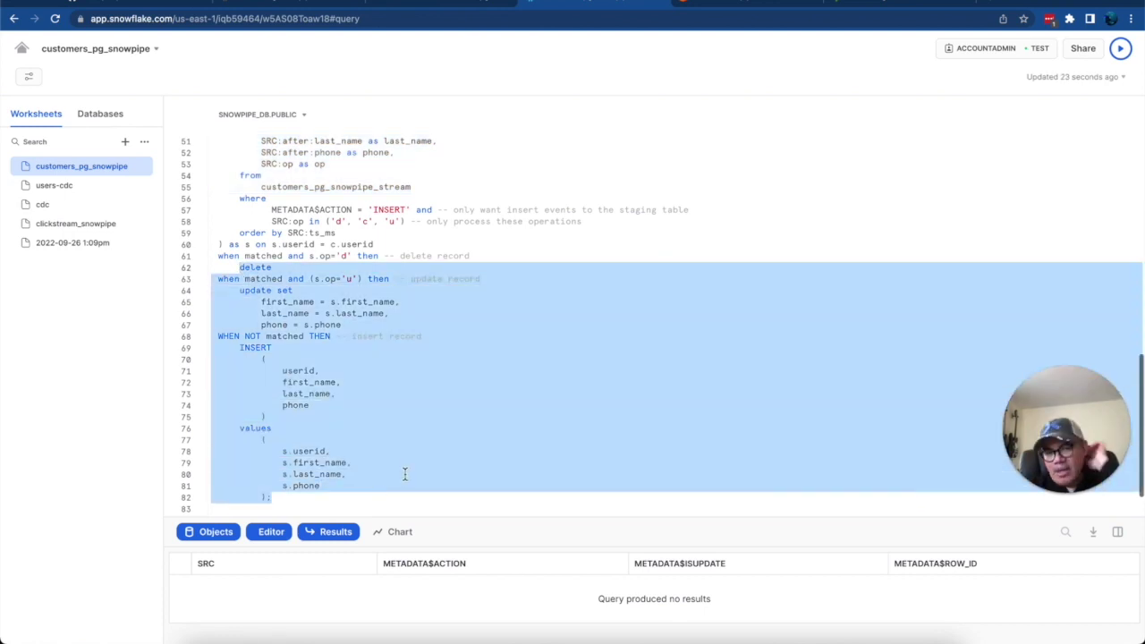
scroll(405, 474, "up", 1)
scroll(405, 474, "up", 3)
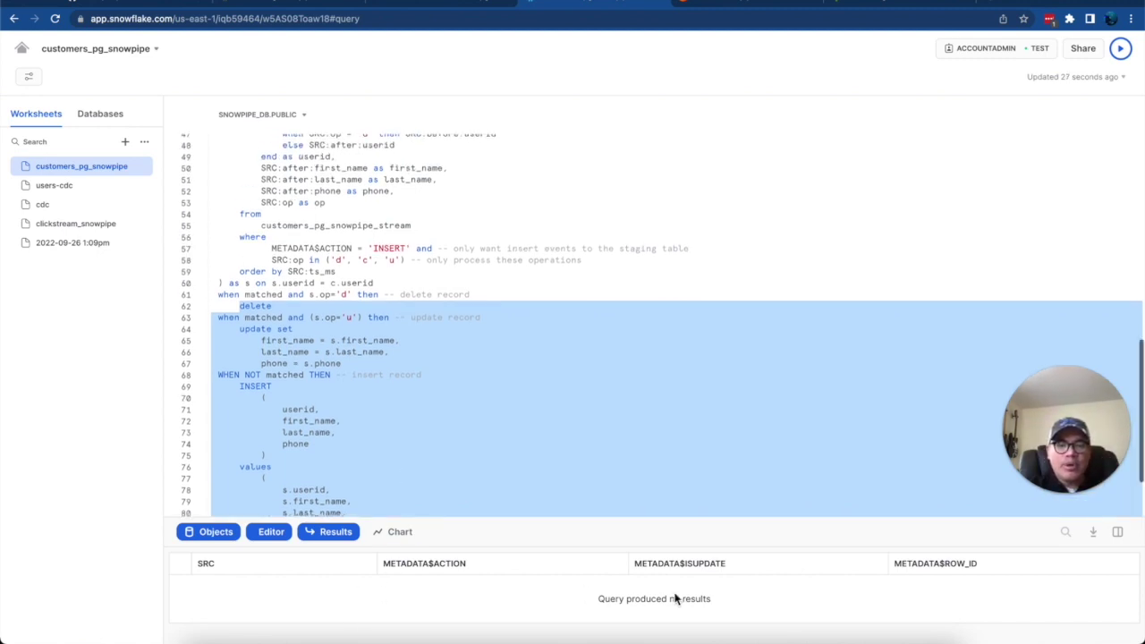
Examine the select on customers_pg_snowpipe_stream alongside the task's merge statement that consumes the same stream
left_click(651, 470)
scroll(651, 470, "up", 5)
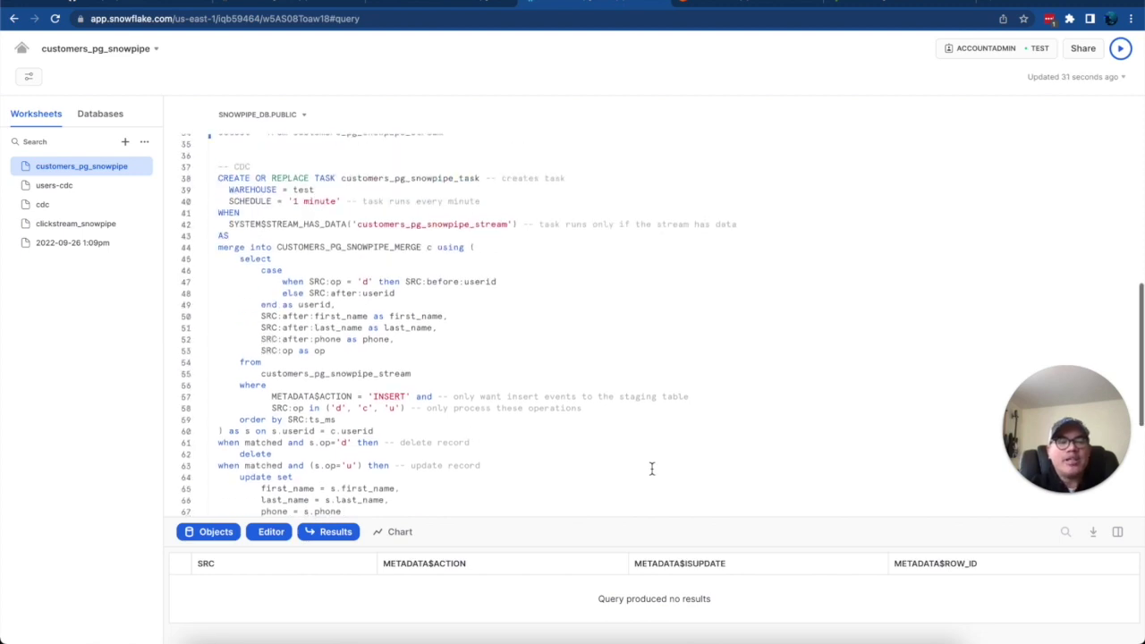
scroll(651, 469, "up", 3)
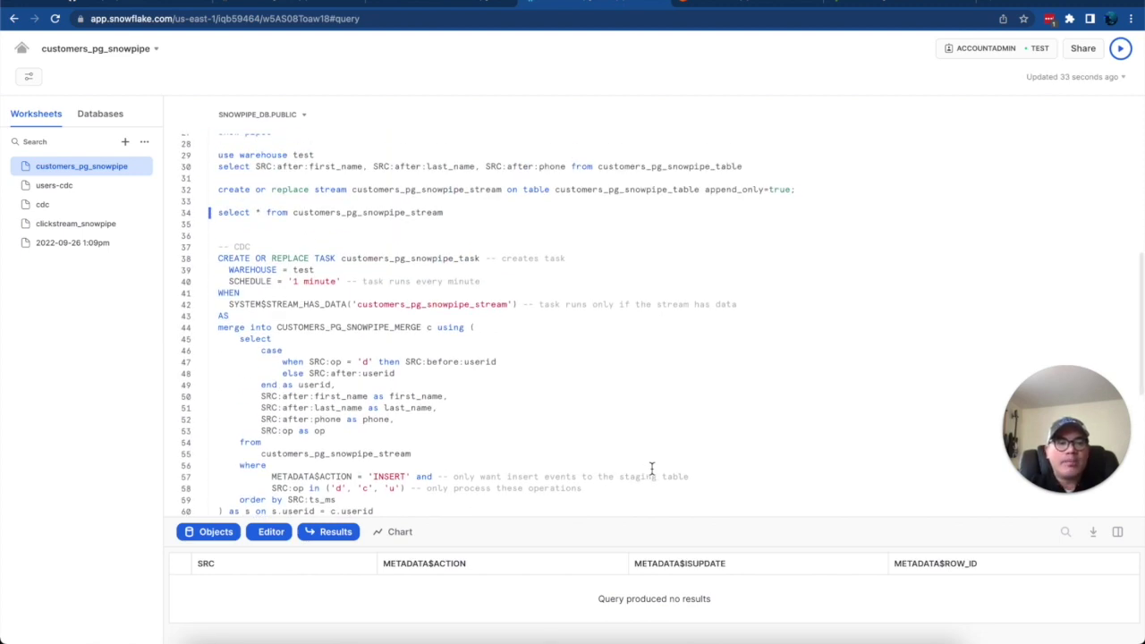
triple_click(478, 217)
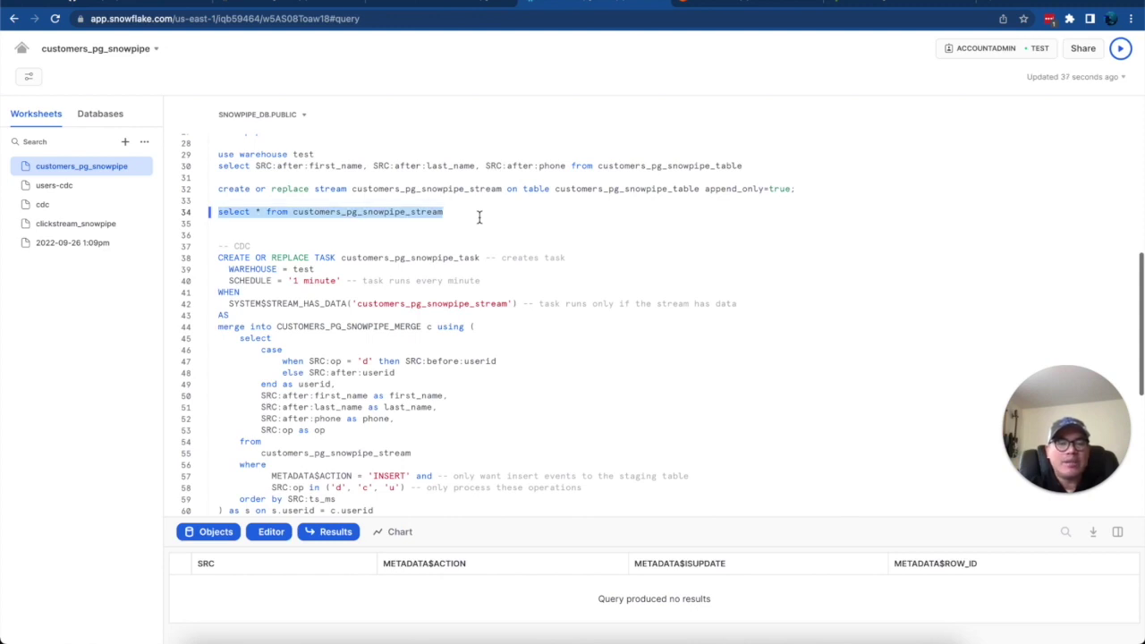
left_click(478, 218)
triple_click(478, 217)
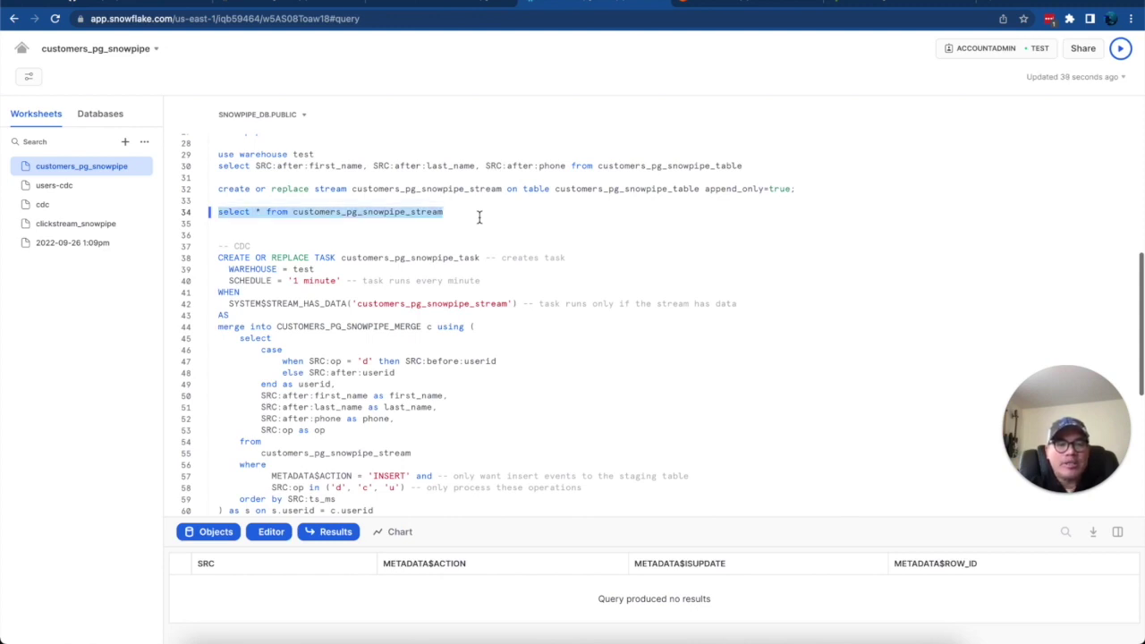
scroll(287, 252, "down", 3)
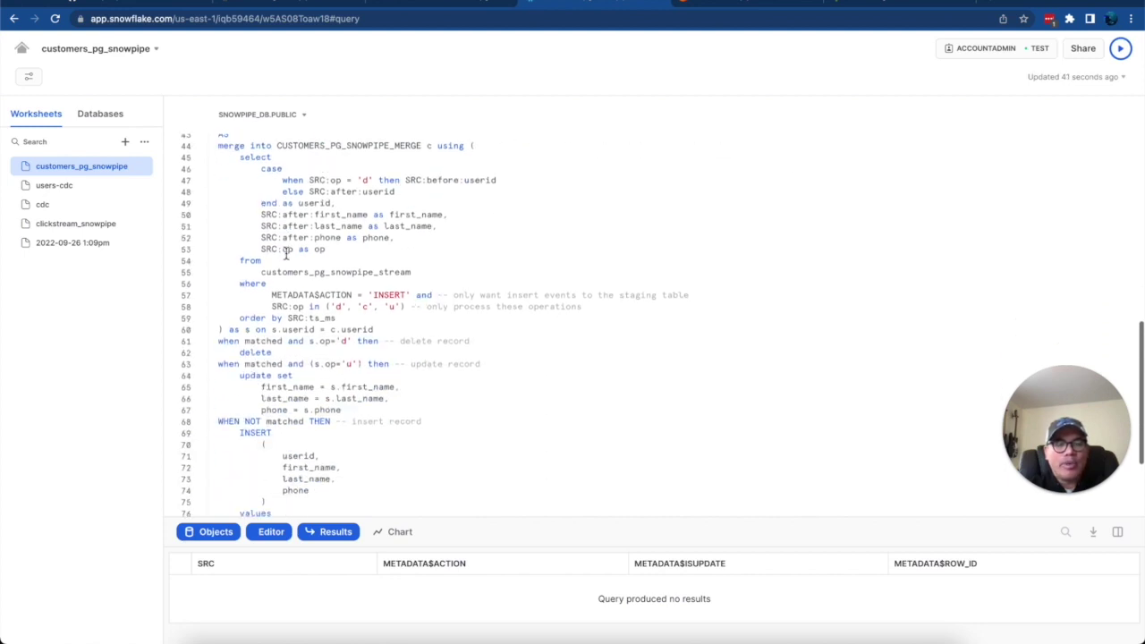
scroll(286, 255, "down", 2)
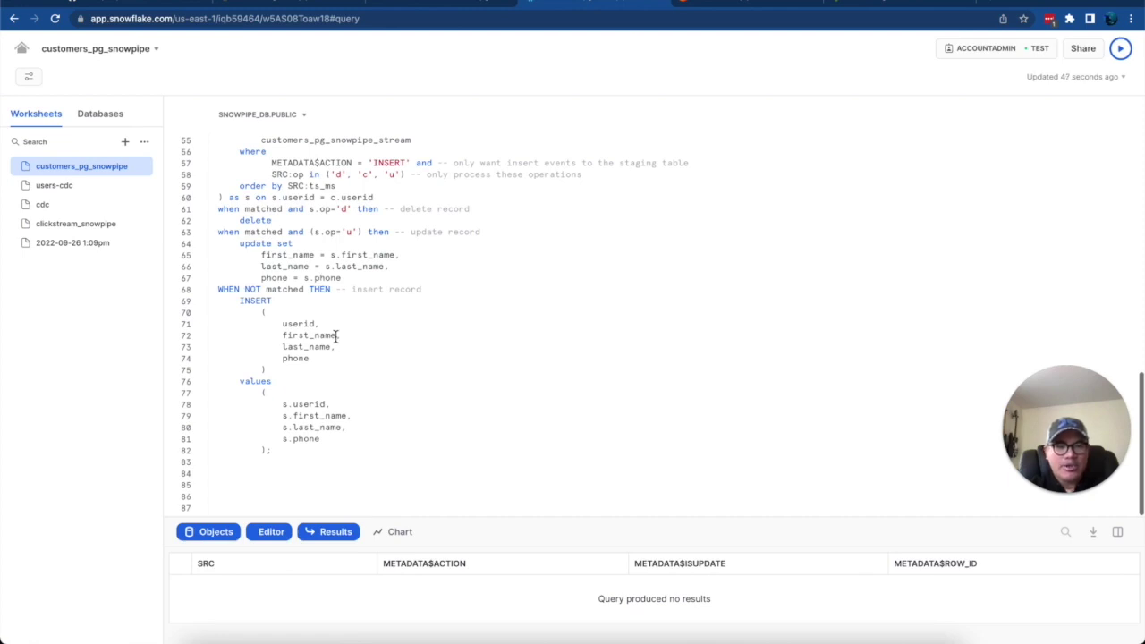
scroll(337, 334, "up", 6)
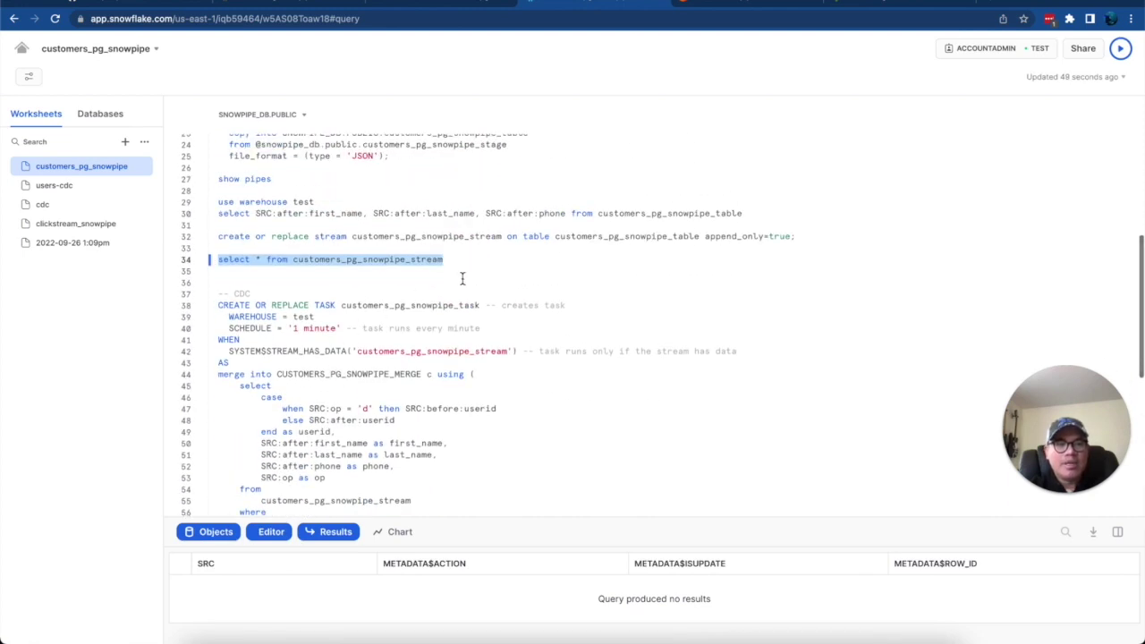
left_click(481, 265)
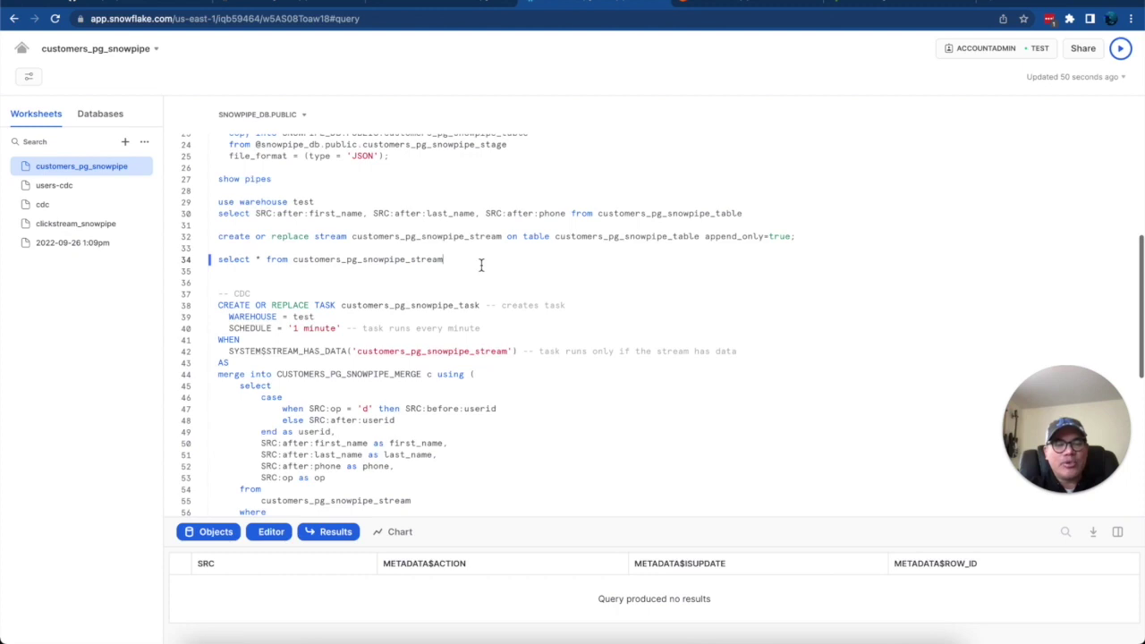
triple_click(480, 265)
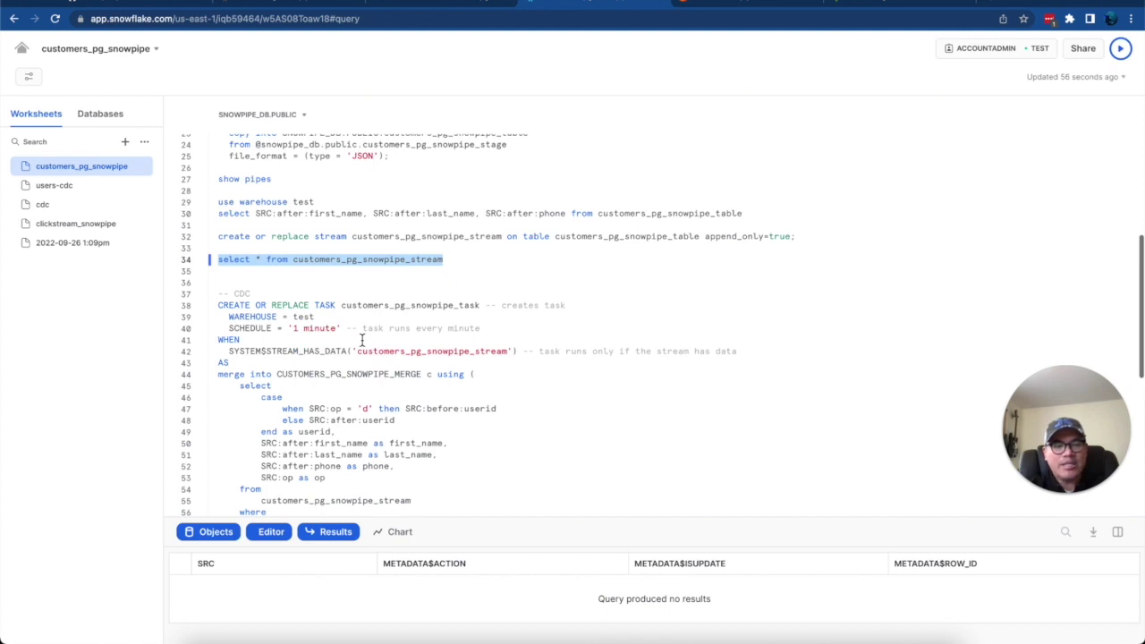
Examine the task's SYSTEM$STREAM_HAS_DATA condition on customers_pg_snowpipe_stream and the merge it triggers
scroll(362, 339, "down", 1)
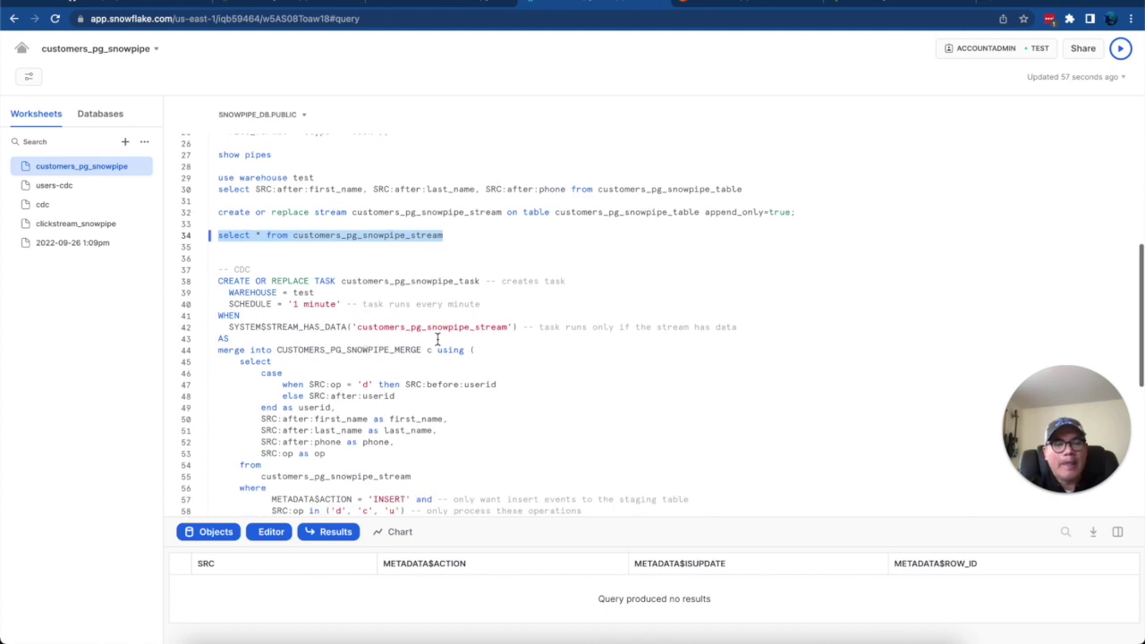
left_click(758, 326)
triple_click(758, 327)
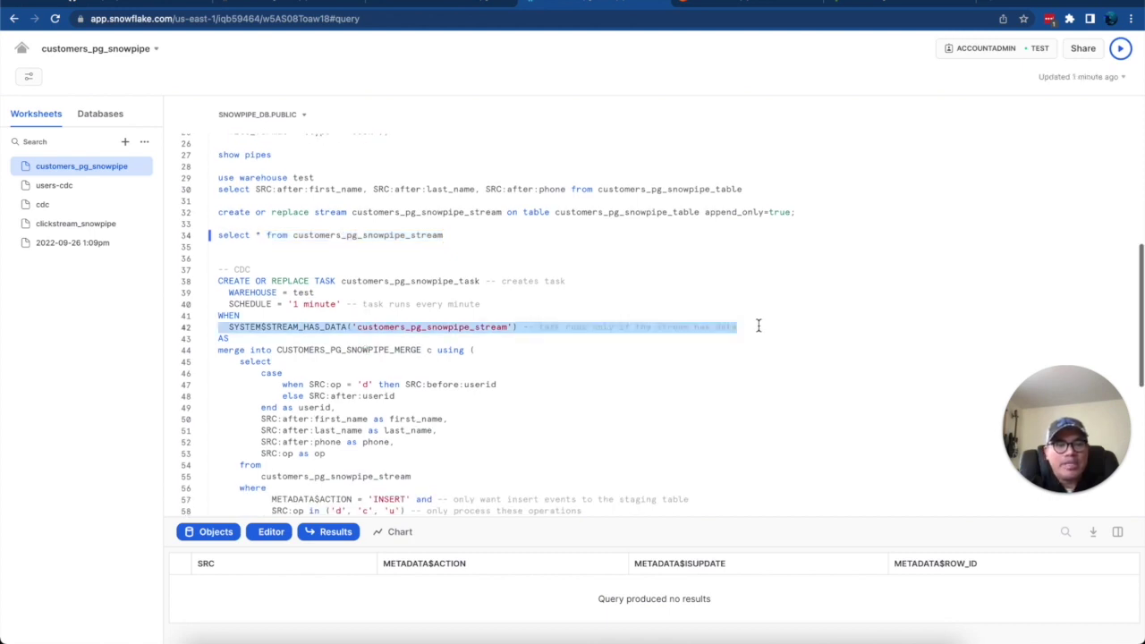
double_click(436, 329)
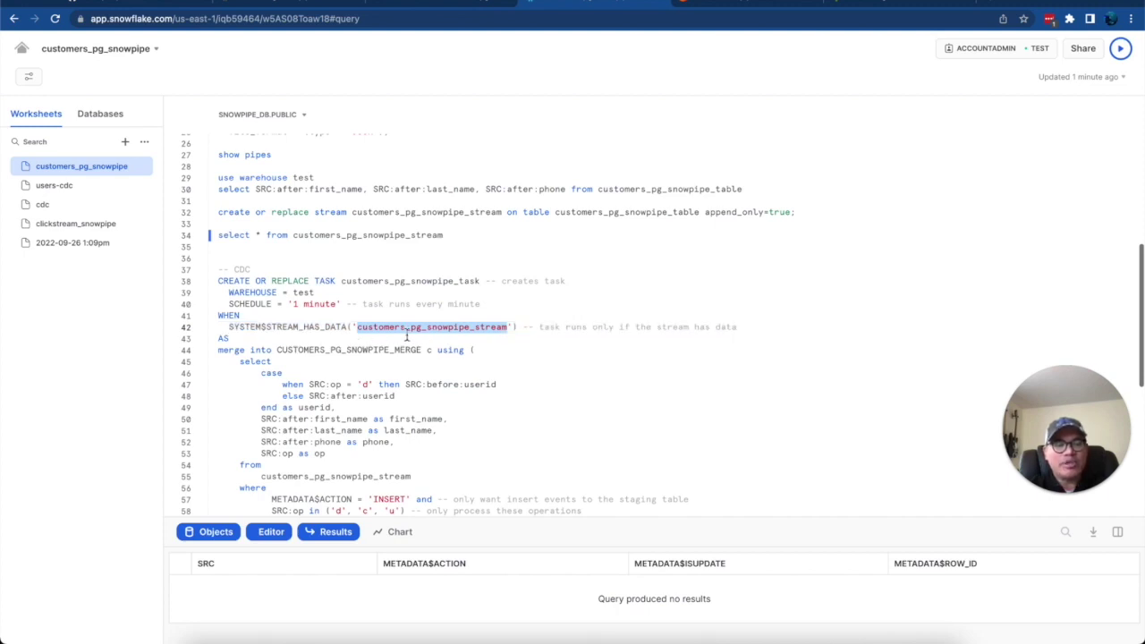
scroll(407, 336, "down", 3)
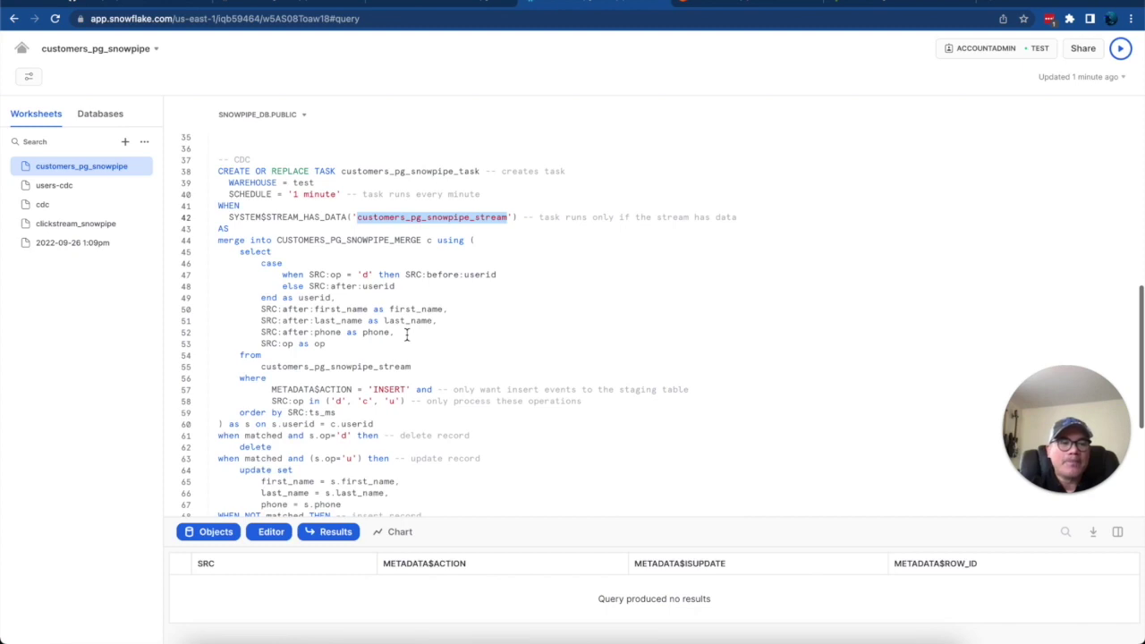
scroll(282, 266, "down", 4)
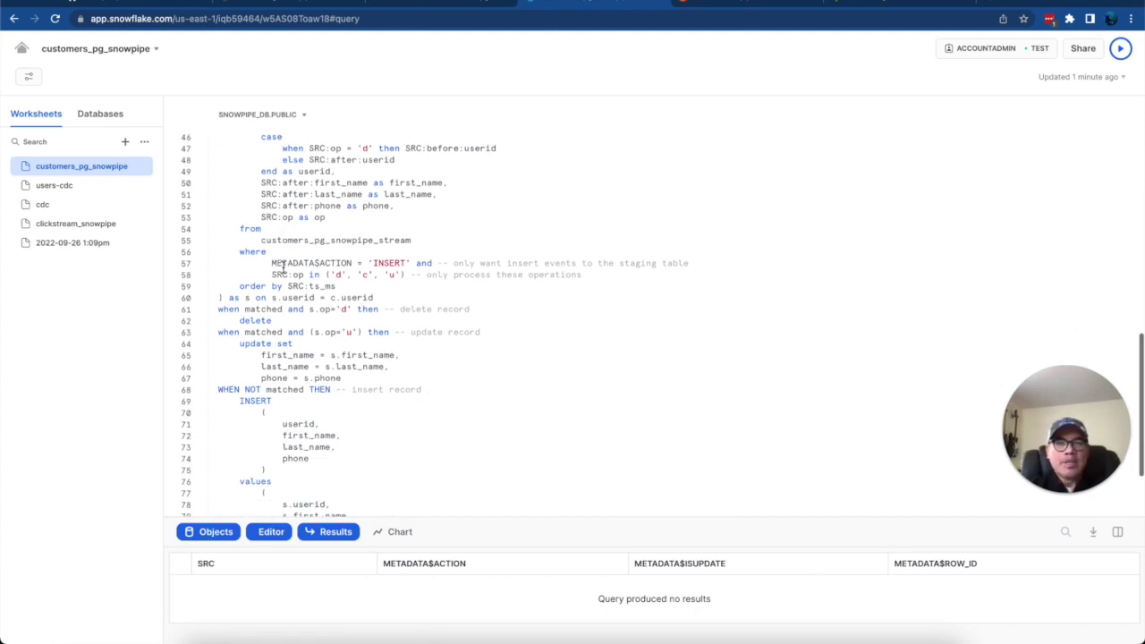
scroll(282, 266, "up", 5)
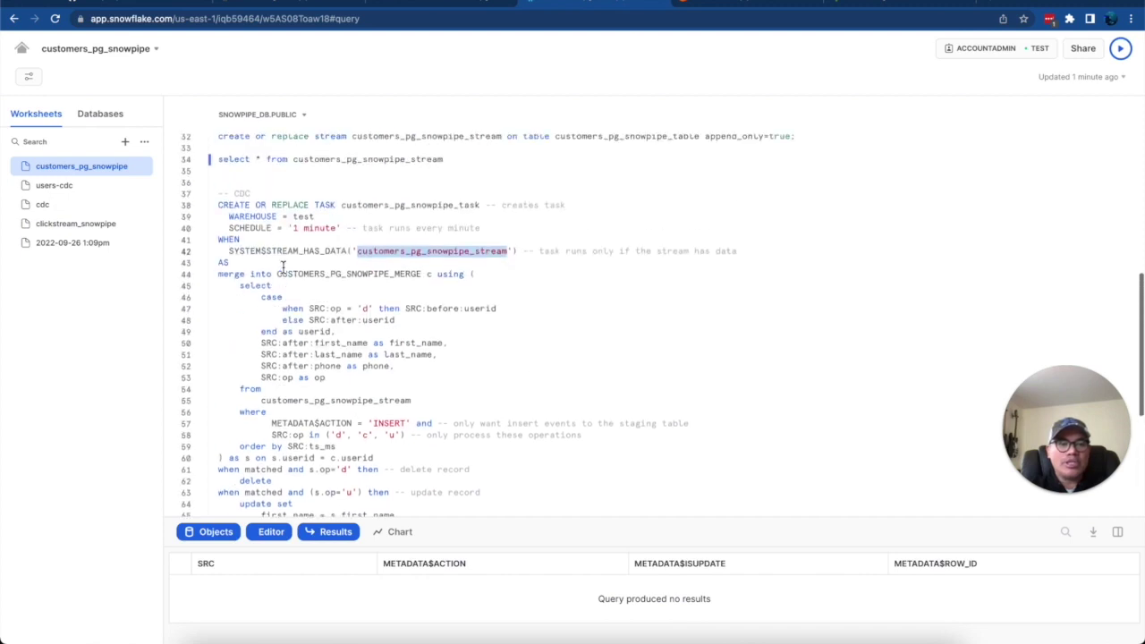
Browse the streams and tasks in SNOWPIPE_DB's PUBLIC schema and inspect the source table in the CUSTOMERS_PG_SNOWPIPE_STREAM definition
left_click(22, 50)
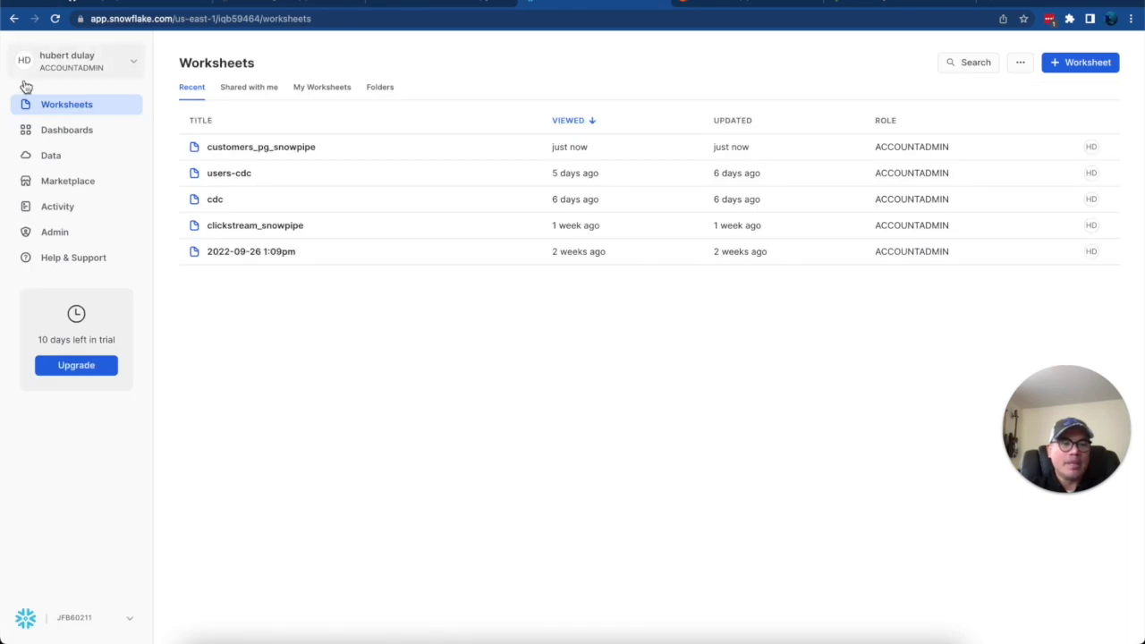
left_click(49, 159)
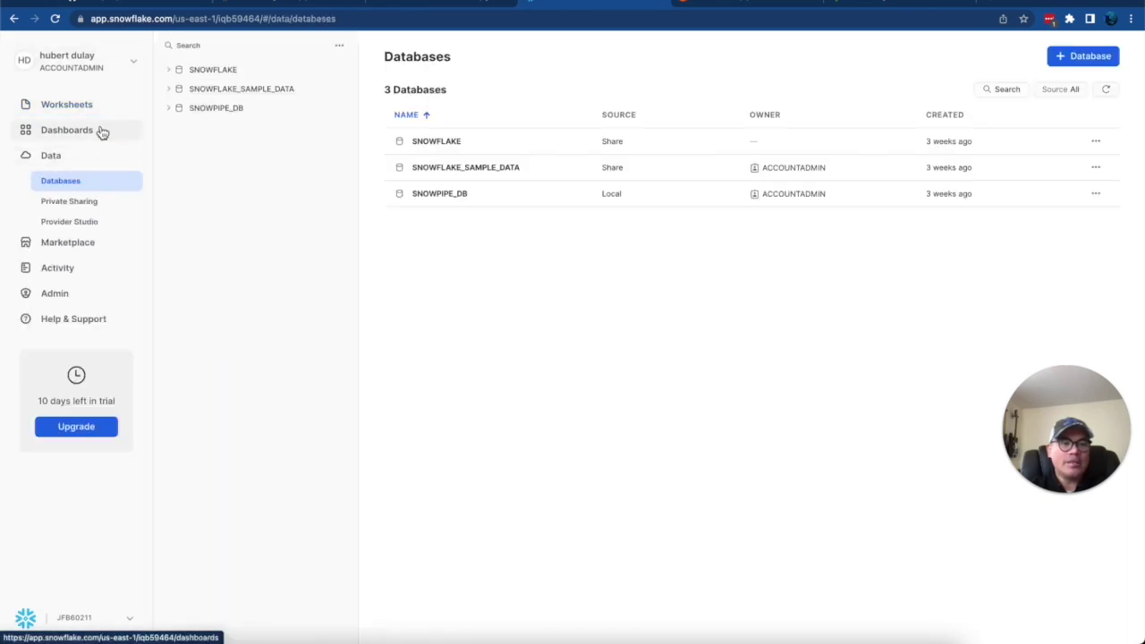
left_click(176, 109)
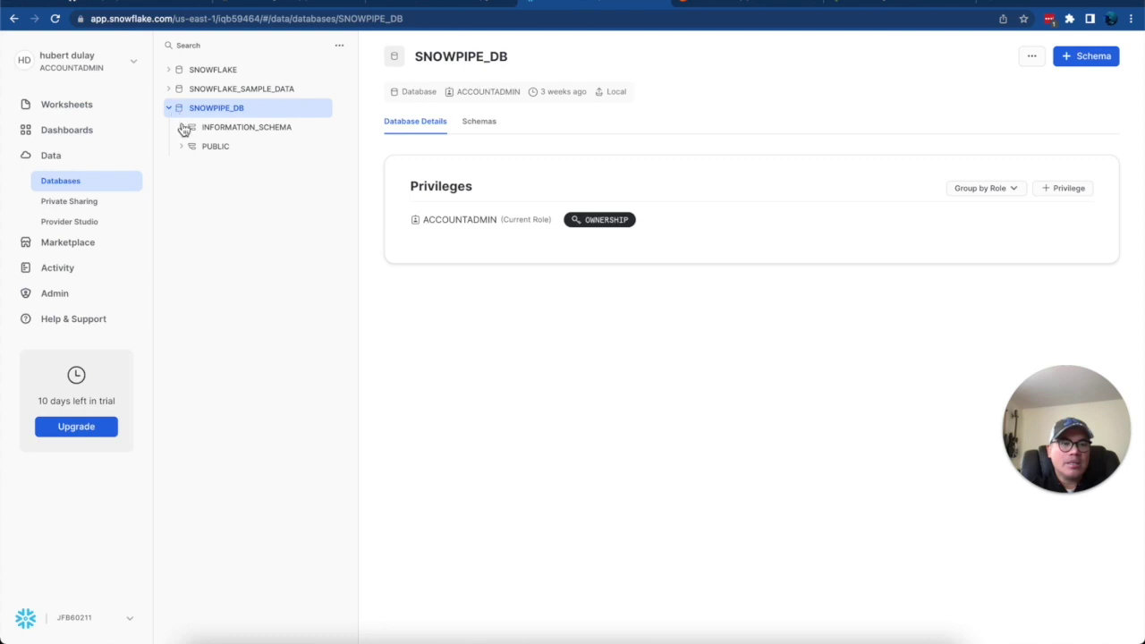
left_click(192, 148)
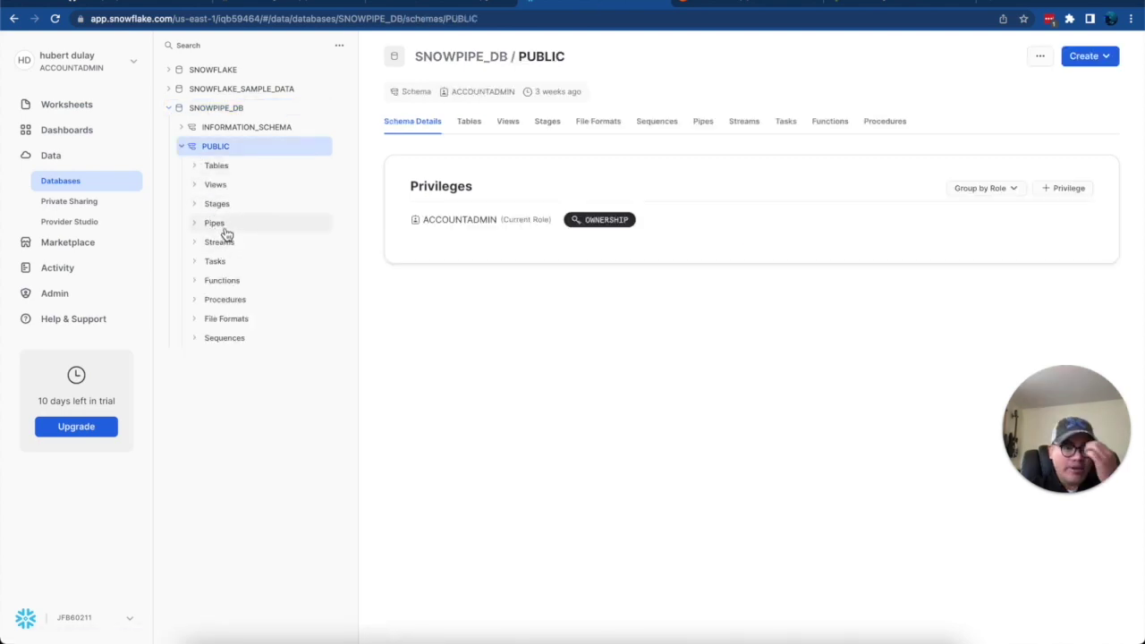
left_click(216, 261)
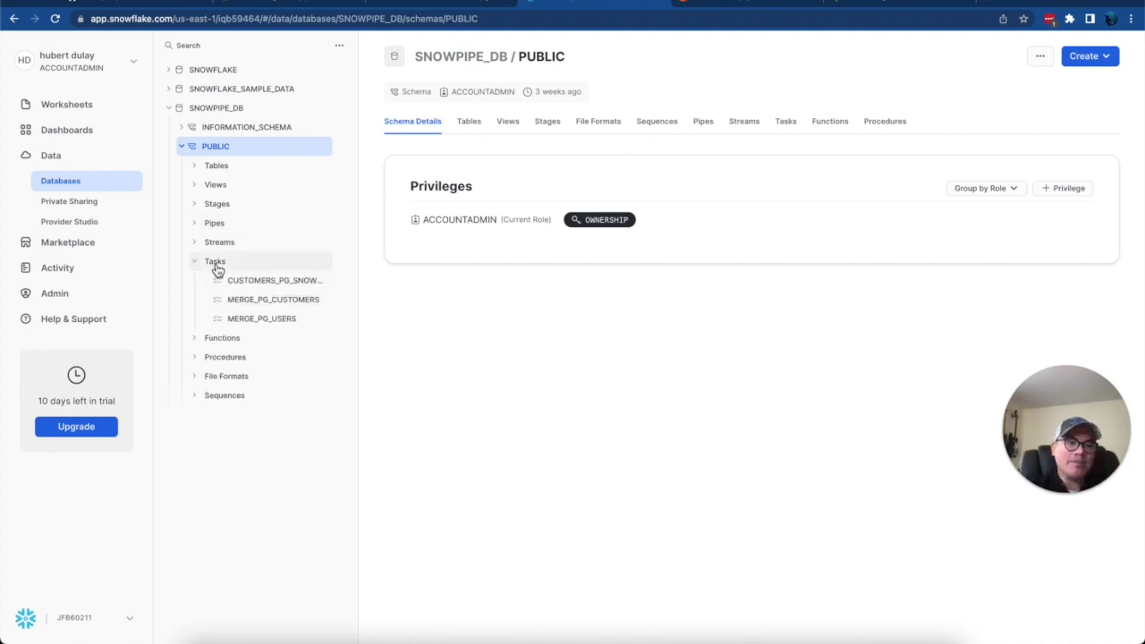
left_click(227, 247)
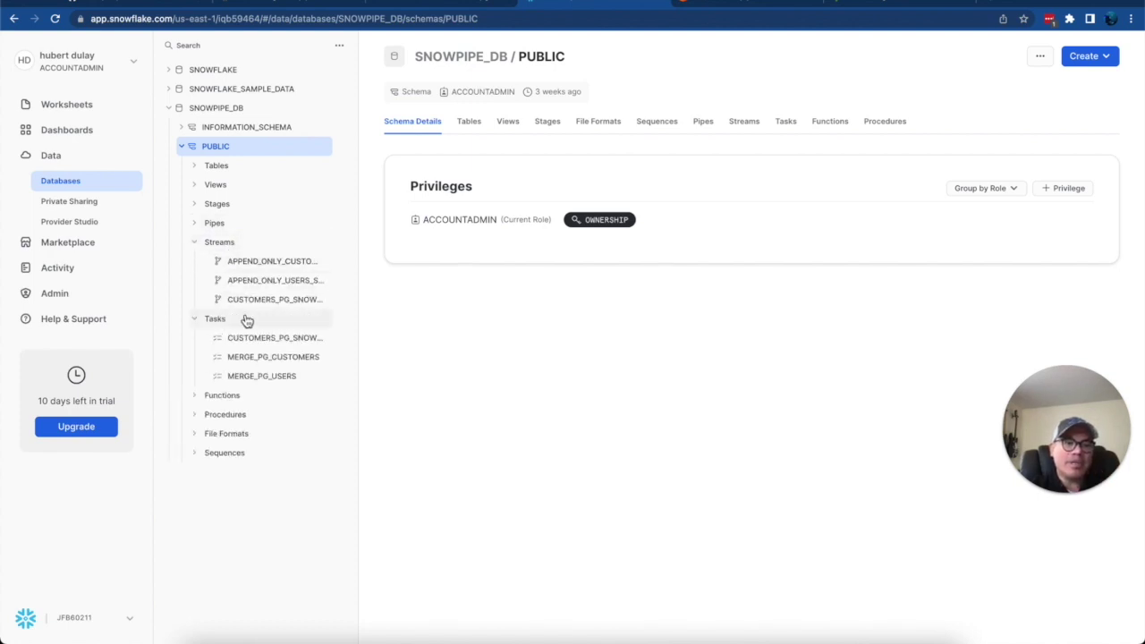
left_click(304, 306)
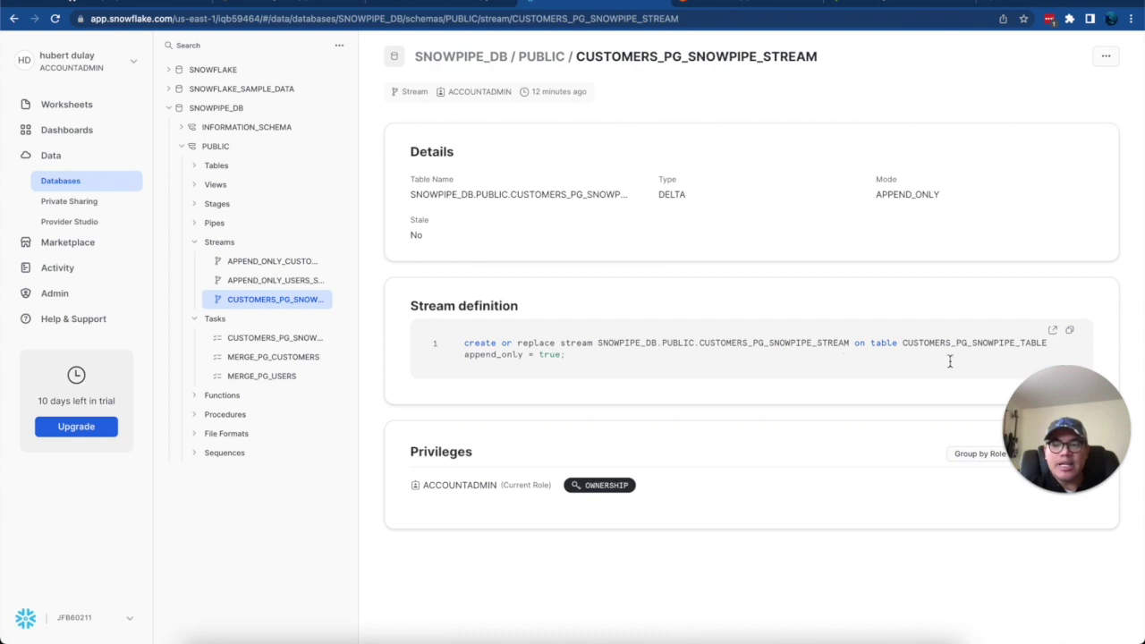
double_click(988, 349)
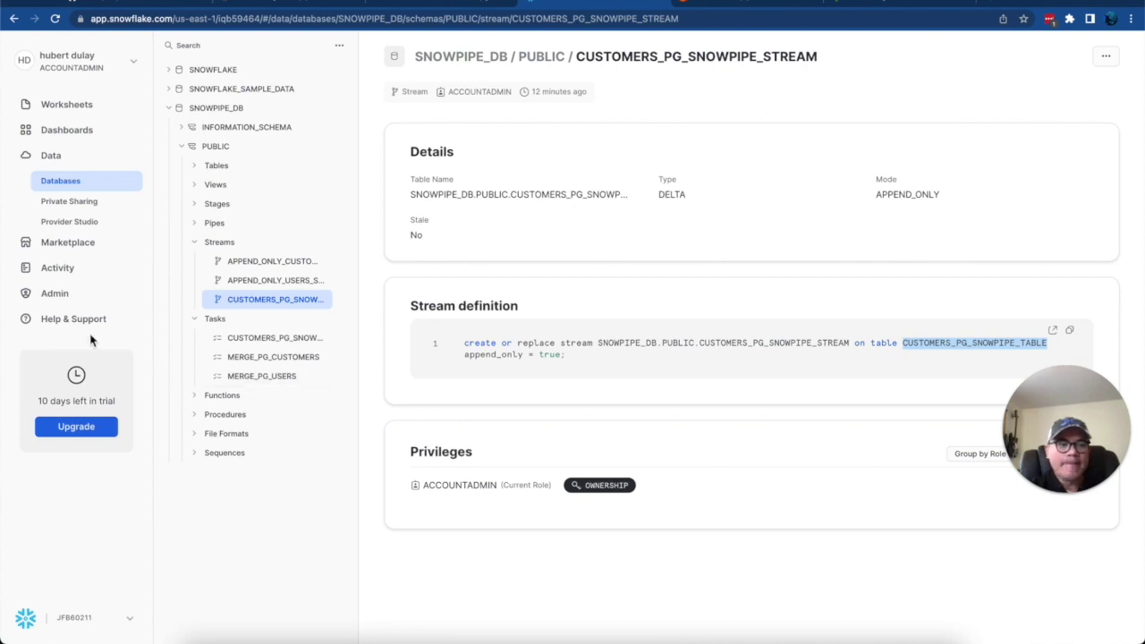
Check the run history of CUSTOMERS_PG_SNOWPIPE_TASK using the TEST warehouse and refresh the list
left_click(278, 346)
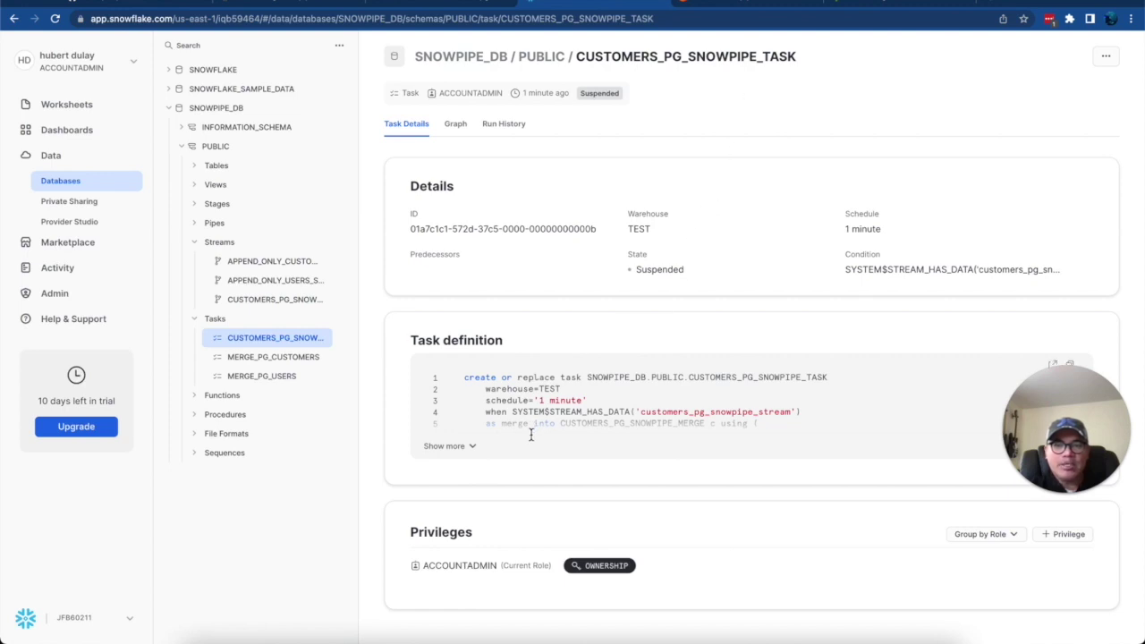
left_click(503, 125)
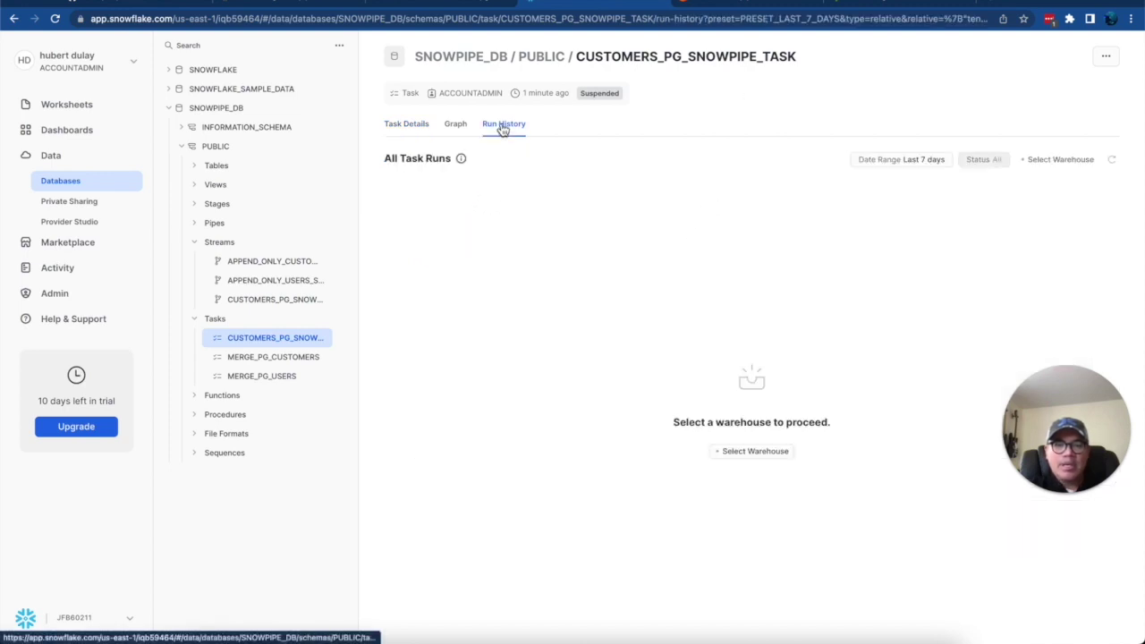
left_click(737, 457)
left_click(662, 512)
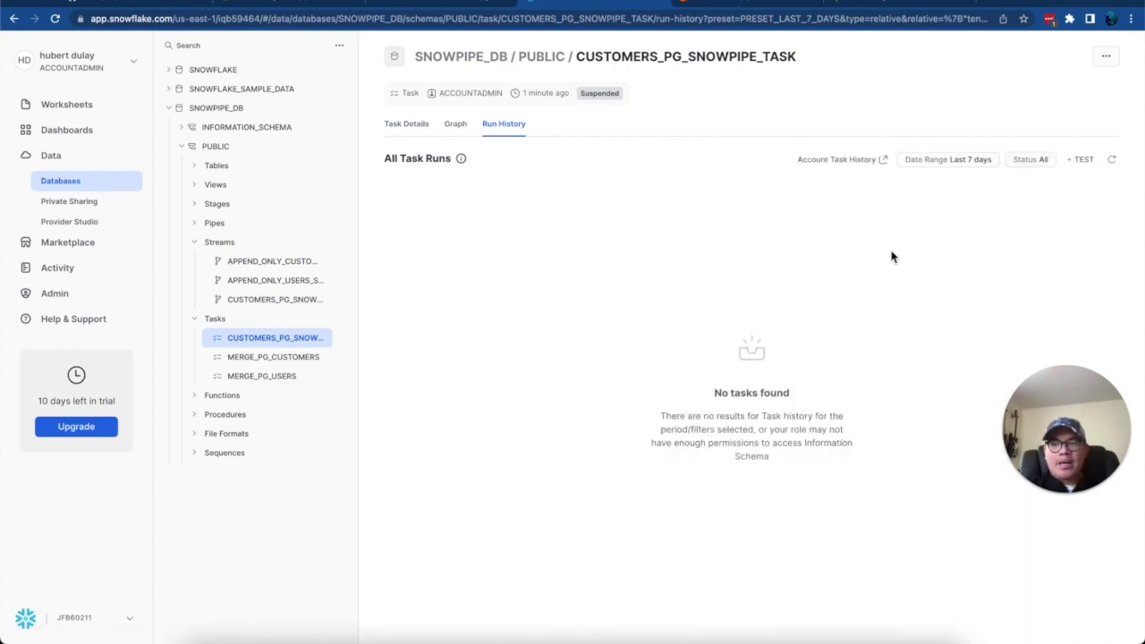
left_click(1115, 161)
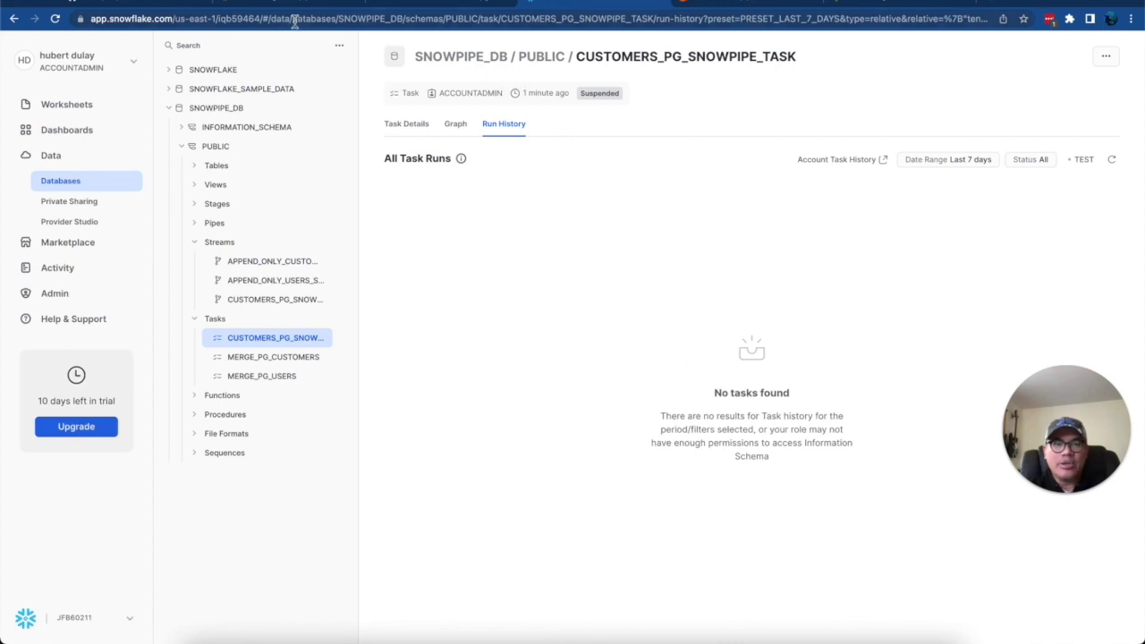
Return to the customers_pg_snowpipe worksheet, add a "show tasks" statement below the task's merge code and run it
left_click(79, 117)
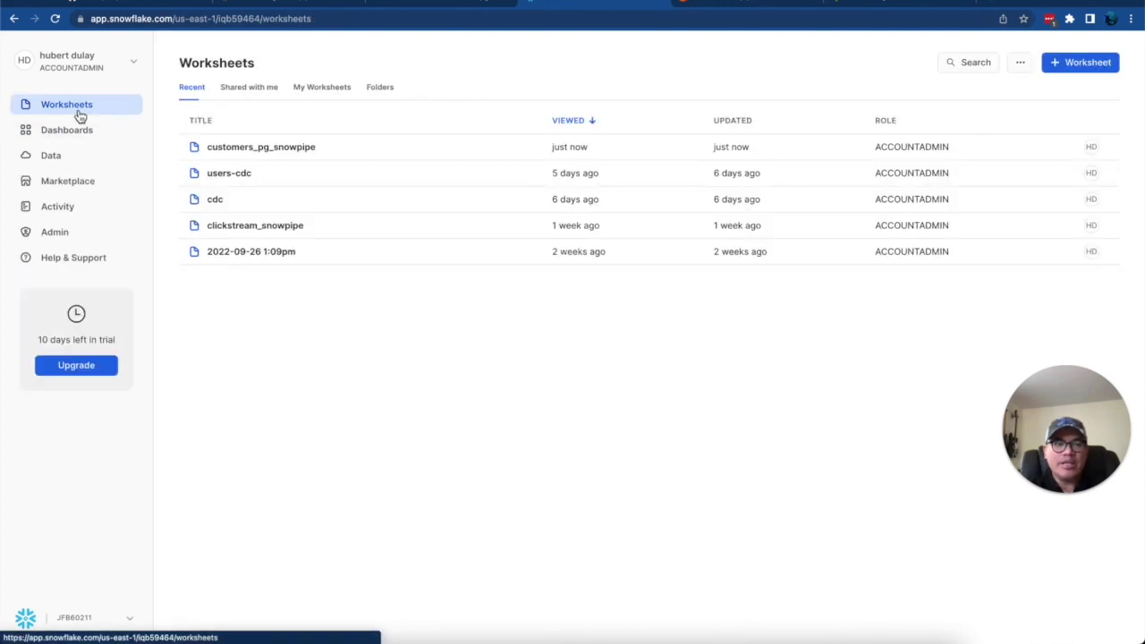
left_click(249, 150)
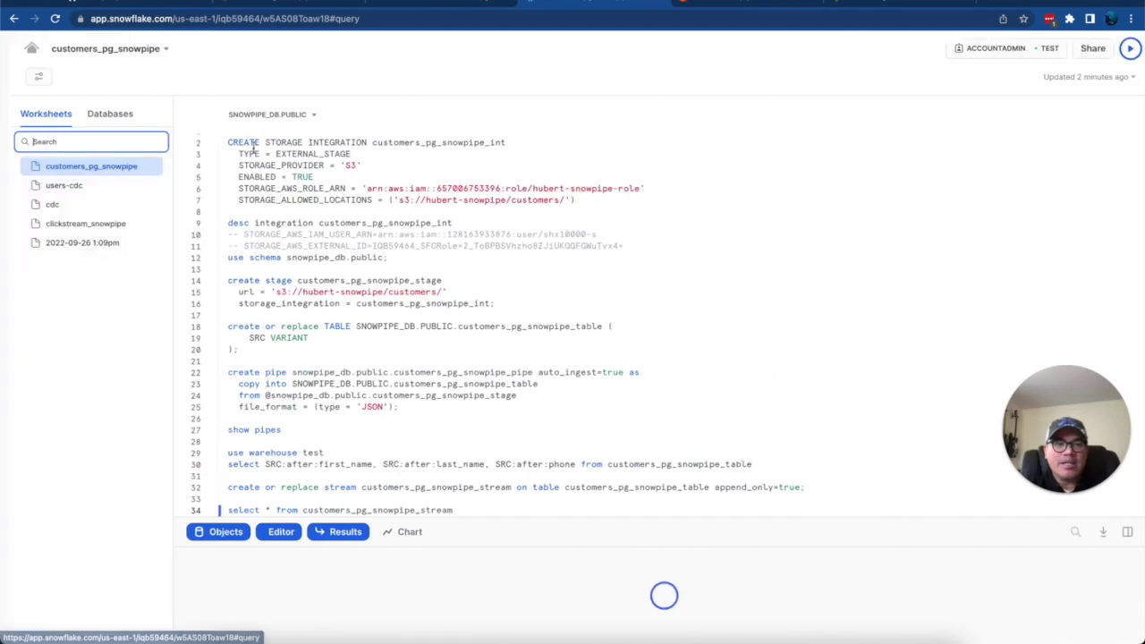
scroll(389, 283, "down", 10)
scroll(389, 282, "up", 10)
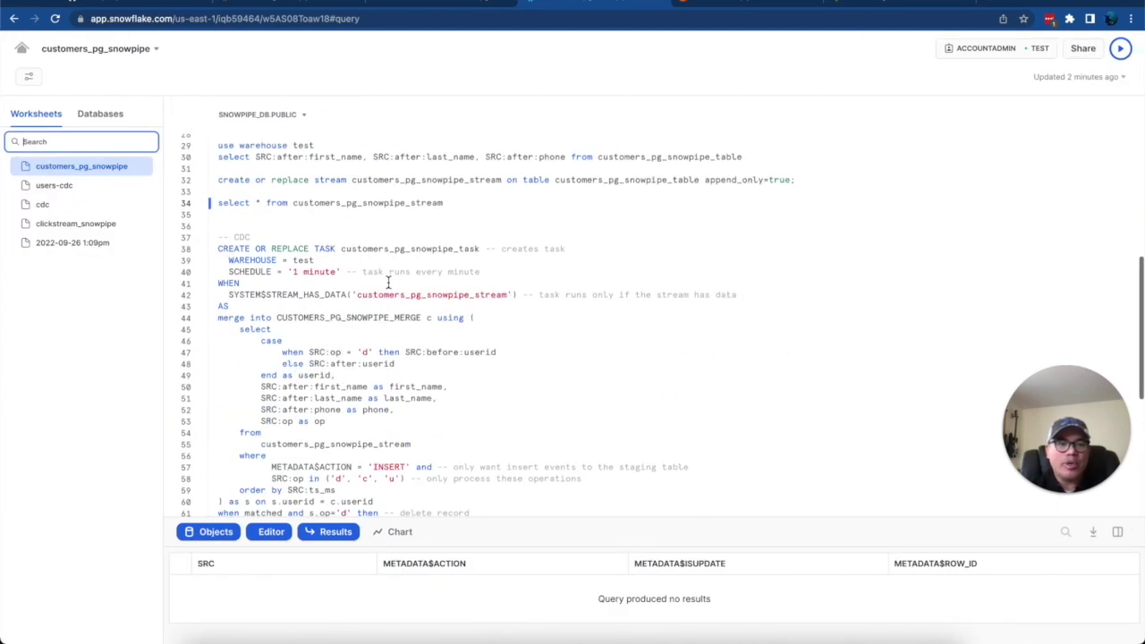
scroll(388, 282, "down", 10)
left_click(310, 484)
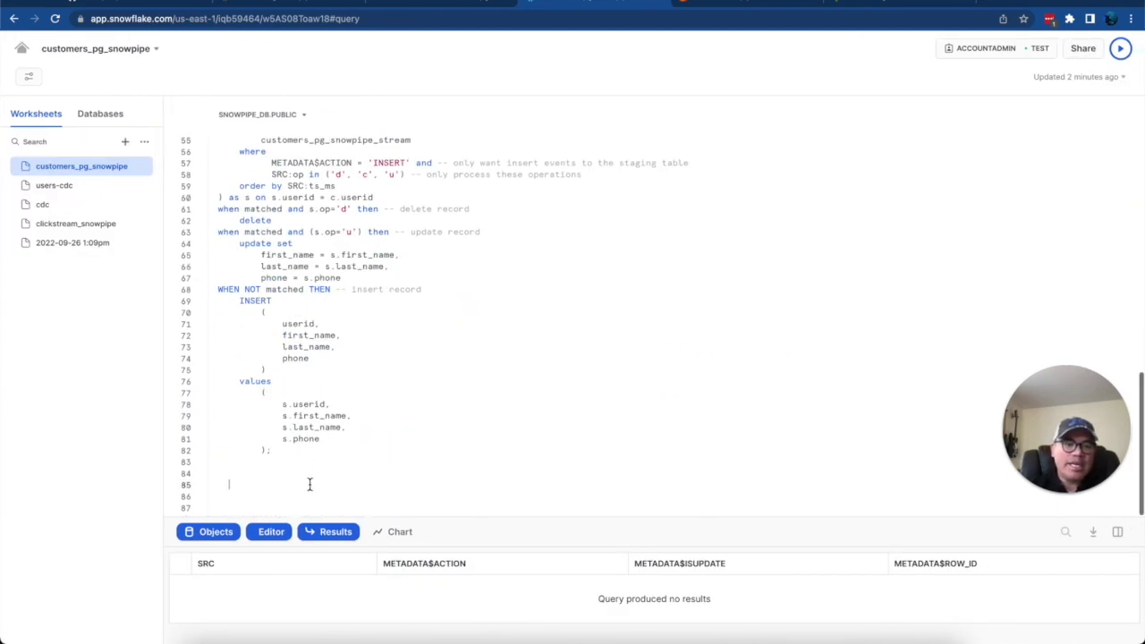
type("show task")
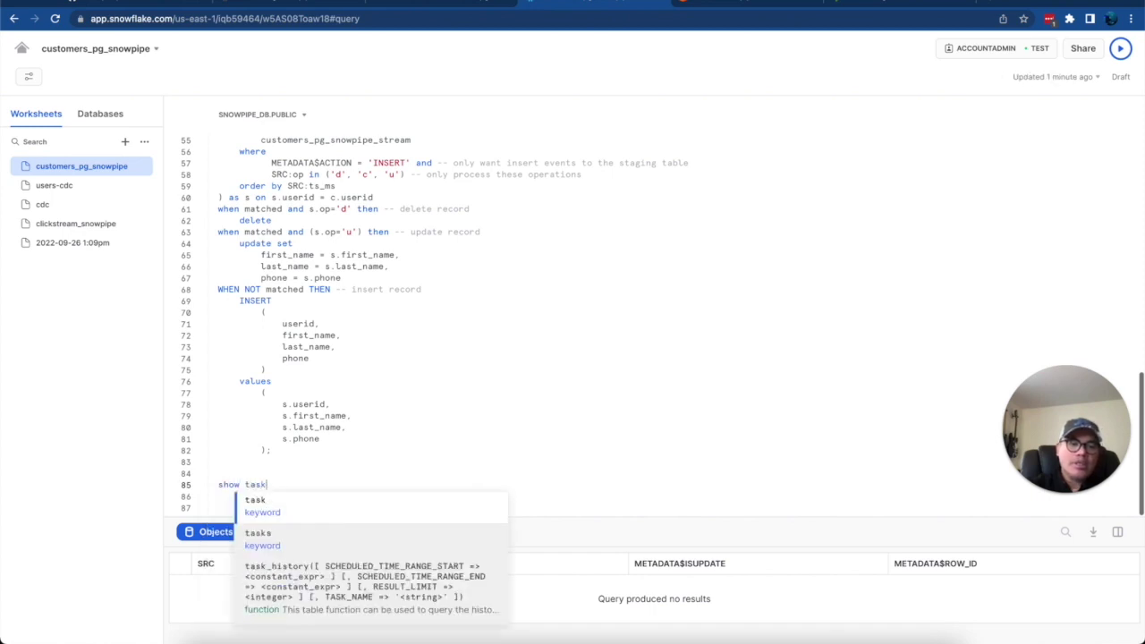
key("Escape")
type("sks")
key("ctrl+Return")
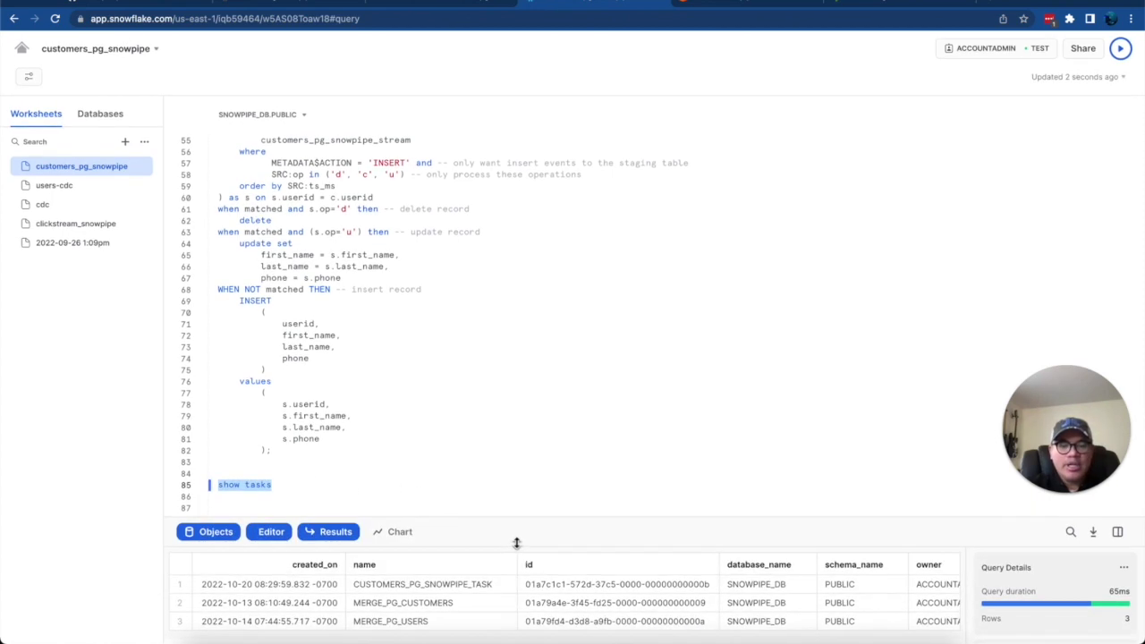
Enlarge the results area and compare the state values of the three listed tasks
left_click_drag(518, 540, 509, 421)
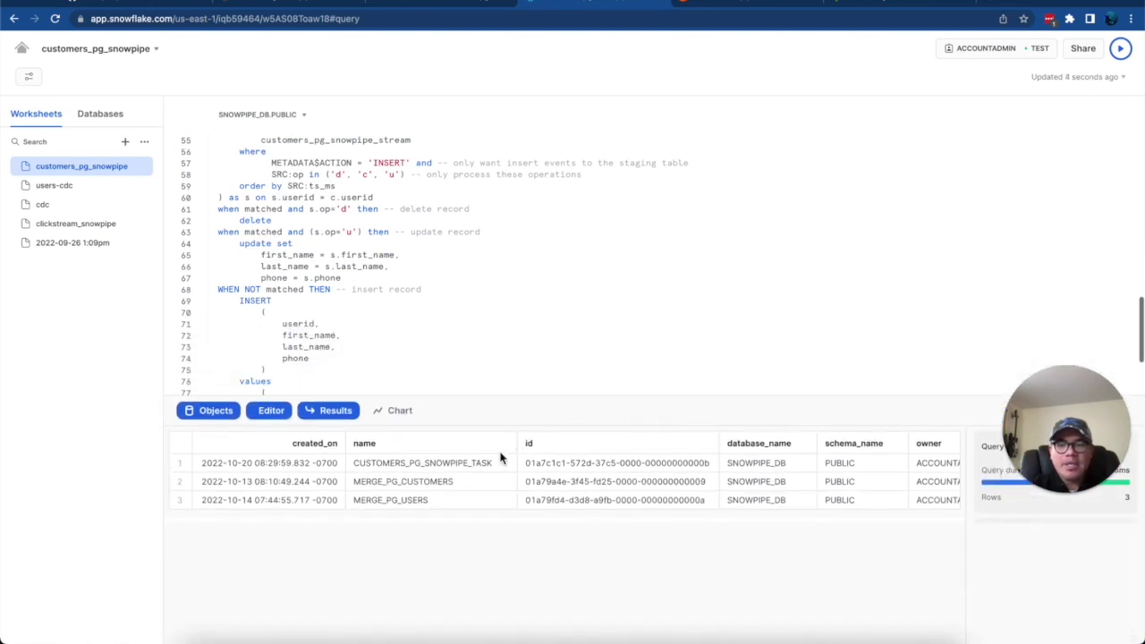
scroll(501, 457, "right", 2)
scroll(501, 457, "right", 5)
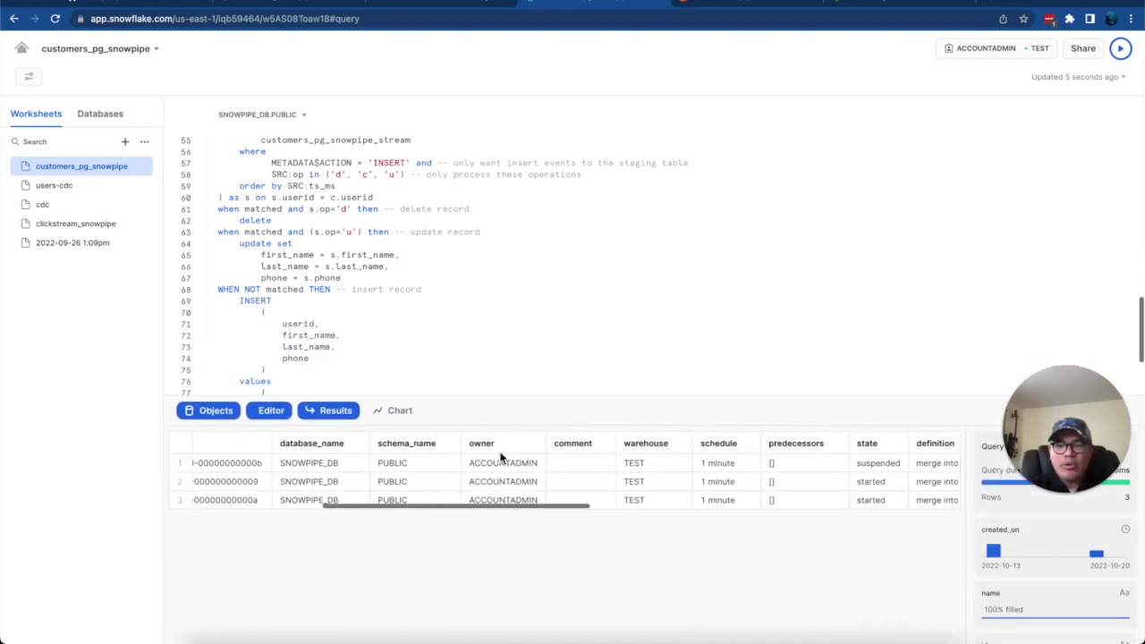
scroll(531, 463, "right", 3)
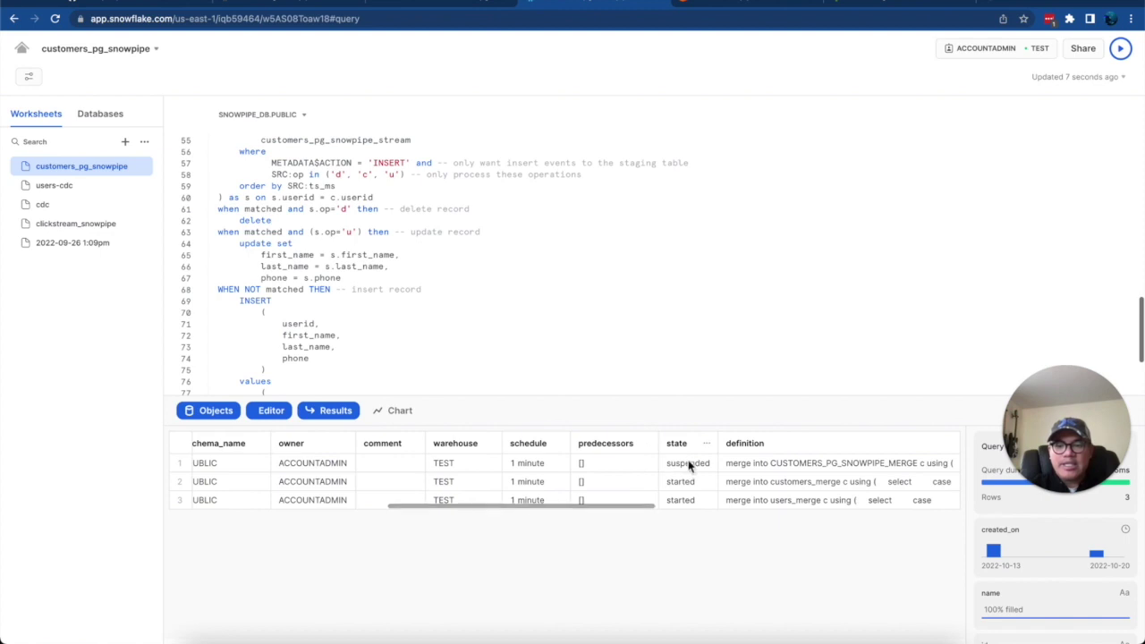
left_click(690, 466)
left_click(688, 483)
left_click(687, 500)
left_click(700, 485)
left_click(705, 464)
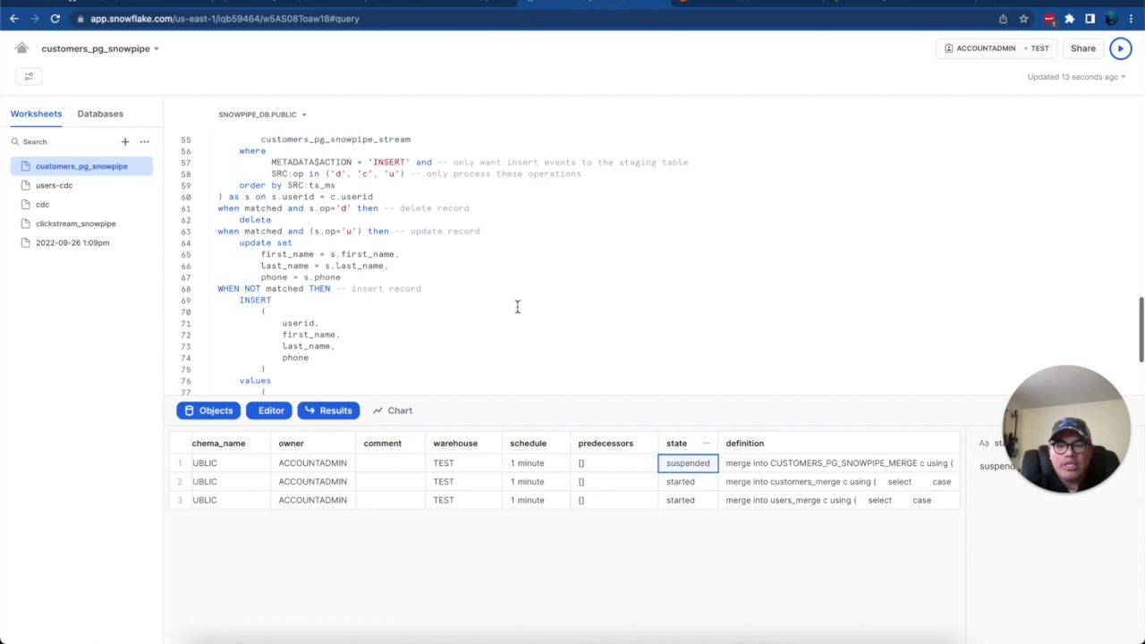
Copy the ALTER TASK IF EXISTS {{YOUR_STREAM_NAME}} RESUME statement from README-CDC.md on GitHub into the Snowflake worksheet below show tasks
scroll(516, 307, "down", 3)
left_click(439, 353)
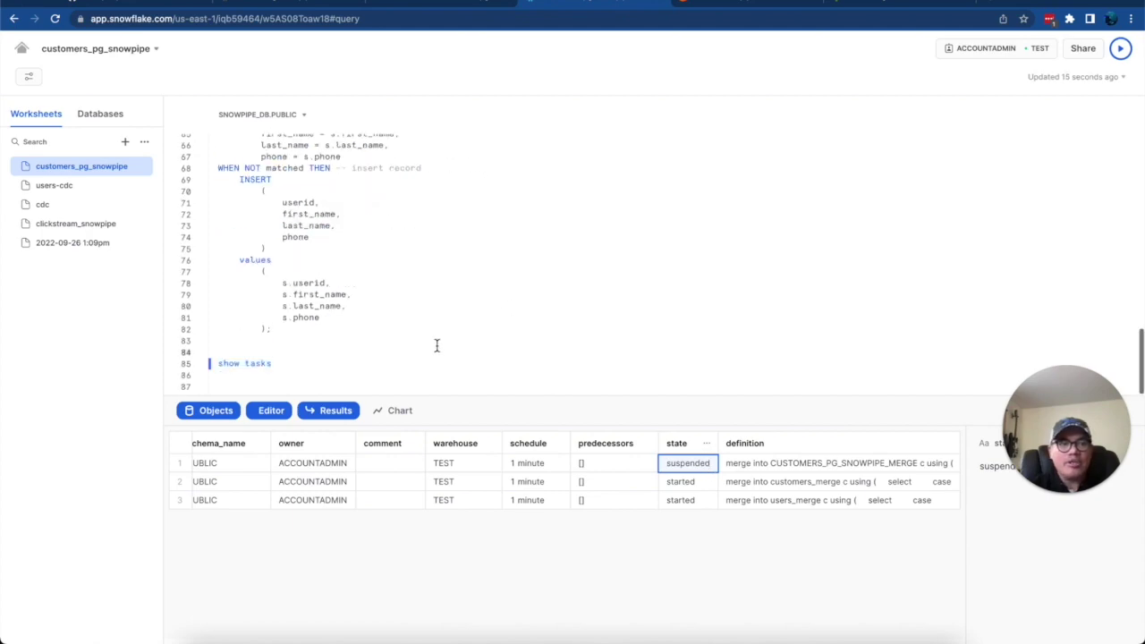
left_click(153, 5)
scroll(468, 349, "down", 5)
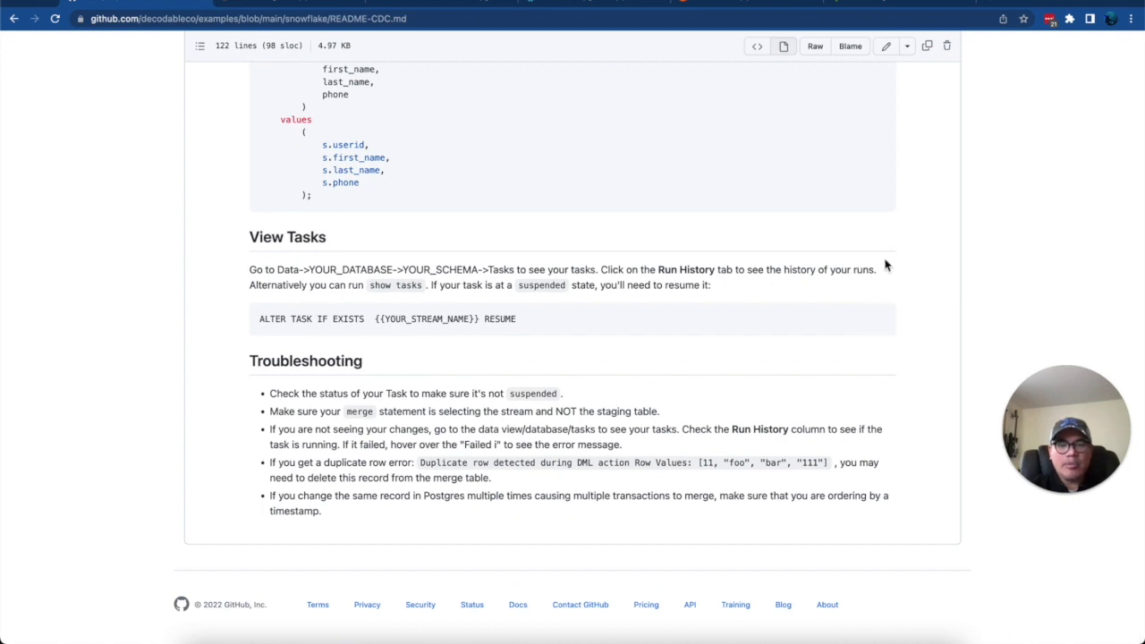
left_click(880, 319)
left_click(582, 12)
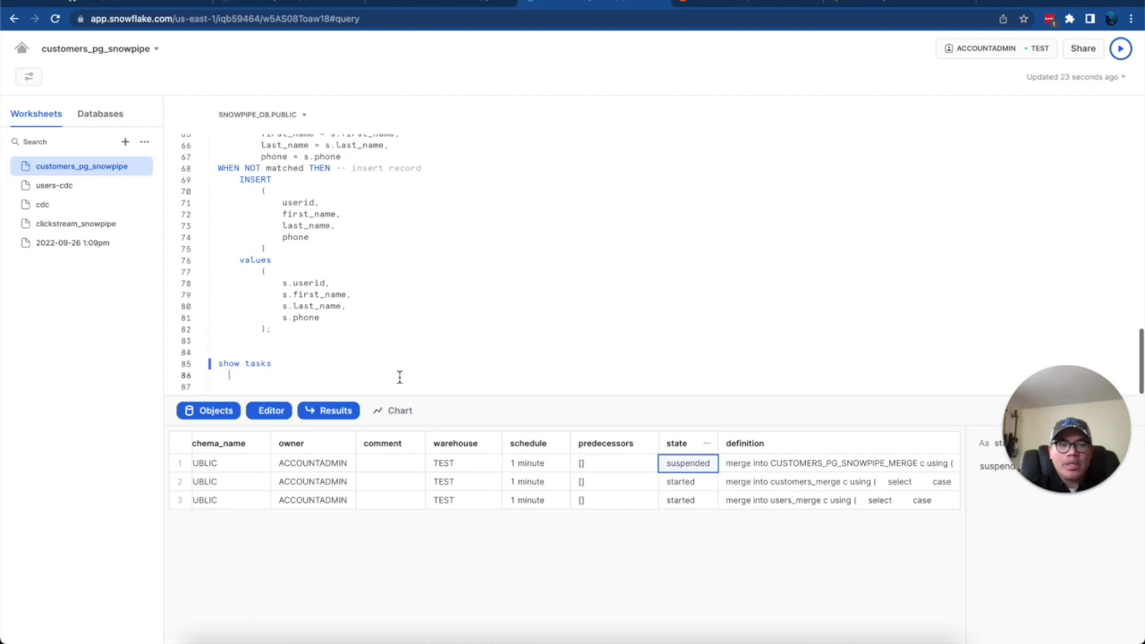
key("super+v")
key("Return")
key("Return")
key("Return")
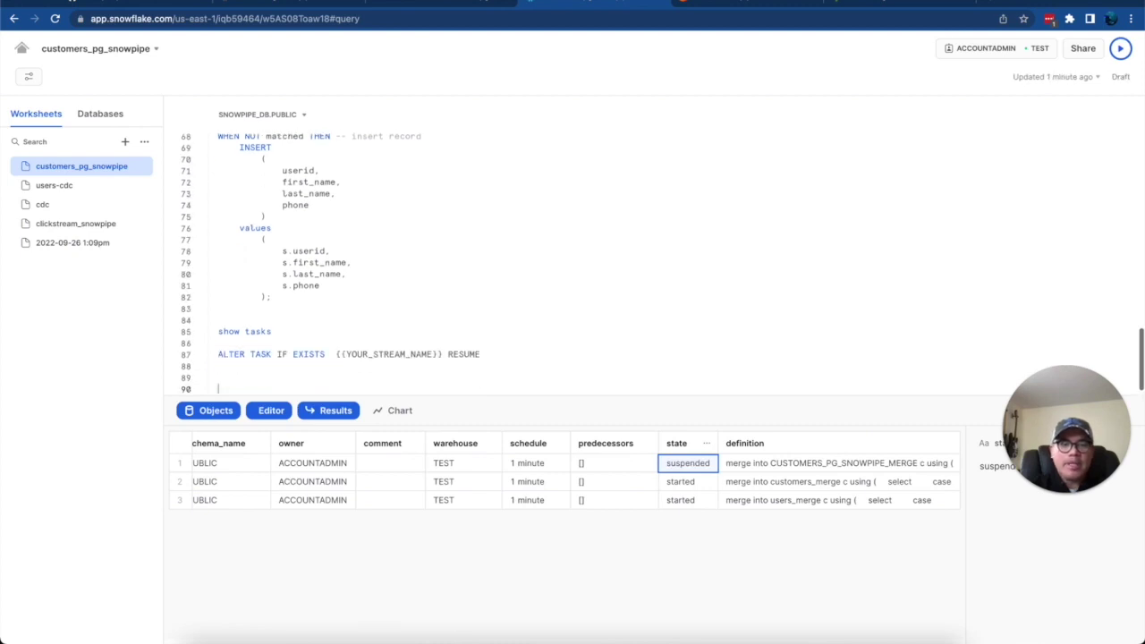
key("super+Return")
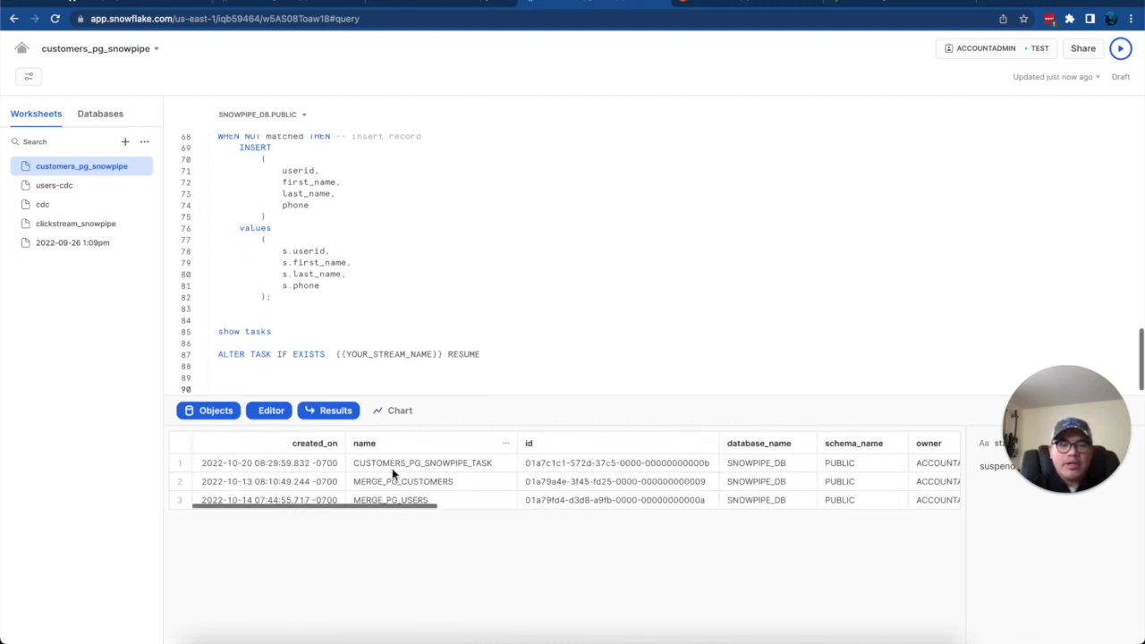
Replace the {{YOUR_STREAM_NAME}} placeholder with the copied name CUSTOMERS_PG_SNOWPIPE_TASK and run the ALTER TASK statement to resume the task
left_click_drag(1060, 430, 1089, 76)
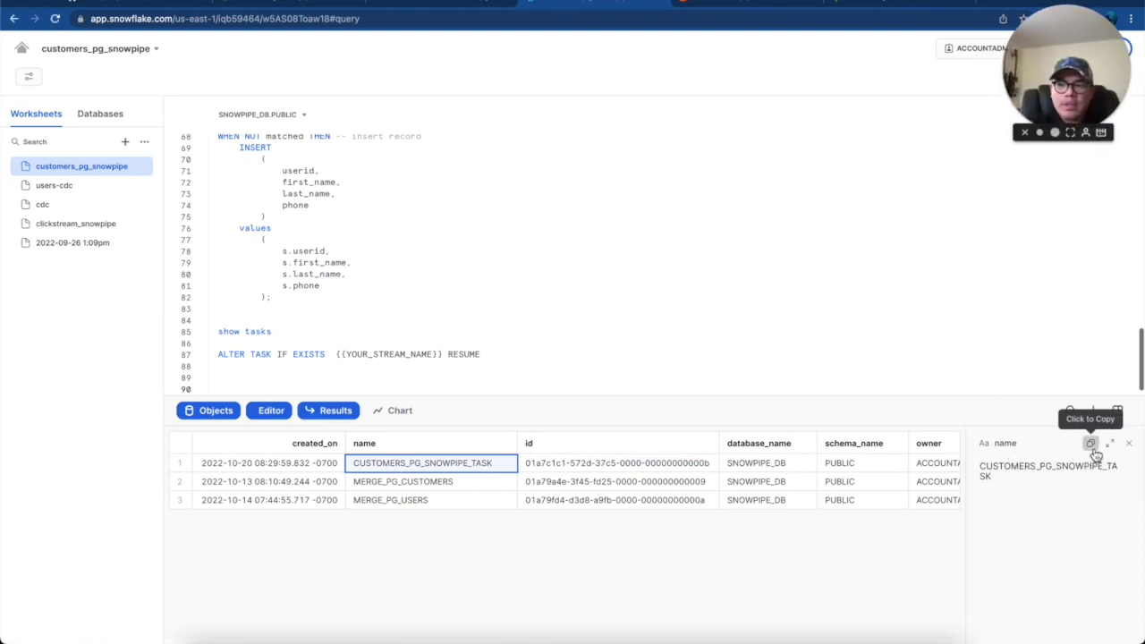
left_click(439, 354)
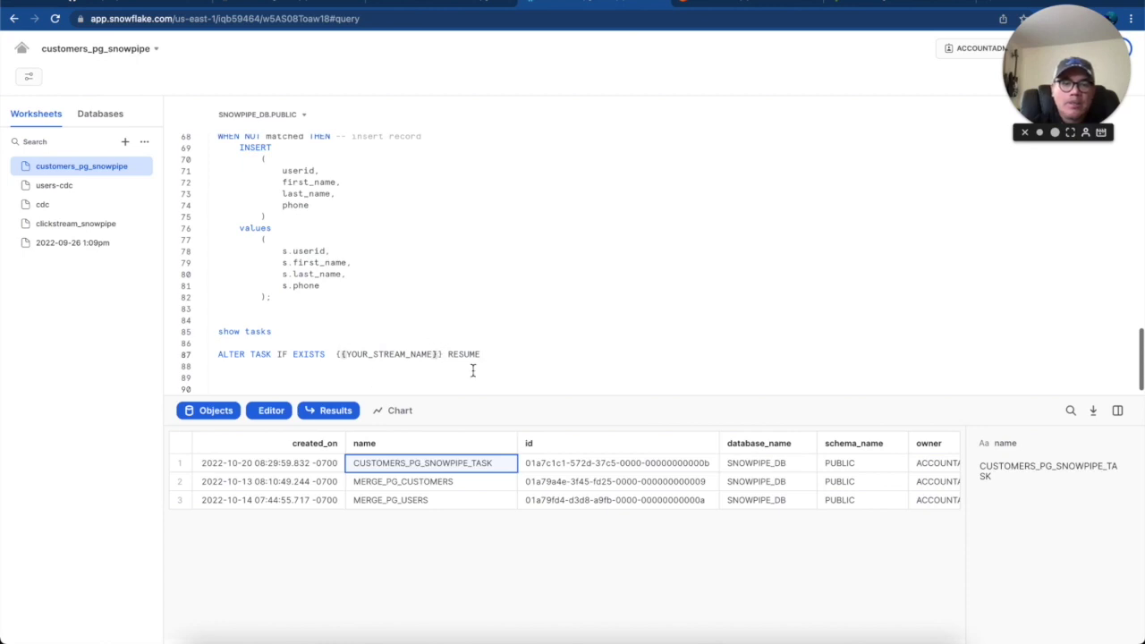
key("BackSpace")
key("BackSpace")
key("BackSpace")
key("BackSpace")
key("BackSpace")
key("BackSpace")
key("BackSpace")
key("BackSpace")
key("BackSpace")
key("BackSpace")
key("BackSpace")
key("BackSpace")
key("BackSpace")
key("BackSpace")
key("BackSpace")
key("BackSpace")
key("BackSpace")
key("BackSpace")
key("BackSpace")
key("BackSpace")
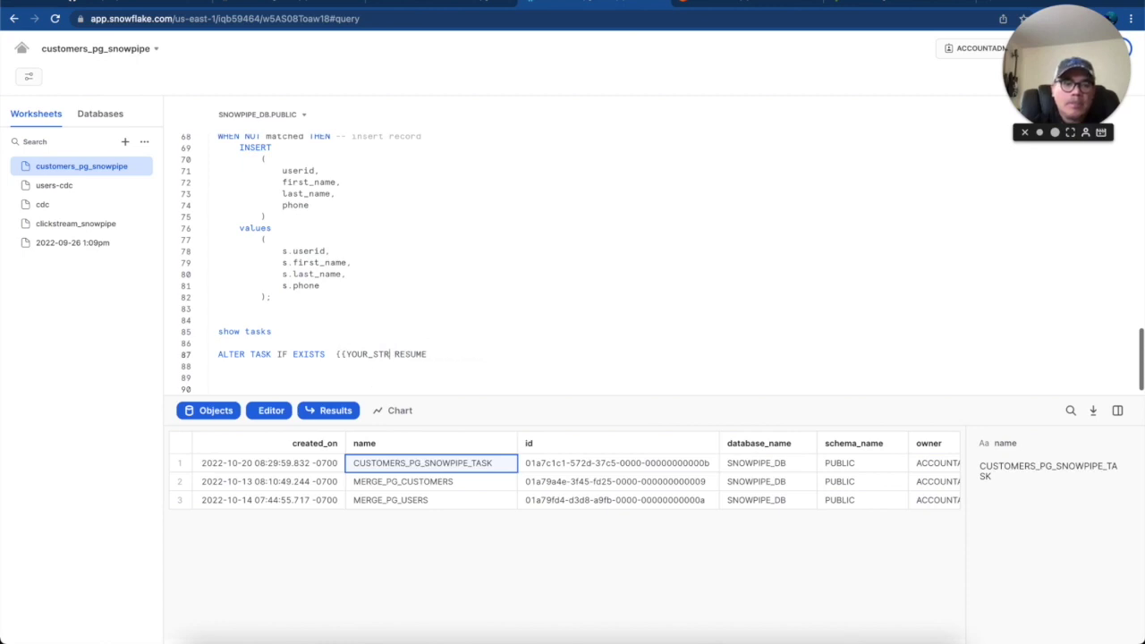
key("ctrl+v")
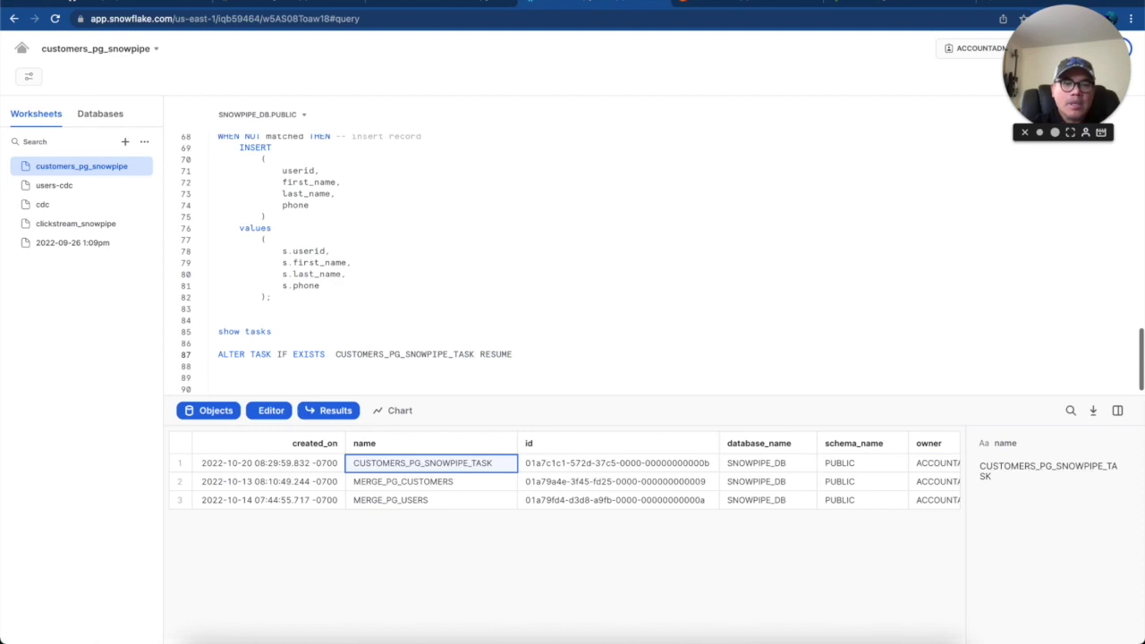
key("ctrl+Return")
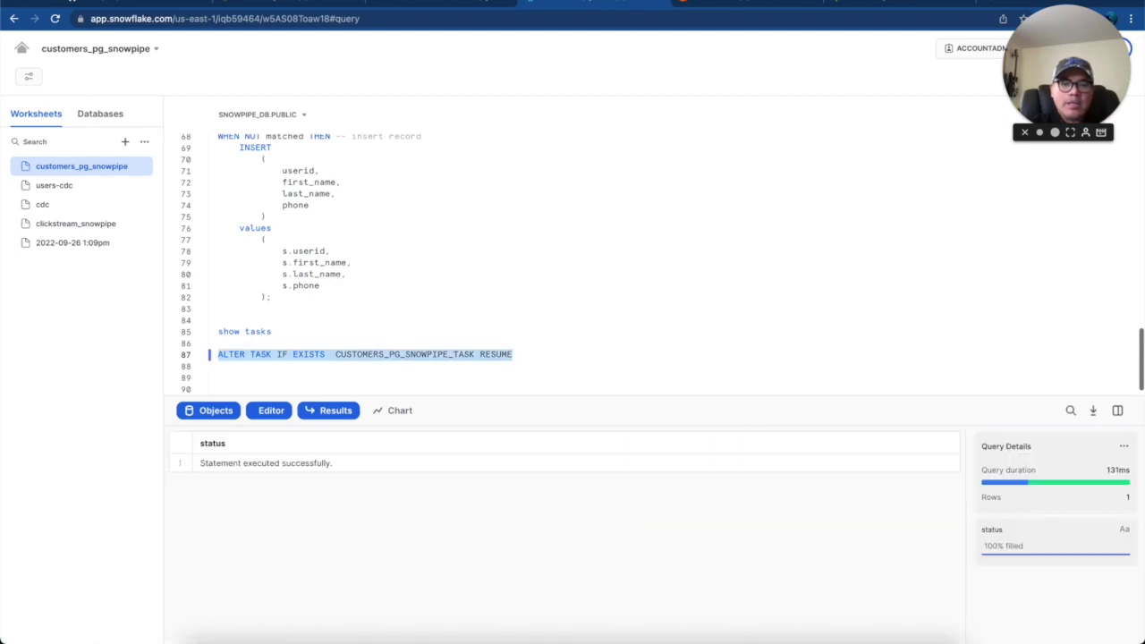
Run show tasks again and check the state of CUSTOMERS_PG_SNOWPIPE_TASK
left_click(356, 332)
key("ctrl+Return")
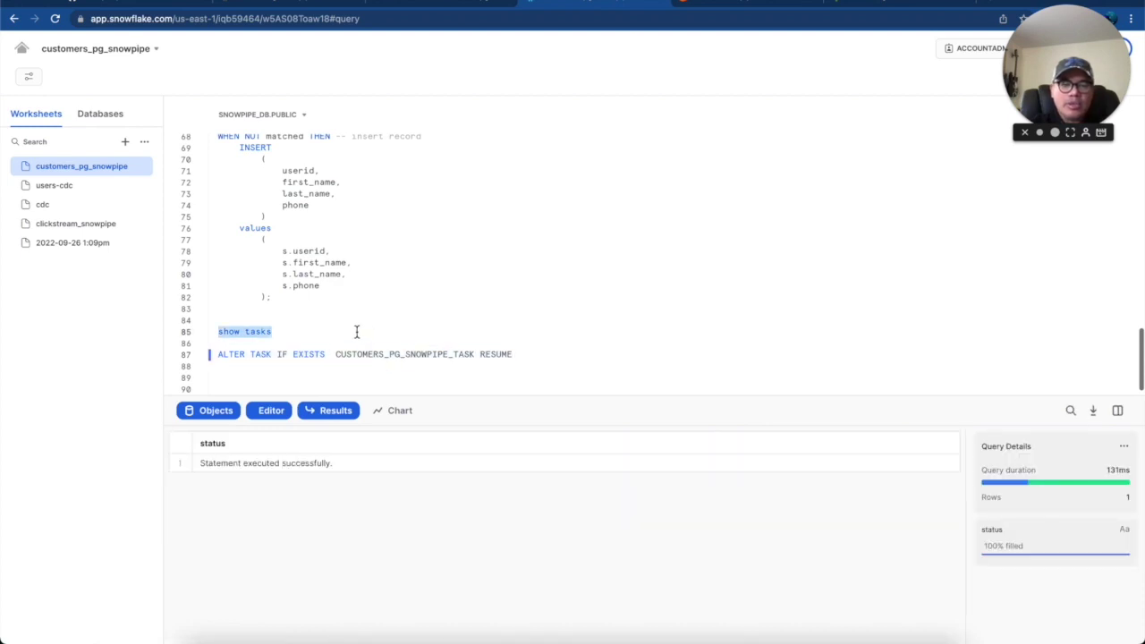
scroll(427, 496, "right", 10)
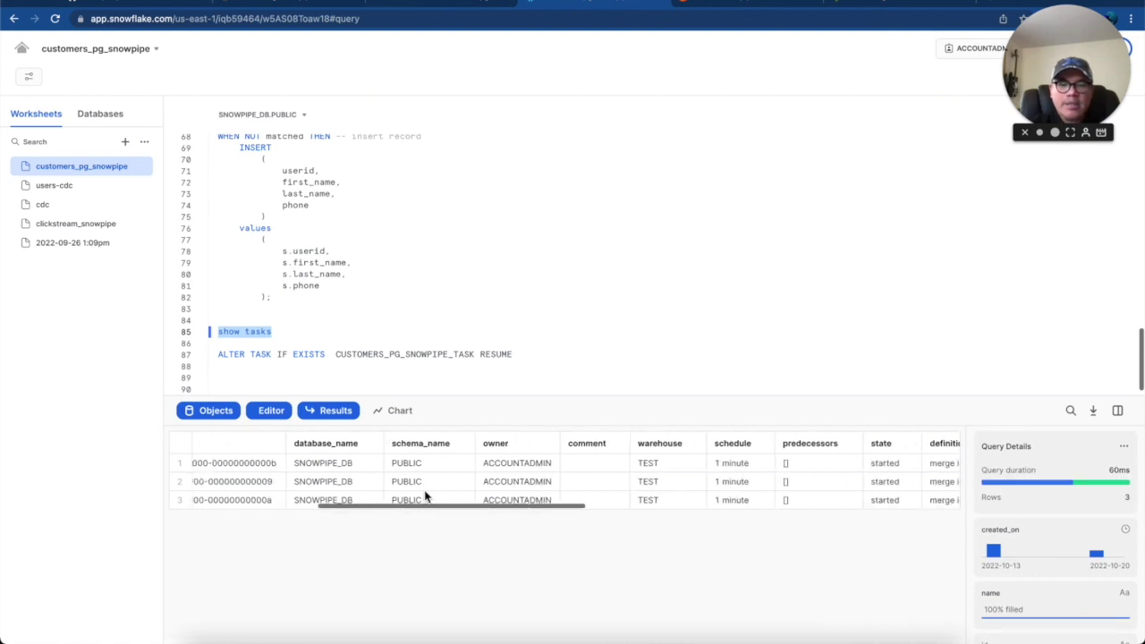
left_click(538, 465)
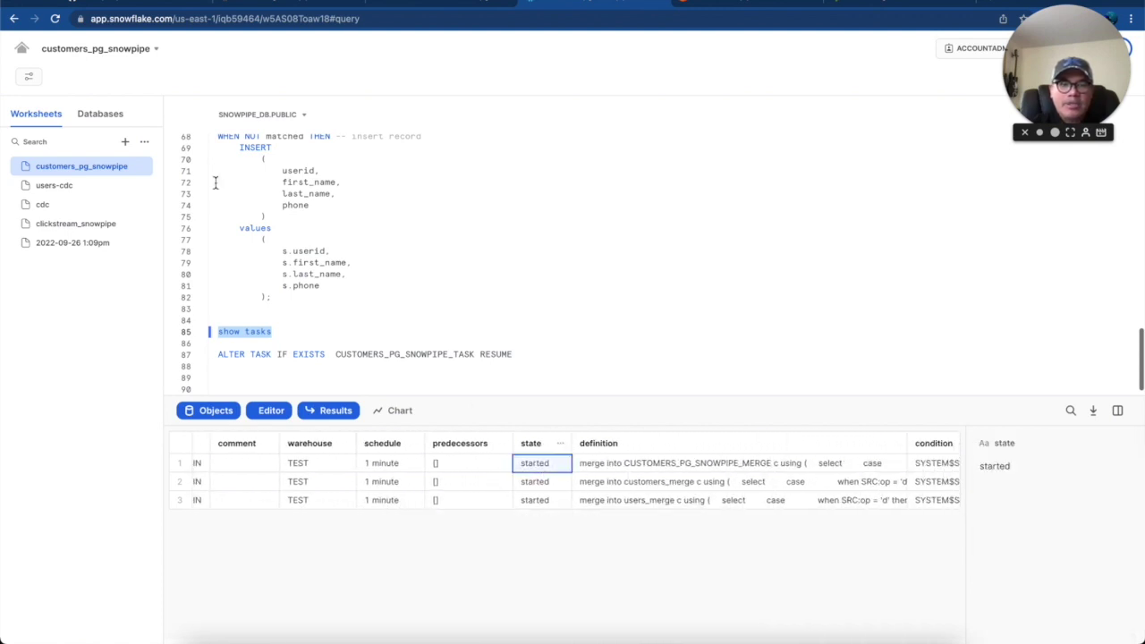
Open the run history of CUSTOMERS_PG_SNOWPIPE_TASK in the PUBLIC schema of SNOWPIPE_DB and refresh the list of task runs
left_click(23, 48)
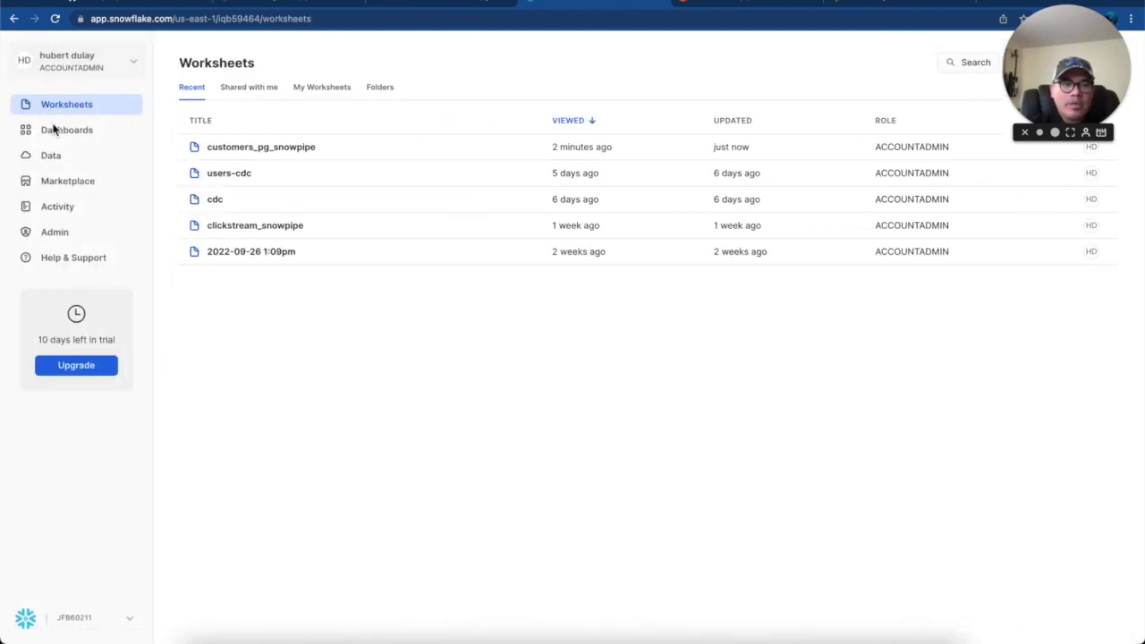
left_click(61, 160)
left_click(206, 113)
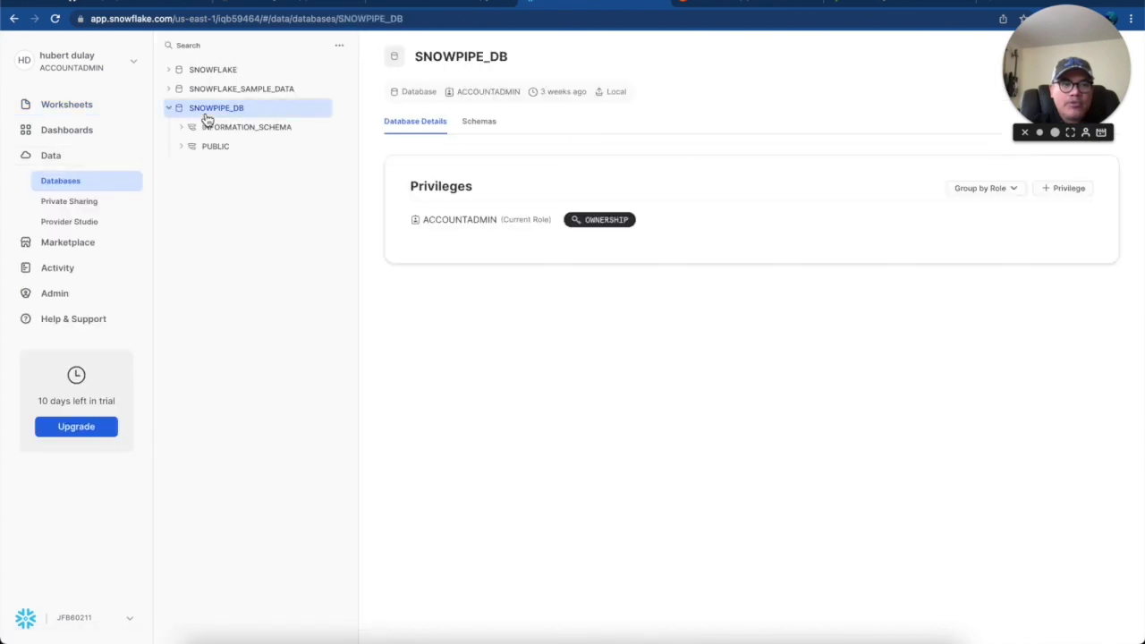
left_click(211, 146)
left_click(217, 263)
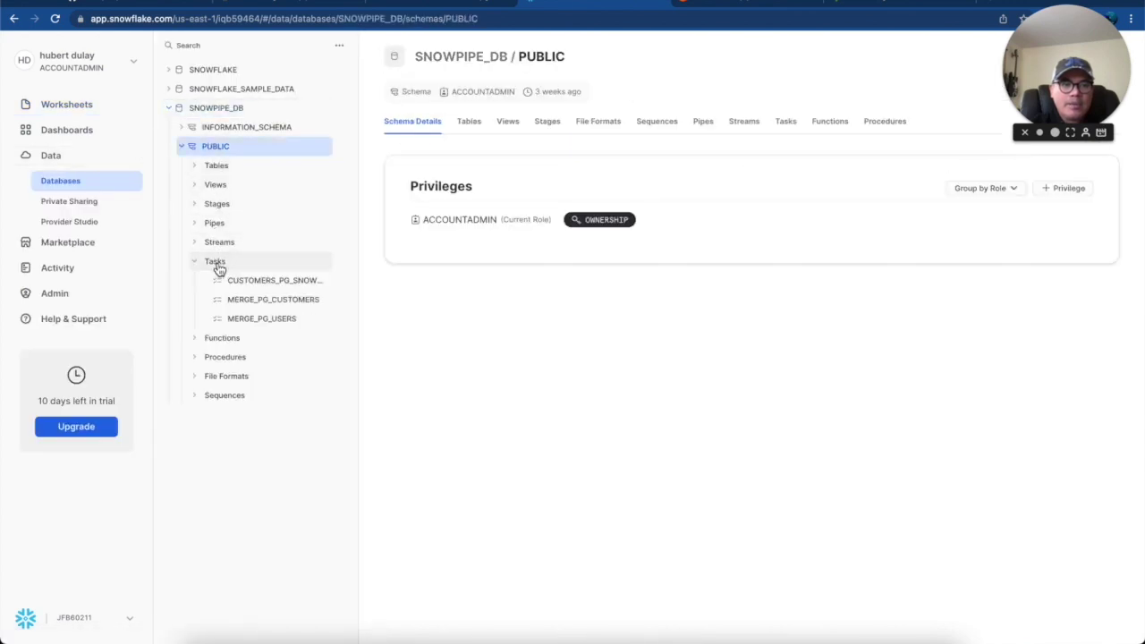
left_click(243, 280)
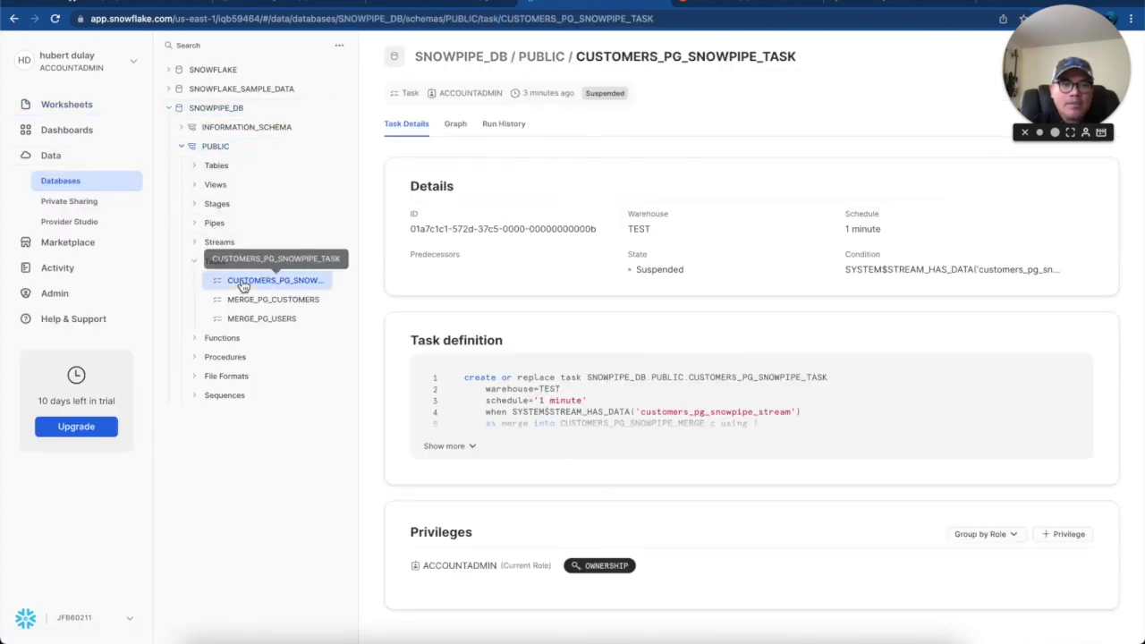
left_click(505, 126)
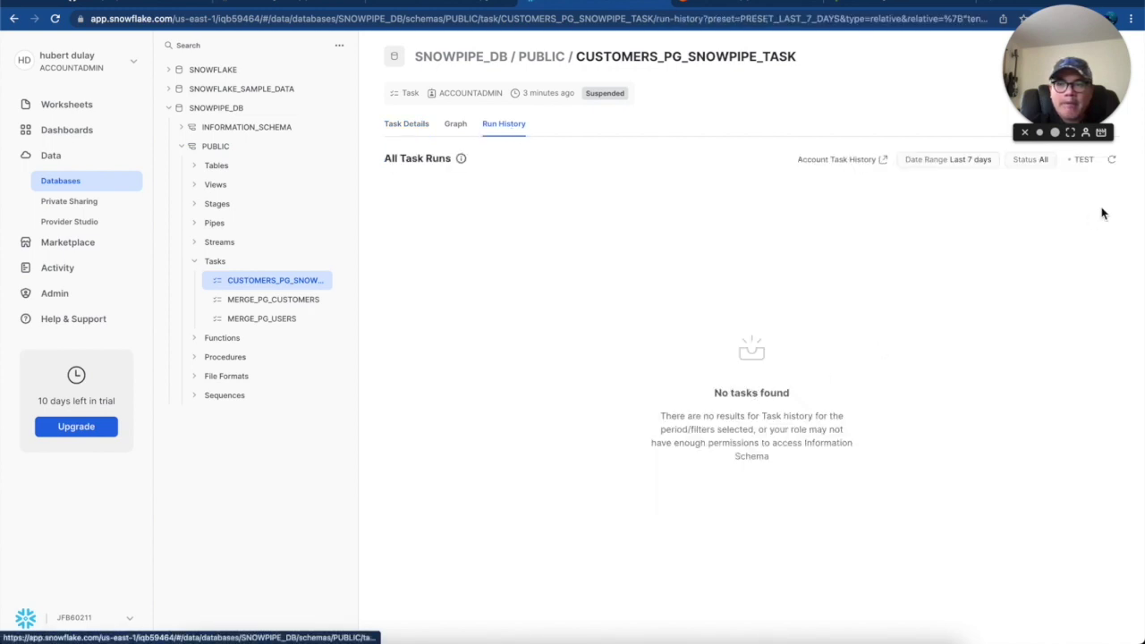
left_click(1116, 169)
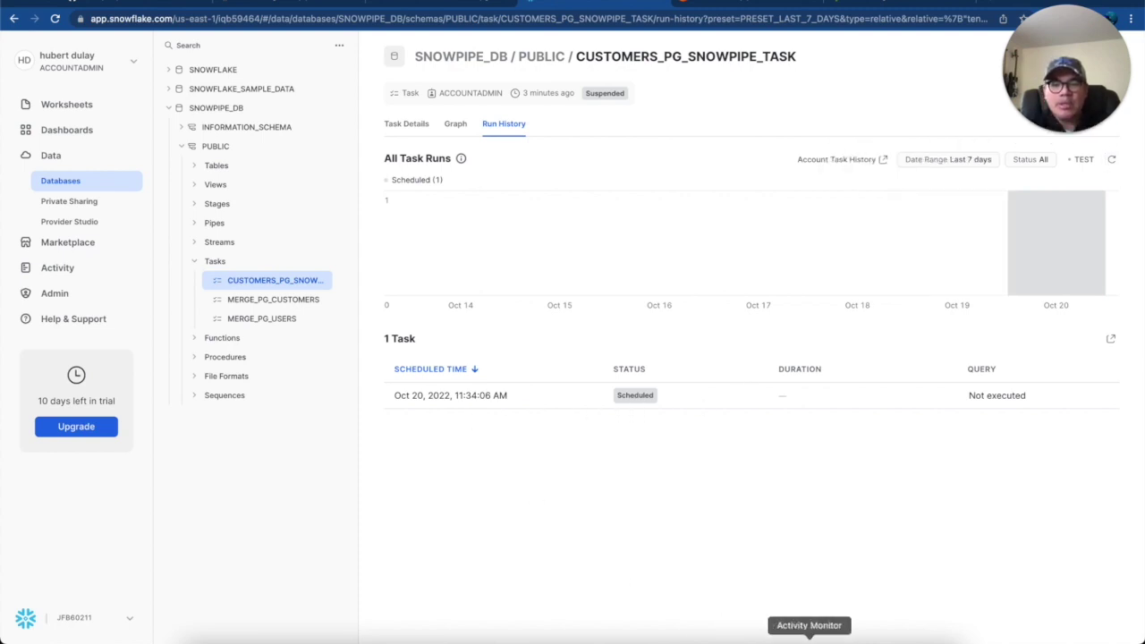
Open the Digital Clock app and dismiss its rating request to compare the current time with the task's scheduled run
key("super+space")
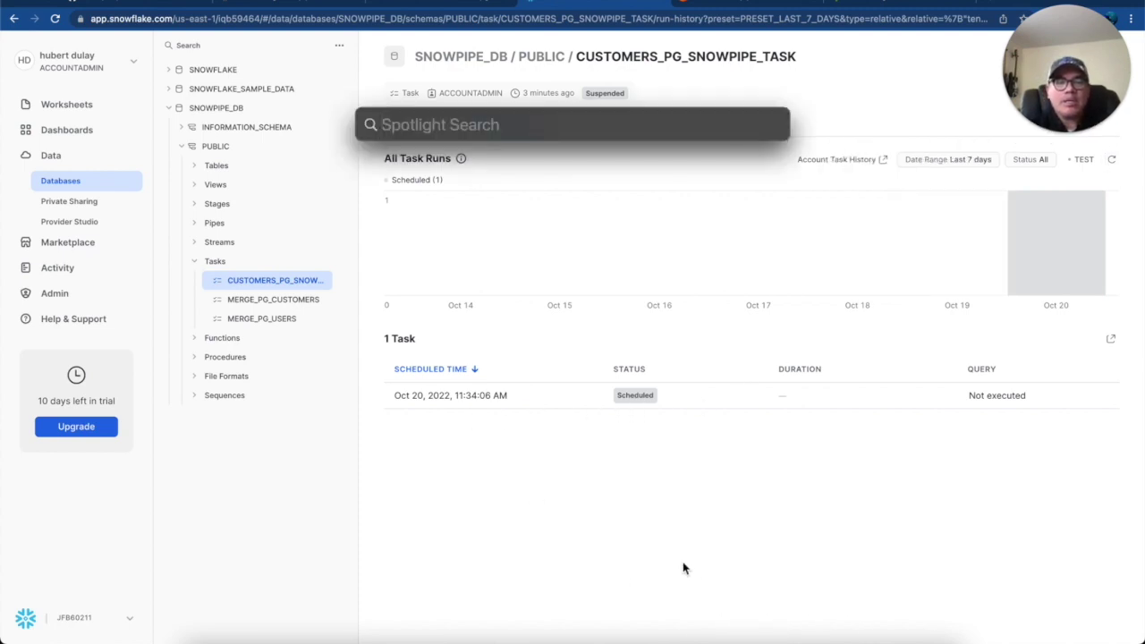
type("clock")
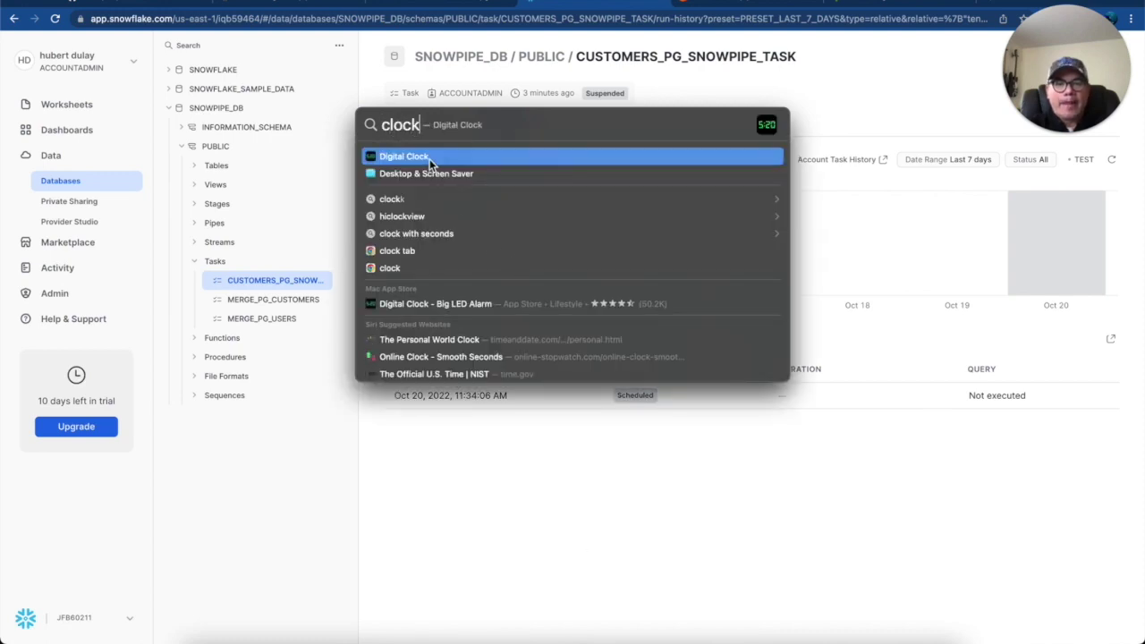
left_click(430, 160)
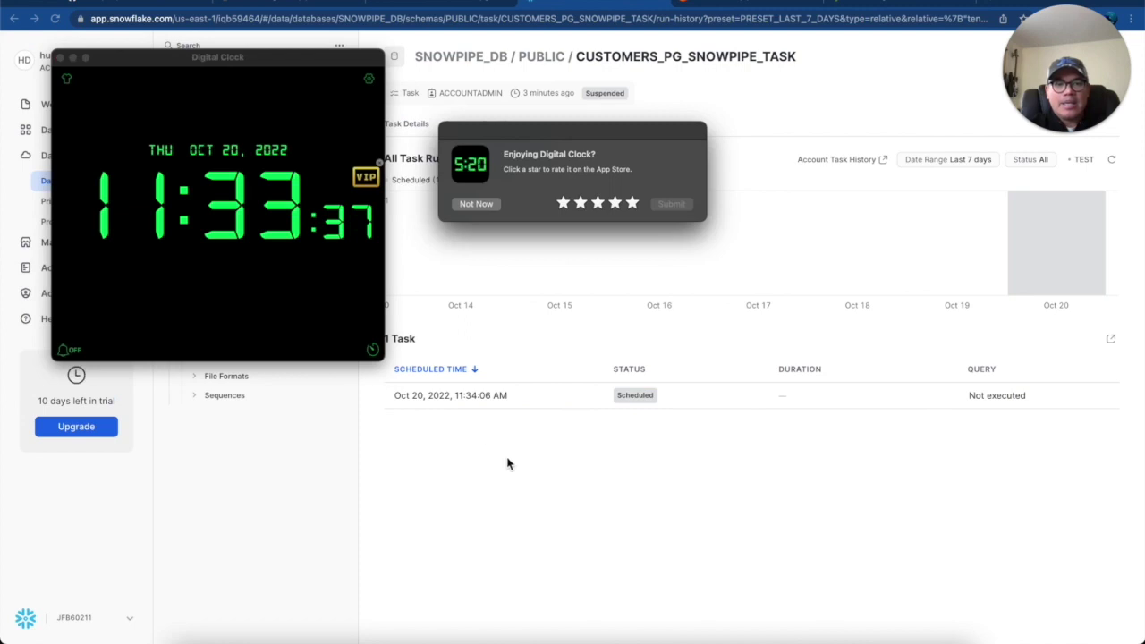
left_click(474, 204)
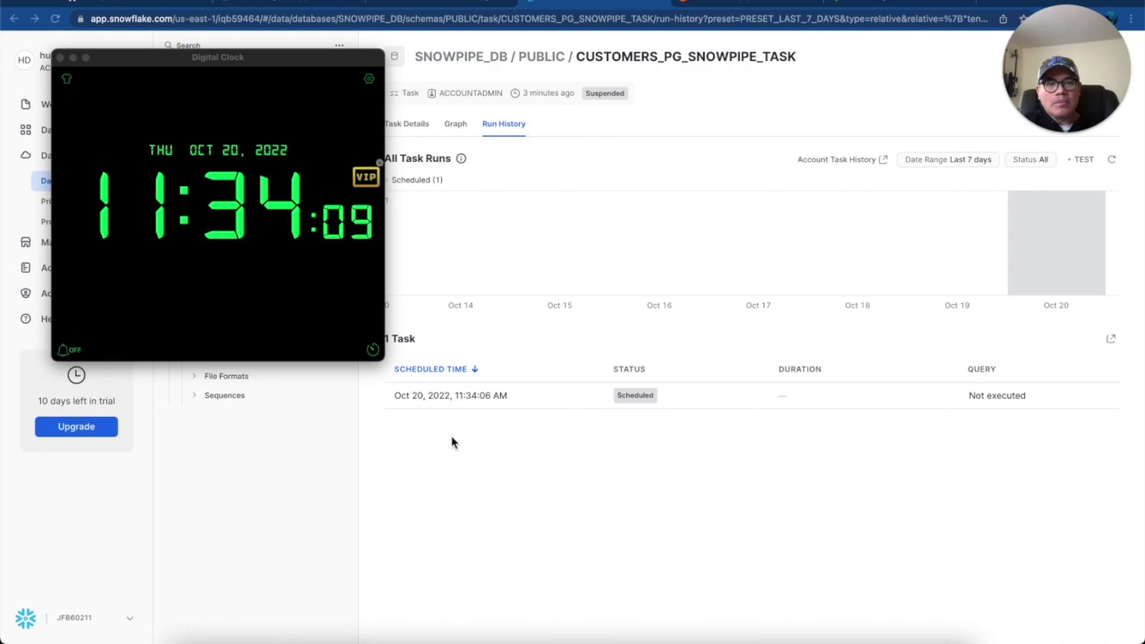
Refresh the Snowflake task's run history and inspect the status details of the 11:34:06 AM run
mouse_move(1036, 78)
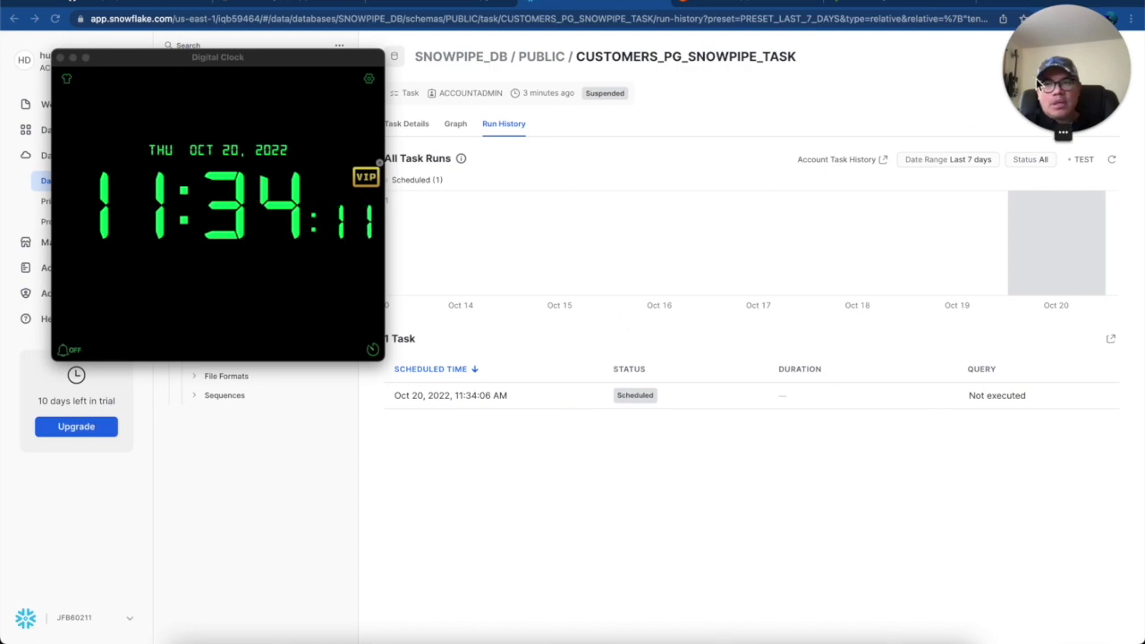
left_click(1110, 161)
left_click(1111, 161)
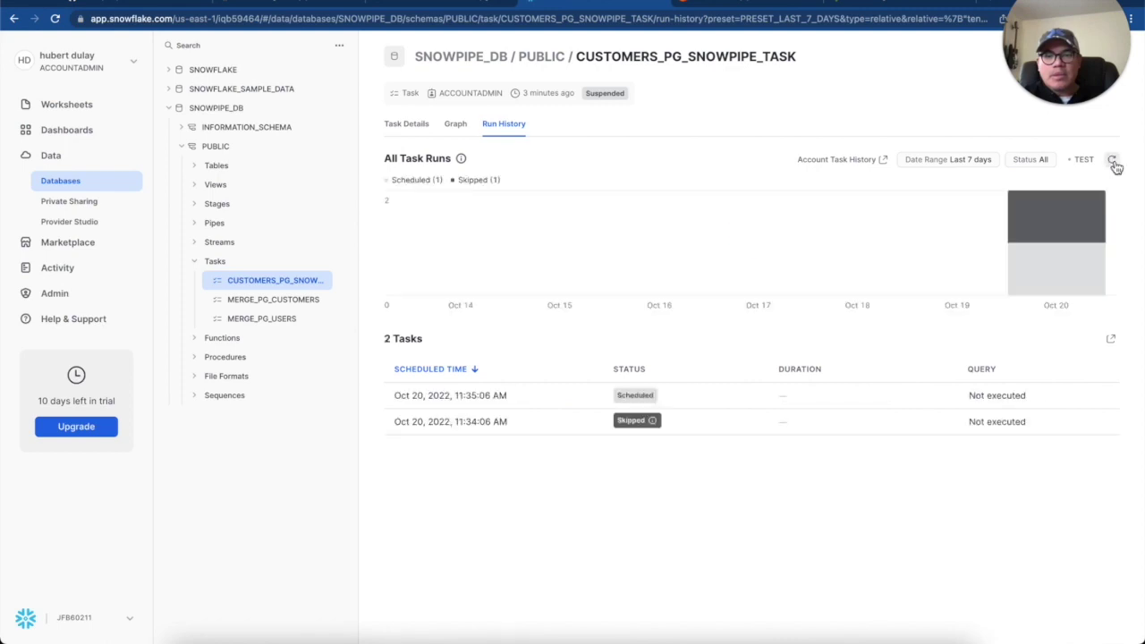
mouse_move(653, 422)
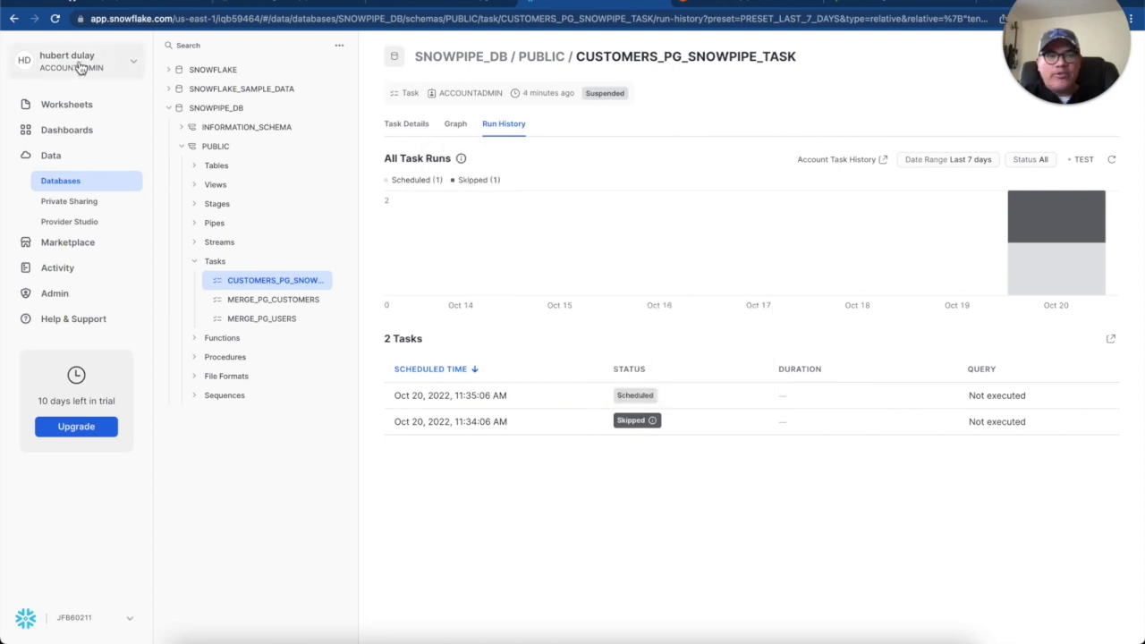
Reopen the customers_pg_snowpipe worksheet and highlight the SYSTEM$STREAM_HAS_DATA condition line in the task definition
left_click(61, 109)
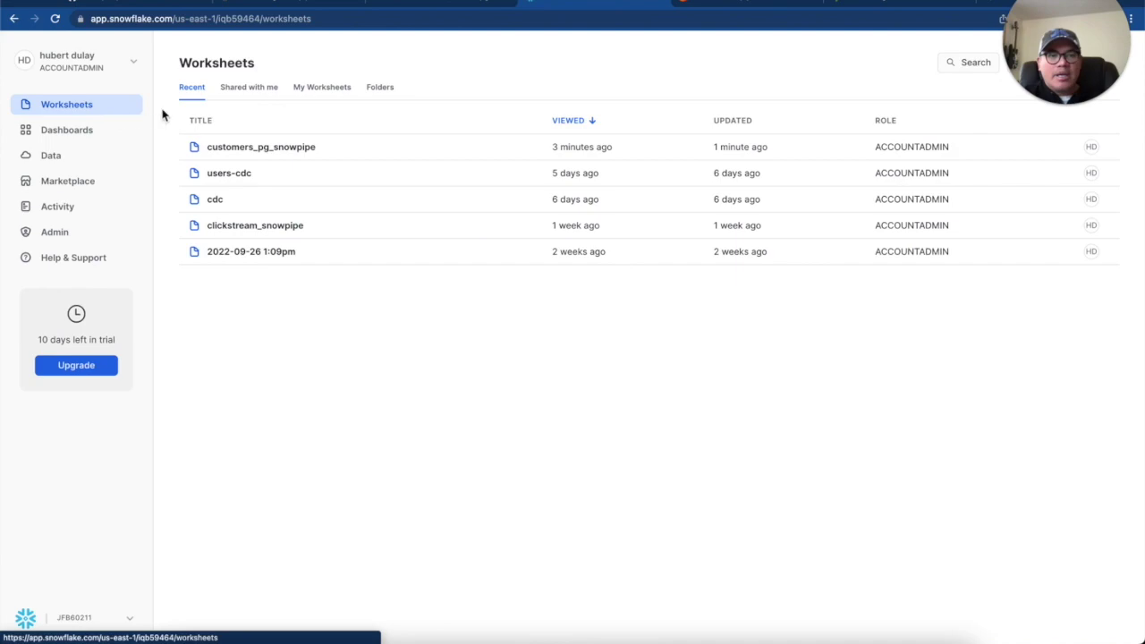
left_click(233, 154)
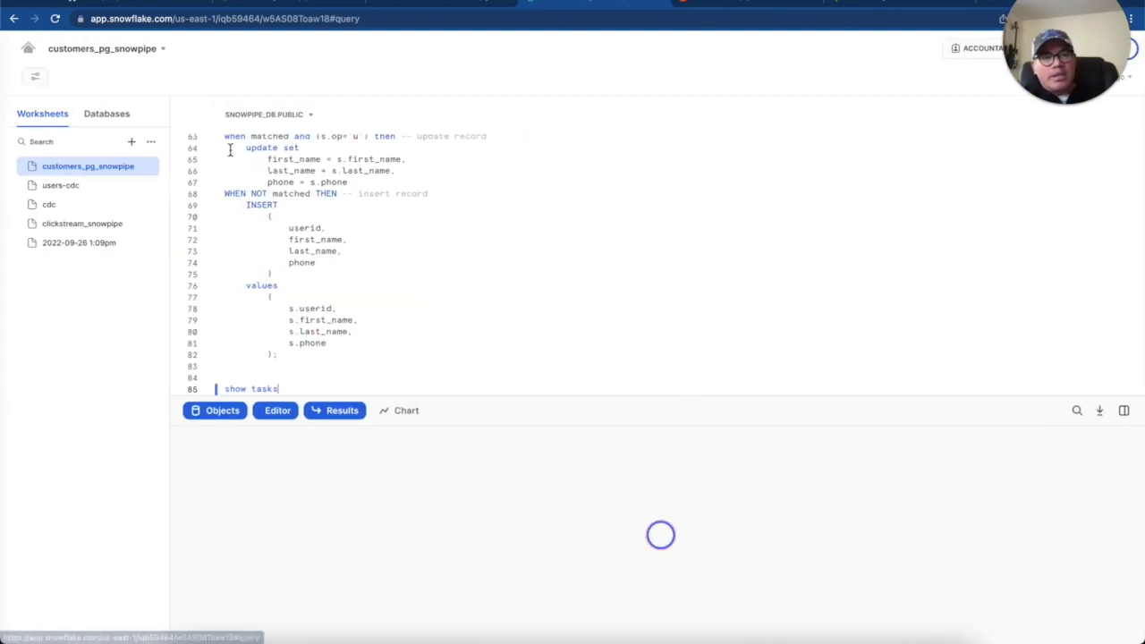
scroll(469, 281, "up", 5)
scroll(469, 282, "down", 5)
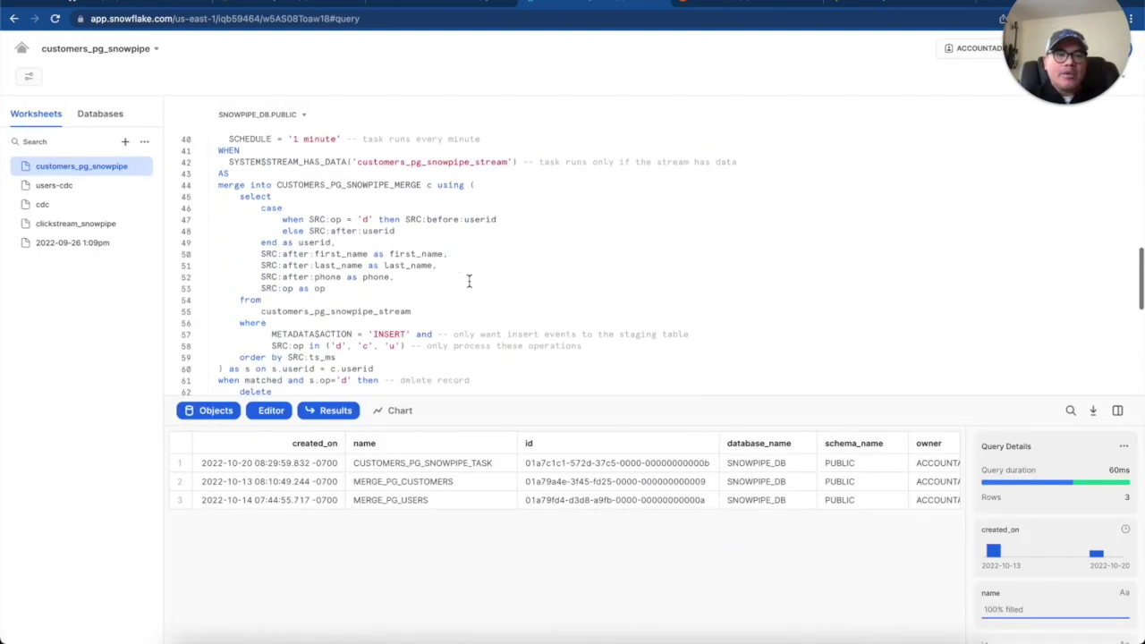
scroll(501, 251, "up", 1)
triple_click(761, 194)
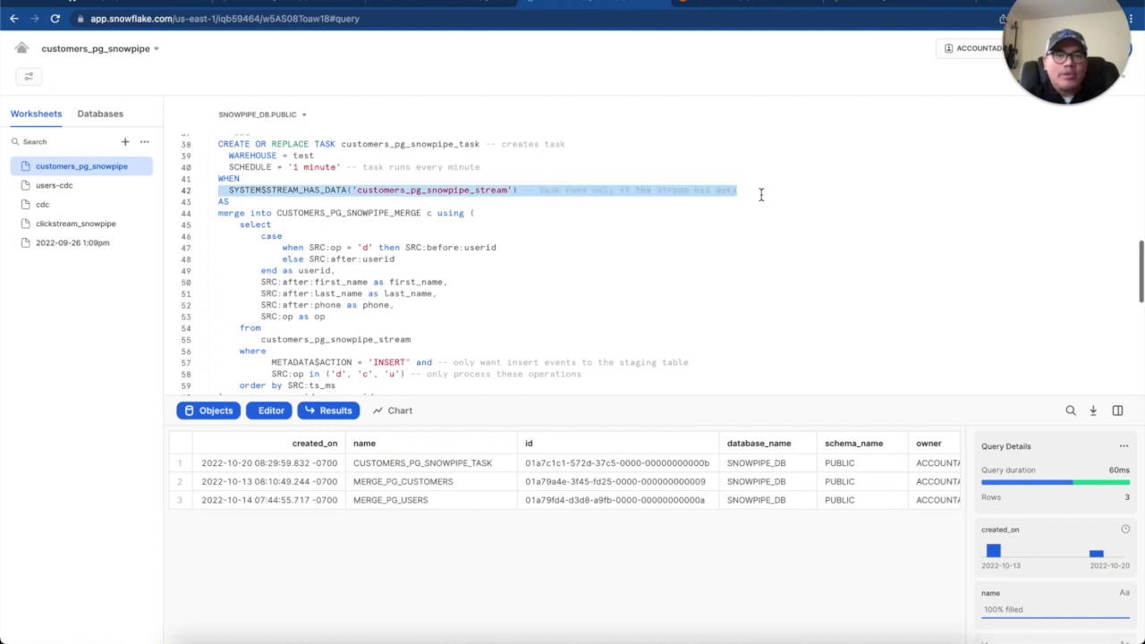
Run select * from customers_pg_snowpipe_stream to check whether the stream holds any records
scroll(761, 194, "up", 5)
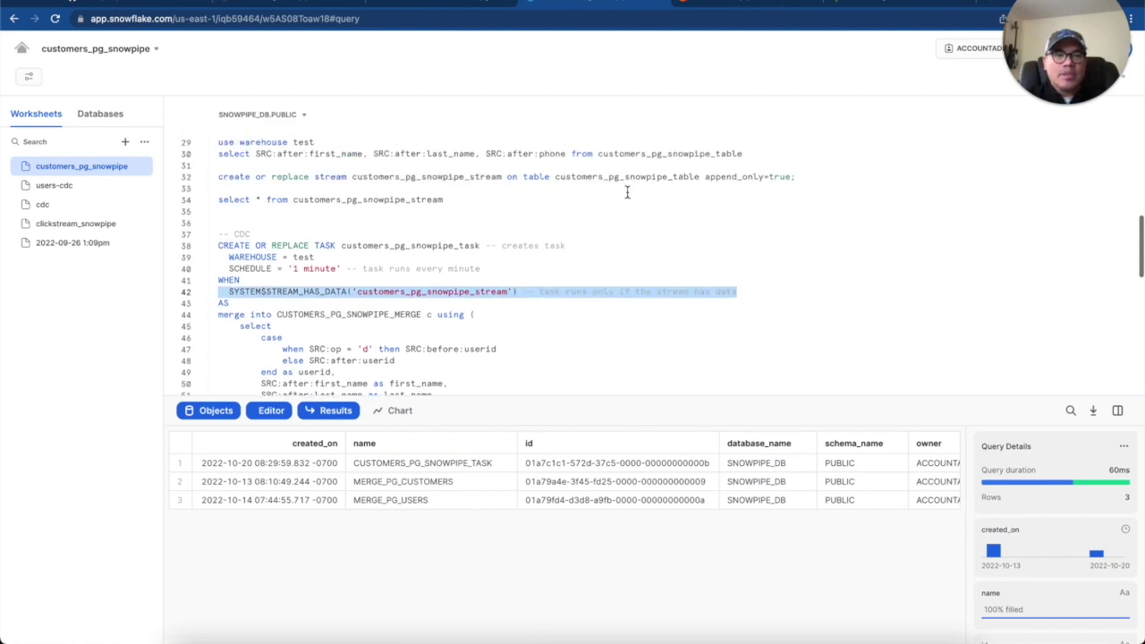
left_click(624, 190)
triple_click(613, 204)
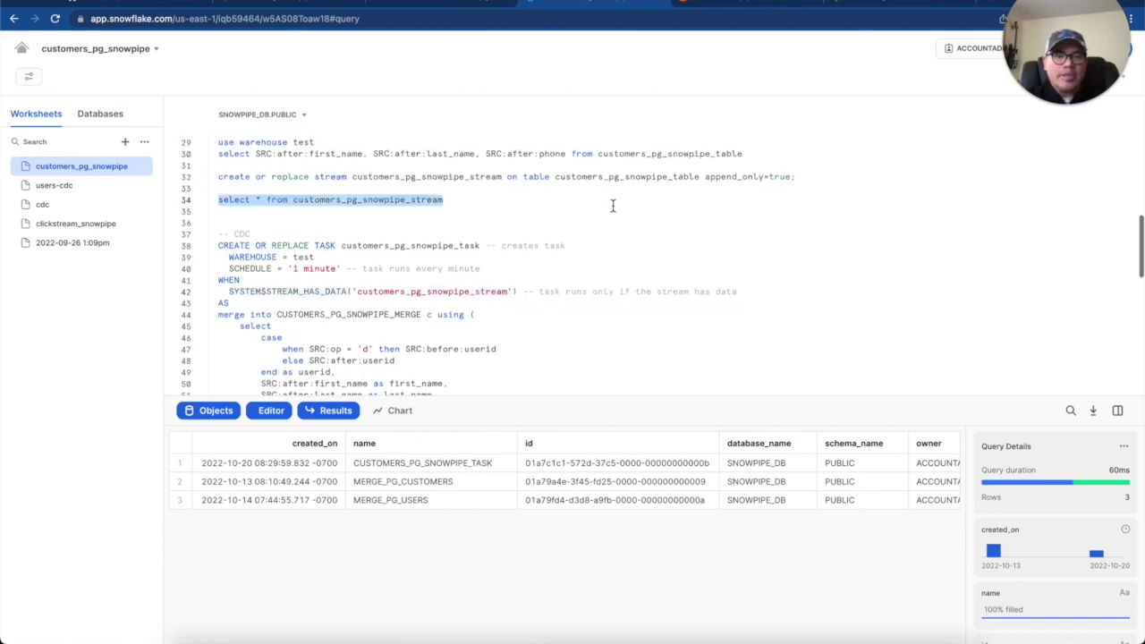
key("ctrl+Return")
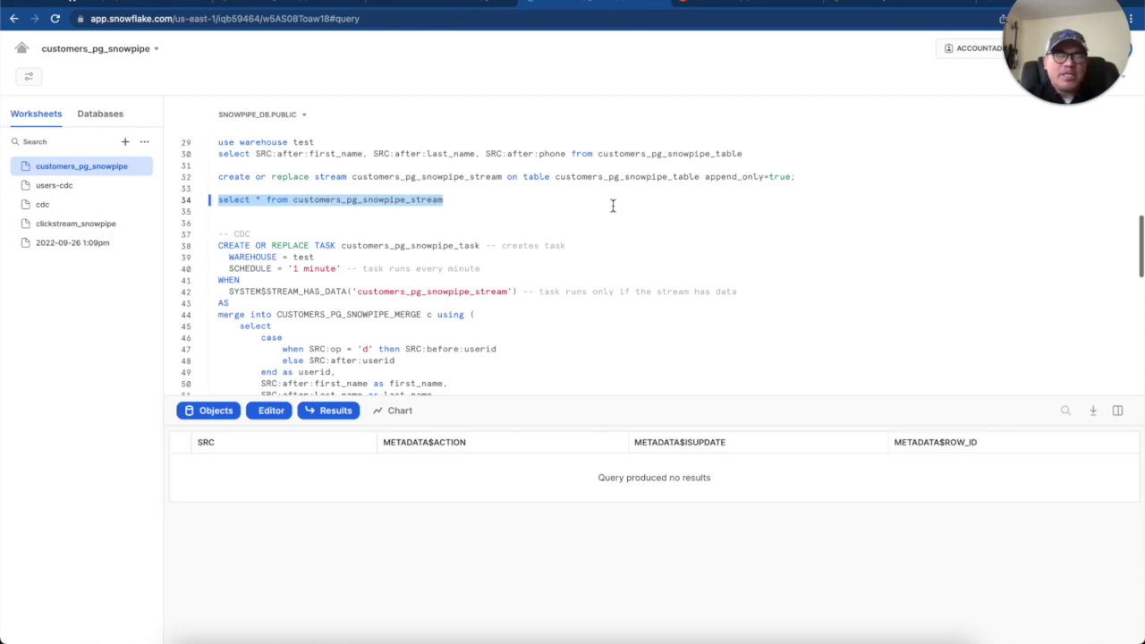
Switch to DBeaver, replace the phone number of the customer with userid 3 in the customers table, and save the change
key("super+Tab")
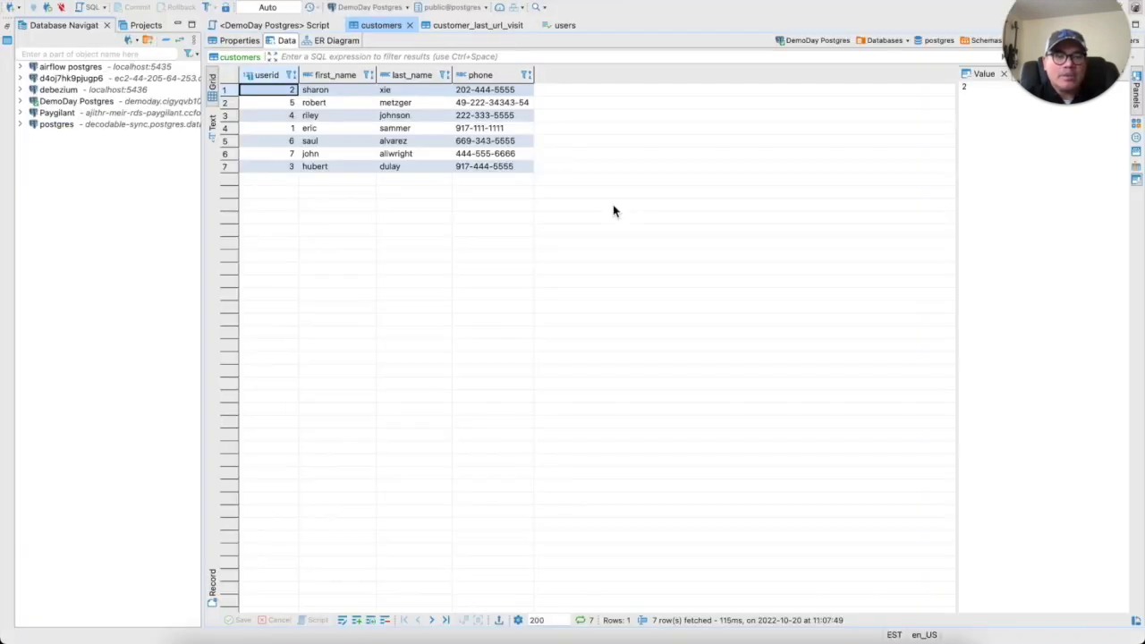
left_click(526, 169)
left_click(526, 169)
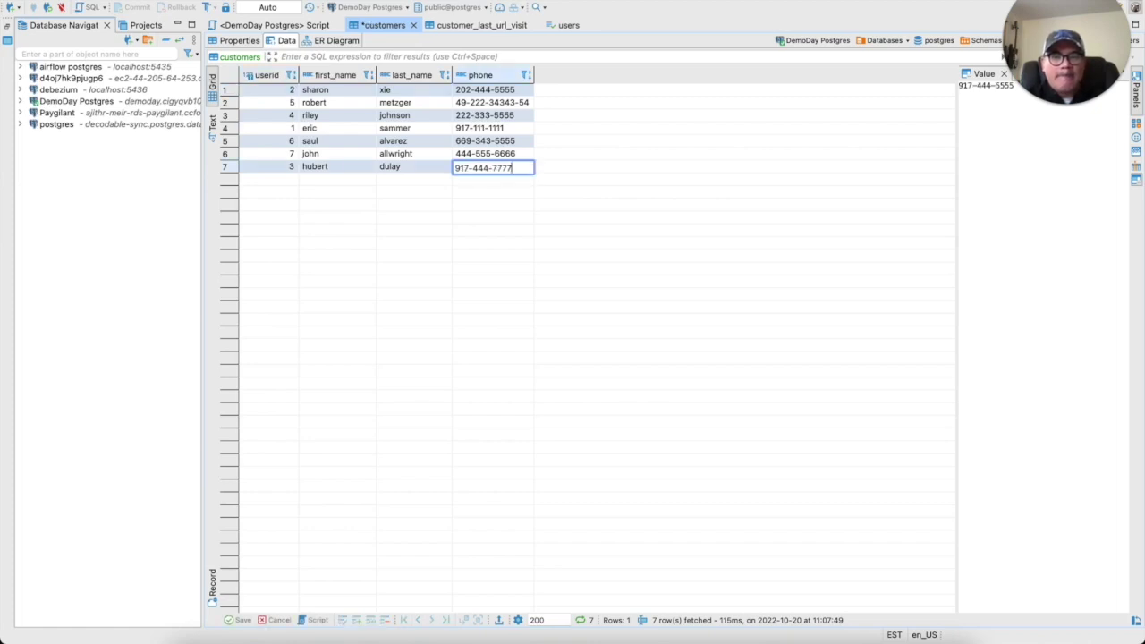
key("Return")
key("ctrl+s")
Switch to Decodable in the browser and open the customers_pg_source connection from the connections list
key("super+Tab")
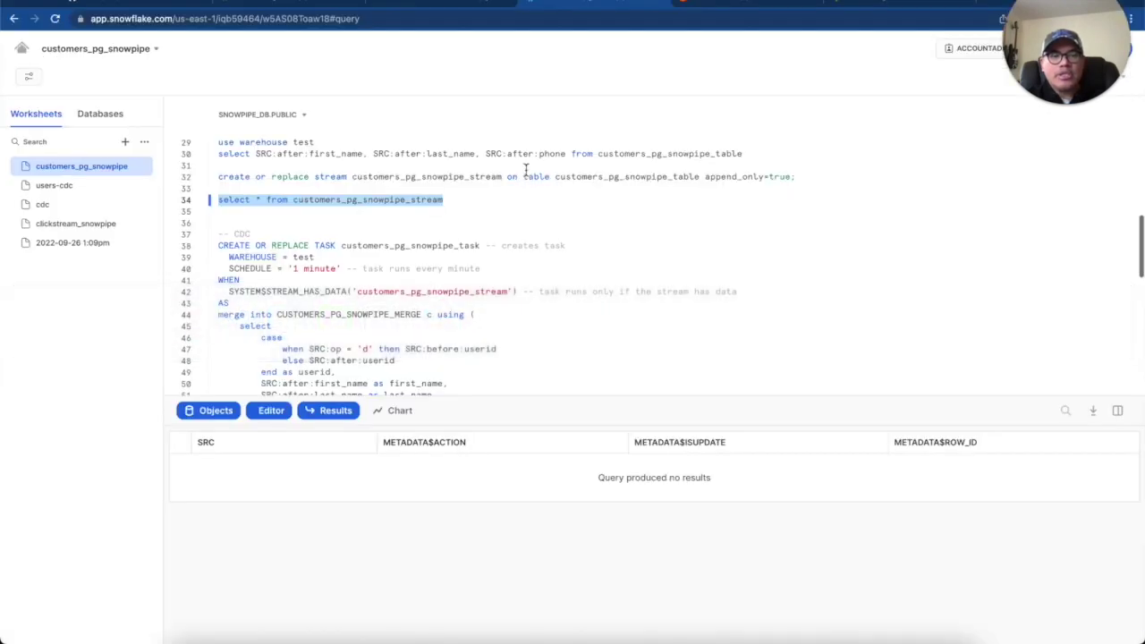
left_click(408, 5)
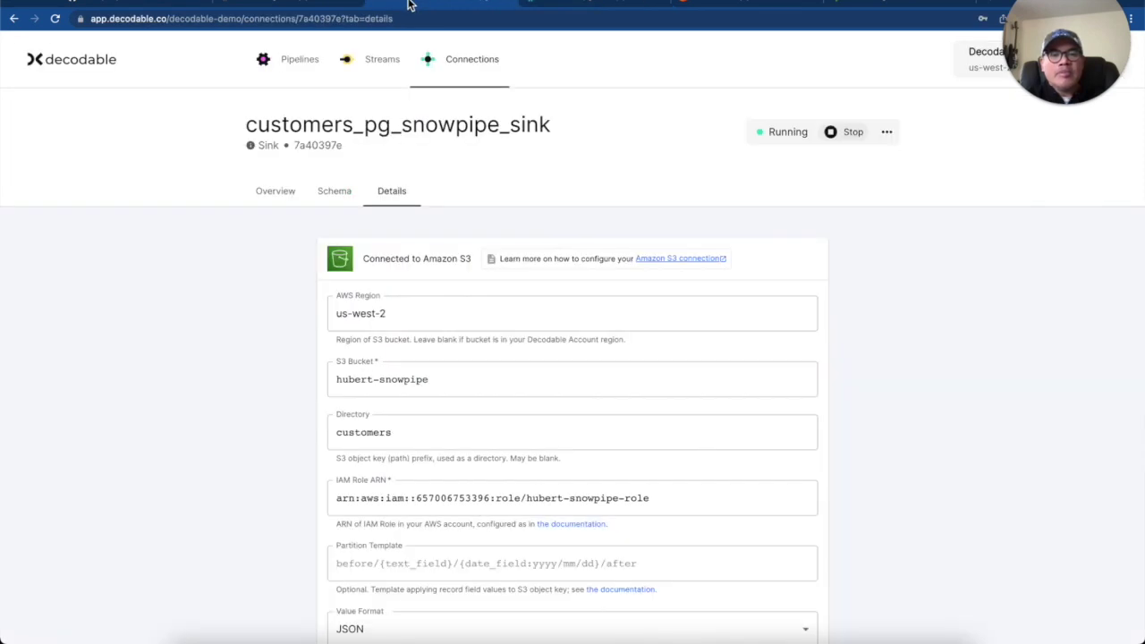
left_click(463, 70)
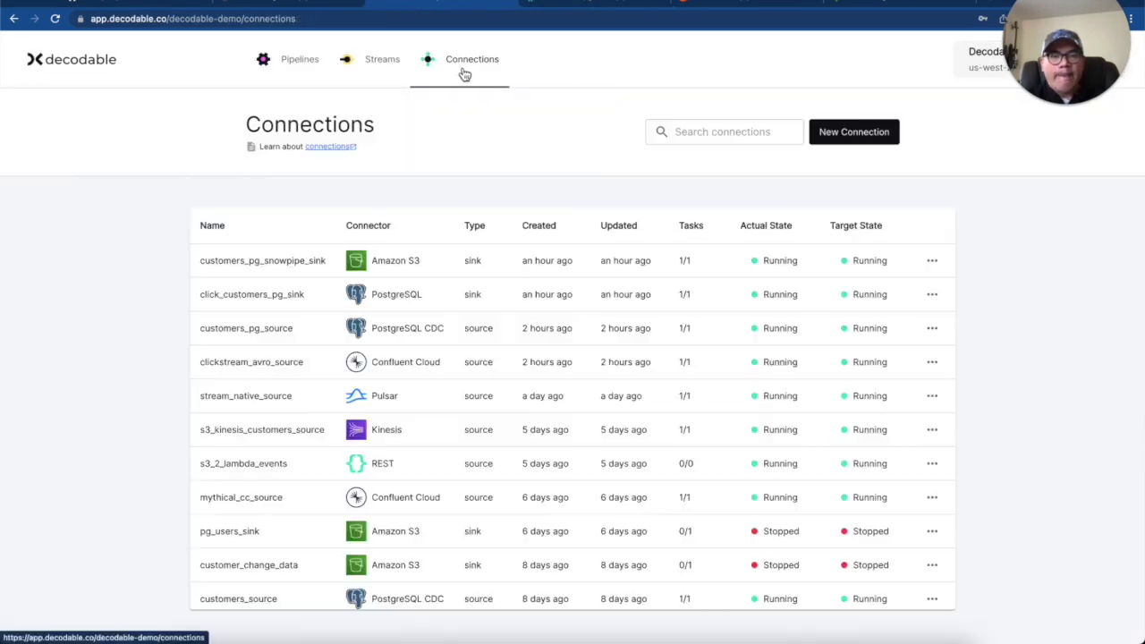
left_click(374, 333)
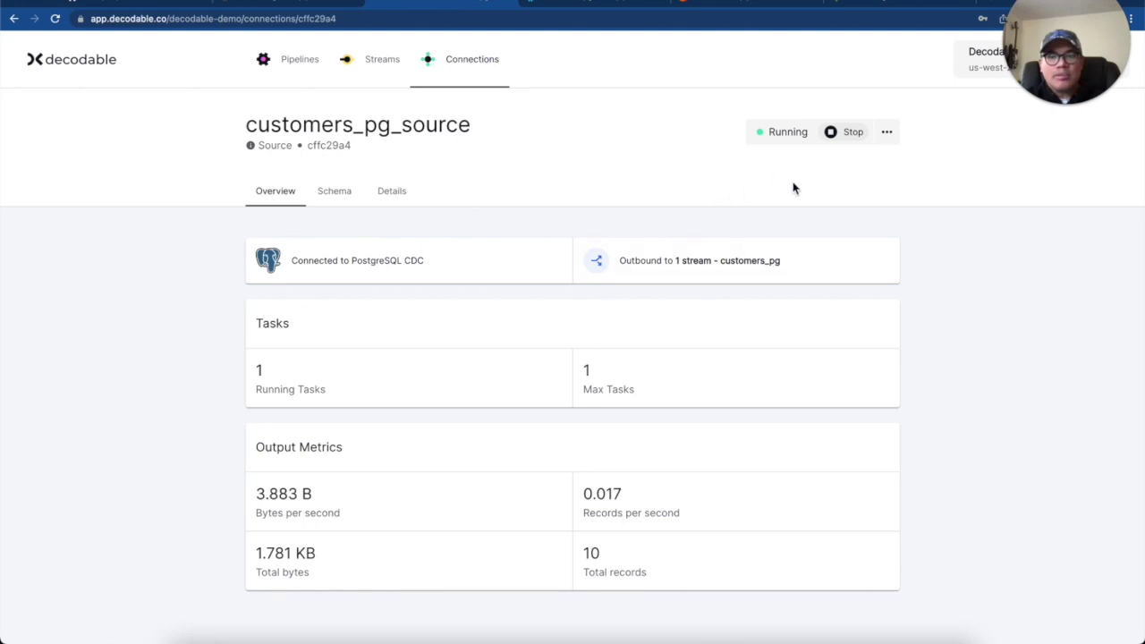
Open the outbound customers_pg stream and expand the newest change record in its data preview
left_click(729, 263)
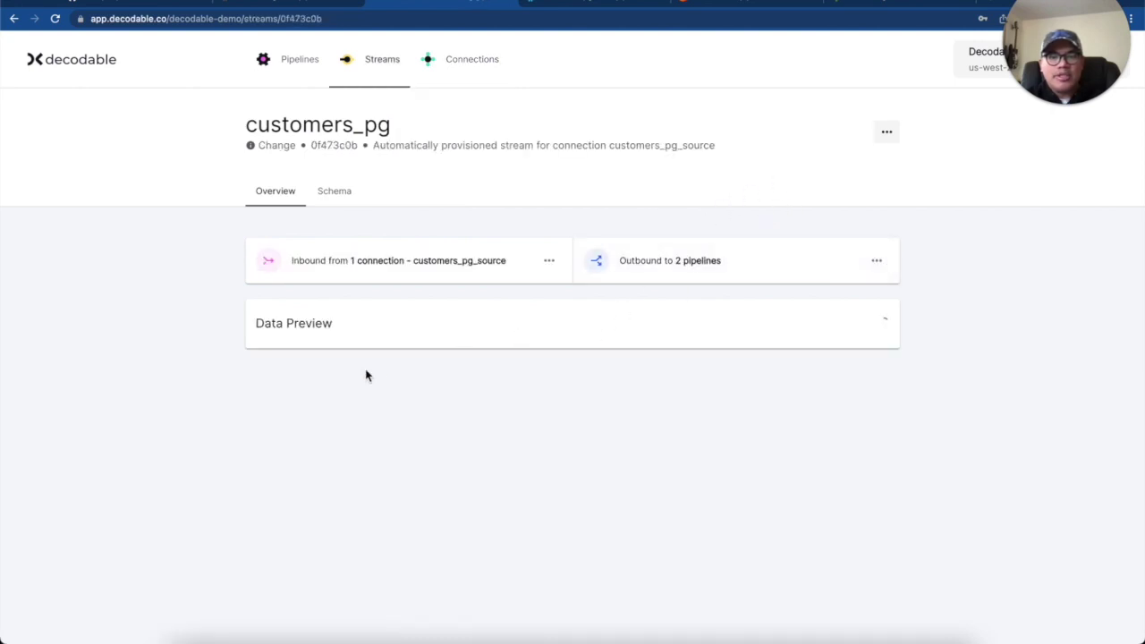
scroll(284, 407, "down", 1)
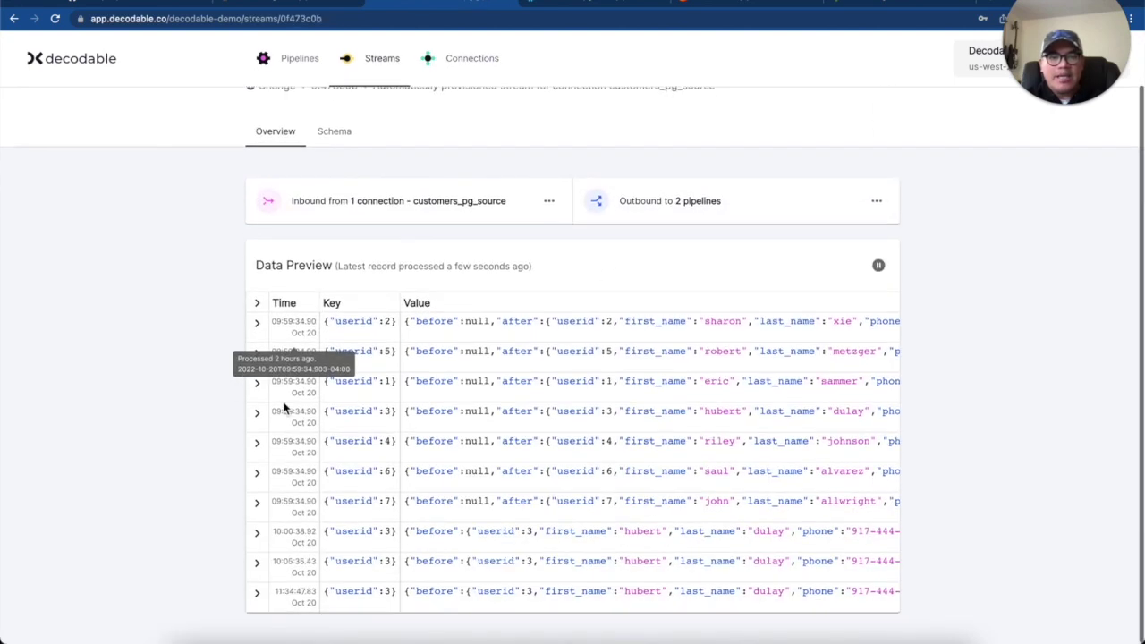
left_click(257, 595)
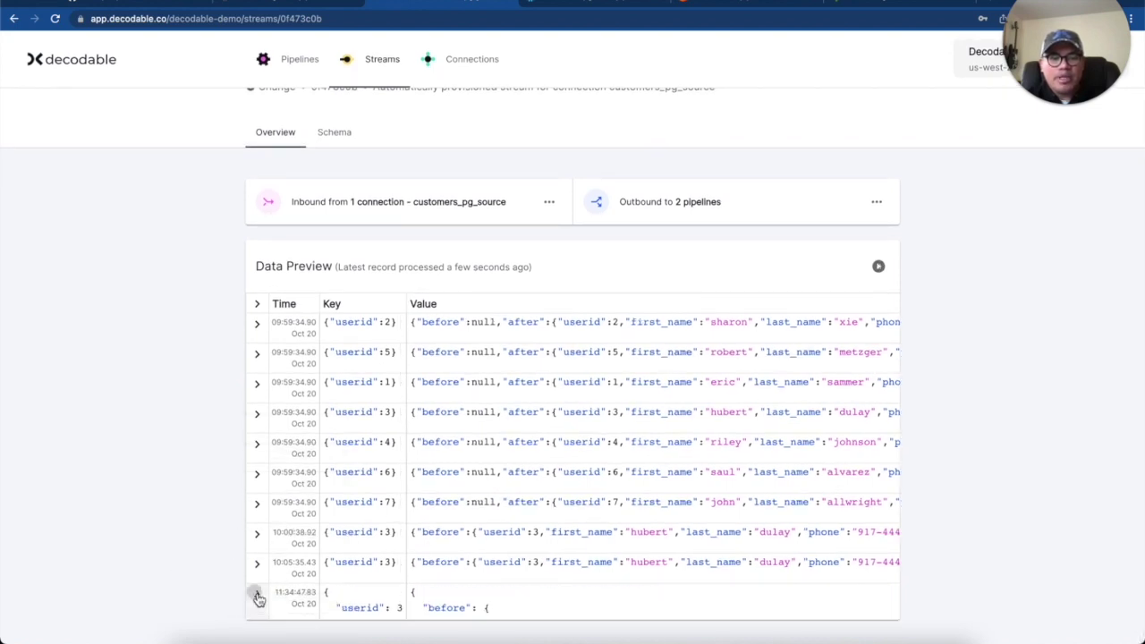
scroll(481, 554, "down", 3)
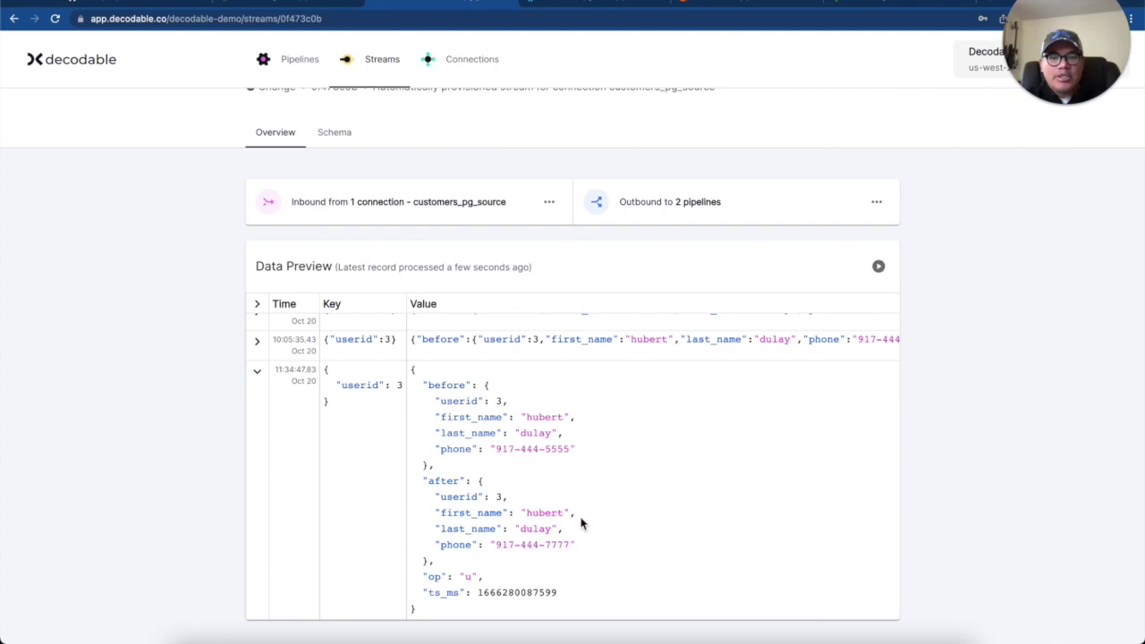
Follow the customers_pg_change2append pipeline to its customers_pg_snowpipe output stream and expand the newest record in the data preview
left_click(714, 213)
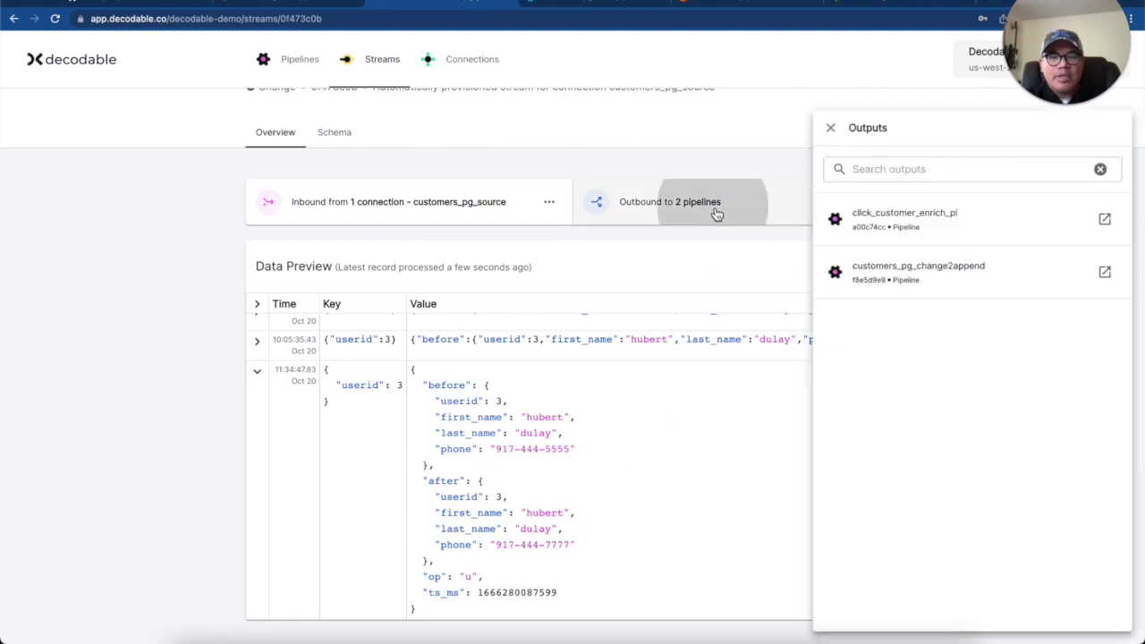
left_click(926, 273)
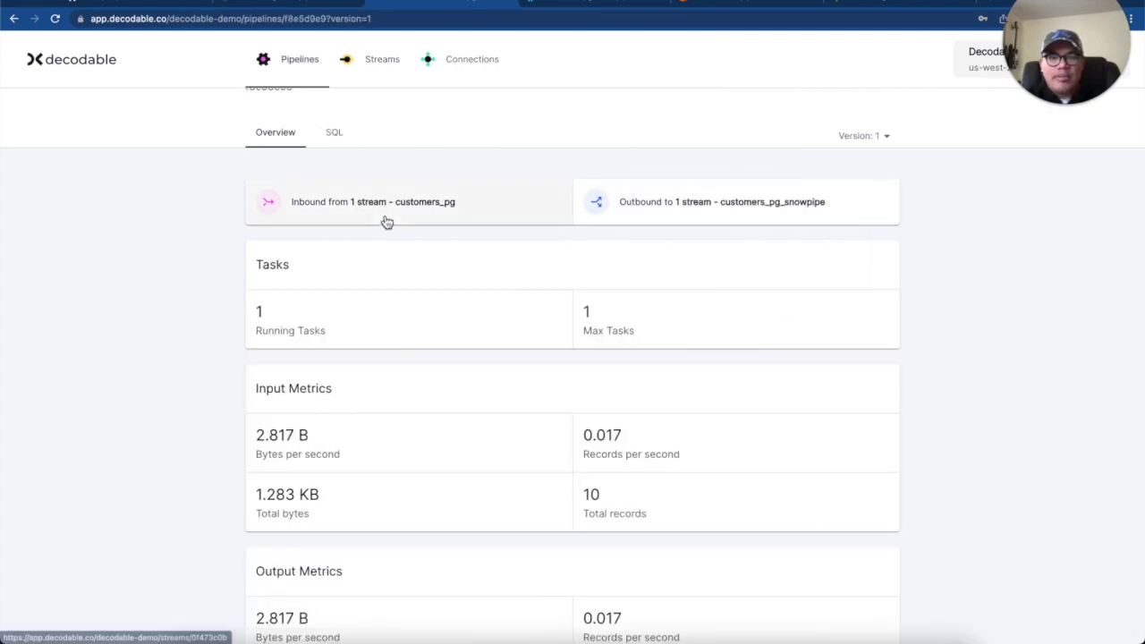
left_click(758, 205)
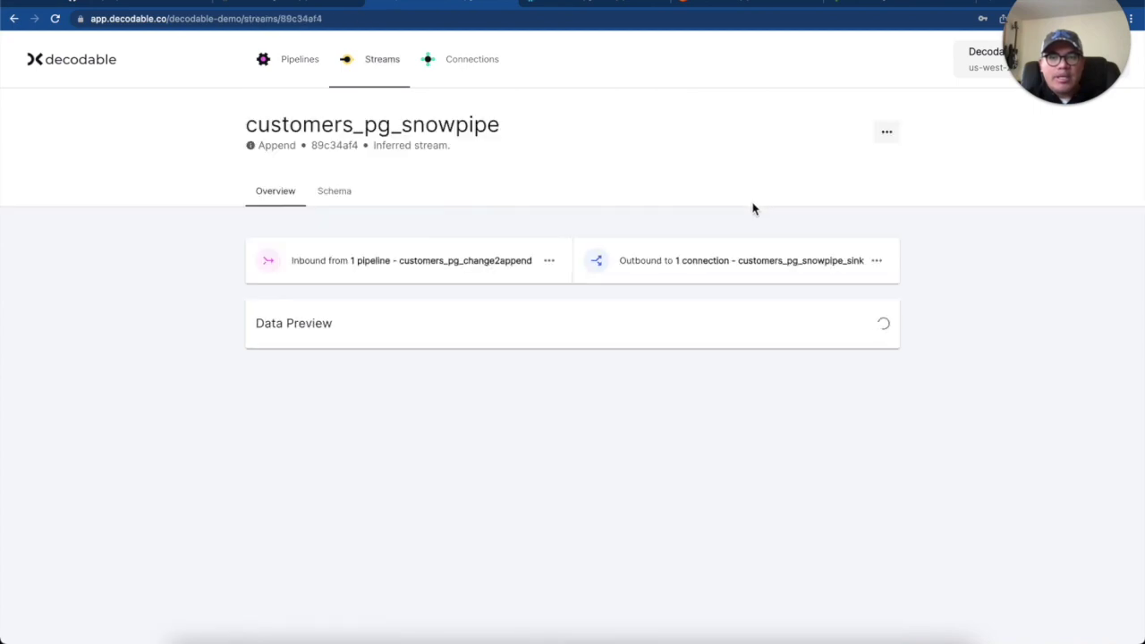
scroll(412, 431, "down", 2)
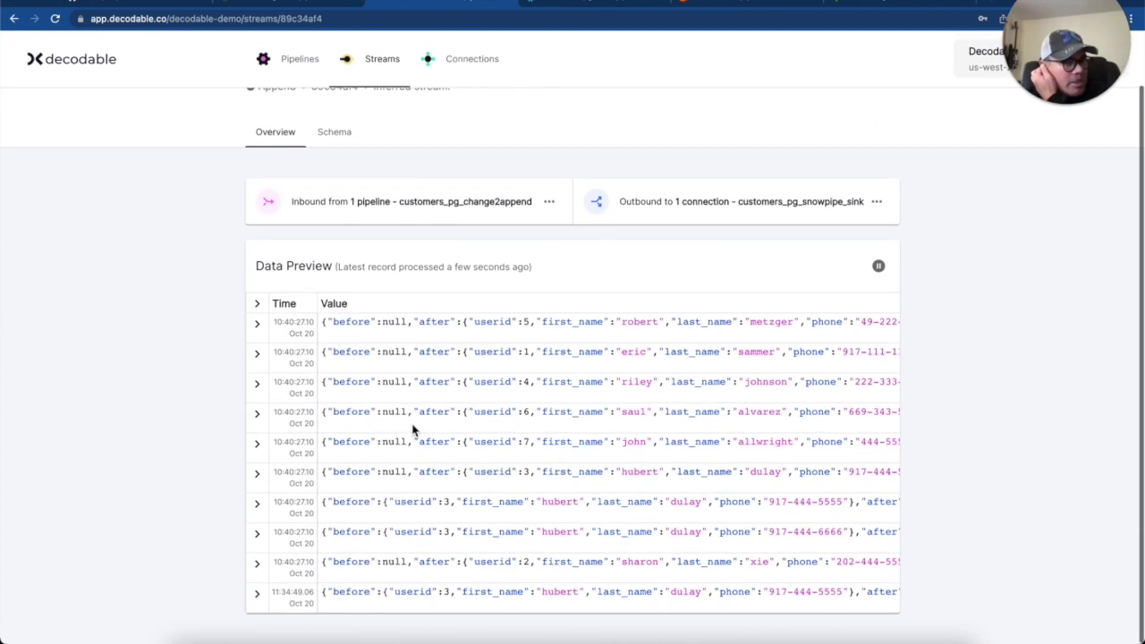
left_click(259, 597)
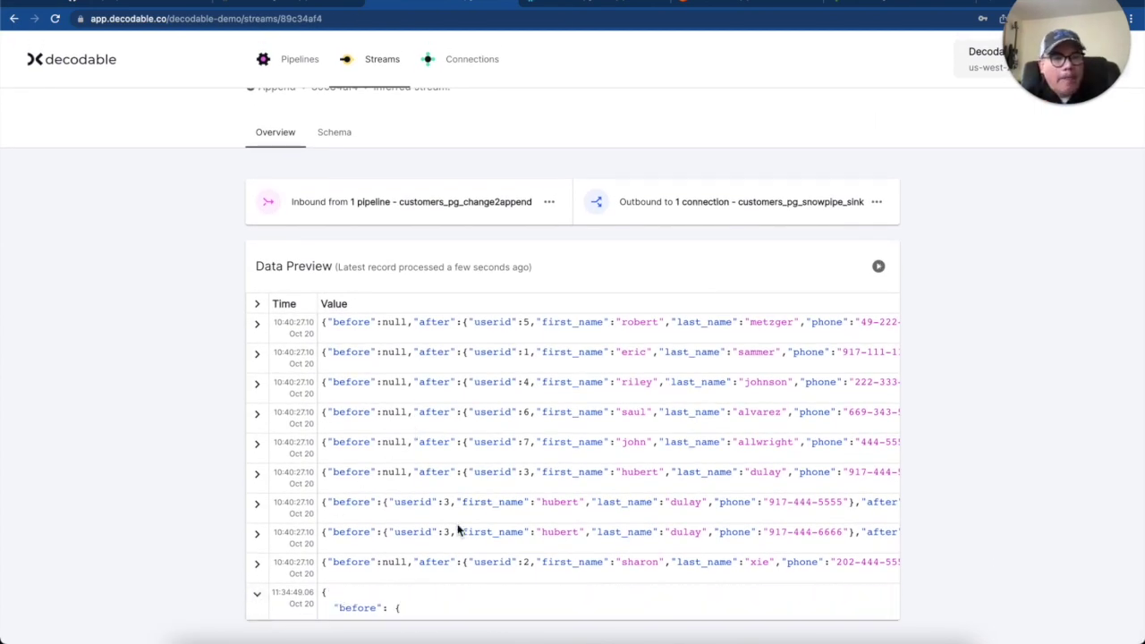
Examine the expanded newest record in the data preview and open the outbound customers_pg_snowpipe_sink connection
scroll(459, 529, "down", 5)
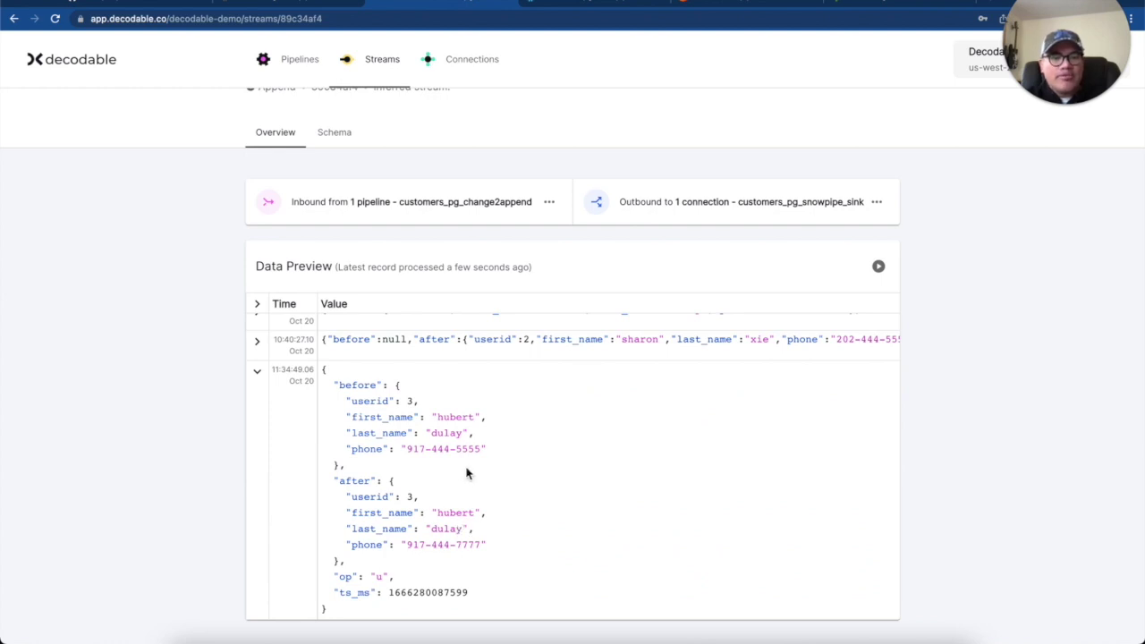
scroll(524, 475, "up", 5)
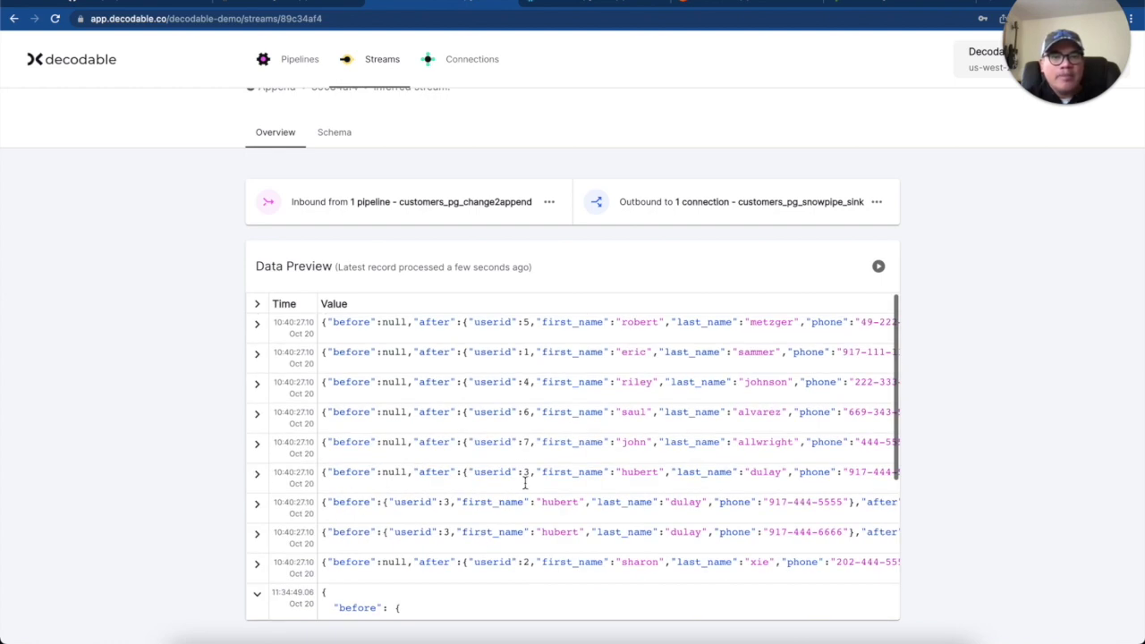
left_click(812, 207)
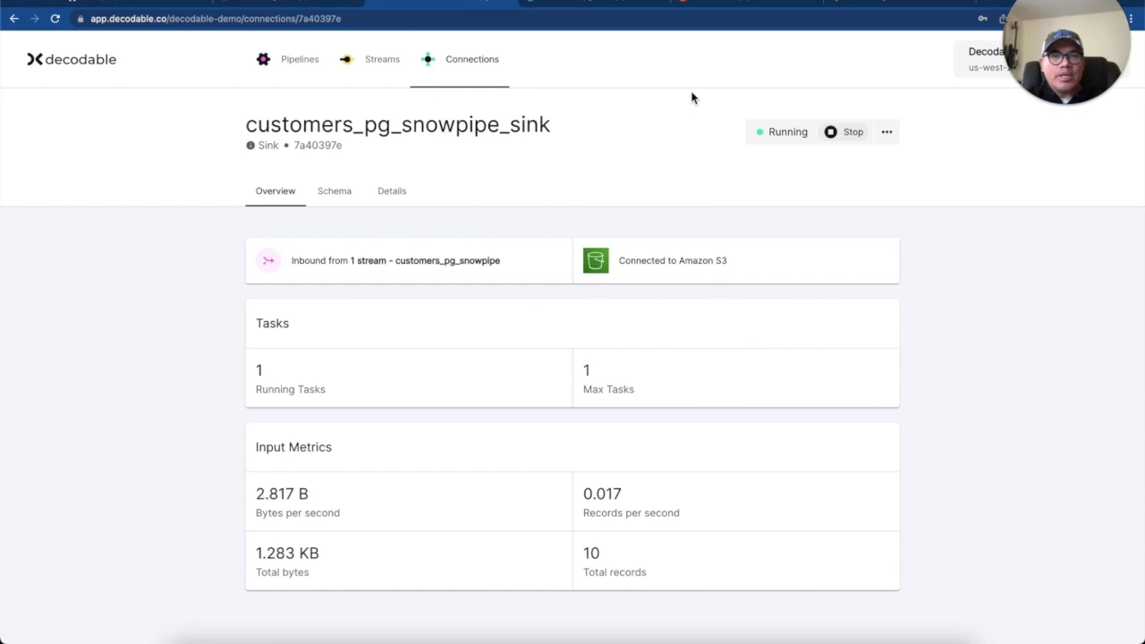
Switch to the Amazon S3 console, refresh the customers/ folder's object list, and highlight the newest JSON file's name
left_click(749, 8)
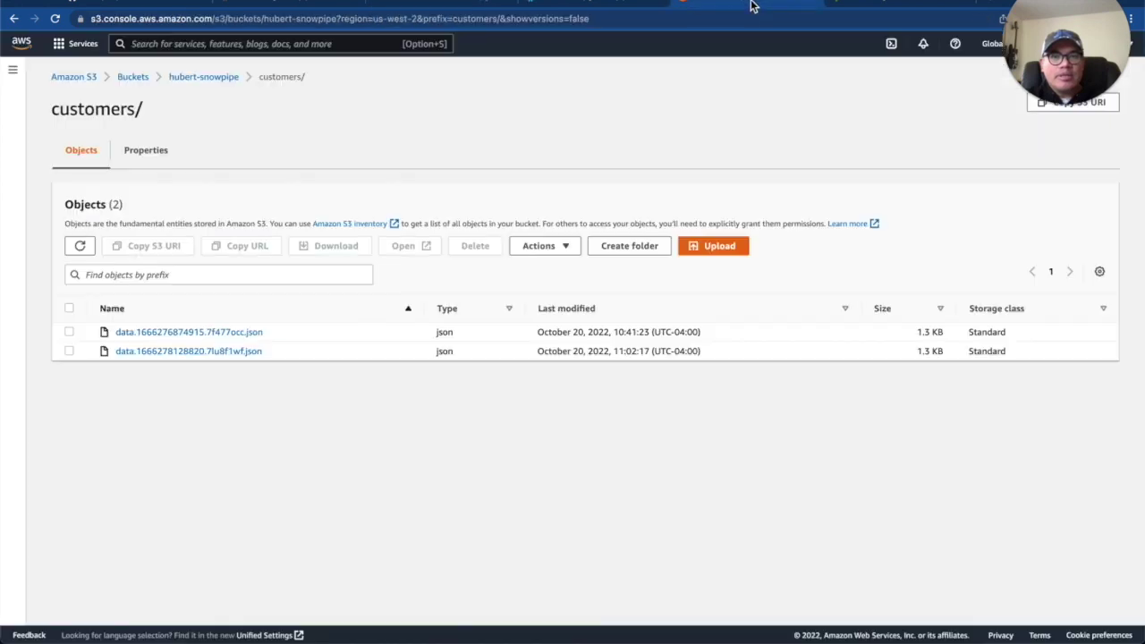
left_click(79, 248)
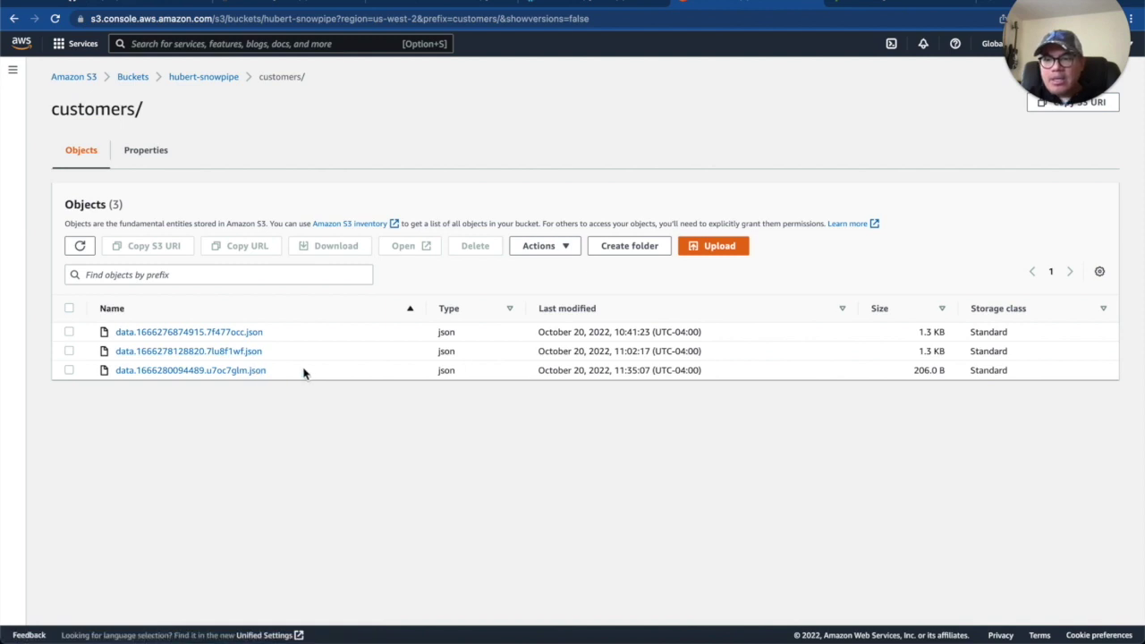
left_click_drag(315, 373, 114, 368)
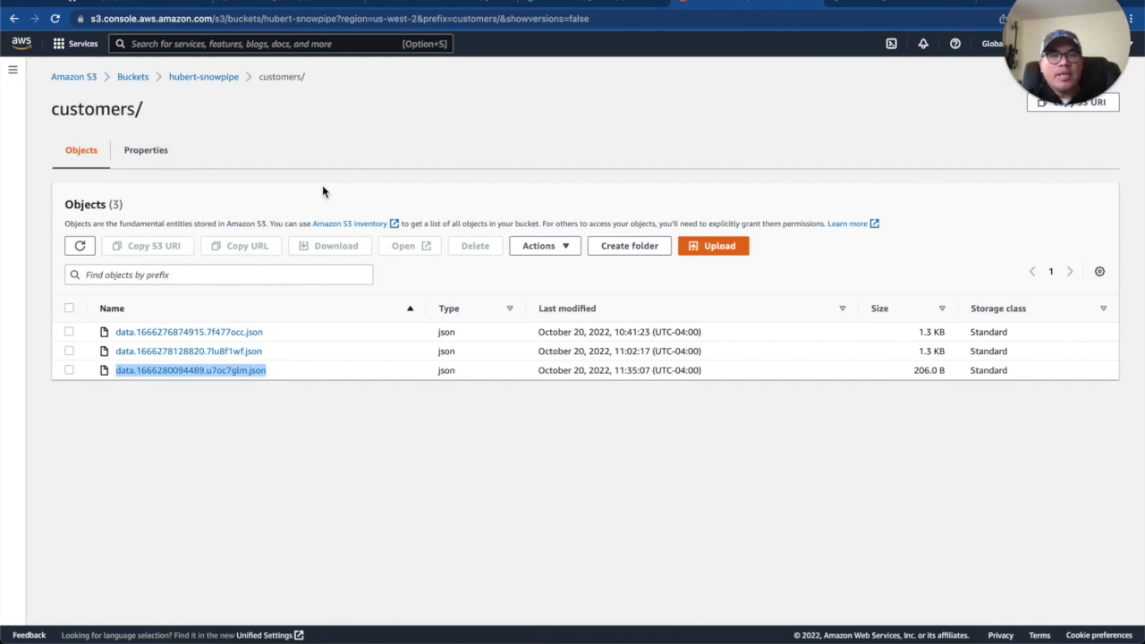
Switch to the Snowflake worksheet and rerun the query select * from customers_pg_snowpipe_stream
left_click(613, 7)
left_click(495, 204)
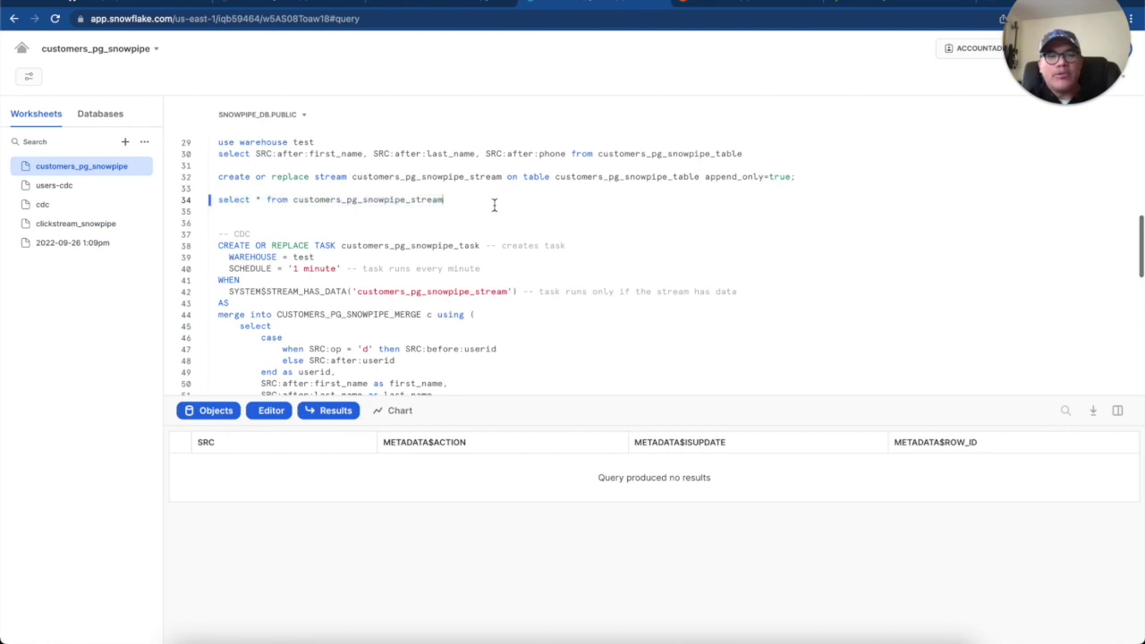
key("super+Return")
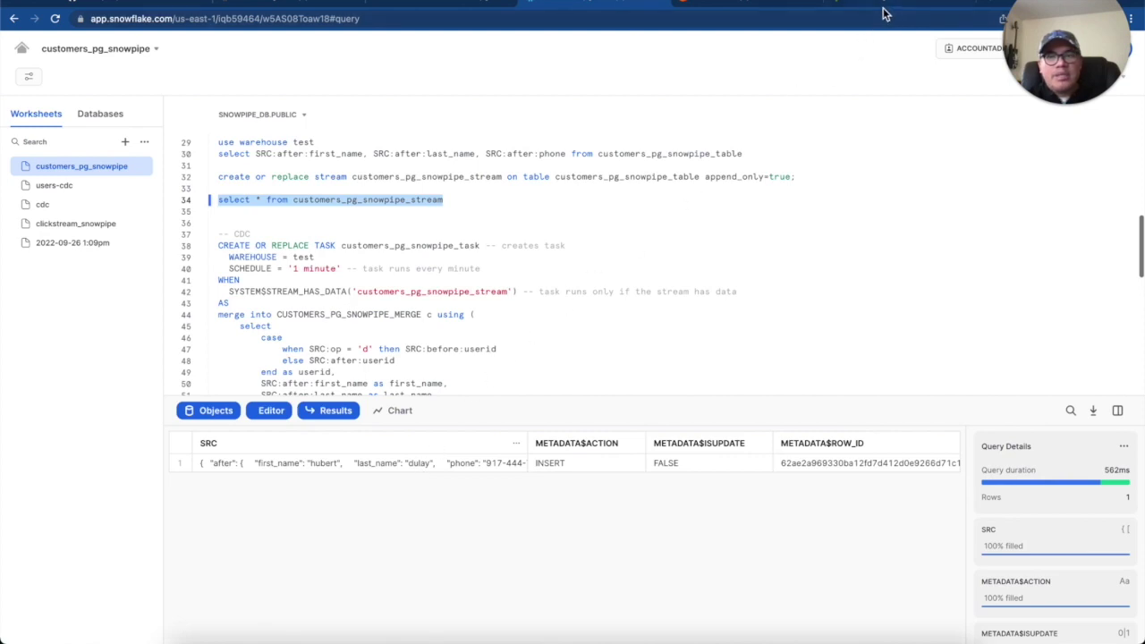
Open the run history of CUSTOMERS_PG_SNOWPIPE_TASK in the PUBLIC schema of SNOWPIPE_DB, using the TEST warehouse
left_click(23, 50)
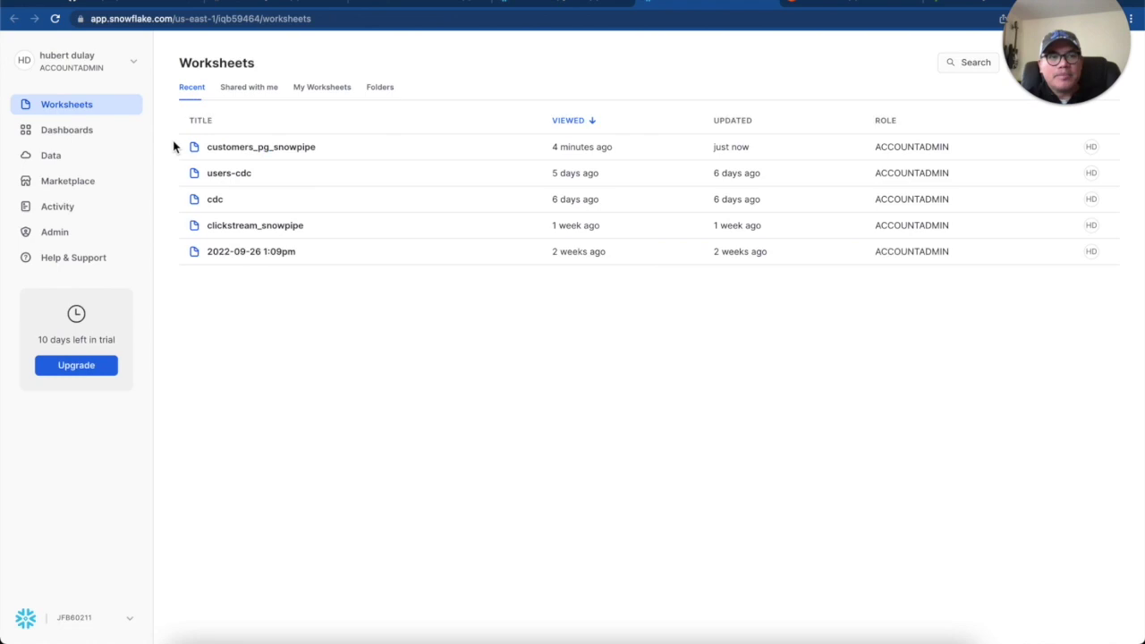
left_click(57, 156)
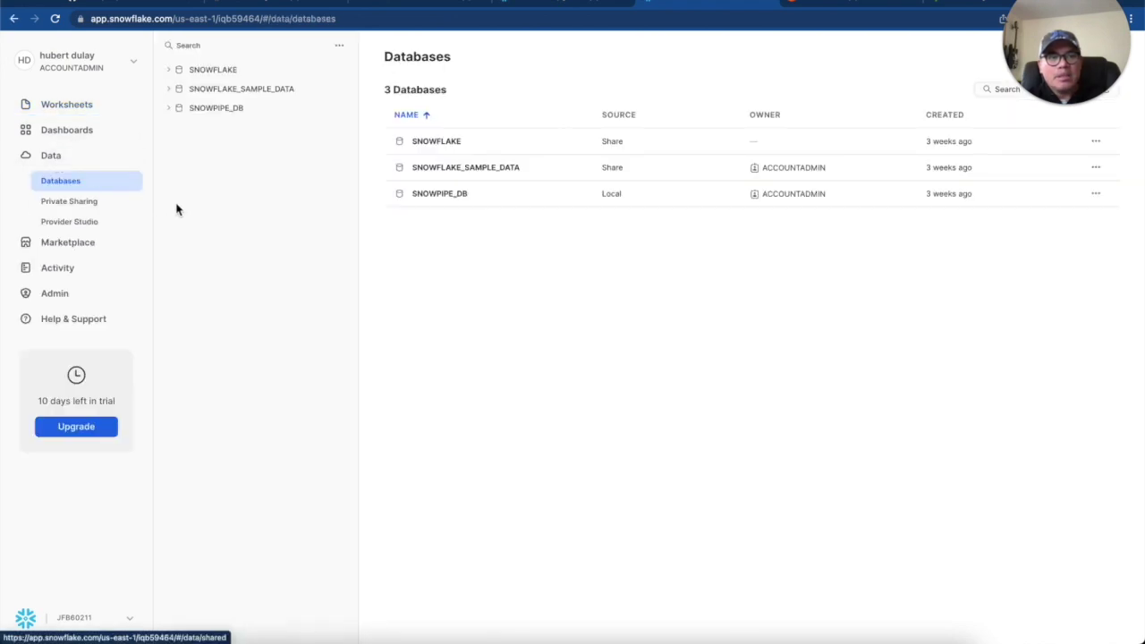
left_click(228, 111)
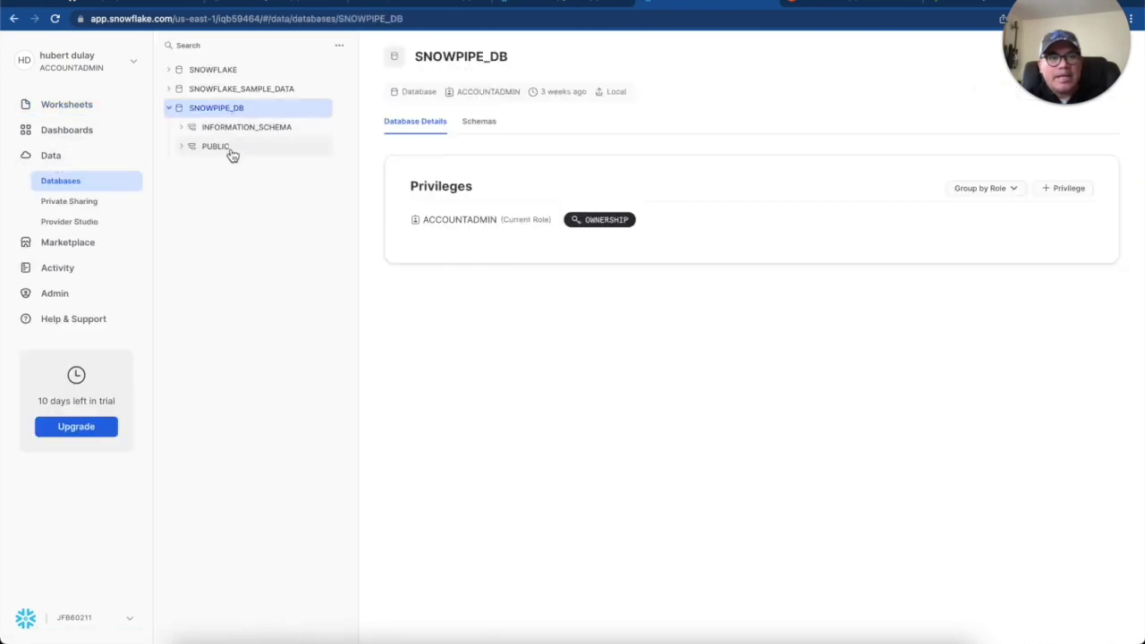
left_click(228, 148)
left_click(218, 260)
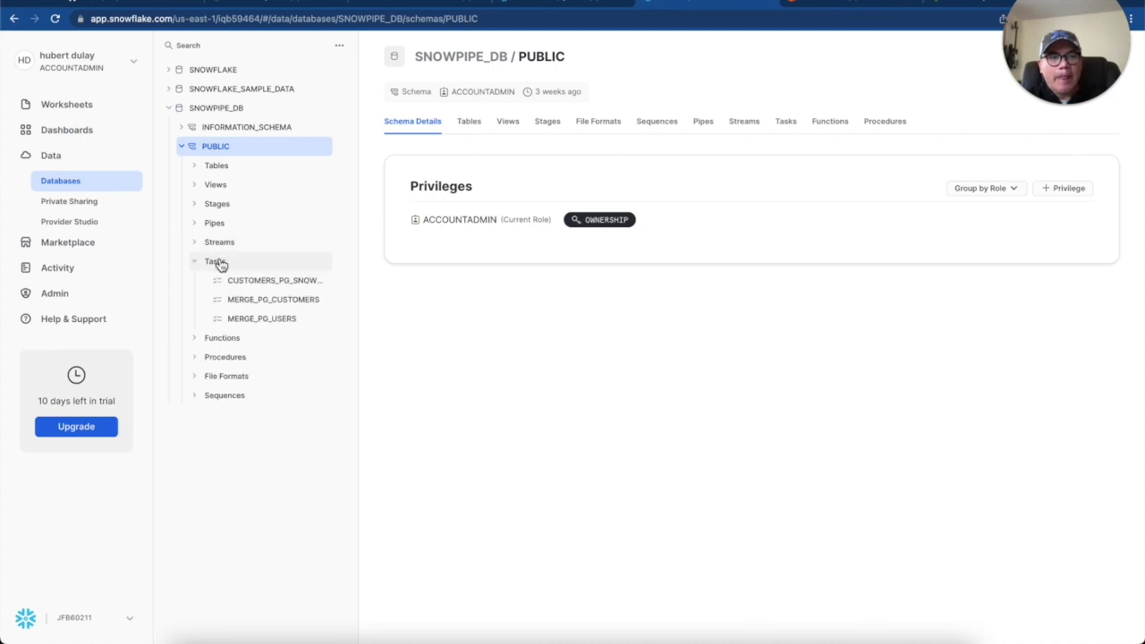
left_click(292, 283)
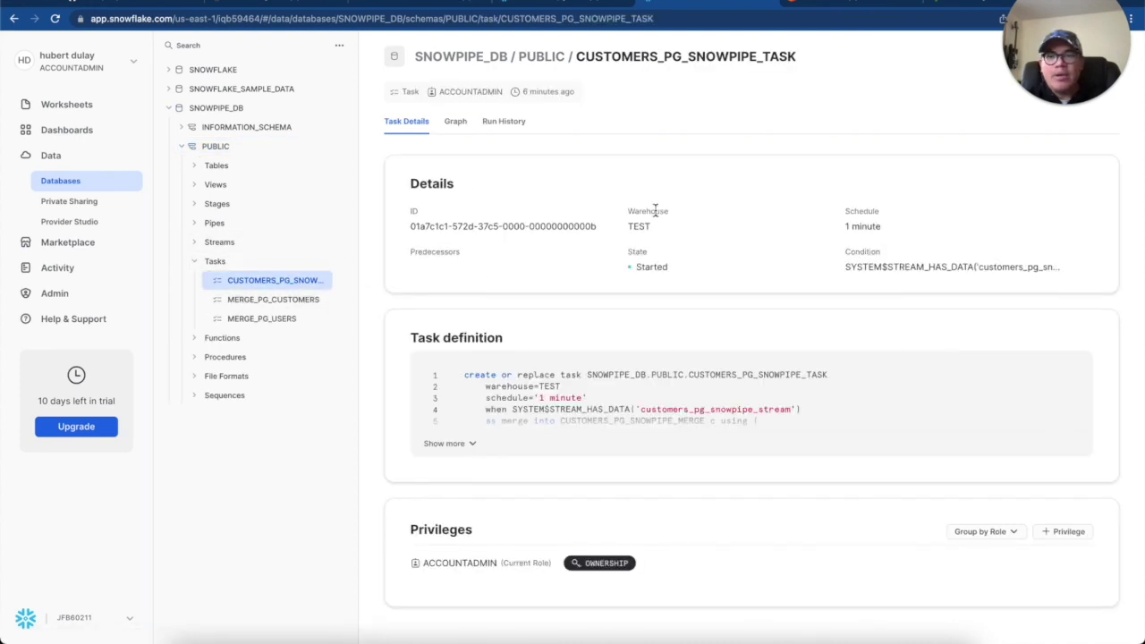
left_click(507, 124)
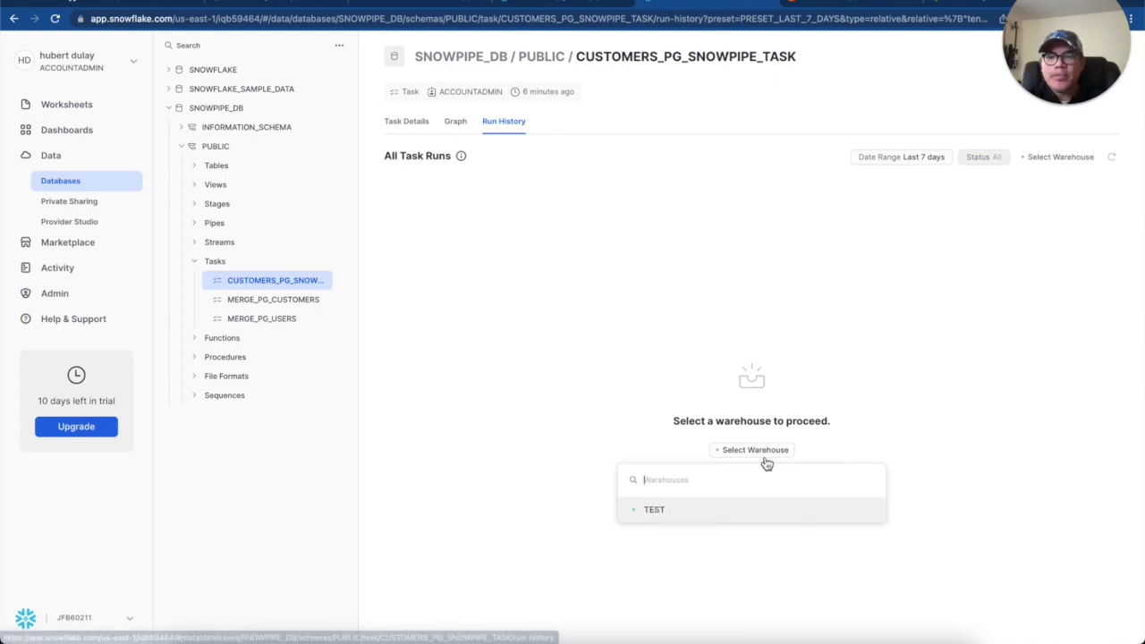
left_click(701, 512)
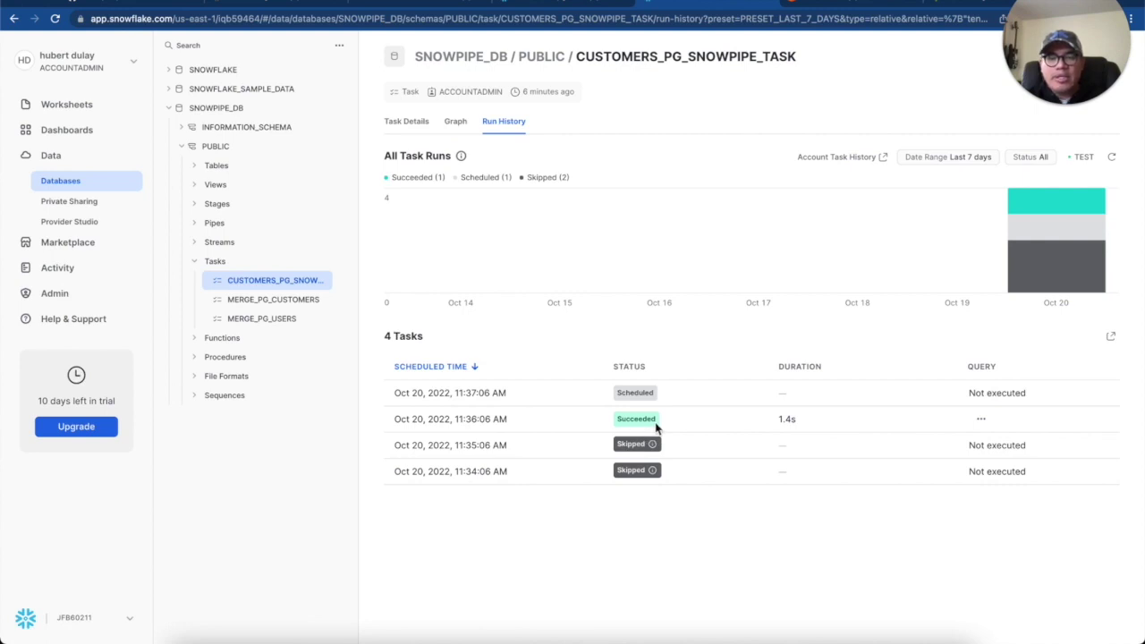
Preview the data of the CUSTOMERS_PG_SNOWPIPE_MERGE table in the same schema
left_click(216, 165)
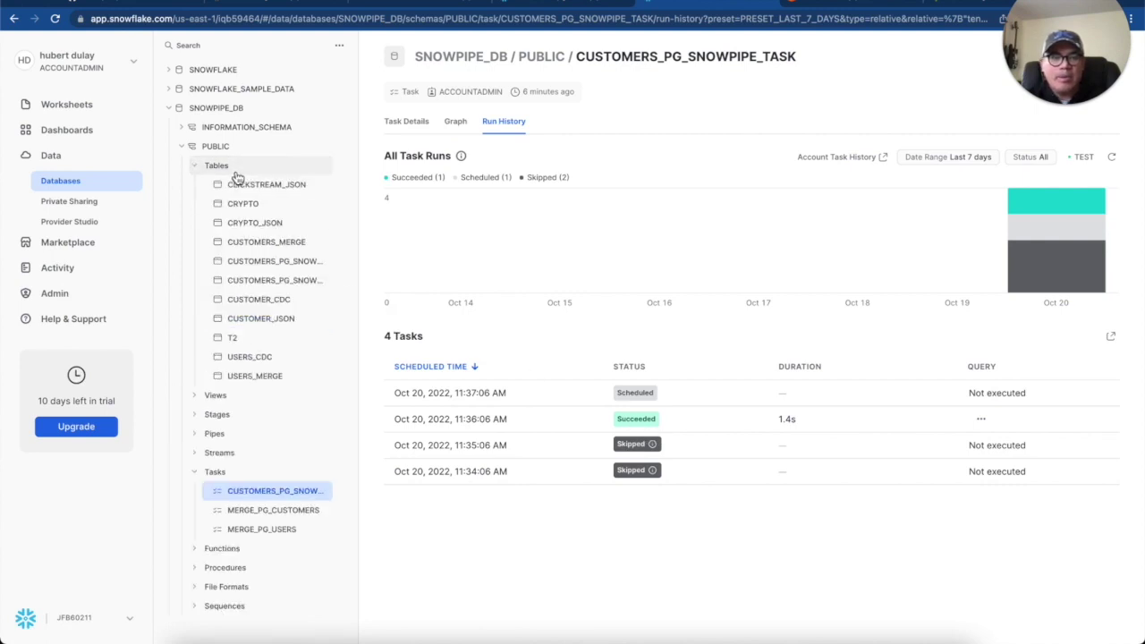
left_click(255, 267)
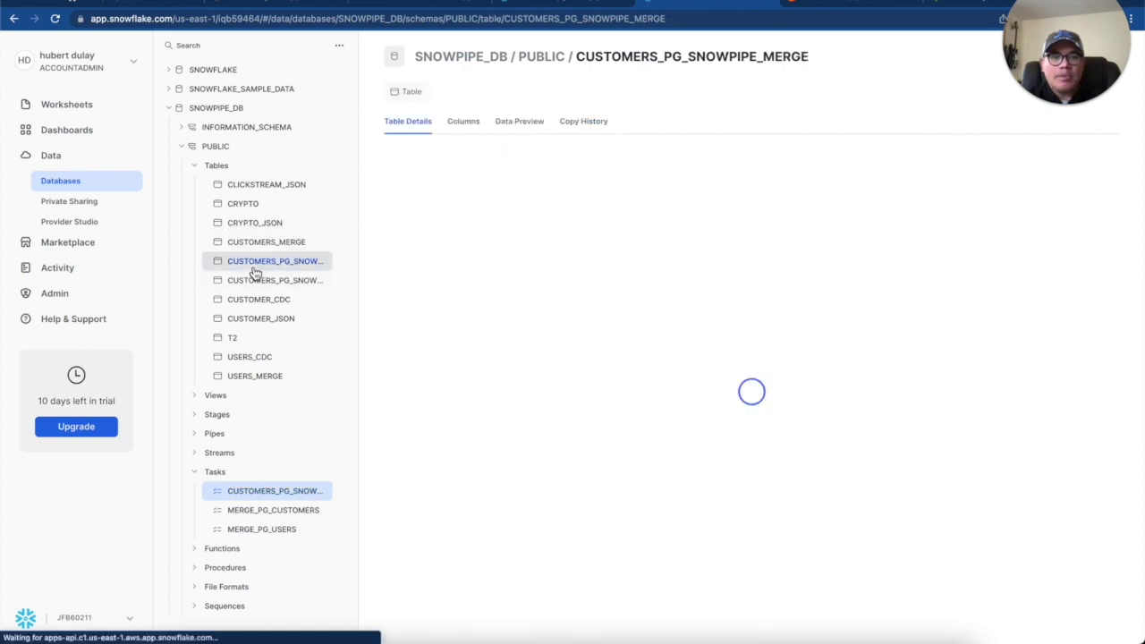
left_click(529, 128)
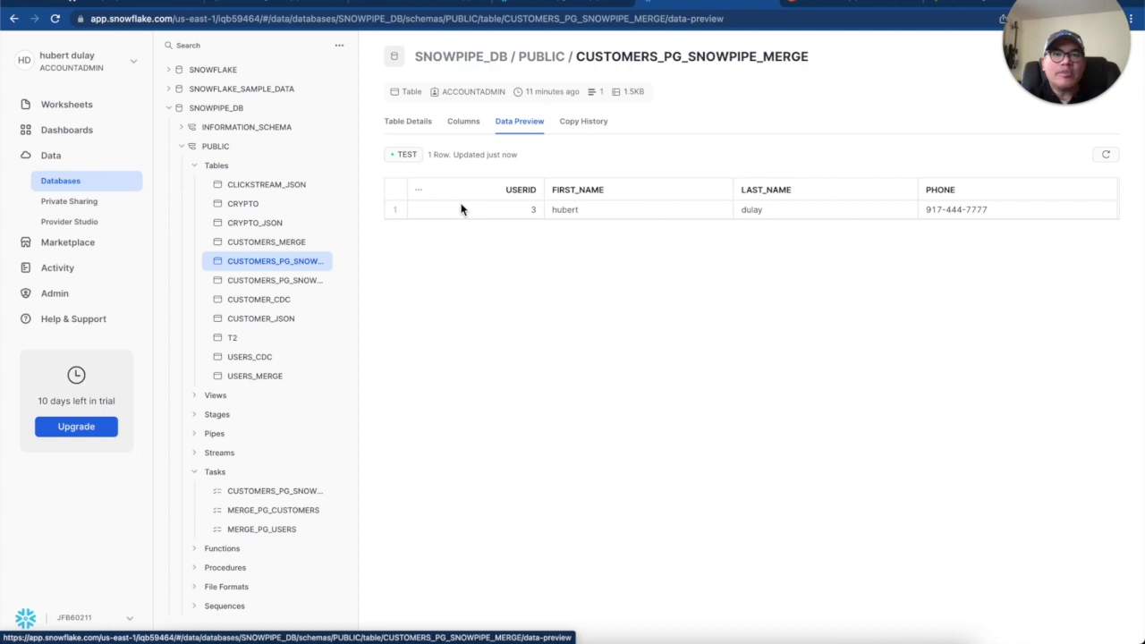
Switch to Decodable and follow the customers_pg_source connection through its customers_pg stream to the customers_pg_change2append pipeline
left_click(445, 5)
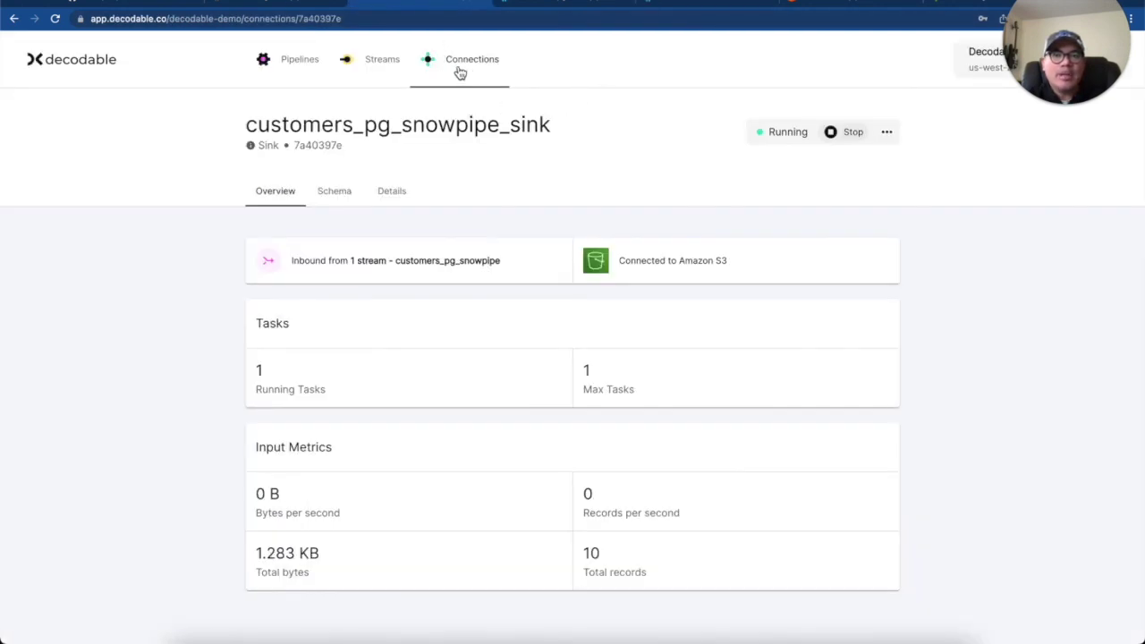
left_click(304, 61)
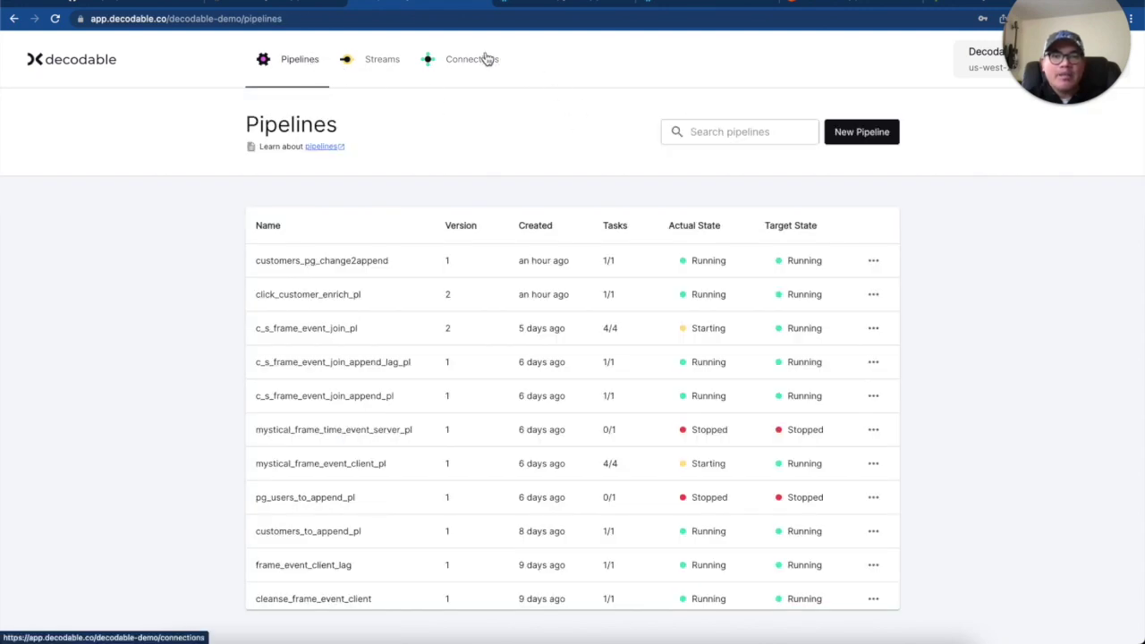
left_click(480, 62)
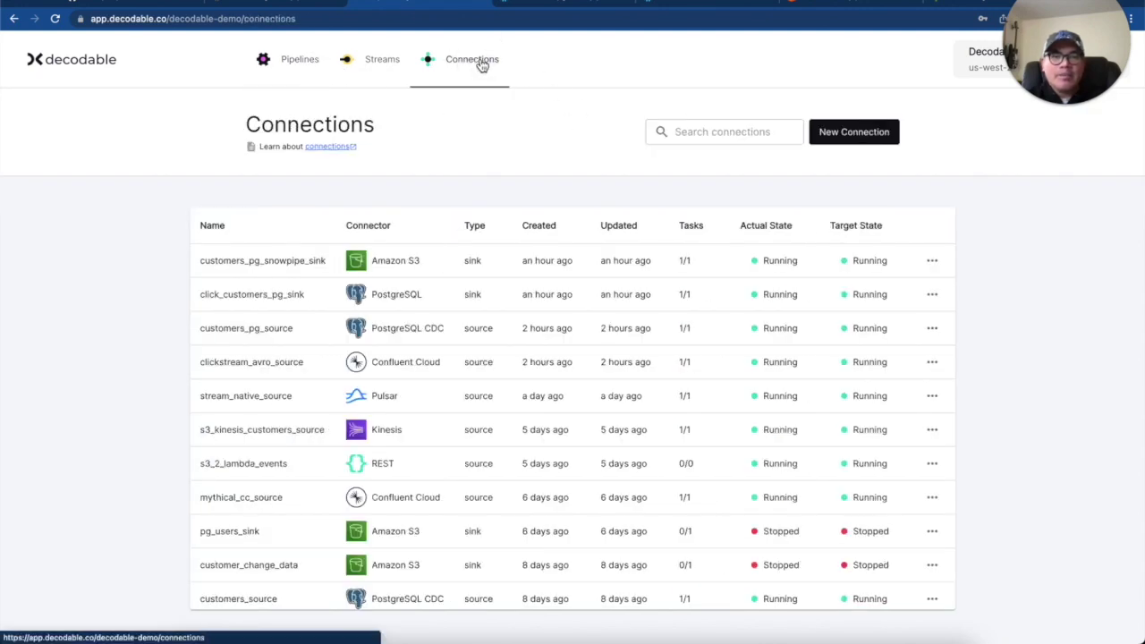
left_click(562, 329)
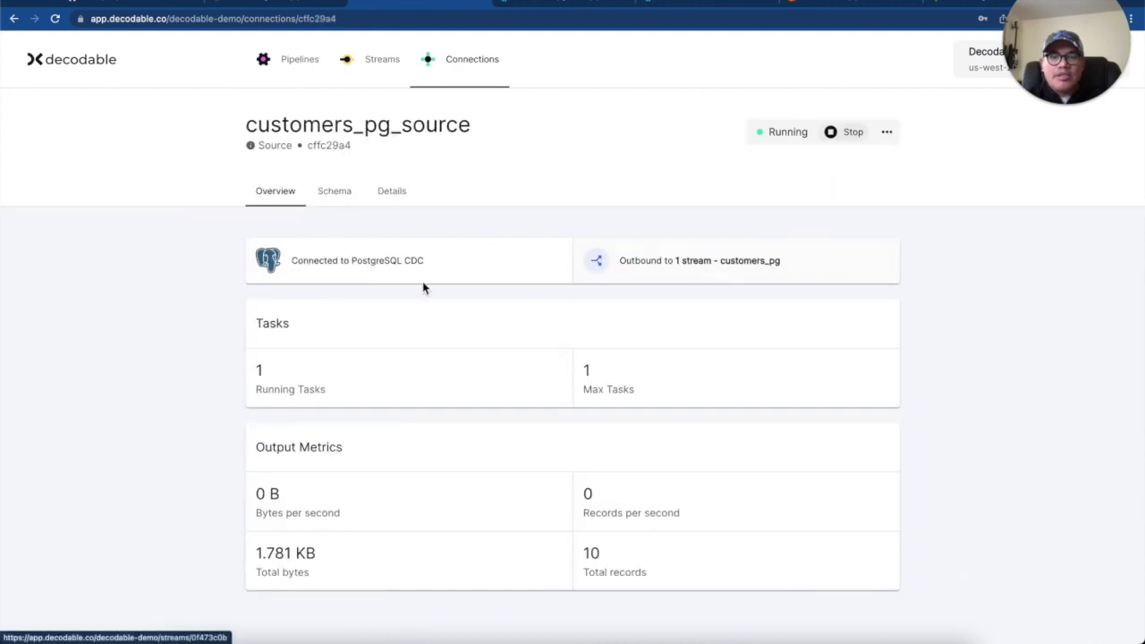
left_click(739, 272)
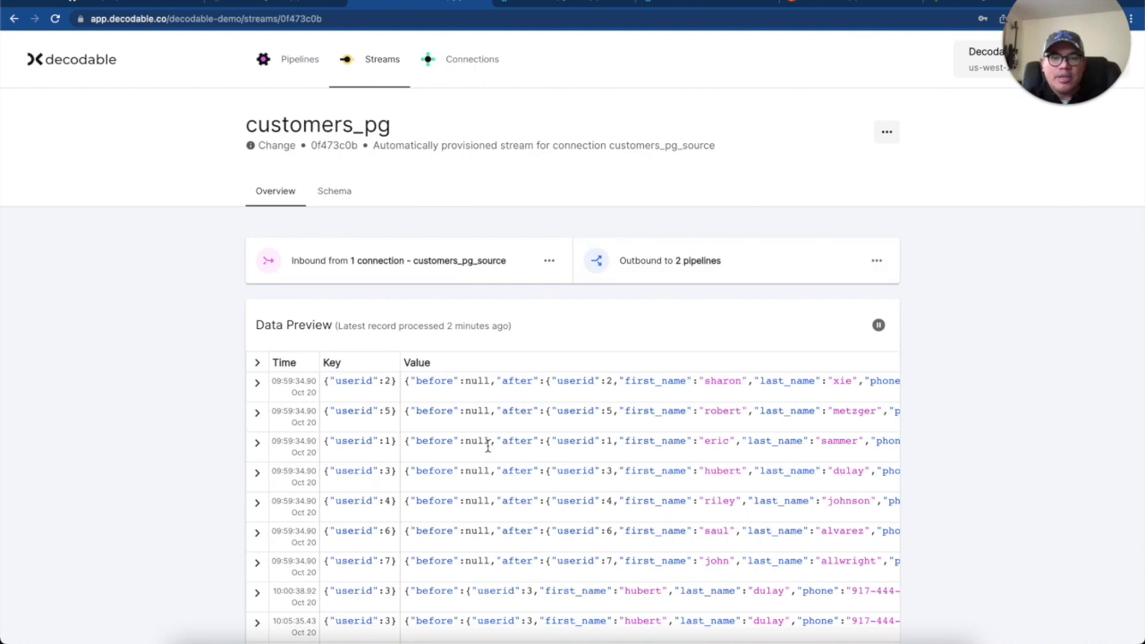
left_click(702, 268)
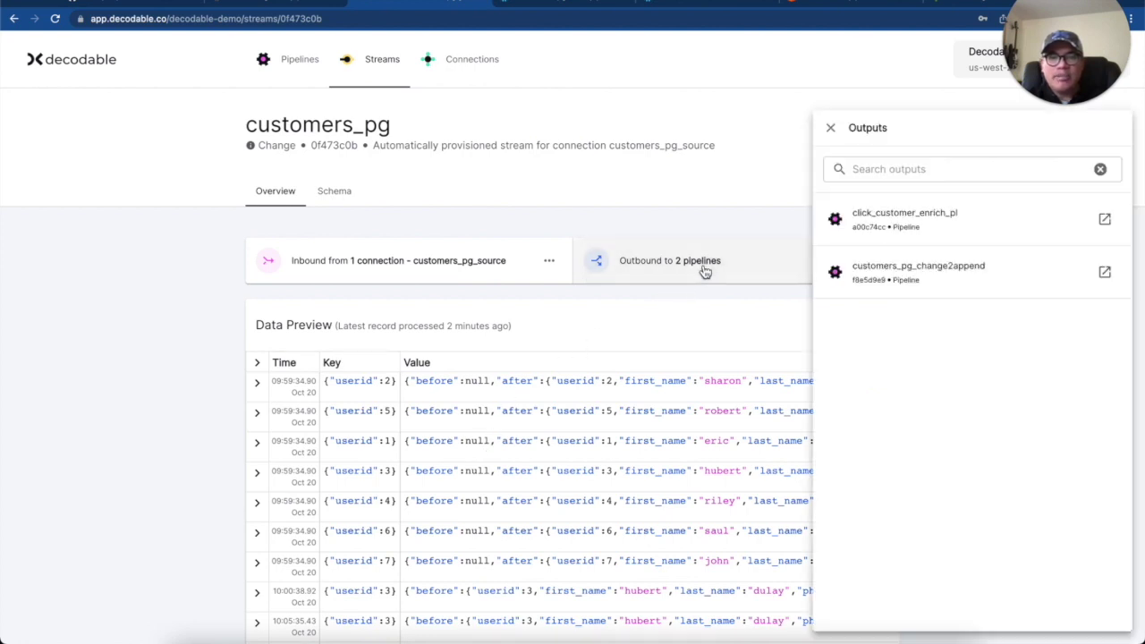
left_click(896, 280)
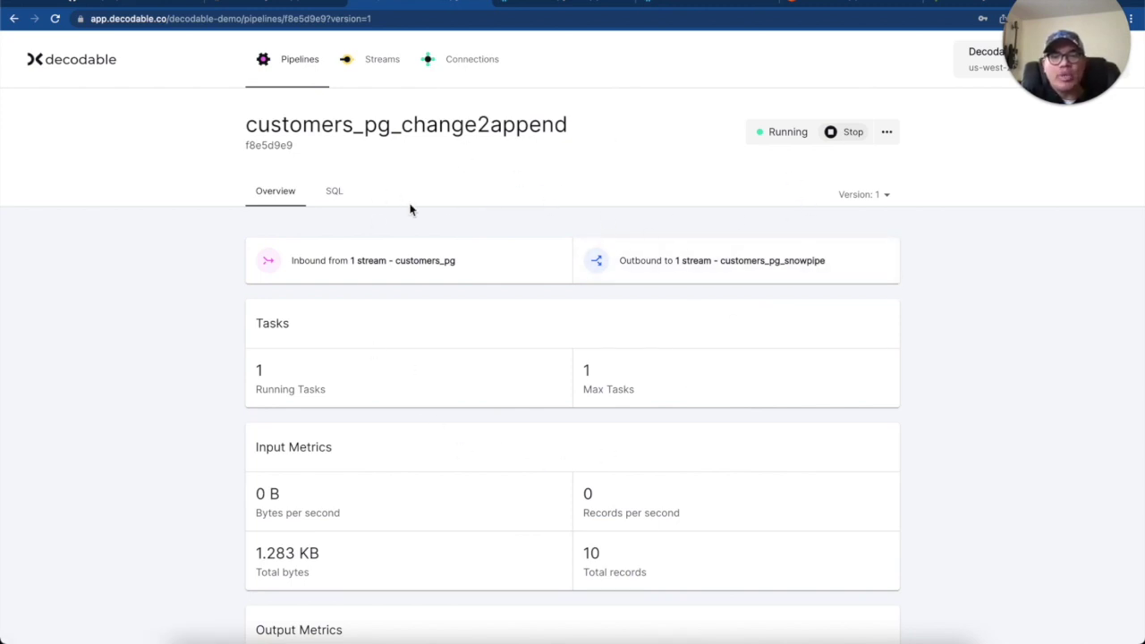
Stop the customers_pg_change2append pipeline and restart it with Force enabled and the starting position set to Earliest
left_click(849, 140)
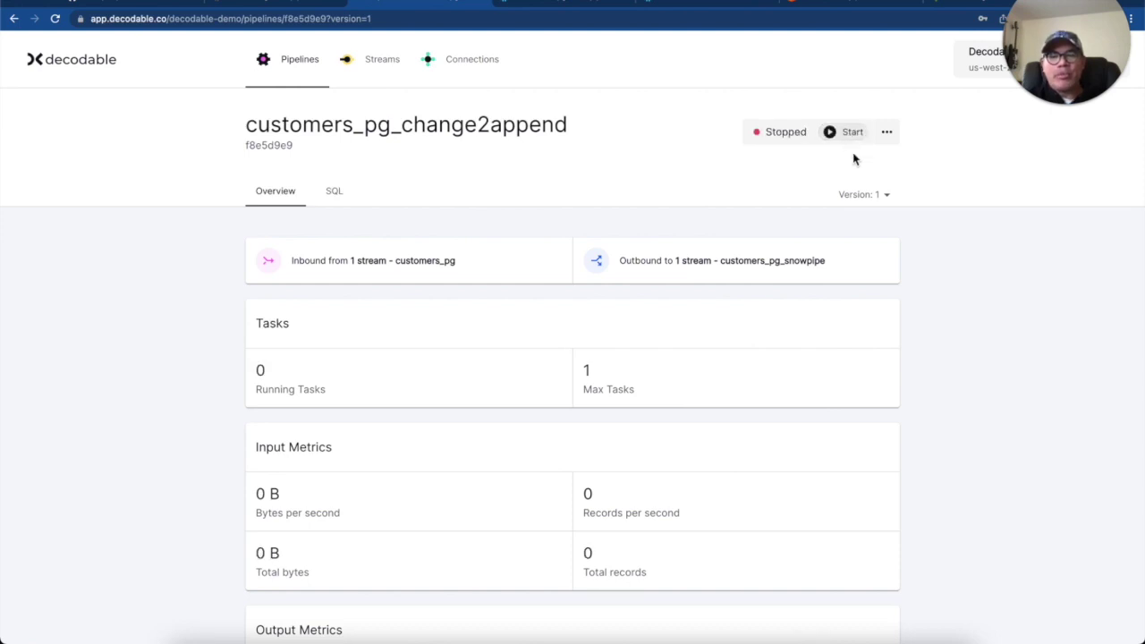
left_click(853, 133)
left_click(851, 132)
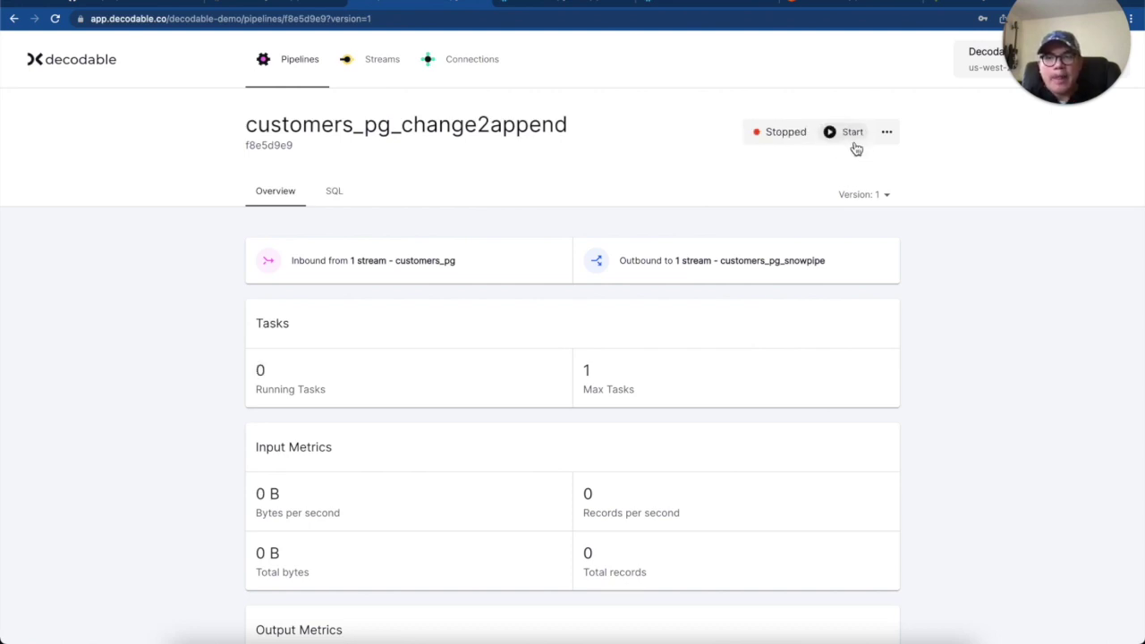
left_click(851, 142)
left_click(790, 241)
left_click(801, 294)
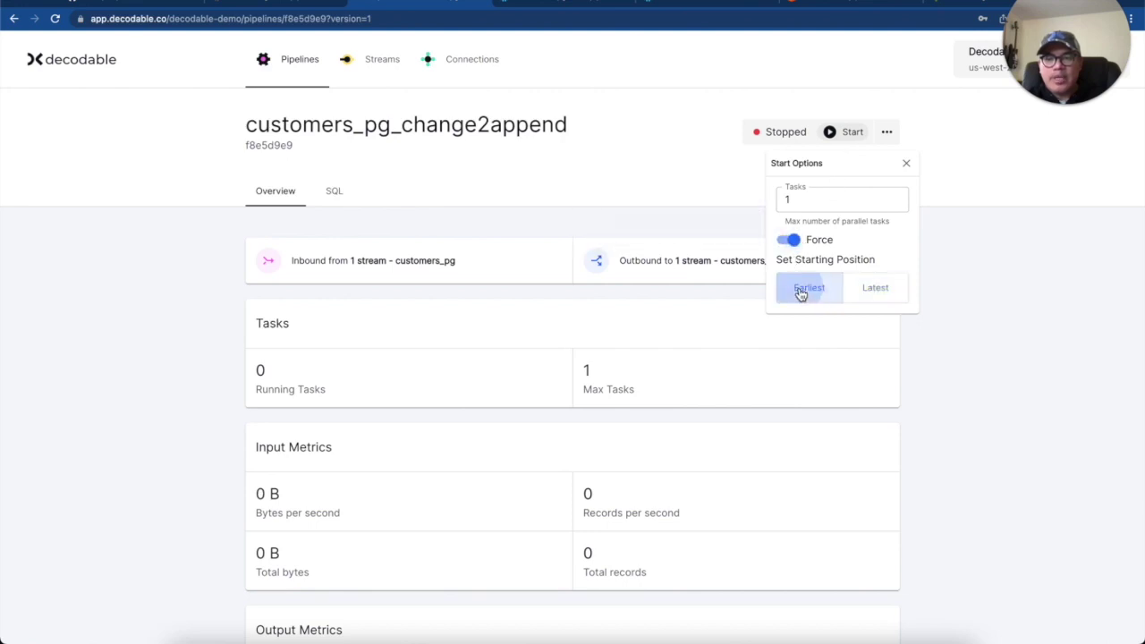
left_click(850, 140)
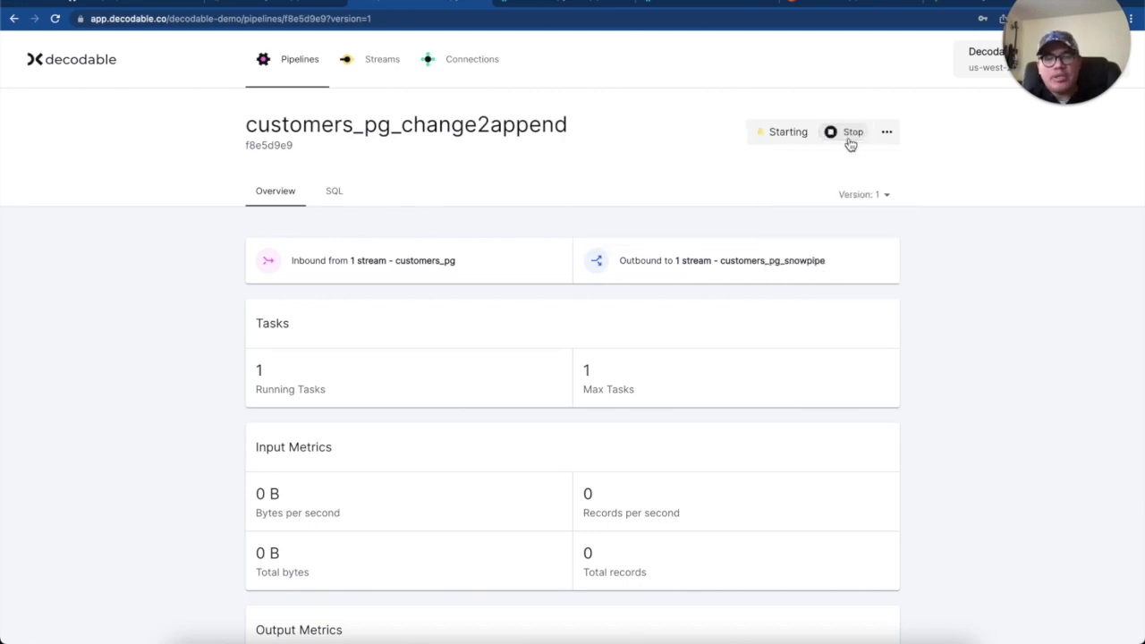
View the customers table in DBeaver, then return to Decodable and examine the restarted pipeline's input and output metrics
key("super+Tab")
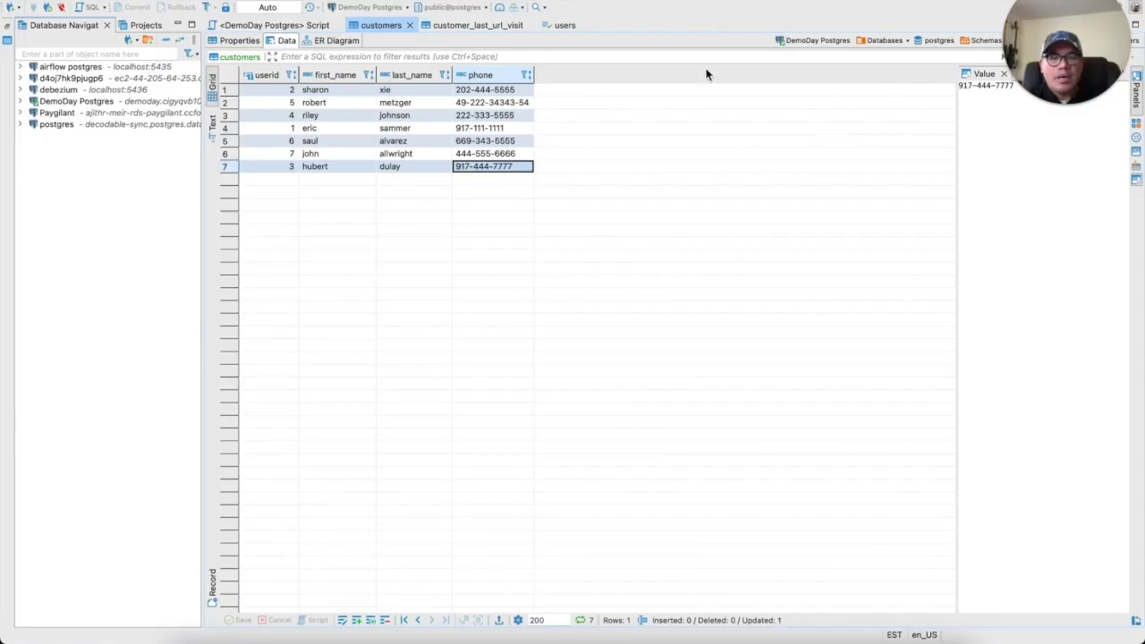
key("super+Tab")
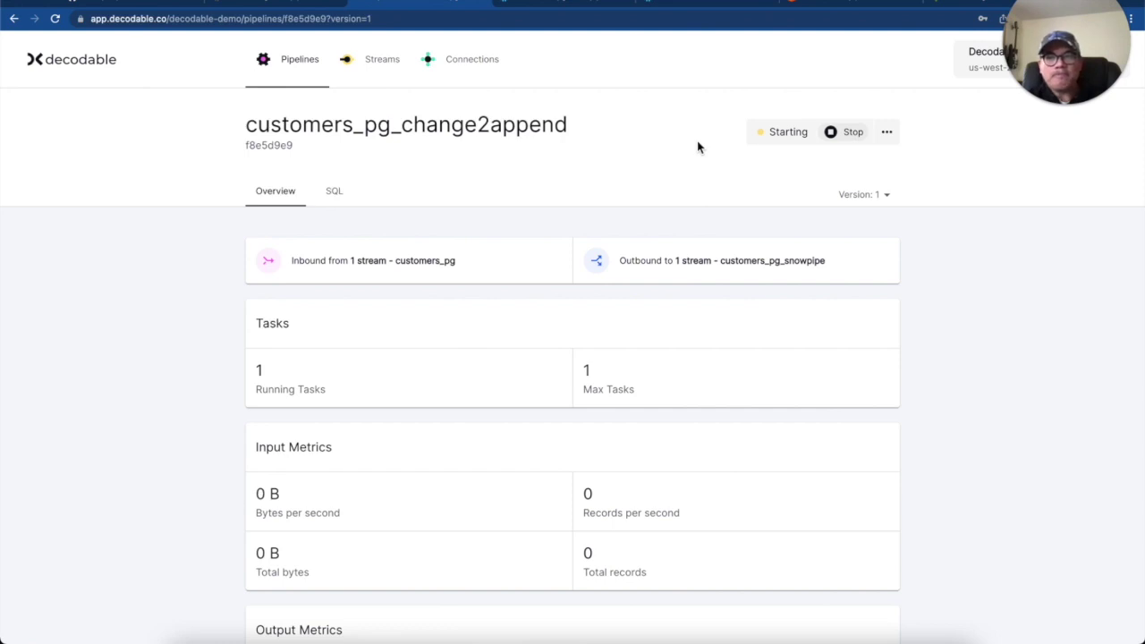
scroll(656, 321, "down", 3)
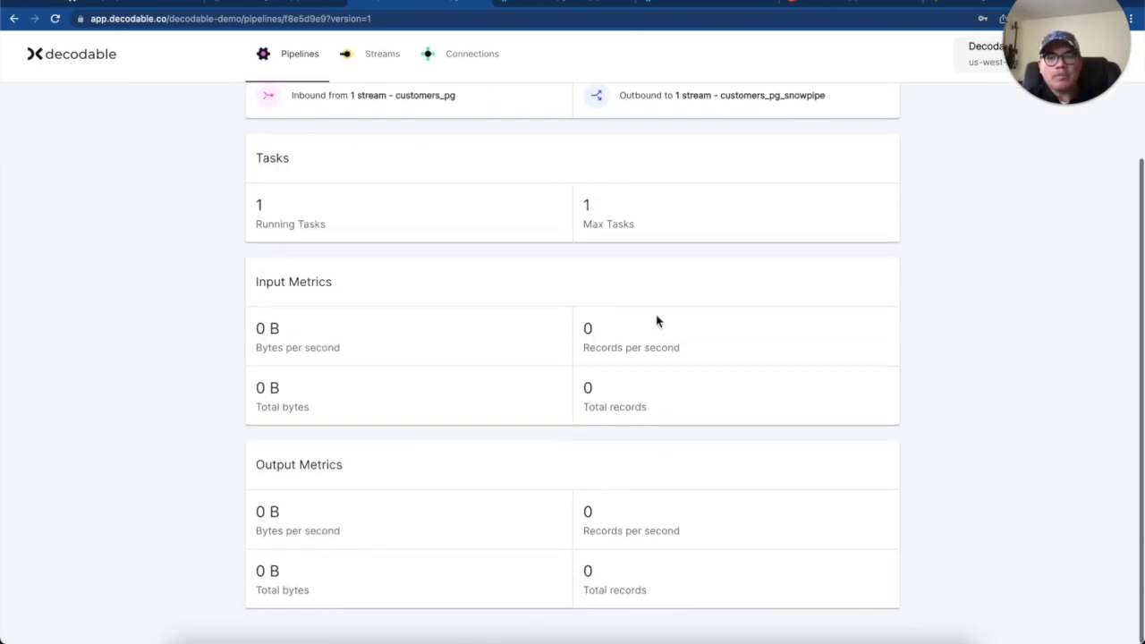
scroll(657, 322, "up", 3)
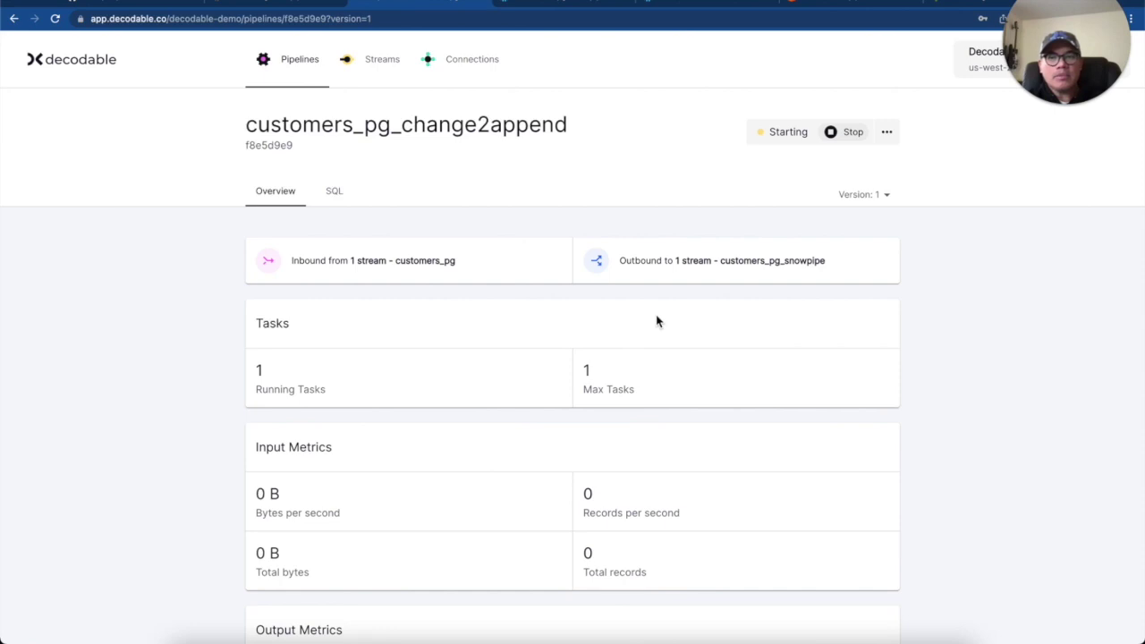
scroll(657, 321, "down", 2)
scroll(657, 321, "up", 2)
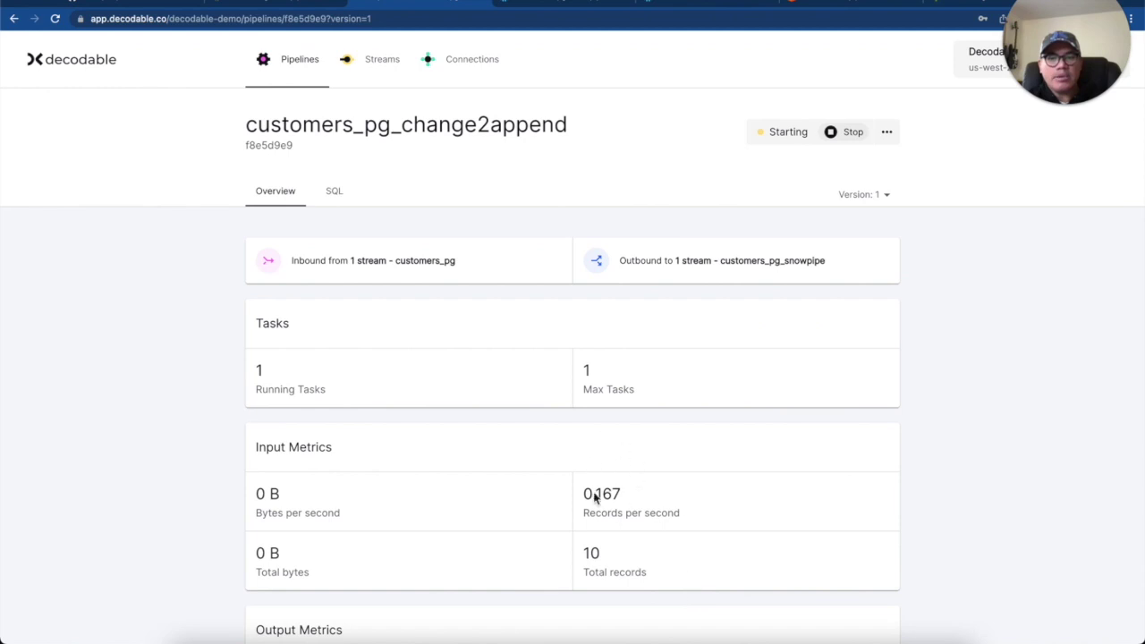
scroll(599, 519, "down", 2)
scroll(598, 519, "up", 2)
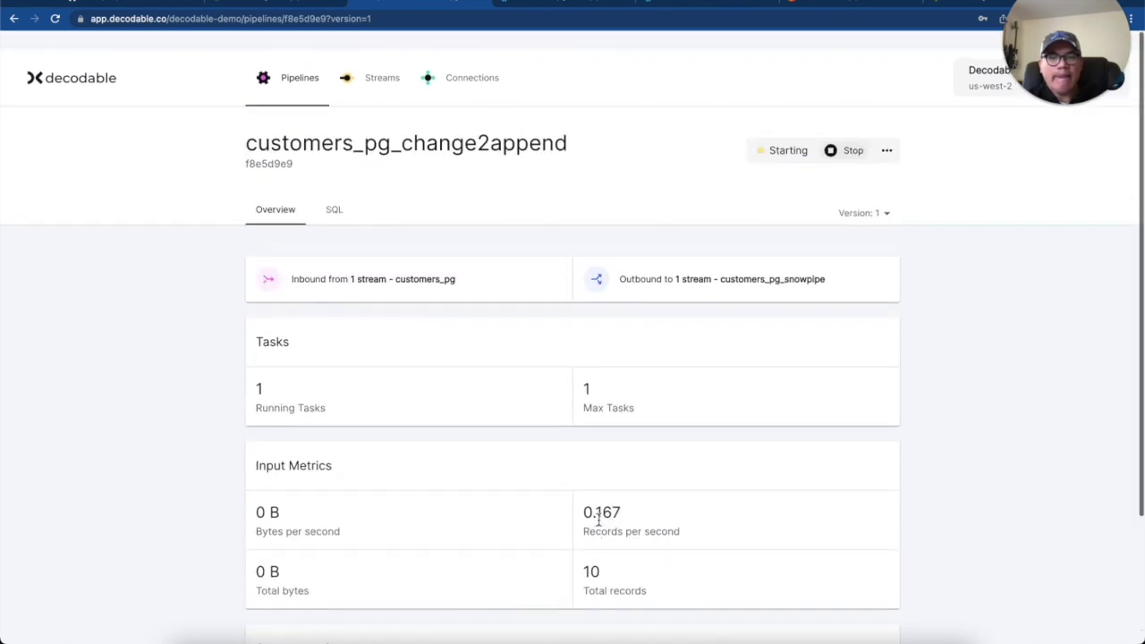
Follow the pipeline's output to the customers_pg_snowpipe stream, examine its data preview, and open the customers_pg_snowpipe_sink connection
left_click(781, 260)
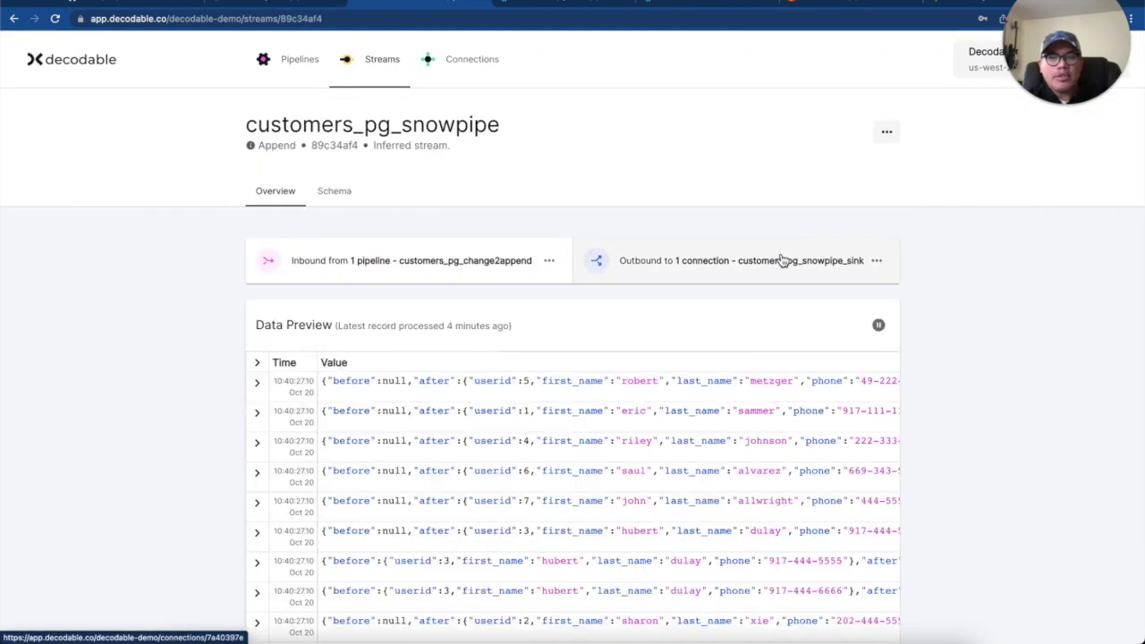
scroll(433, 560, "down", 1)
scroll(433, 560, "up", 1)
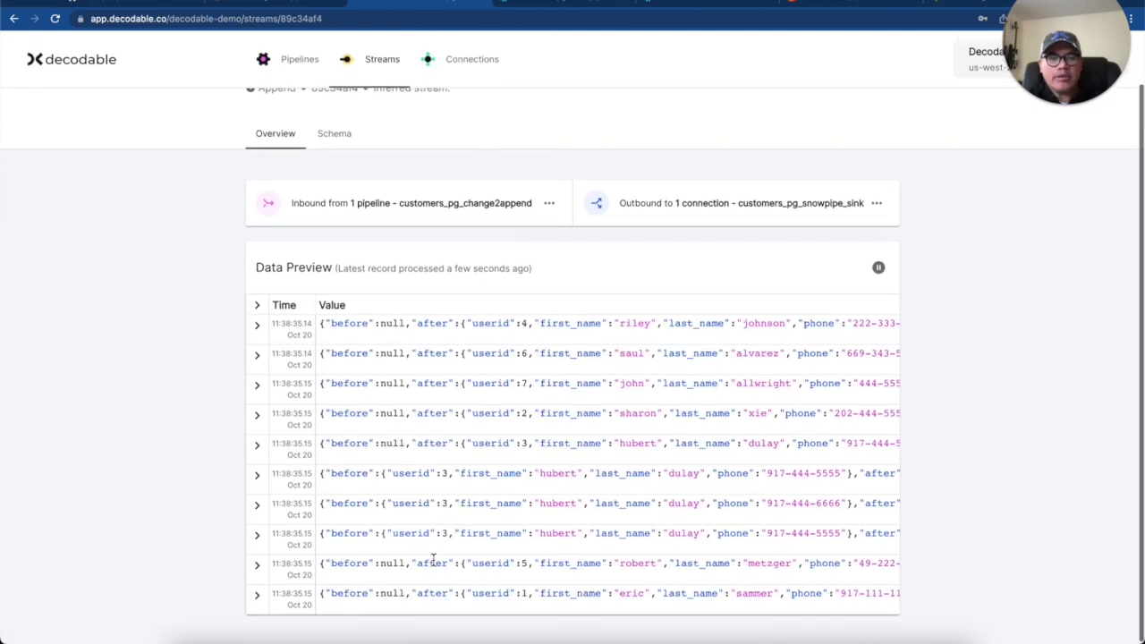
left_click(776, 270)
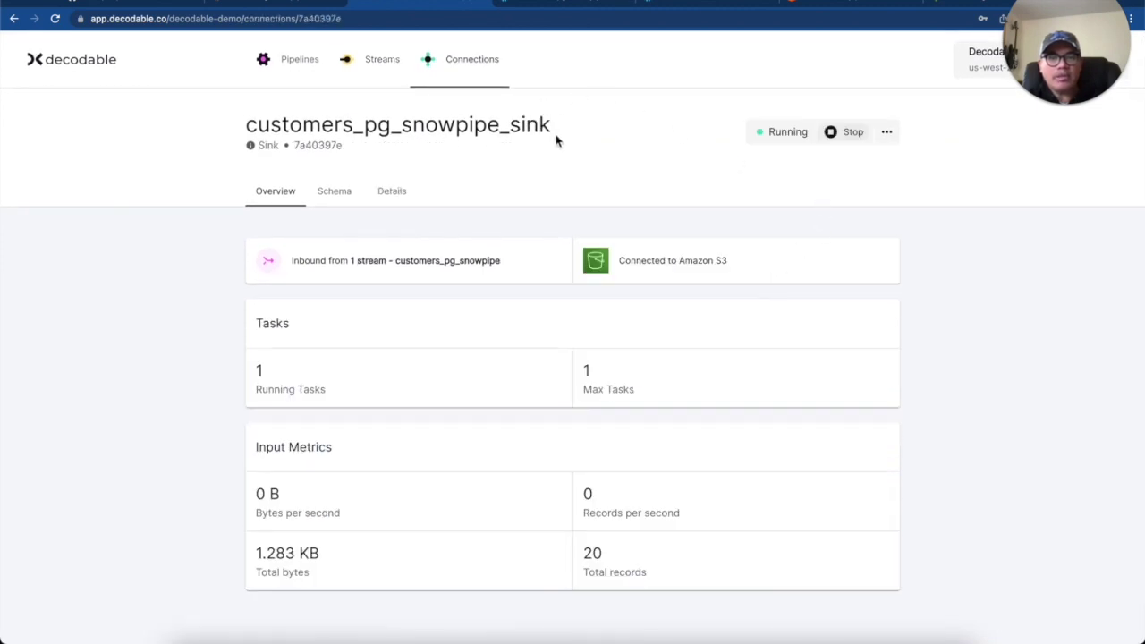
double_click(471, 124)
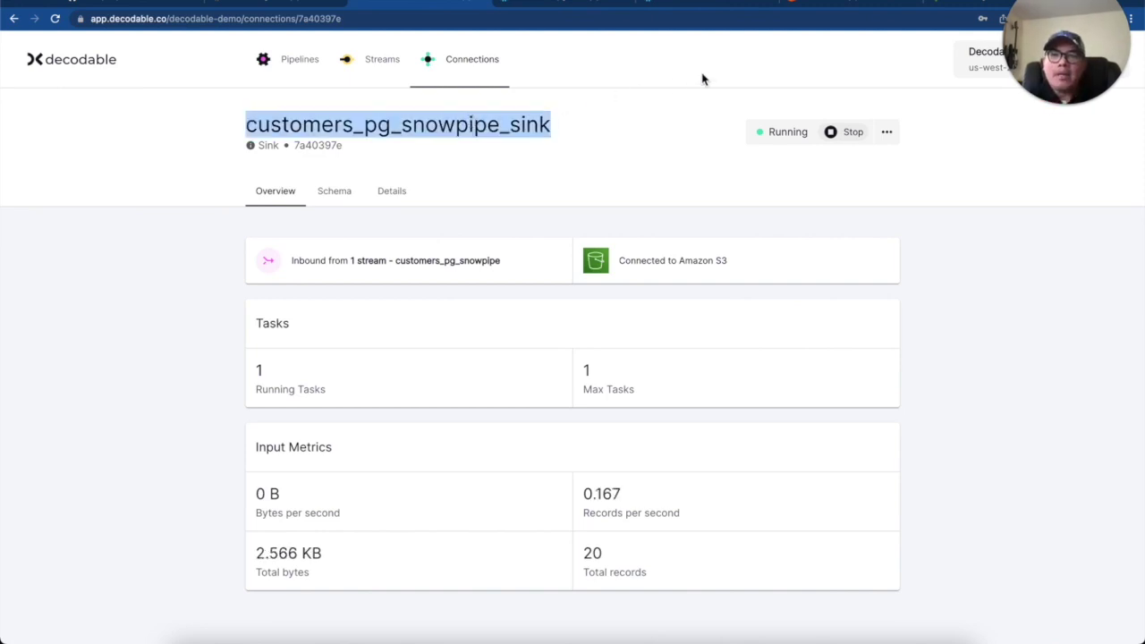
Refresh the customers/ object list in Amazon S3, then switch to Snowflake and refresh the CUSTOMERS_PG_SNOWPIPE_MERGE data preview
left_click(818, 3)
left_click(79, 246)
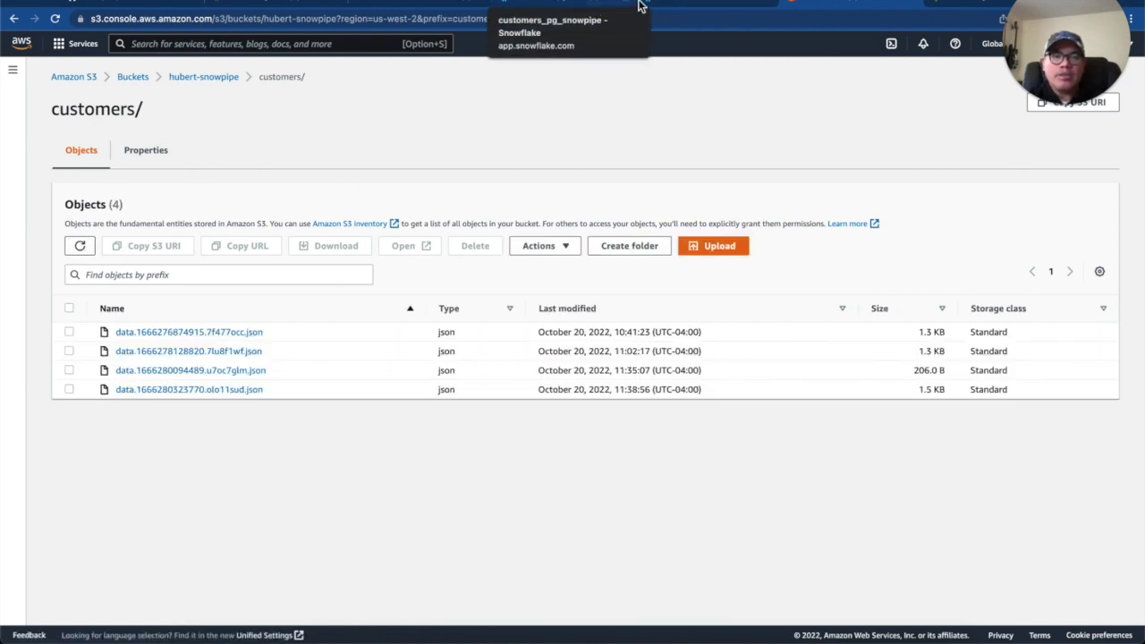
left_click(595, 6)
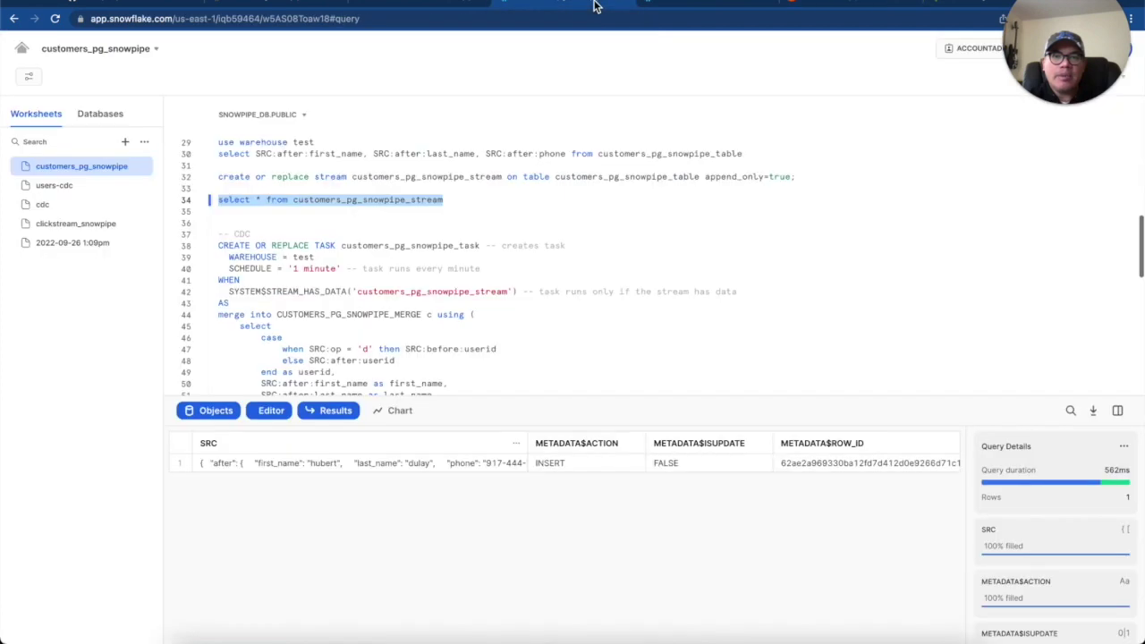
left_click(687, 6)
left_click(1107, 154)
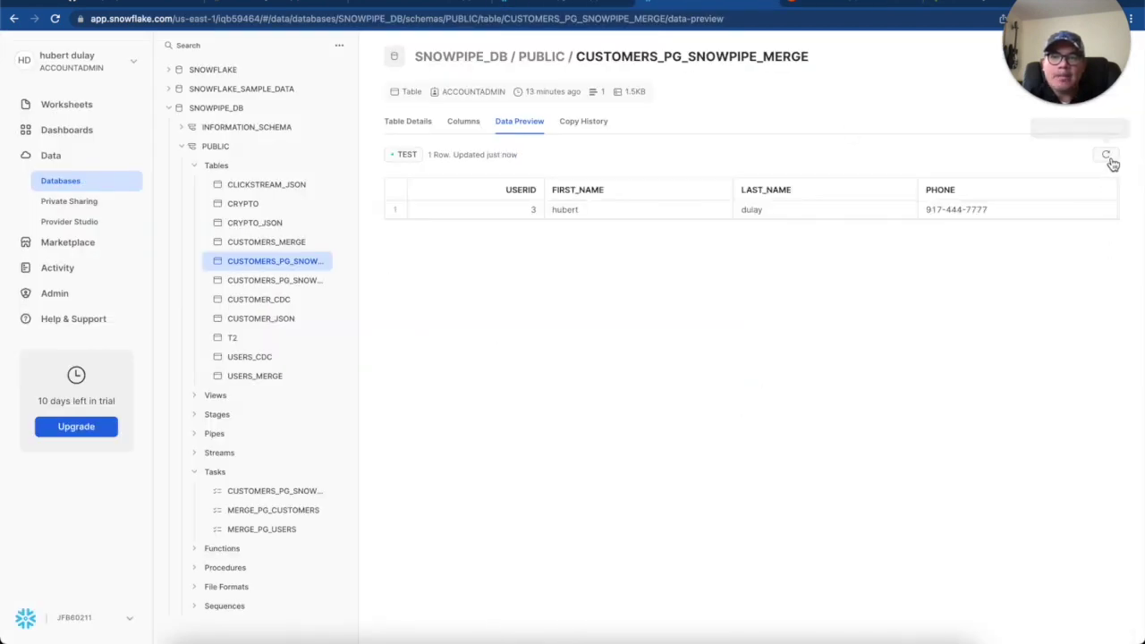
Open the run history of CUSTOMERS_PG_SNOWPIPE_TASK and refresh it to check the latest task runs
left_click(263, 491)
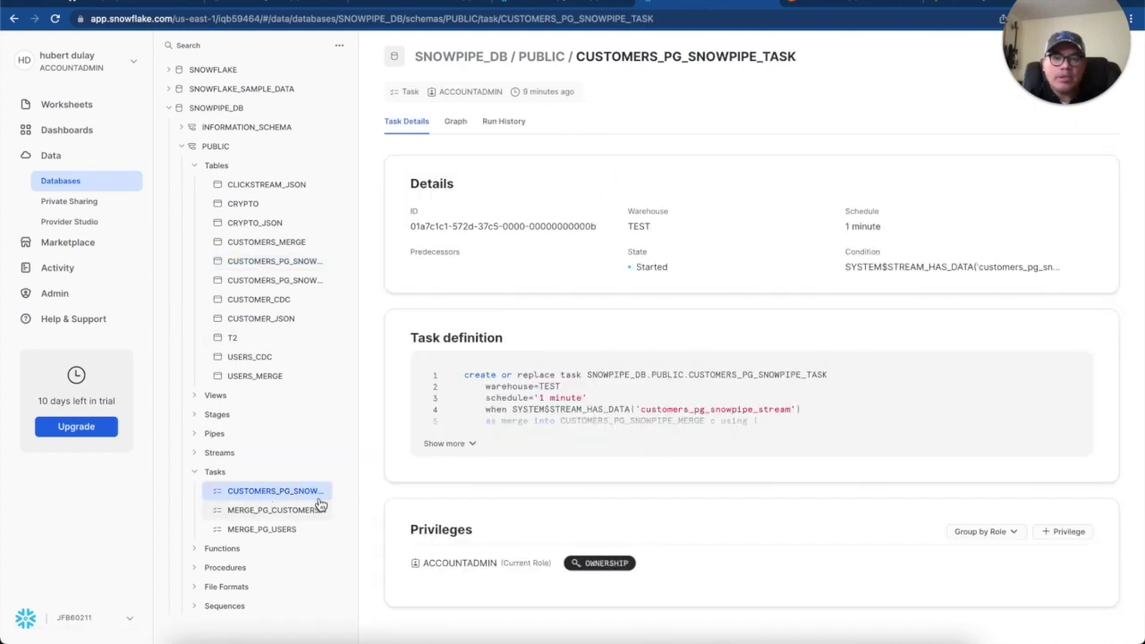
left_click(517, 130)
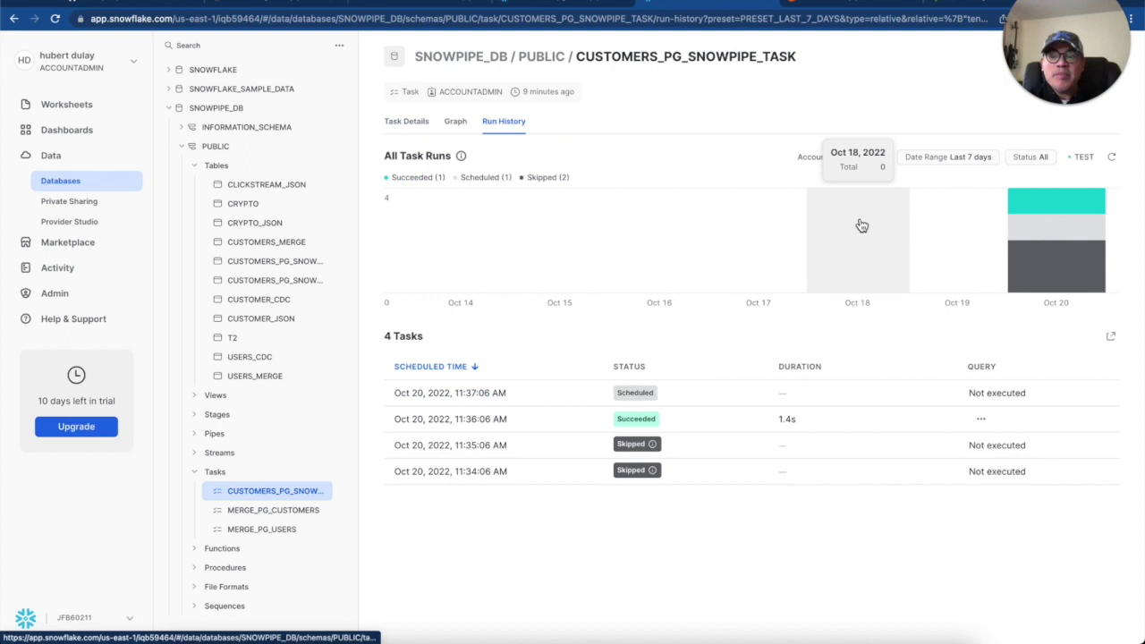
left_click(1114, 159)
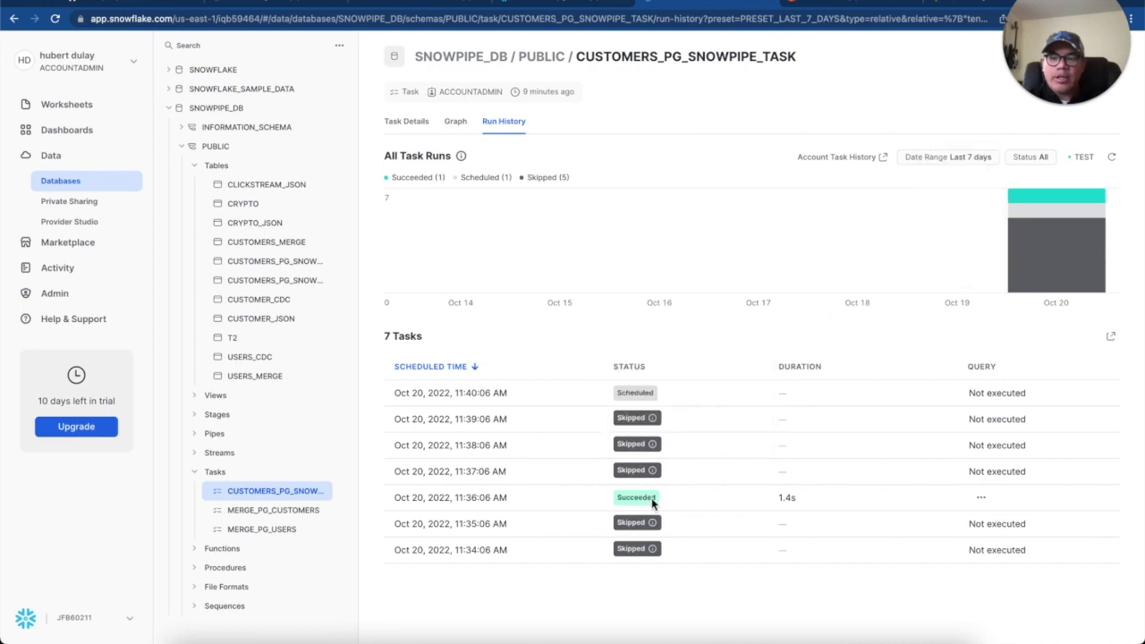
left_click(1111, 156)
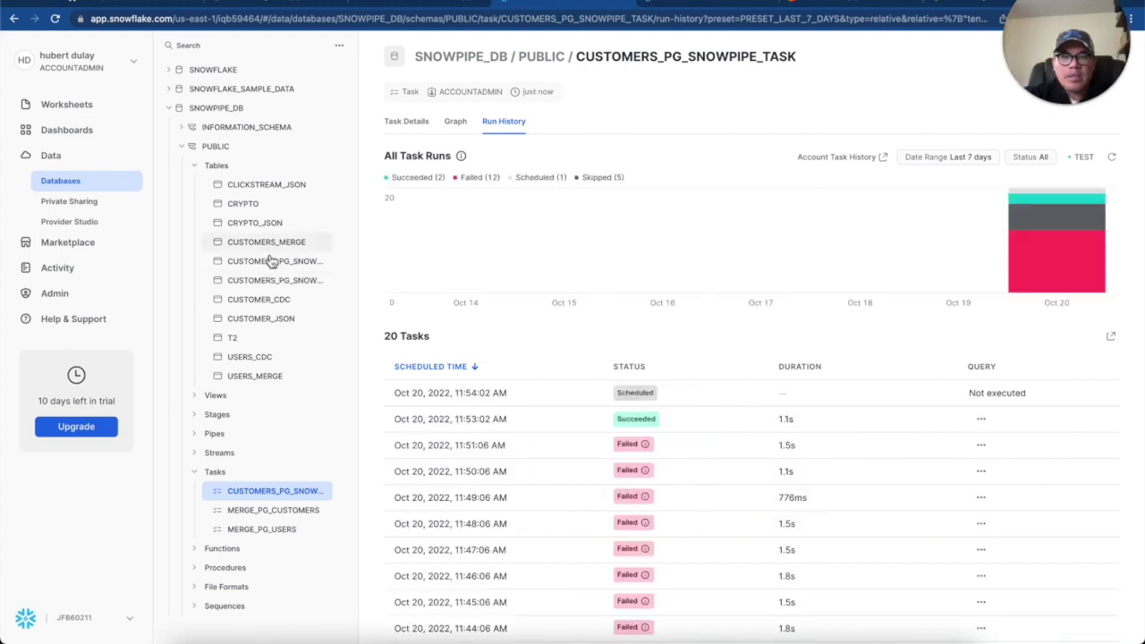
Return to the CUSTOMERS_PG_SNOWPIPE_MERGE table and refresh its data preview to check the merged customer records
left_click(273, 260)
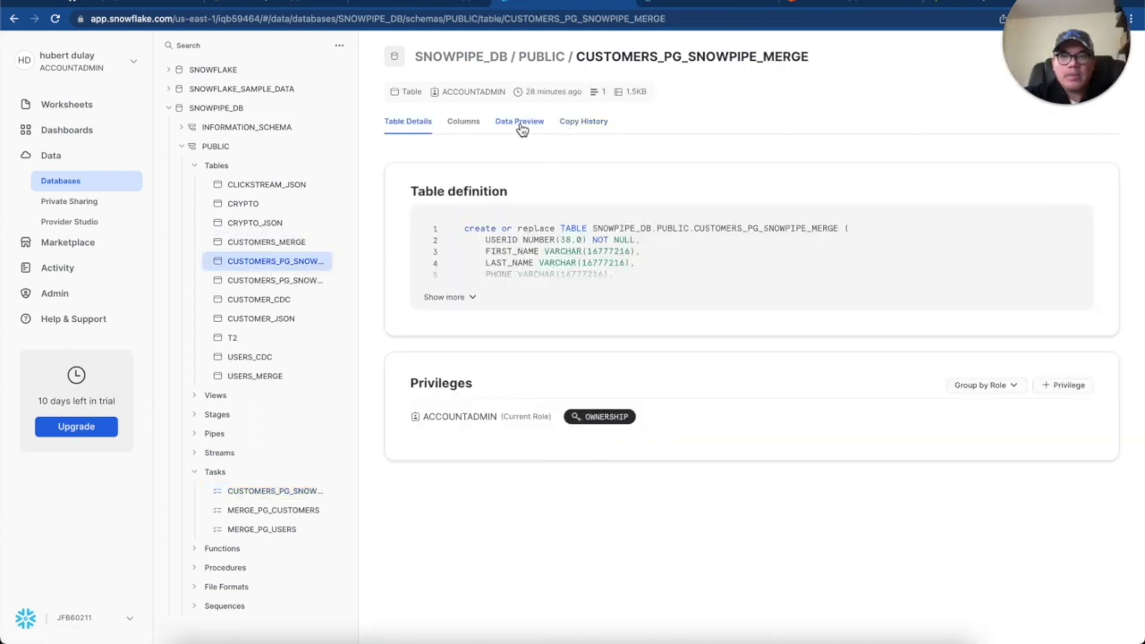
left_click(521, 124)
left_click(1107, 153)
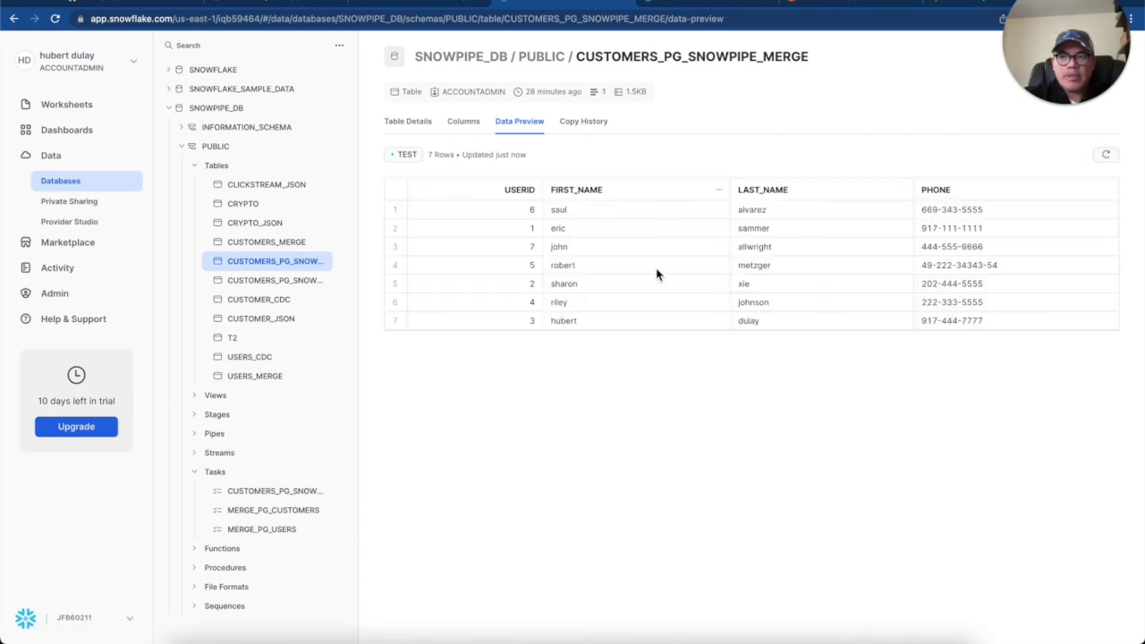